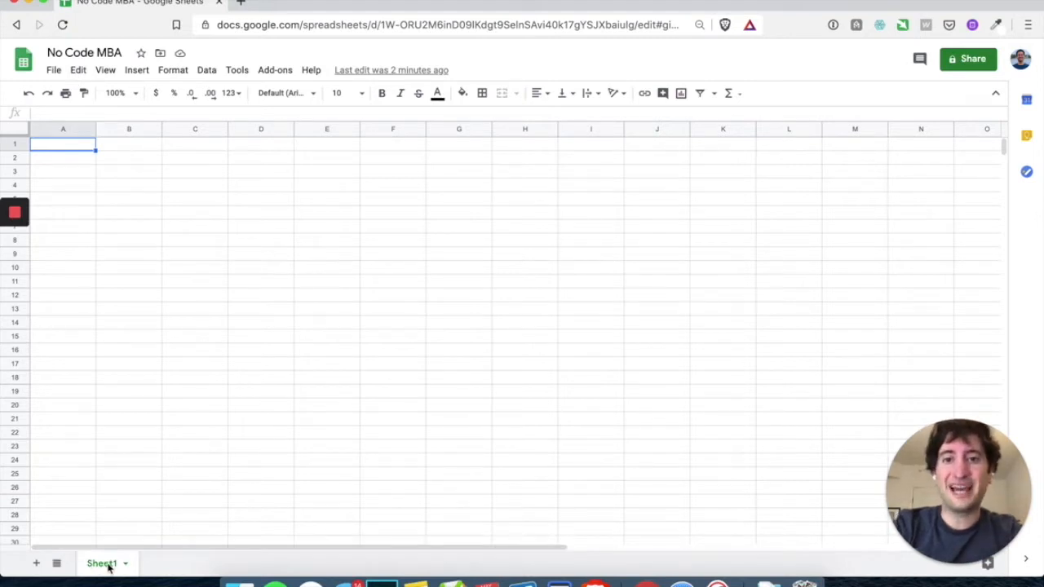
Rename the Sheet1 tab to Demo
double_click(100, 568)
click(152, 568)
double_click(101, 569)
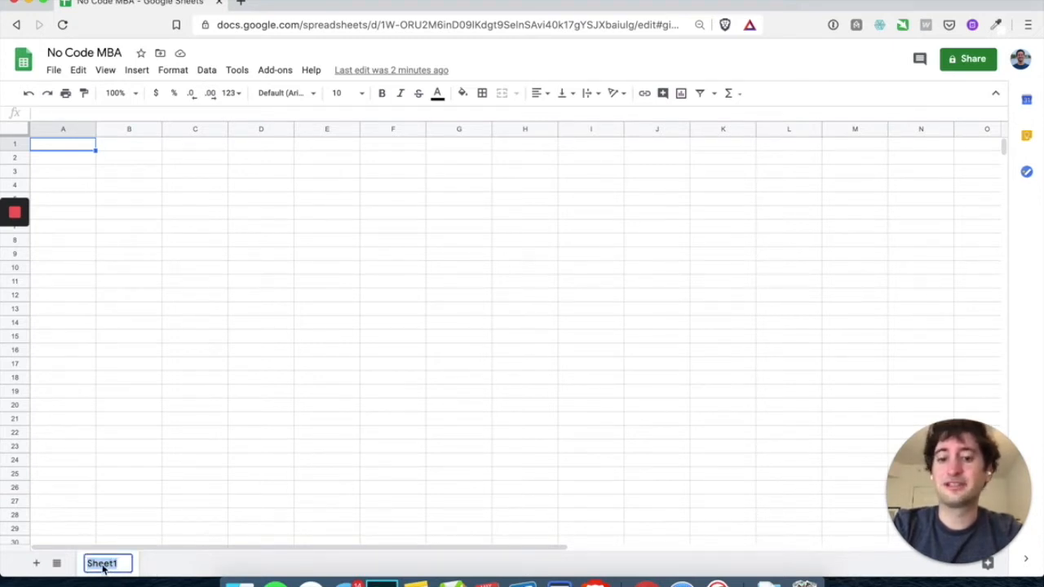
text(Demo)
key(Return)
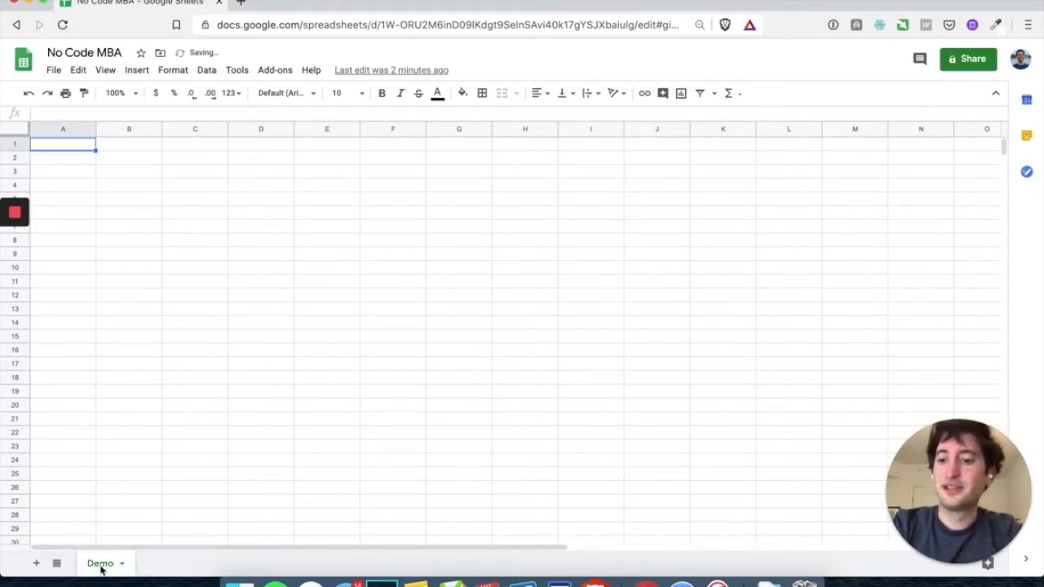
Add a new blank Sheet2 and switch between it and Demo
click(36, 562)
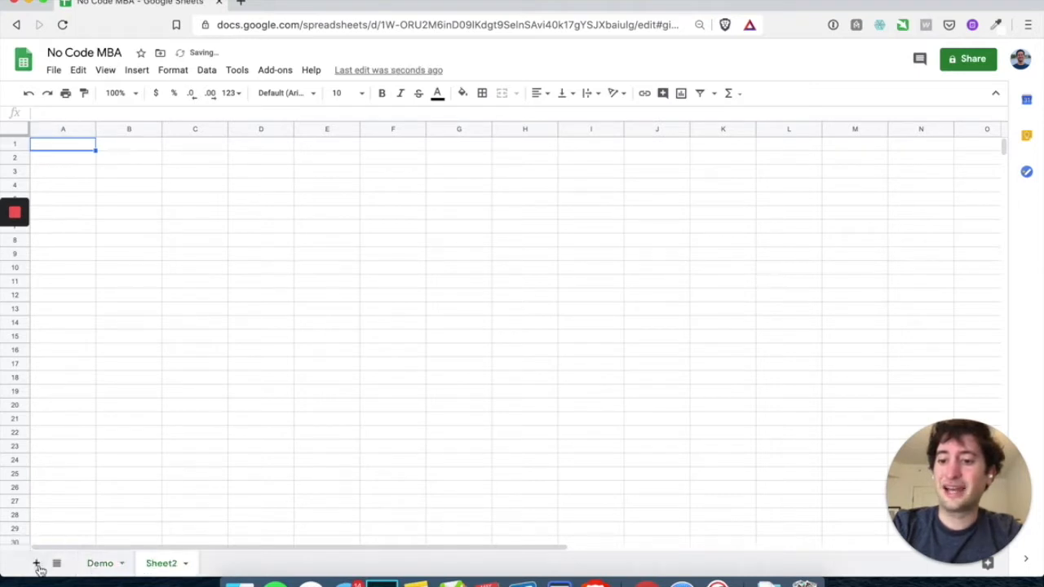
click(106, 571)
click(165, 571)
click(106, 565)
click(167, 567)
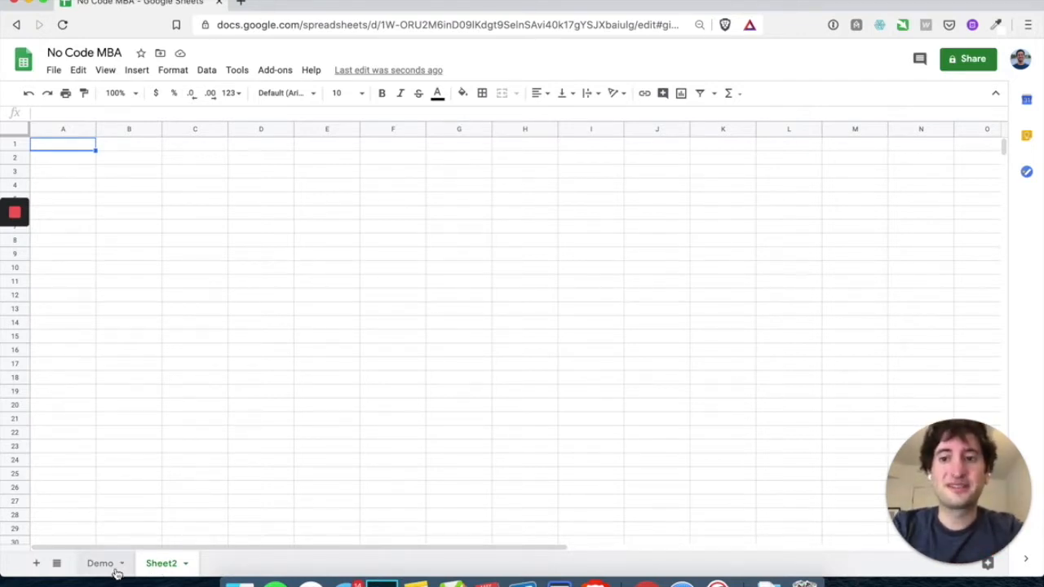
drag(57, 146, 792, 338)
click(326, 229)
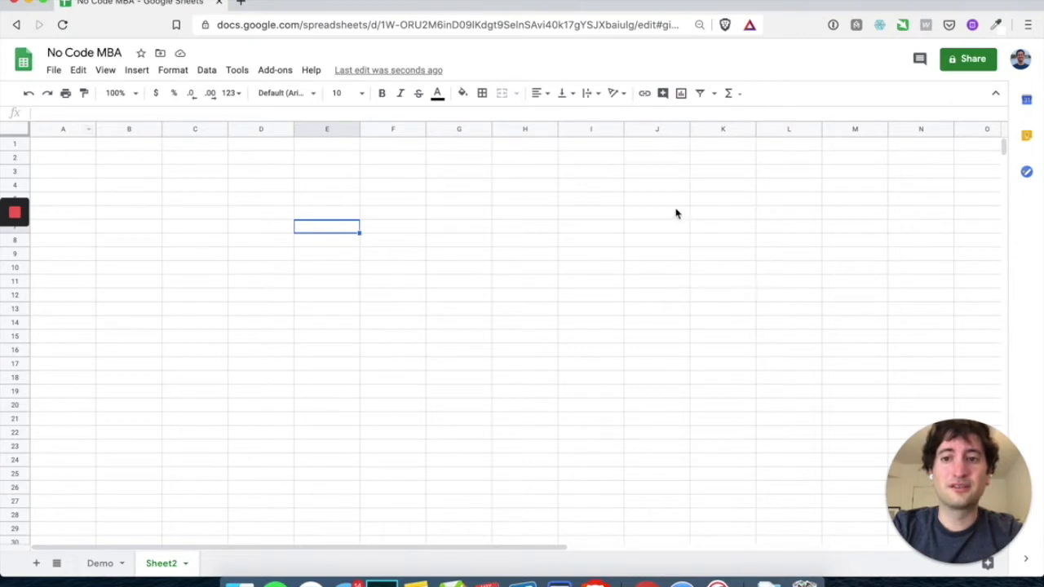
scroll(676, 213, right, 10)
scroll(675, 214, left, 10)
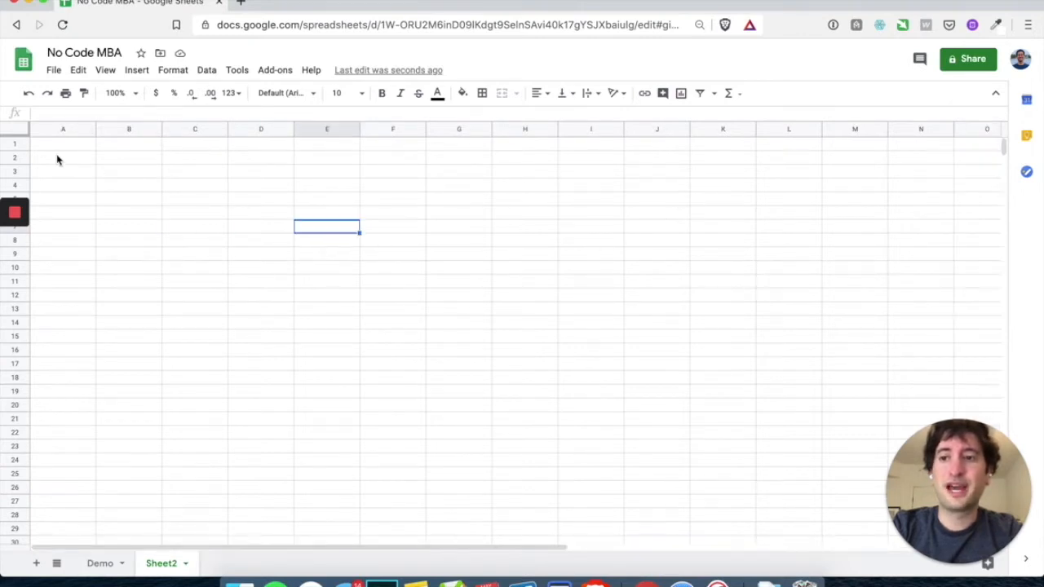
scroll(119, 305, down, 15)
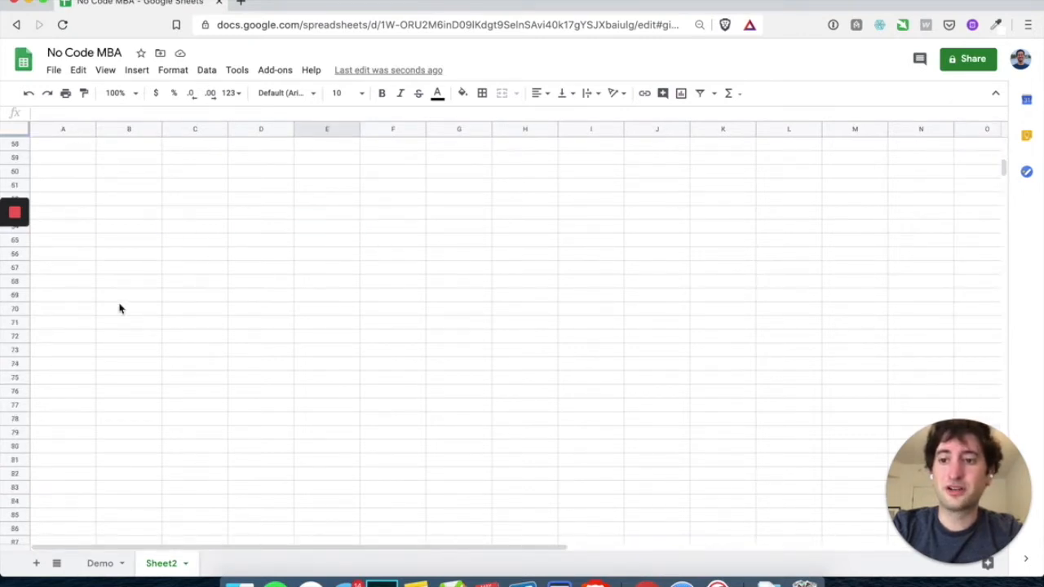
scroll(119, 292, up, 15)
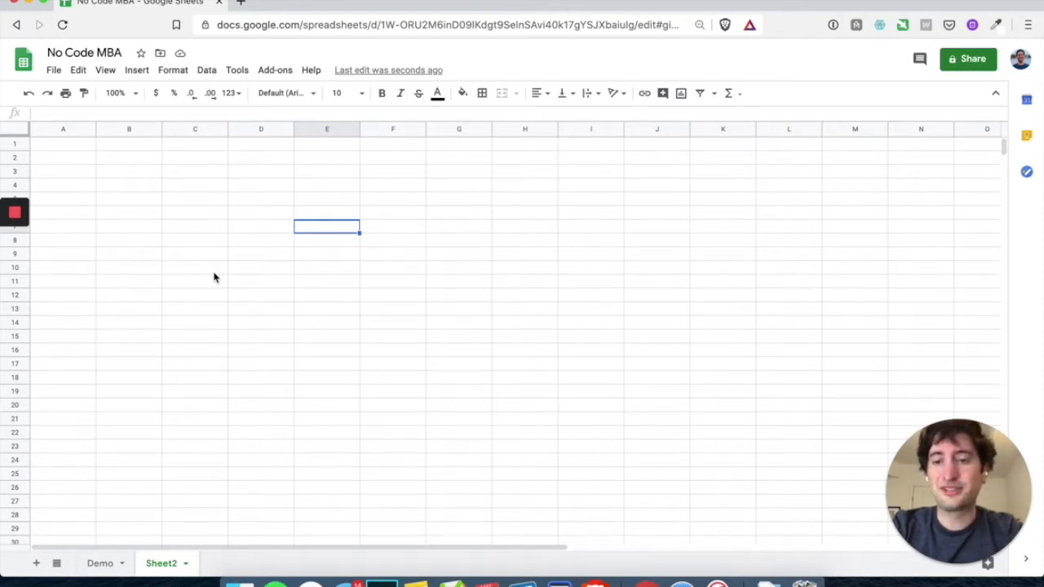
click(79, 147)
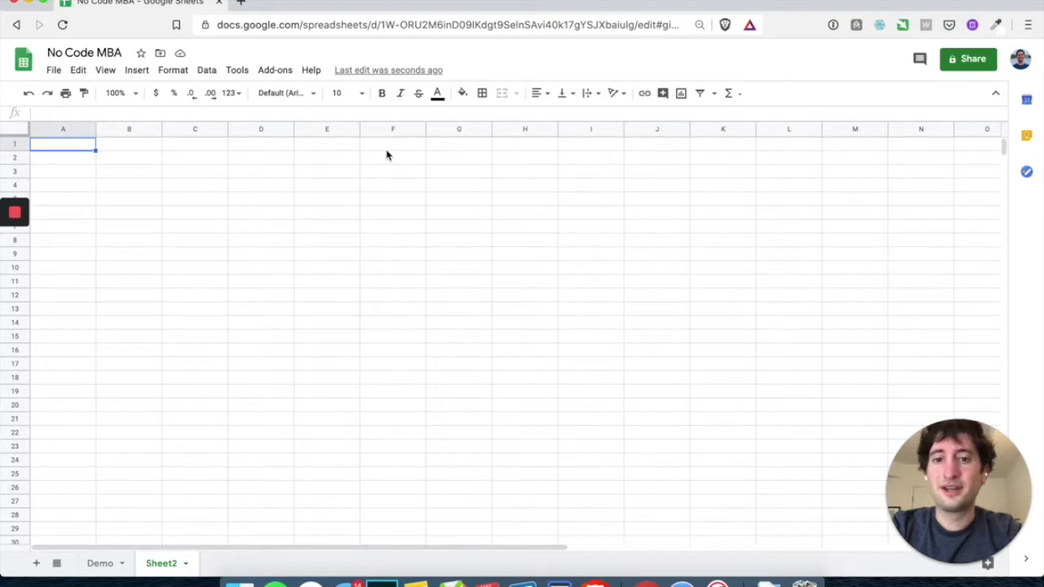
click(397, 273)
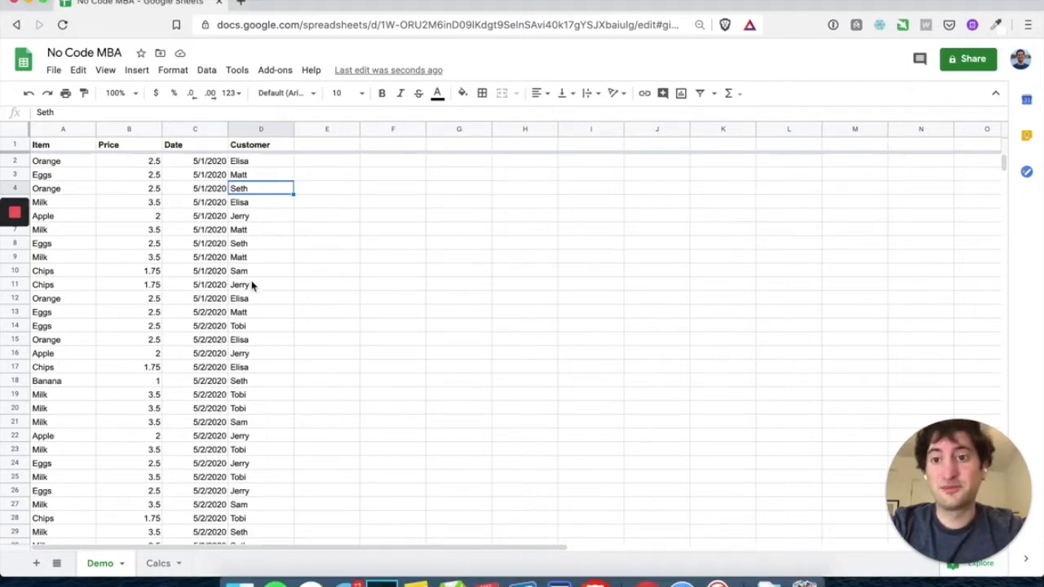
Scroll through the Item, Price, Date and Customer purchase list on Demo
scroll(250, 324, down, 12)
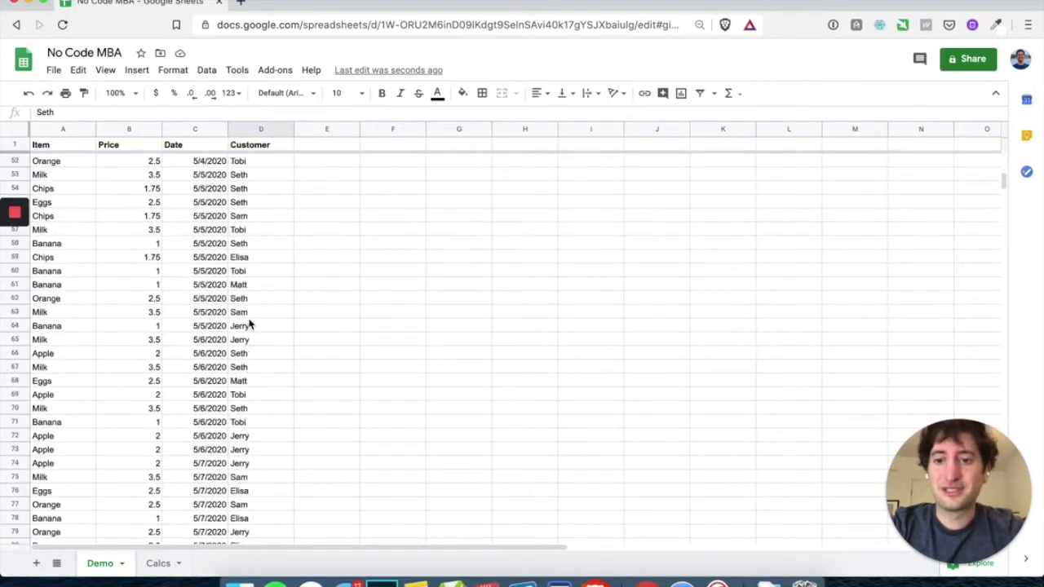
scroll(251, 324, up, 20)
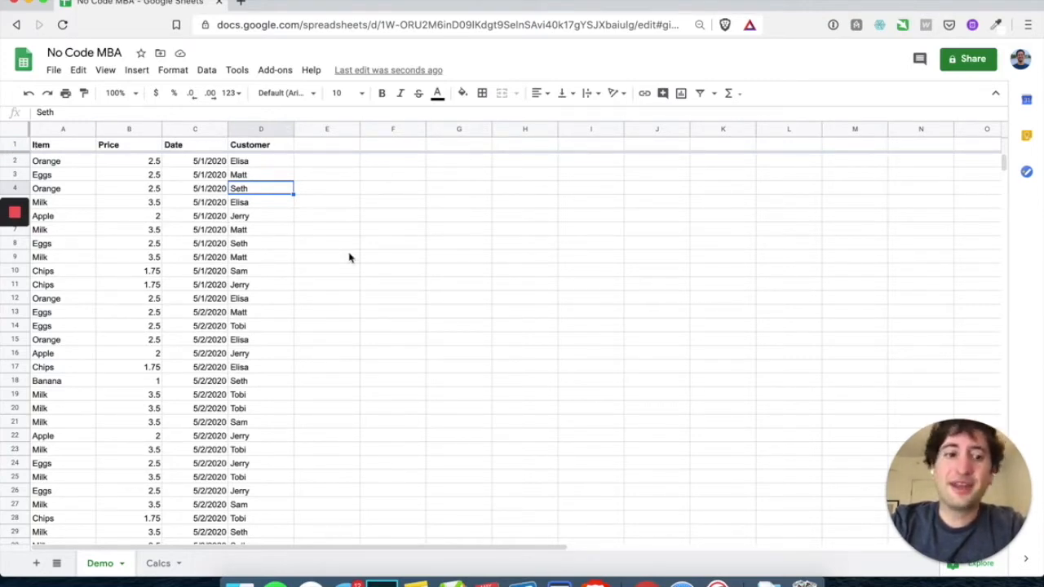
Select the Item-to-Customer header row and look over the price data
scroll(241, 267, down, 11)
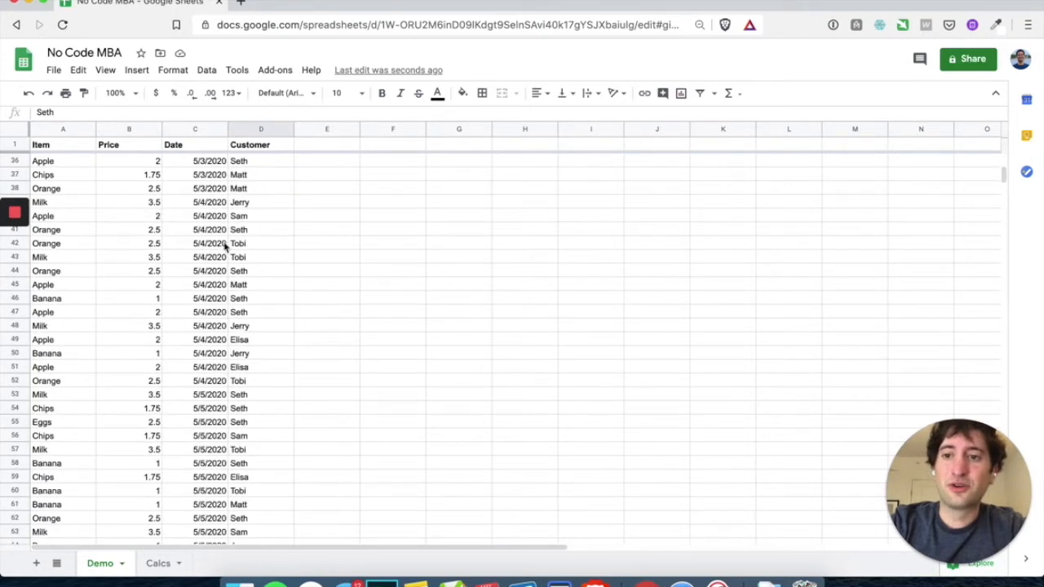
drag(65, 148, 264, 146)
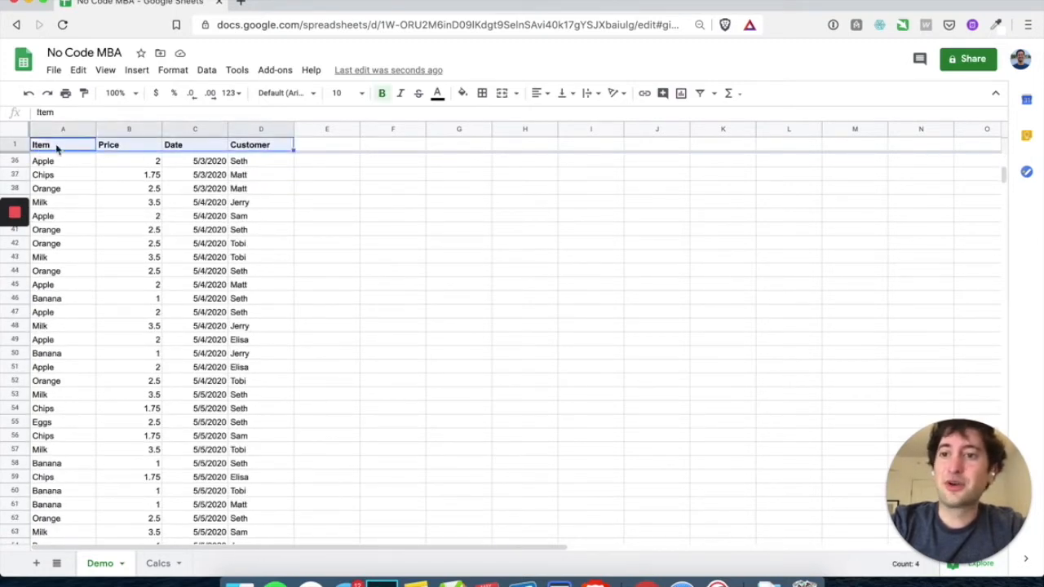
scroll(144, 230, down, 12)
scroll(143, 230, up, 20)
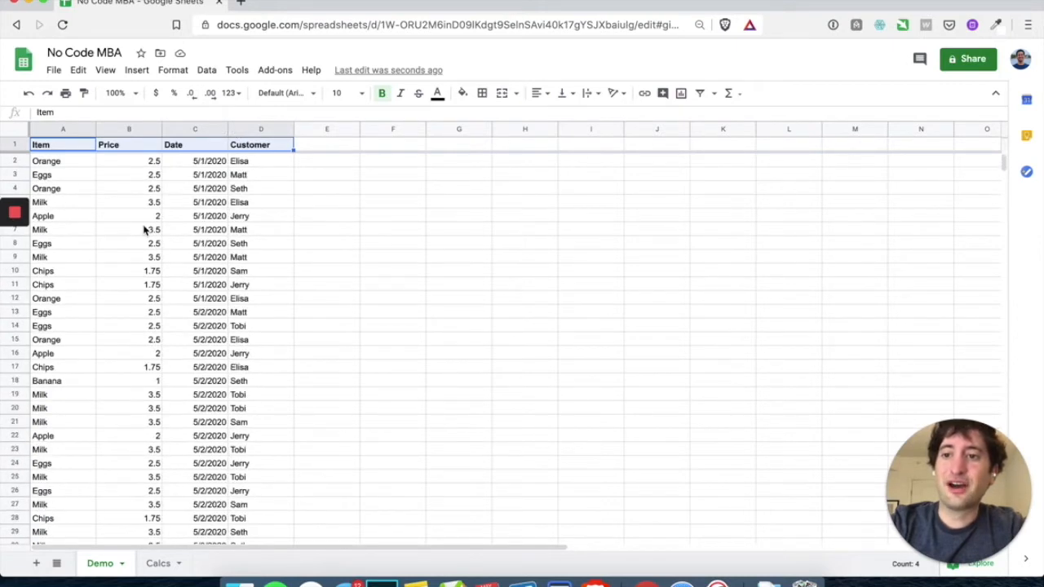
click(111, 177)
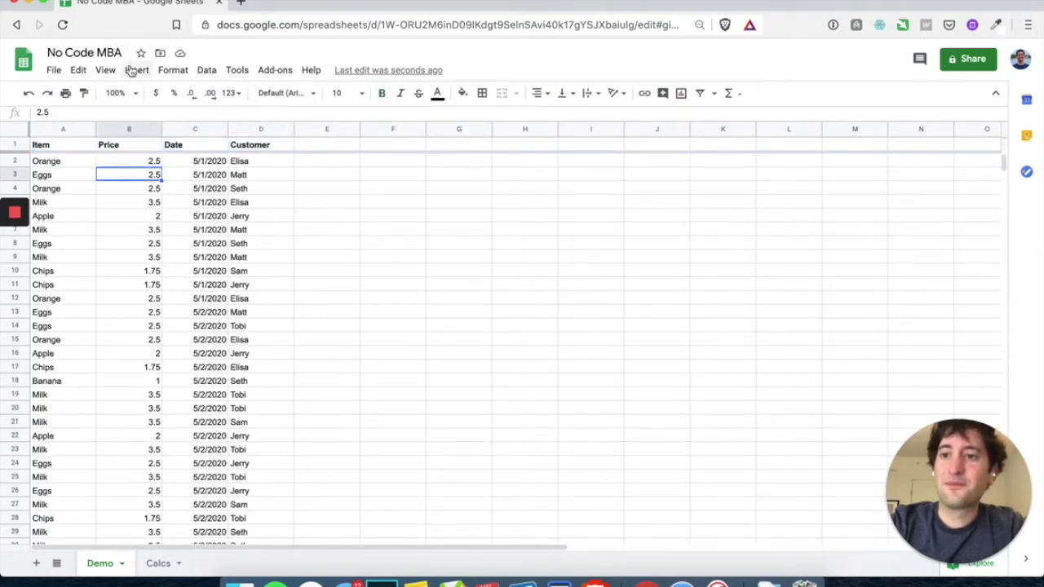
scroll(205, 233, down, 5)
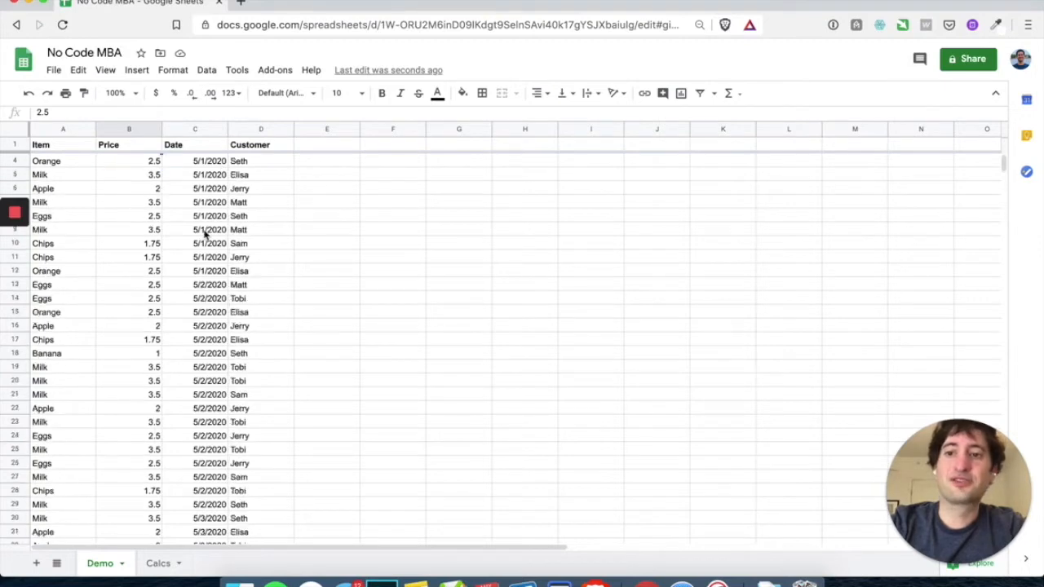
scroll(198, 243, up, 5)
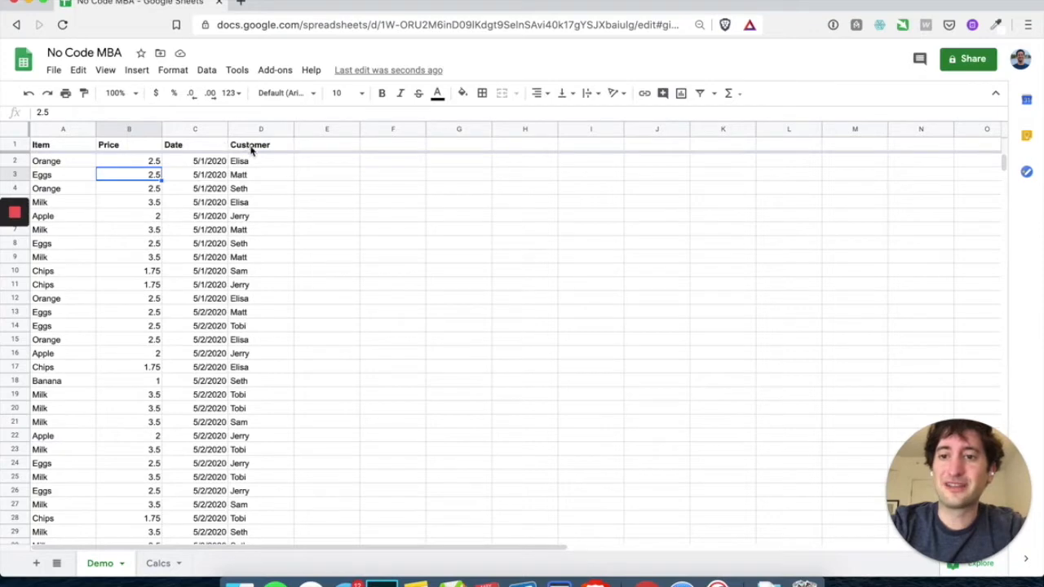
Sort the sheet by Date Z→A, newest first, and check the top Eggs row
click(202, 129)
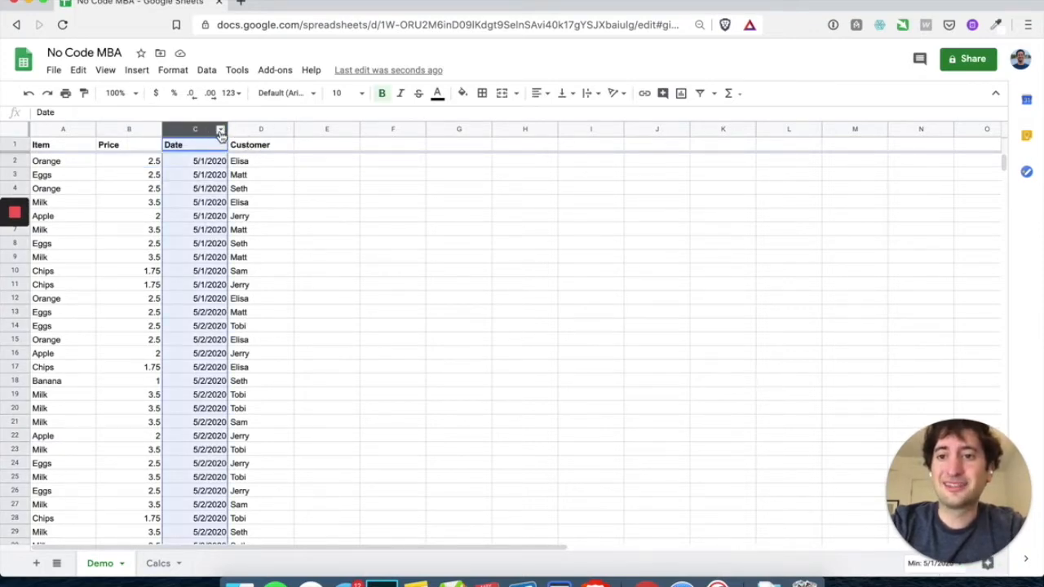
click(221, 131)
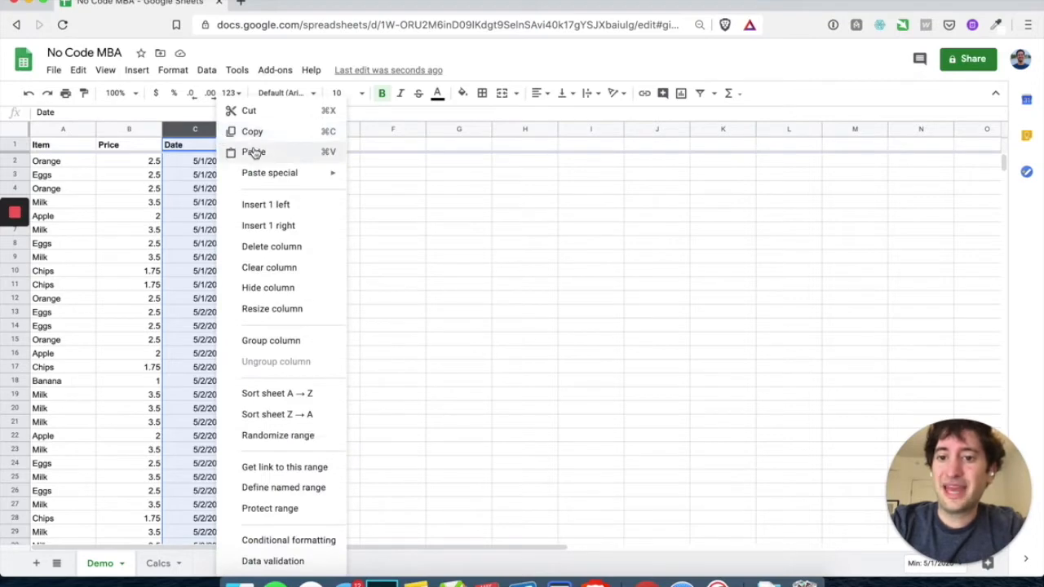
click(300, 416)
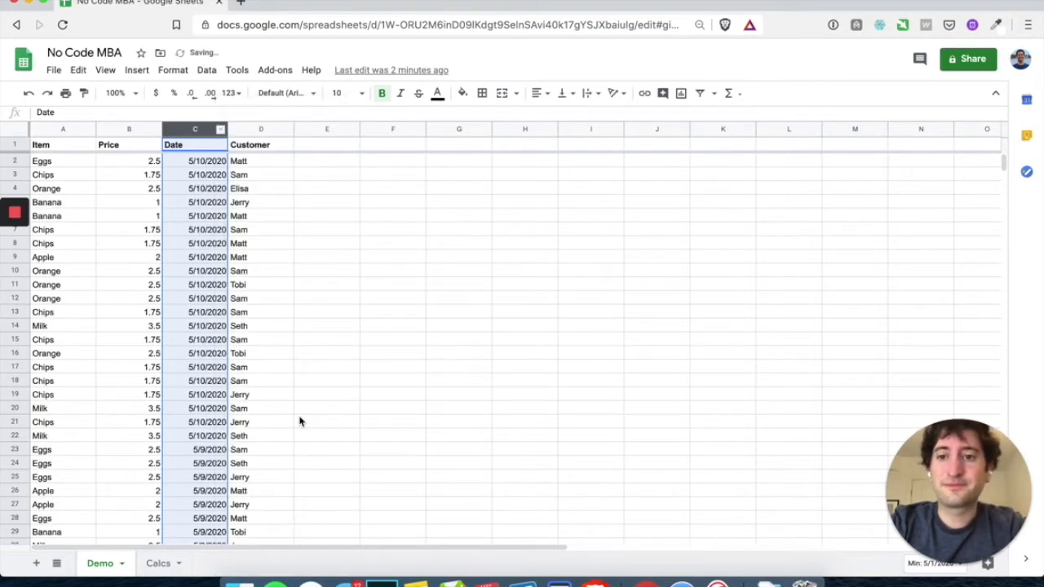
click(203, 176)
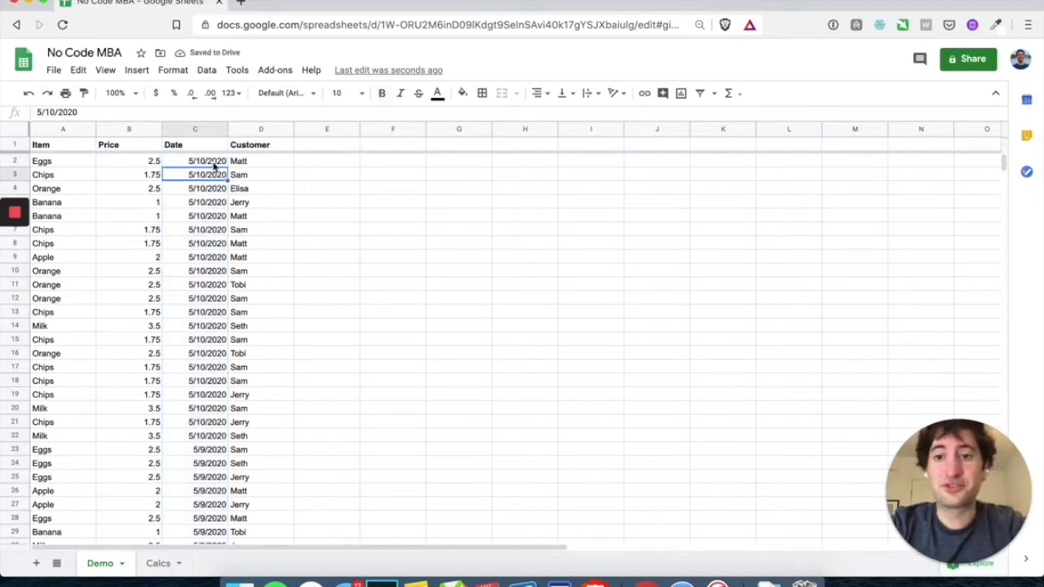
click(214, 163)
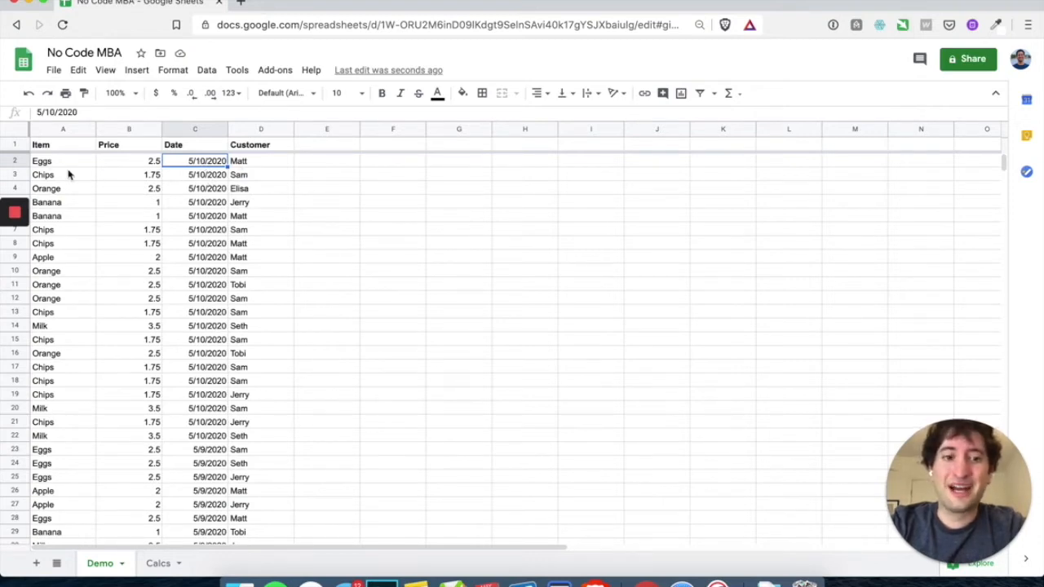
drag(70, 162, 296, 163)
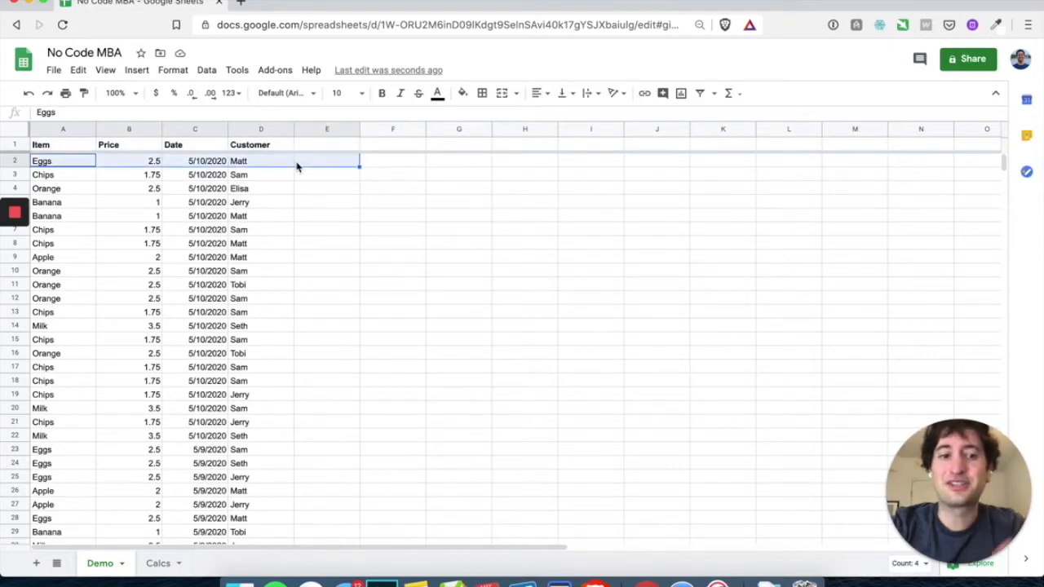
Re-sort by Date A→Z so 5/1/2020 rows lead, then bring up the View menu
right_click(221, 130)
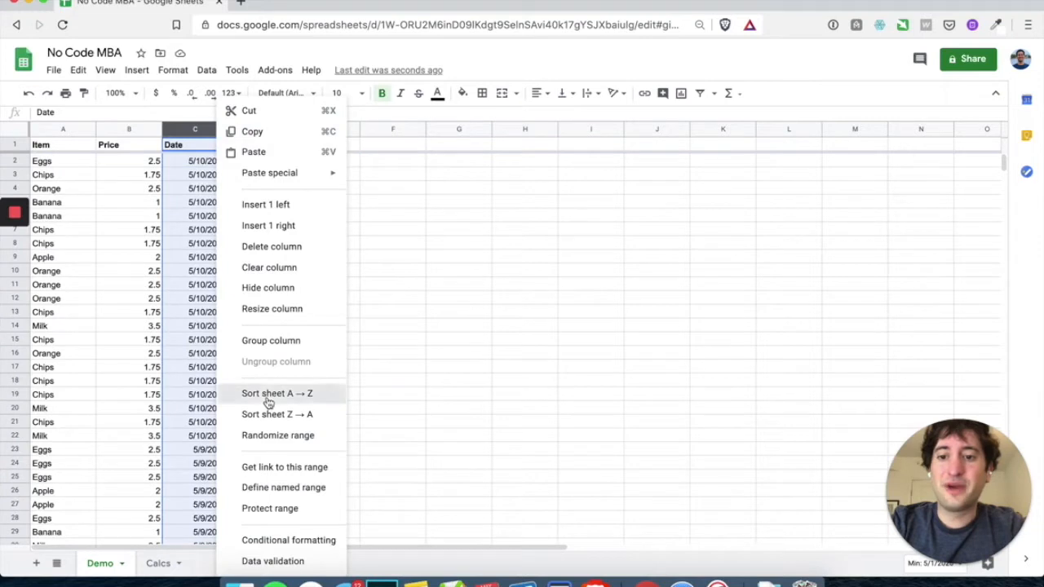
click(266, 393)
drag(249, 175, 243, 272)
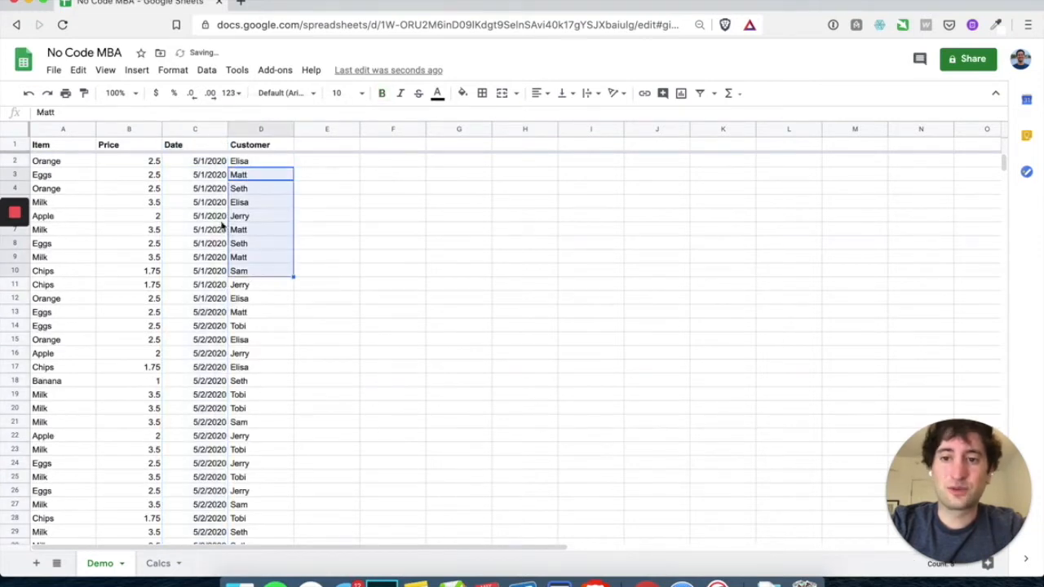
click(216, 215)
click(208, 167)
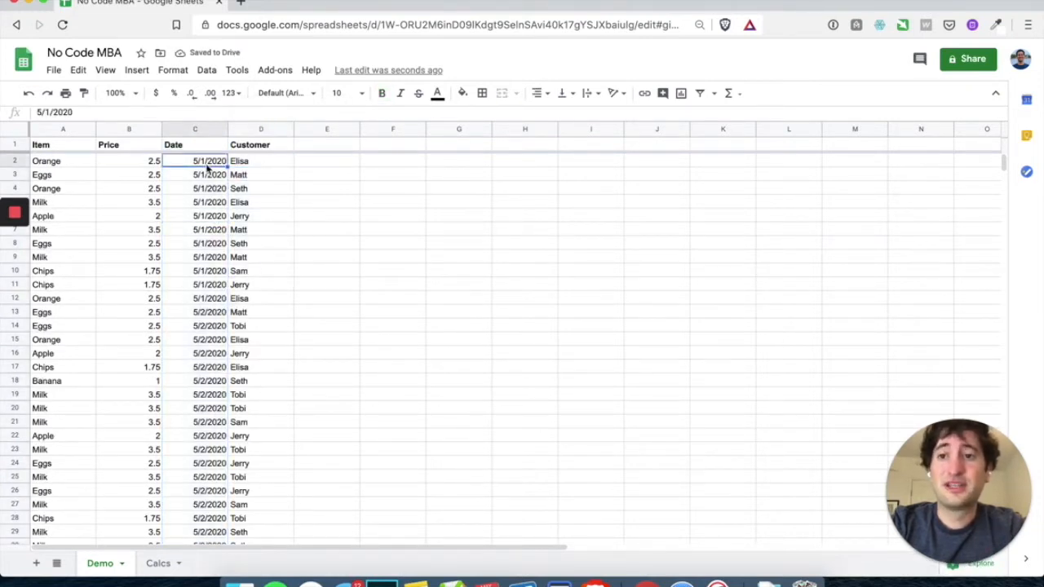
click(105, 71)
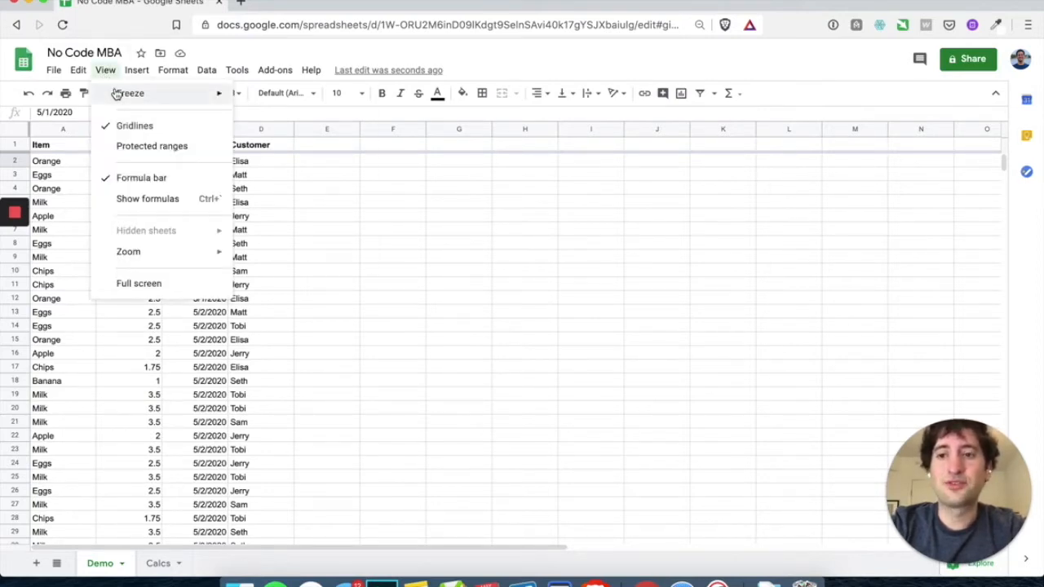
mouse_move(122, 93)
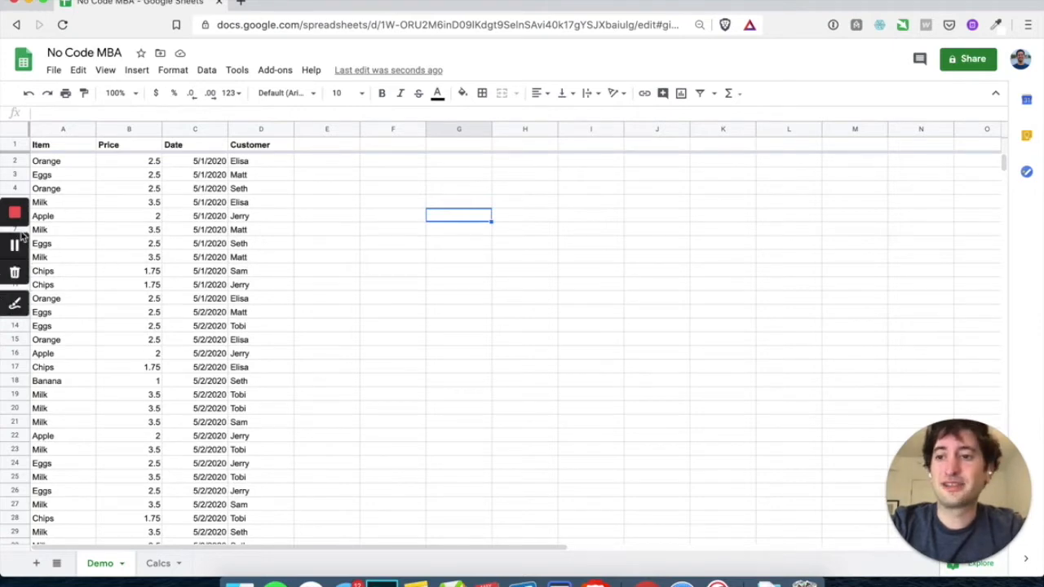
click(383, 161)
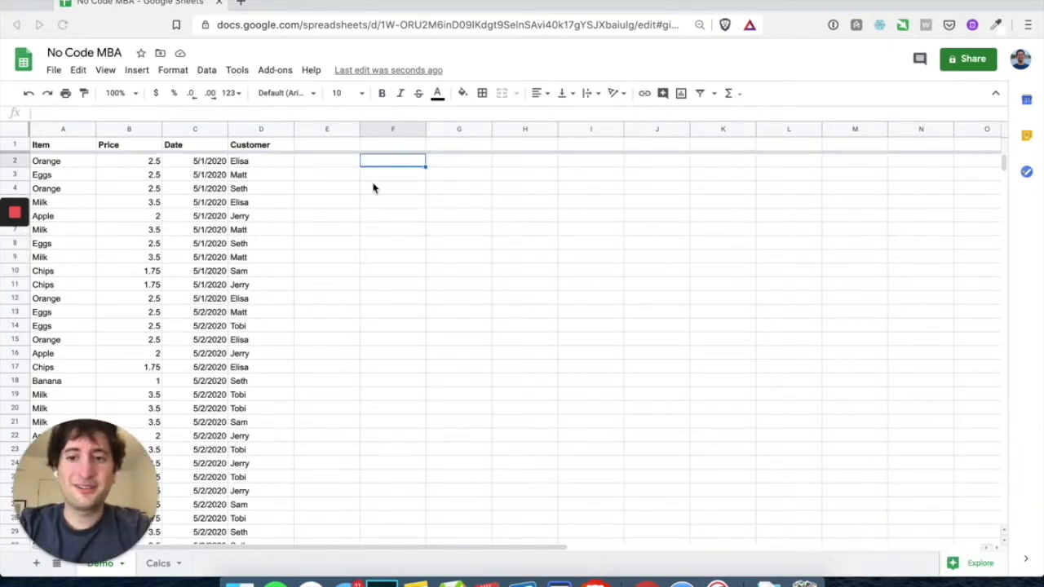
click(385, 174)
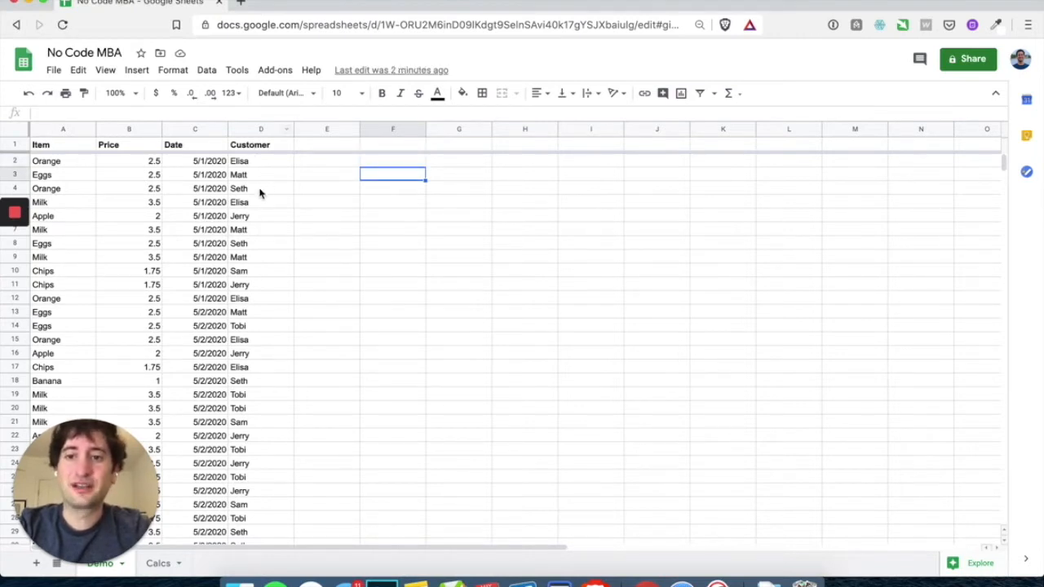
scroll(251, 503, down, 3)
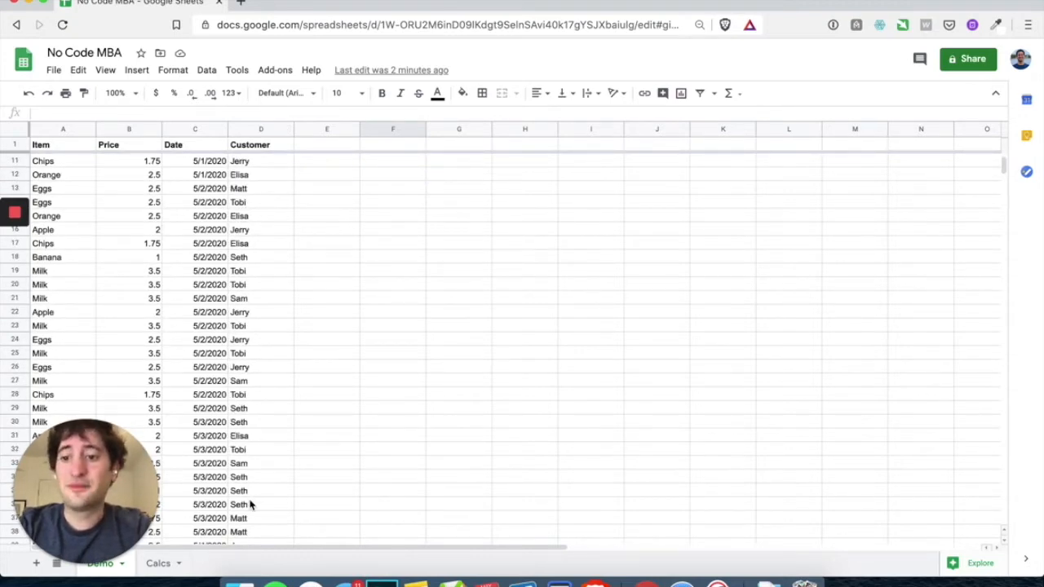
scroll(251, 504, up, 3)
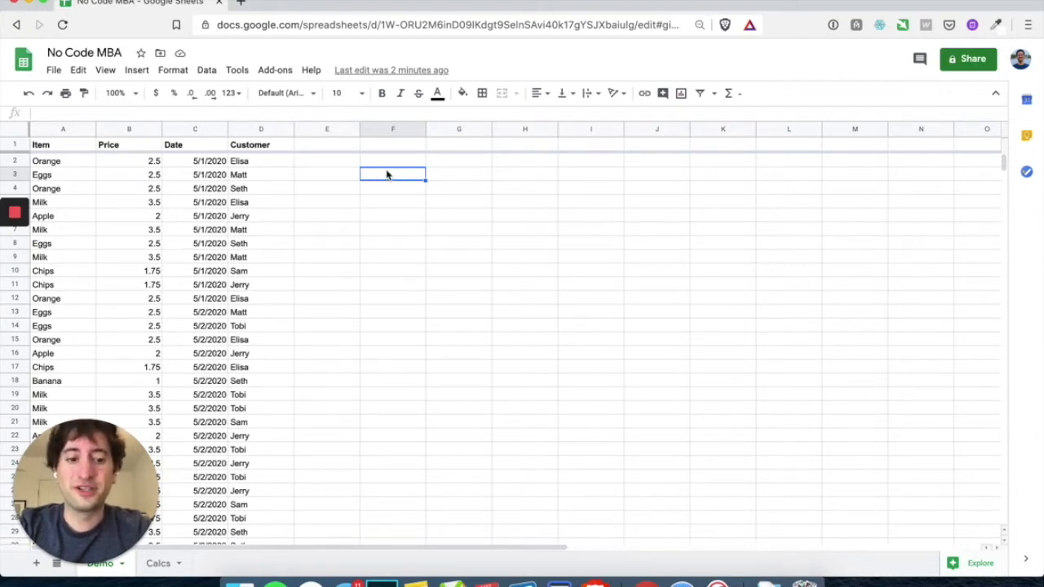
Enter =unique(d2:d) in F3 to list the six distinct customers through F8
text(=)
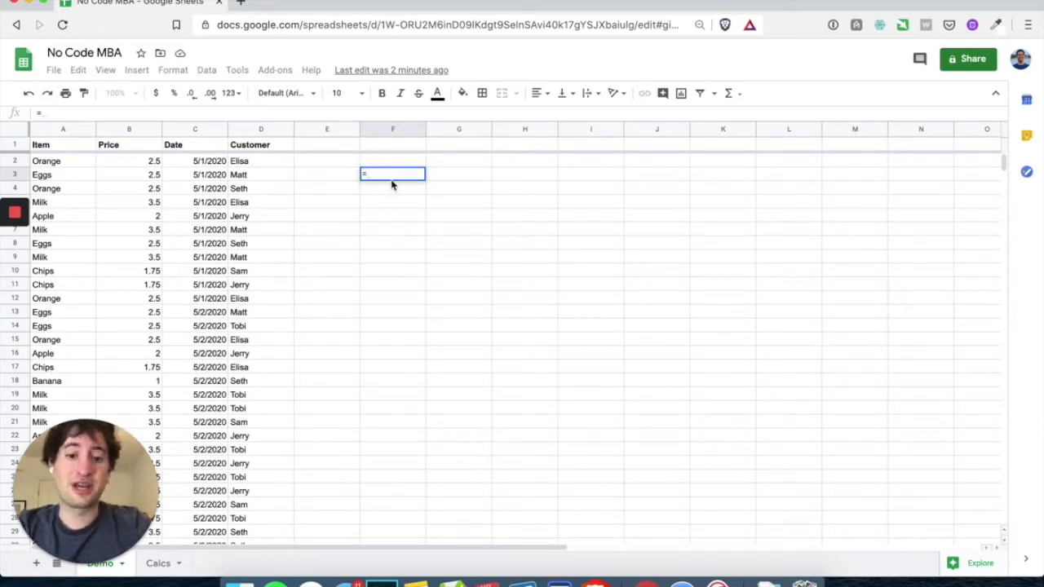
text(un)
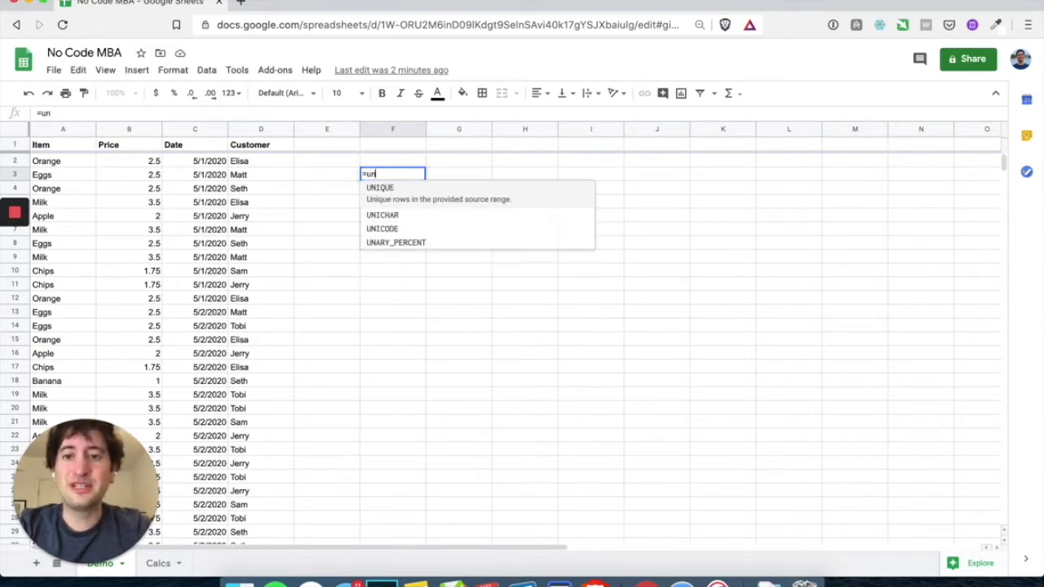
text(ique)
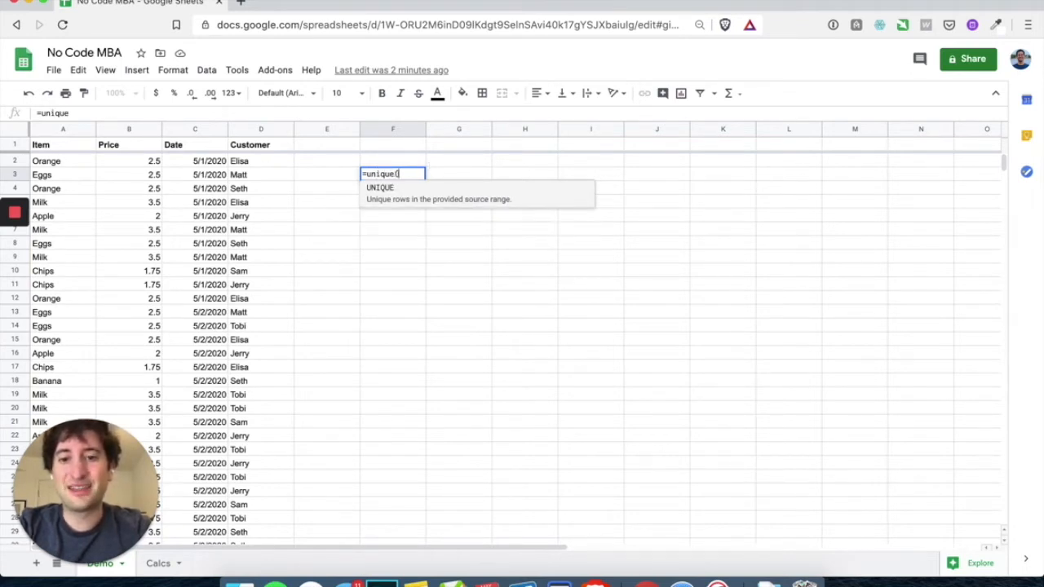
text(()
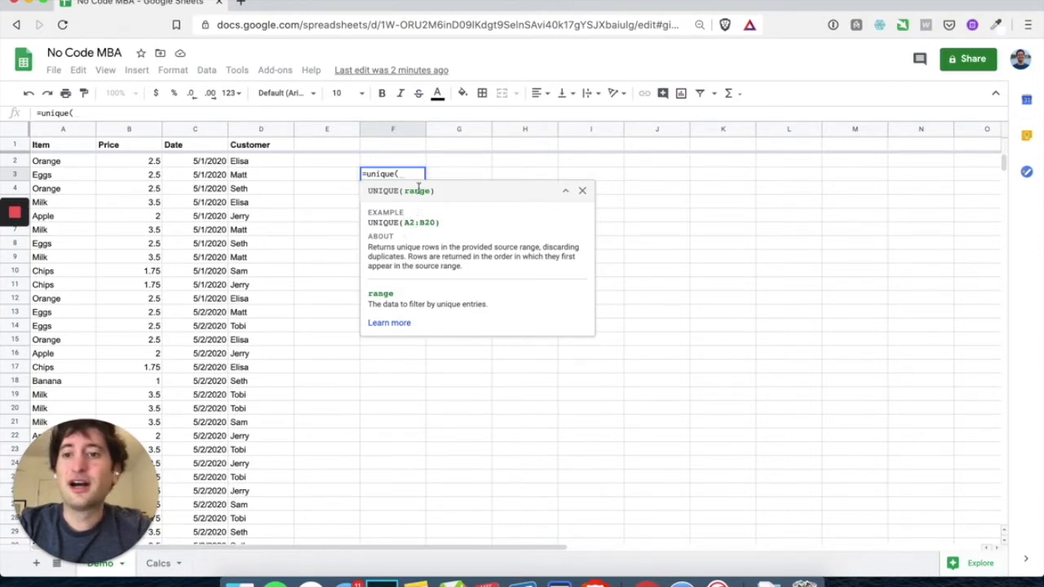
text(d2)
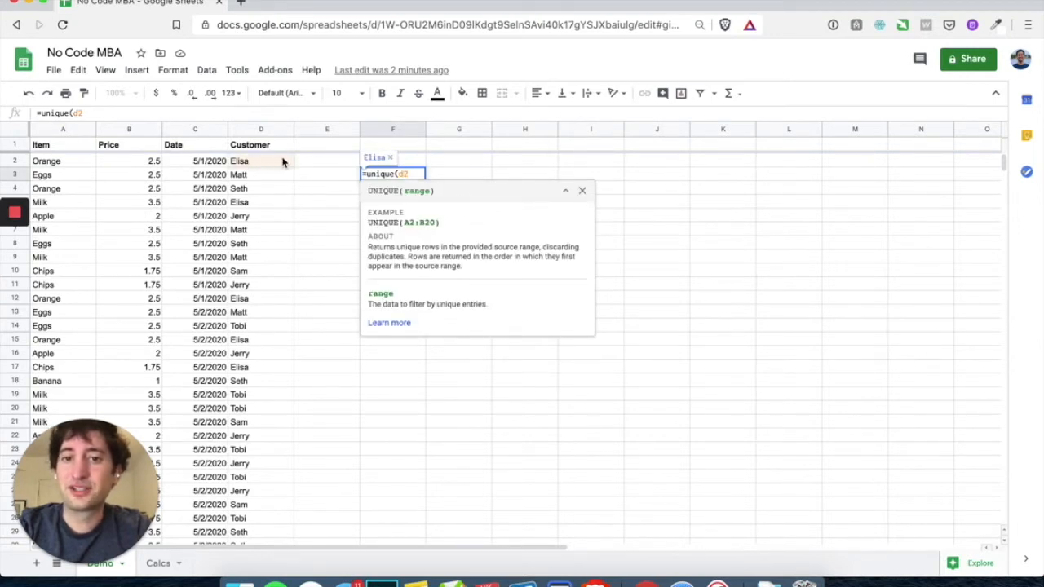
text(:)
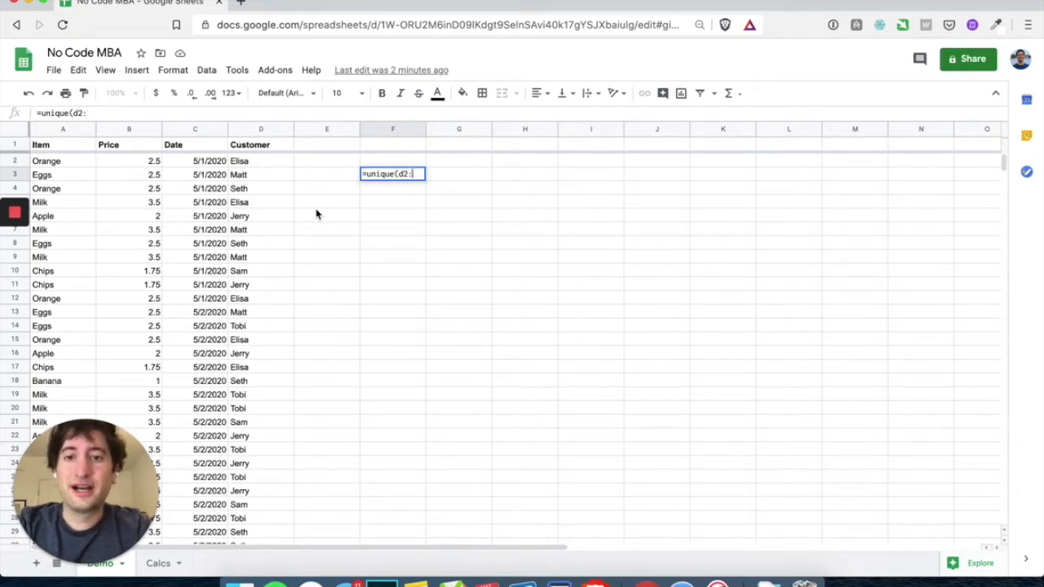
text(d)
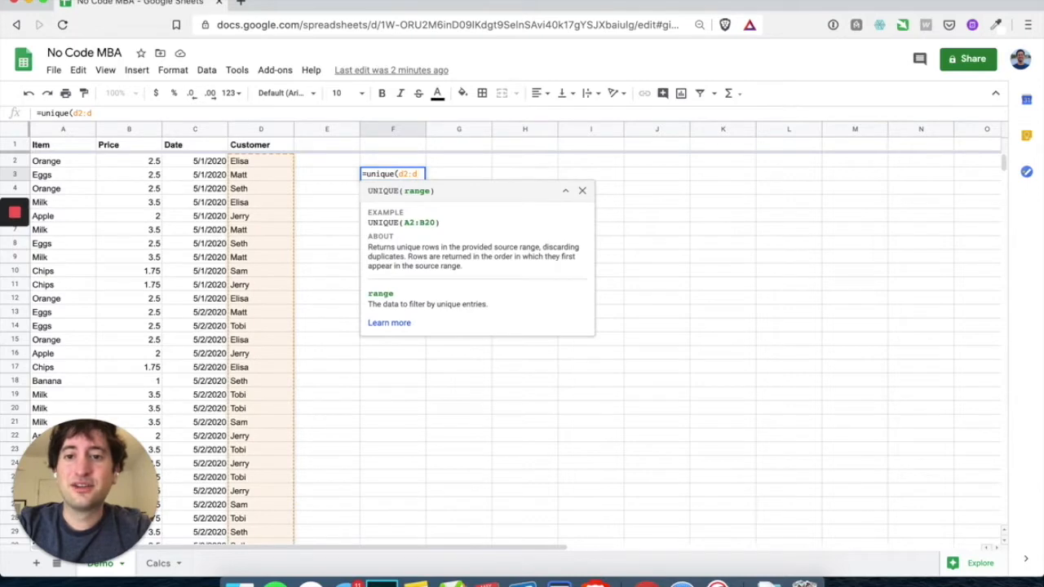
scroll(291, 232, down, 20)
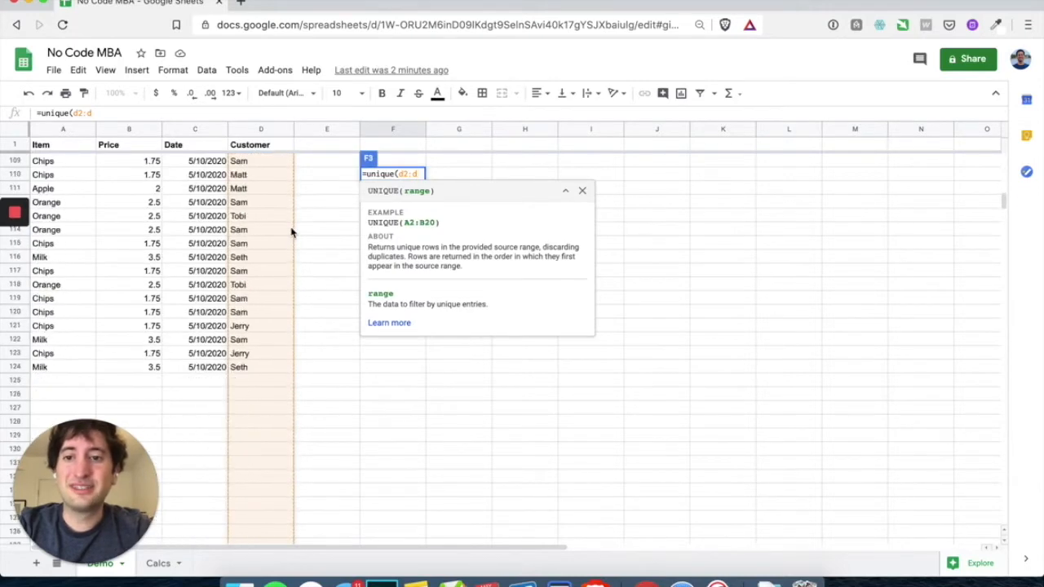
scroll(291, 232, down, 20)
scroll(291, 233, up, 20)
scroll(291, 232, down, 20)
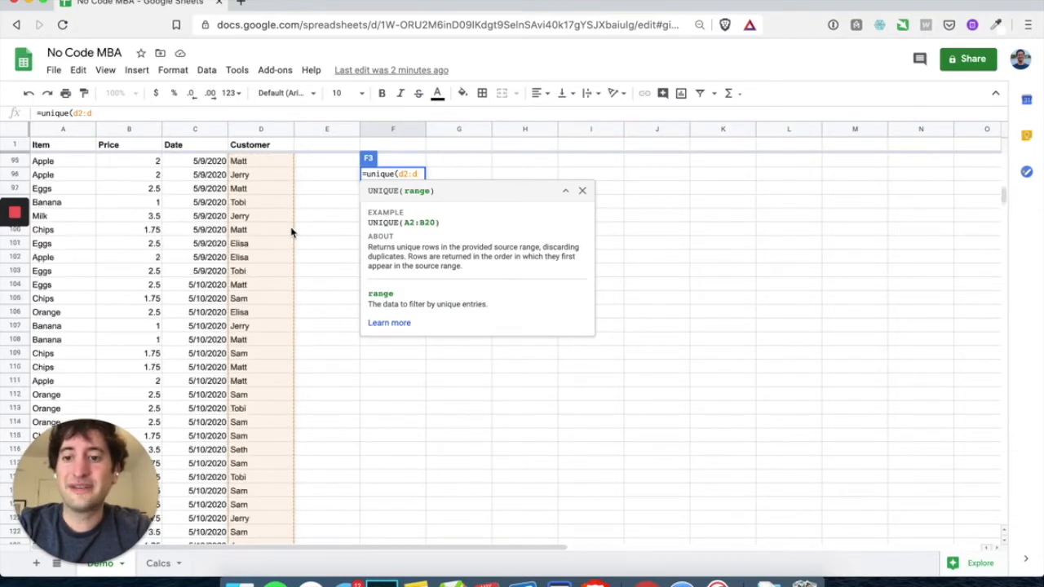
scroll(291, 232, down, 7)
text(1)
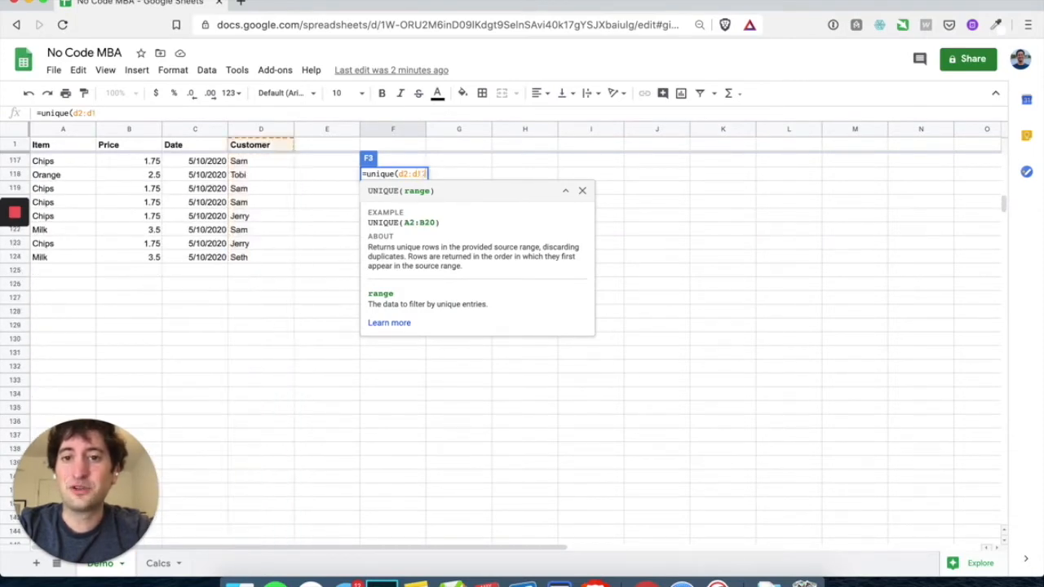
text(24)
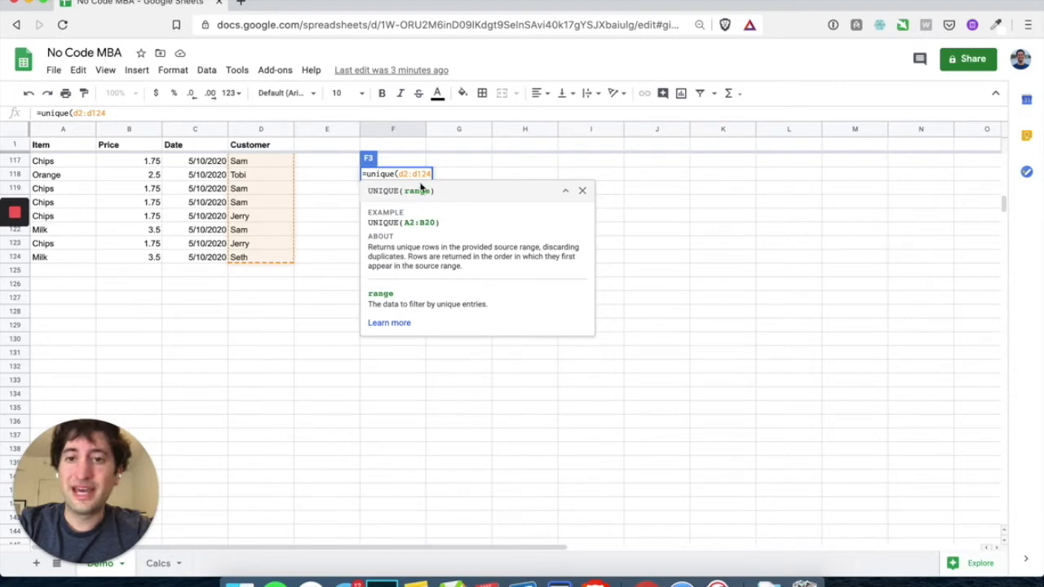
key(BackSpace)
key(BackSpace)
key(BackSpace)
scroll(253, 219, up, 20)
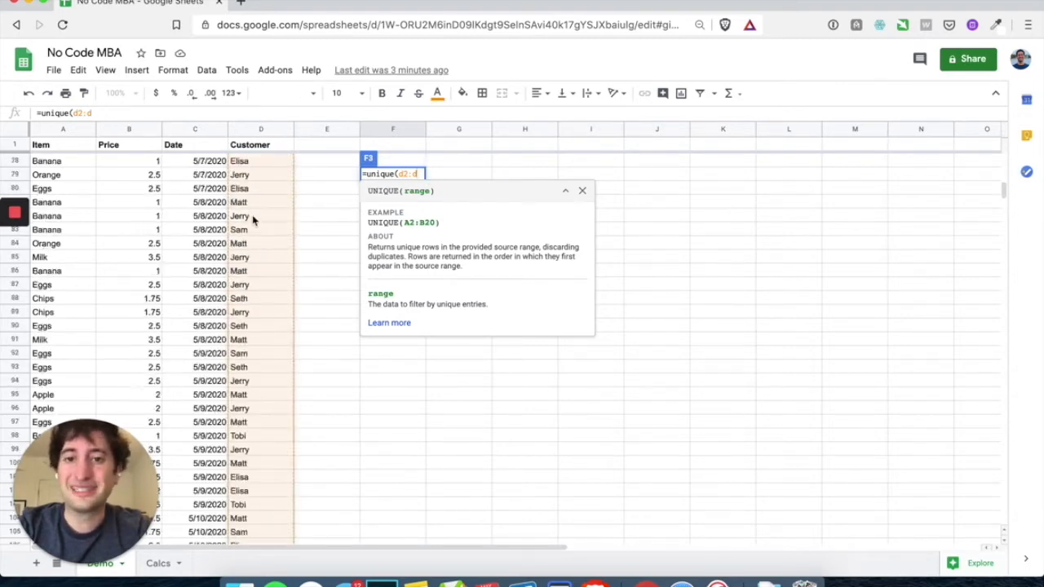
text())
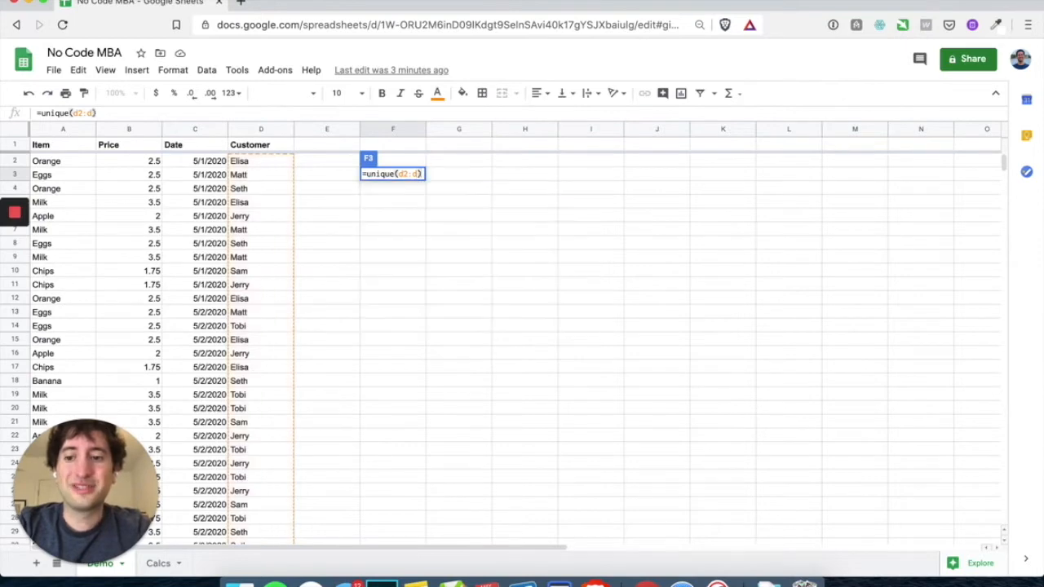
key(Return)
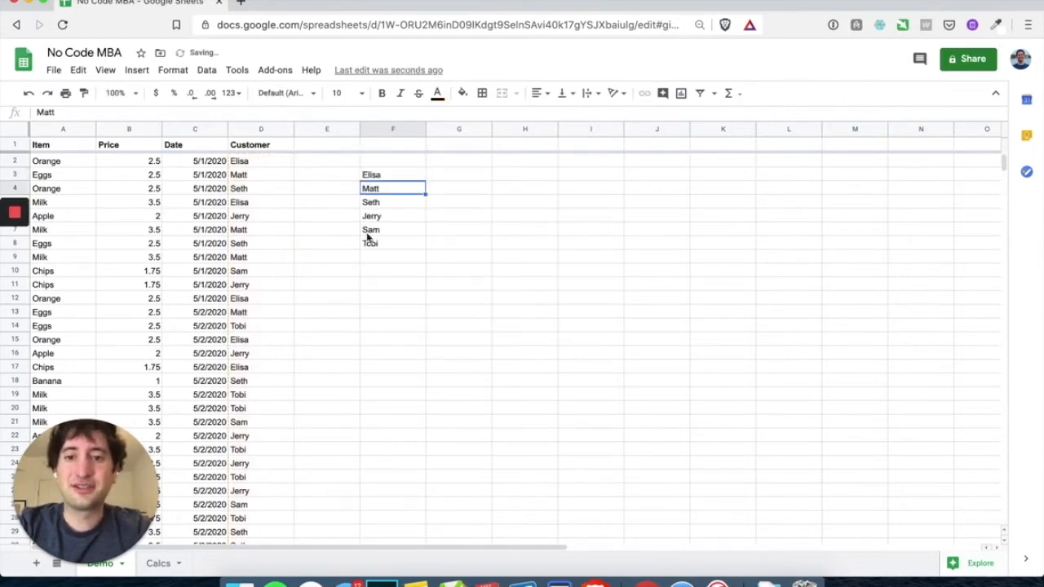
Select the unique customer list and type a Name header in F2
click(395, 176)
drag(394, 190, 397, 244)
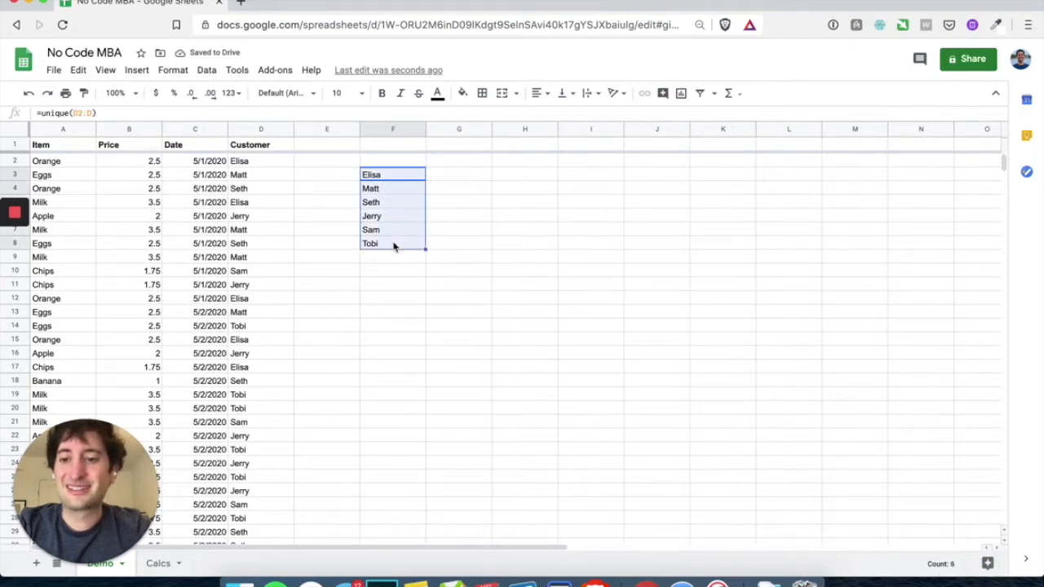
scroll(249, 218, down, 15)
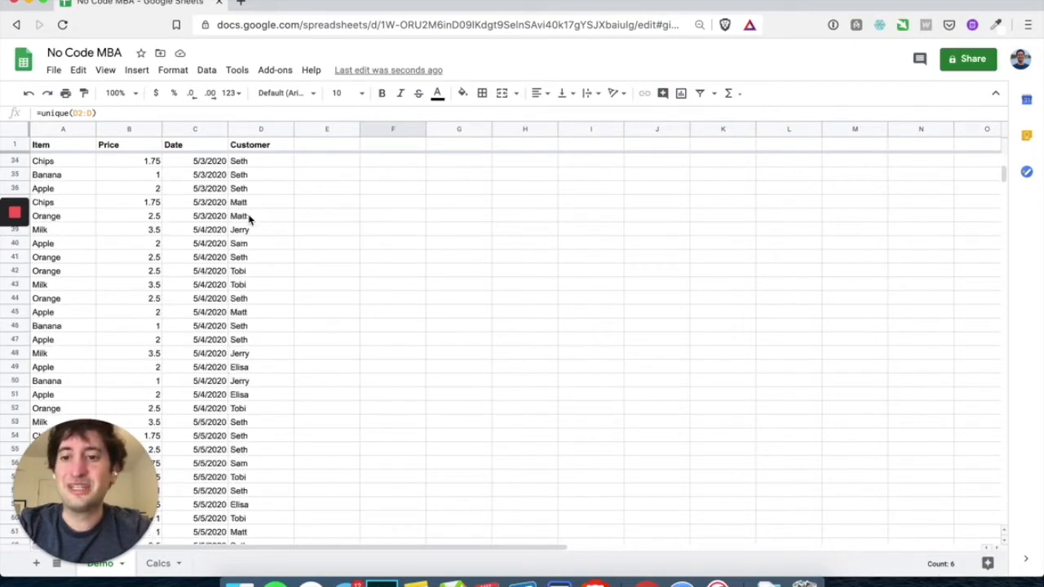
scroll(248, 218, up, 15)
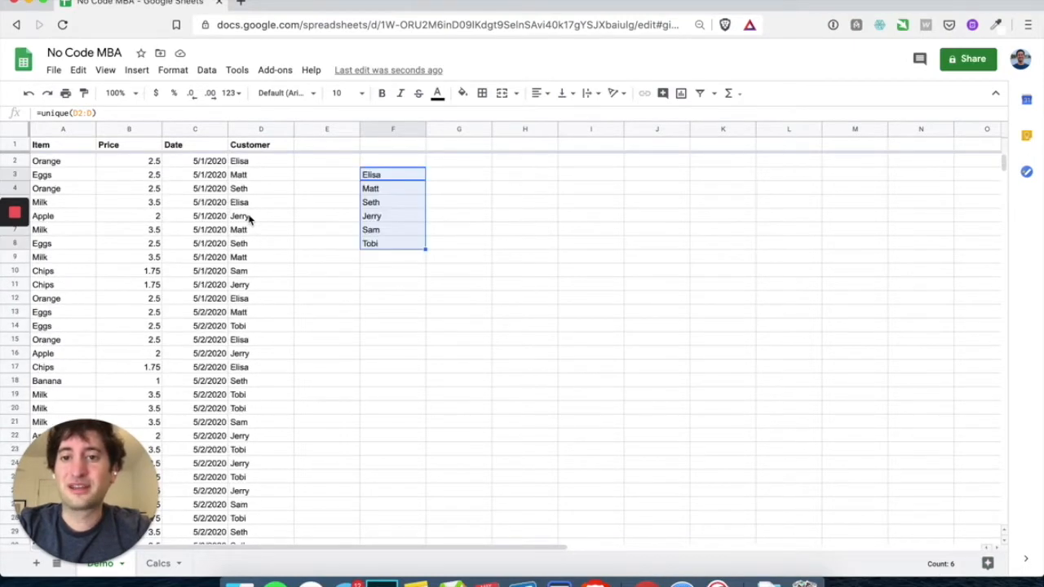
click(369, 162)
text(Name)
key(Return)
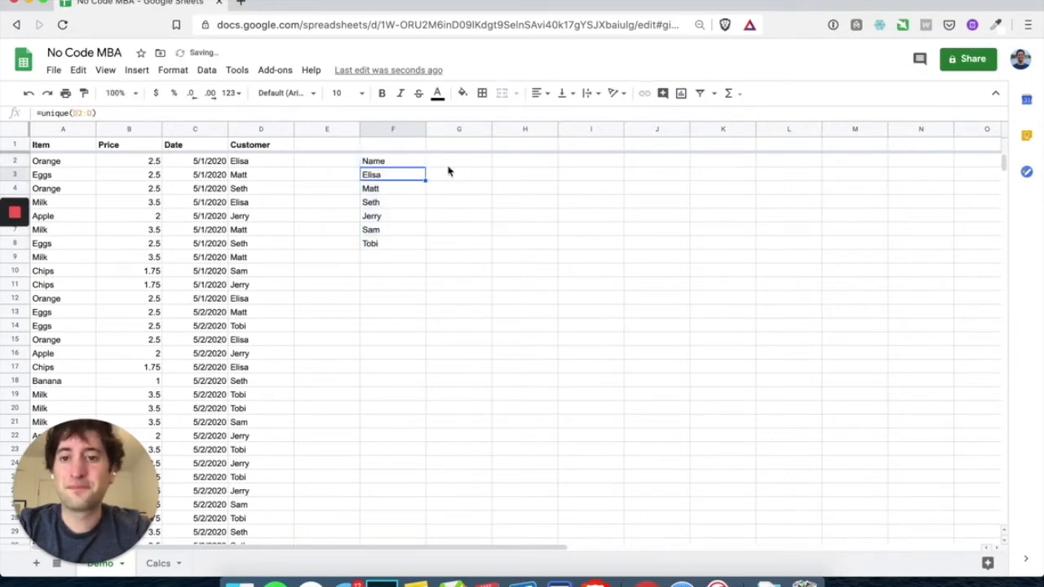
Replace the F2 header with bold Customer and review the list in F3:F8
click(396, 162)
key(ctrl+b)
text(C)
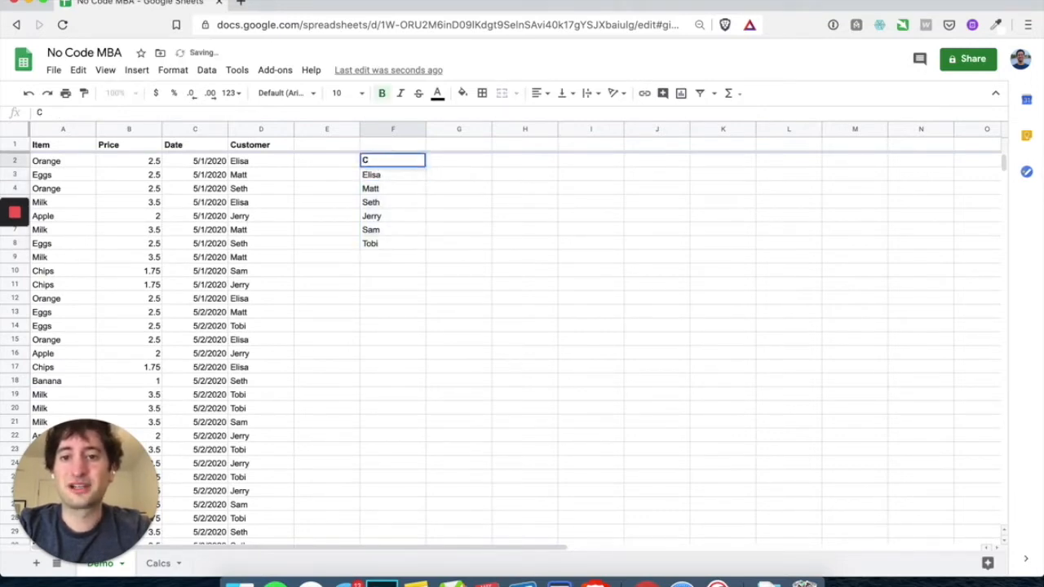
text(ustomer)
key(Return)
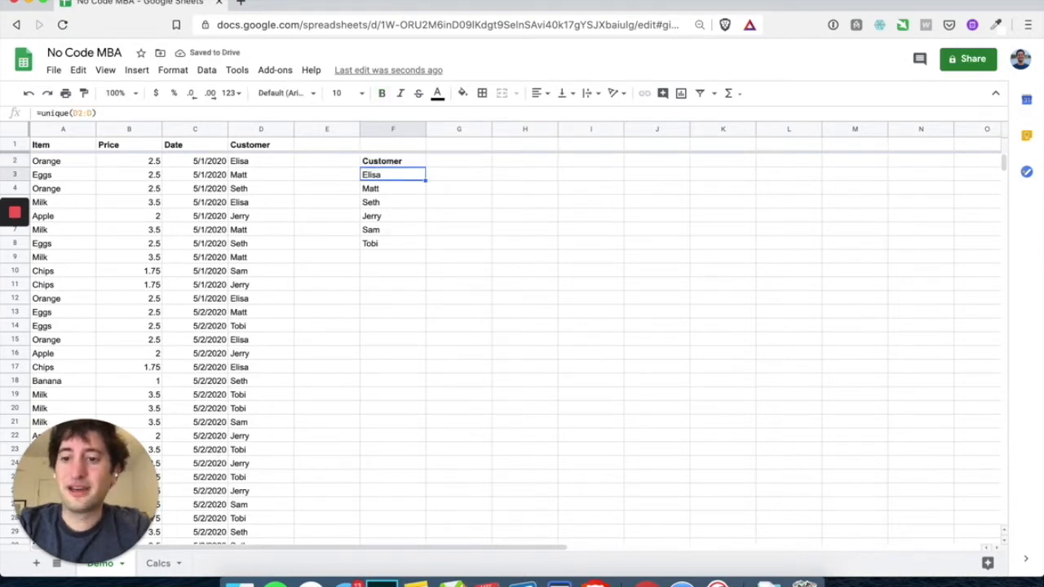
drag(399, 177, 399, 242)
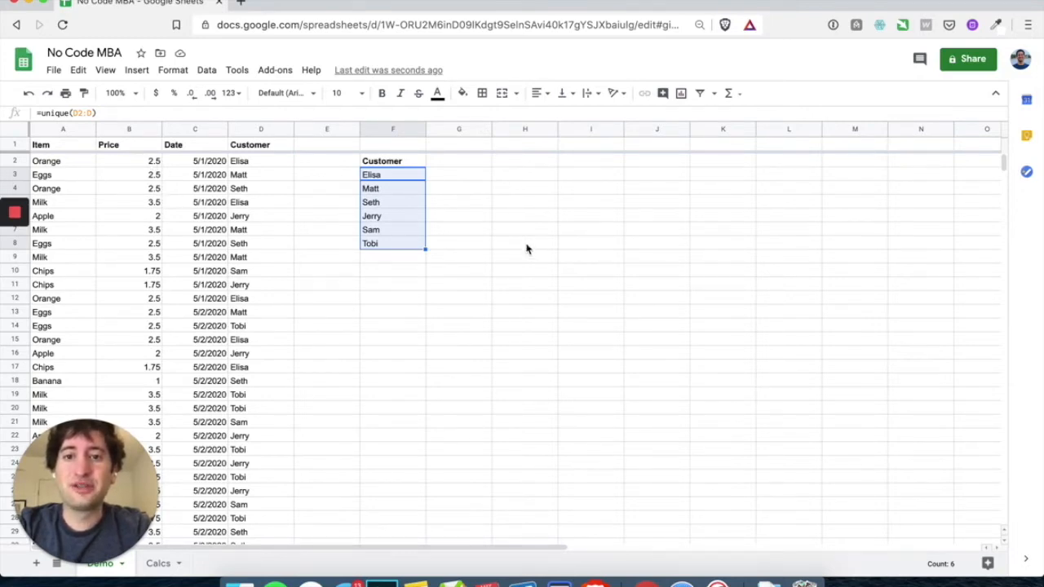
click(513, 191)
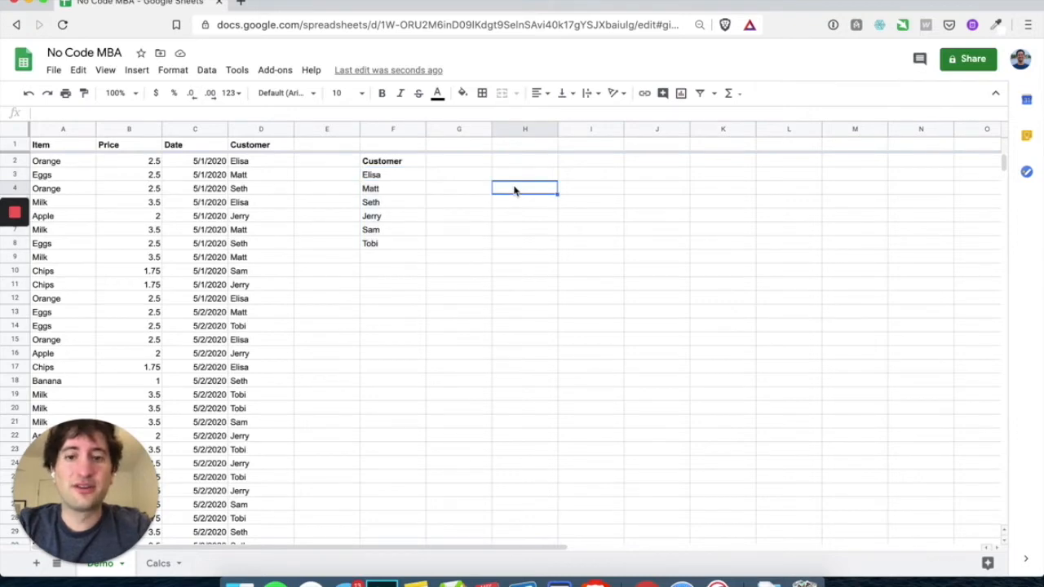
Enter =average(B2:B) in H3 to average all prices, giving 2.302845528
click(514, 178)
text(=)
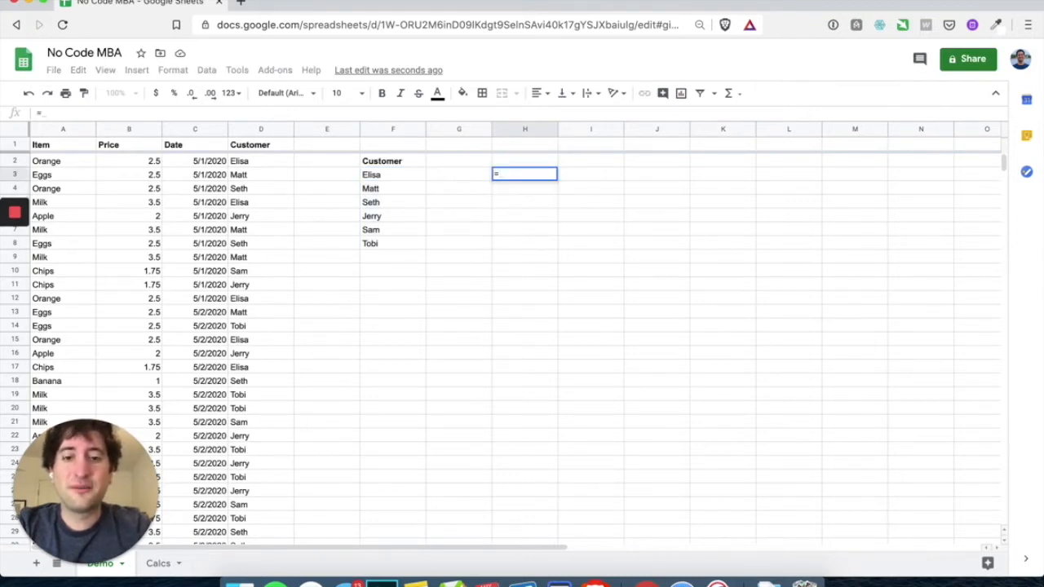
text(avg)
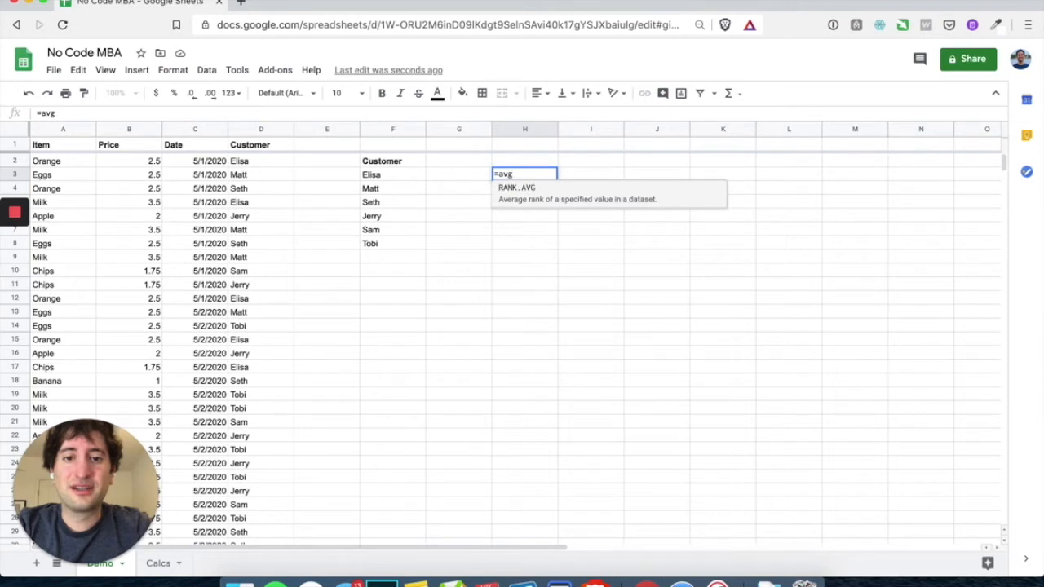
key(BackSpace)
text(erage)
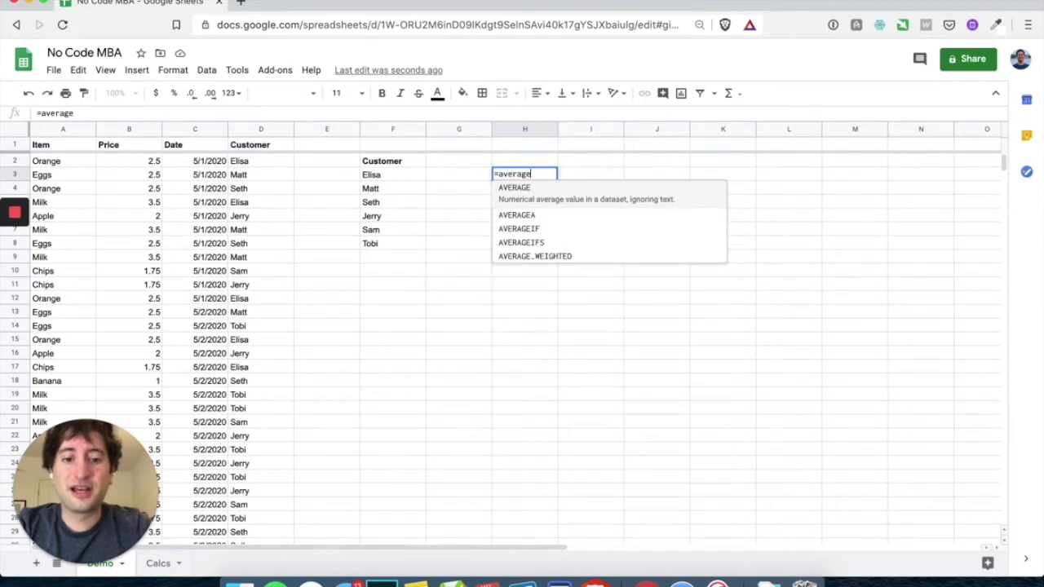
text(()
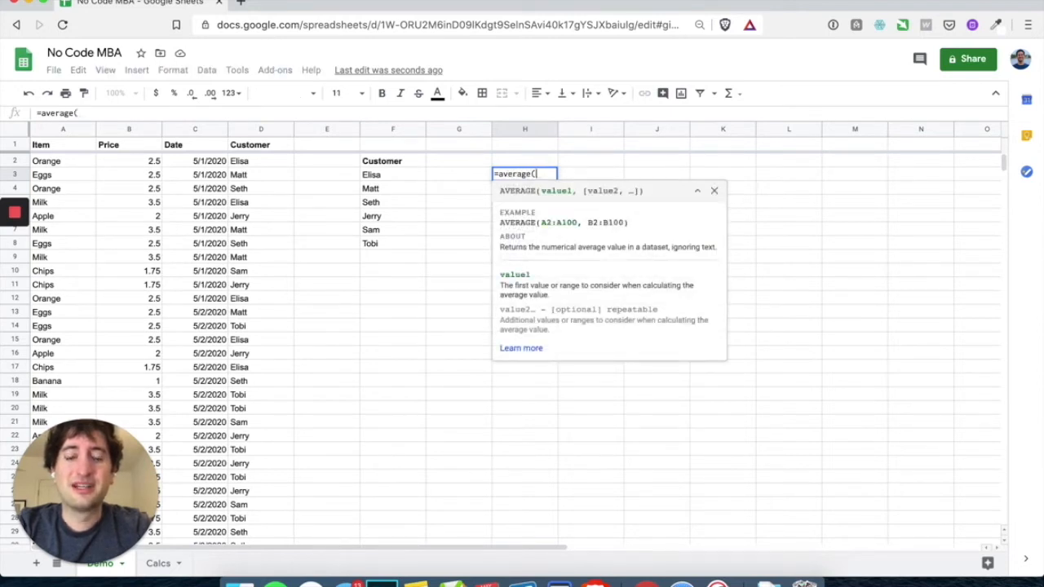
click(147, 167)
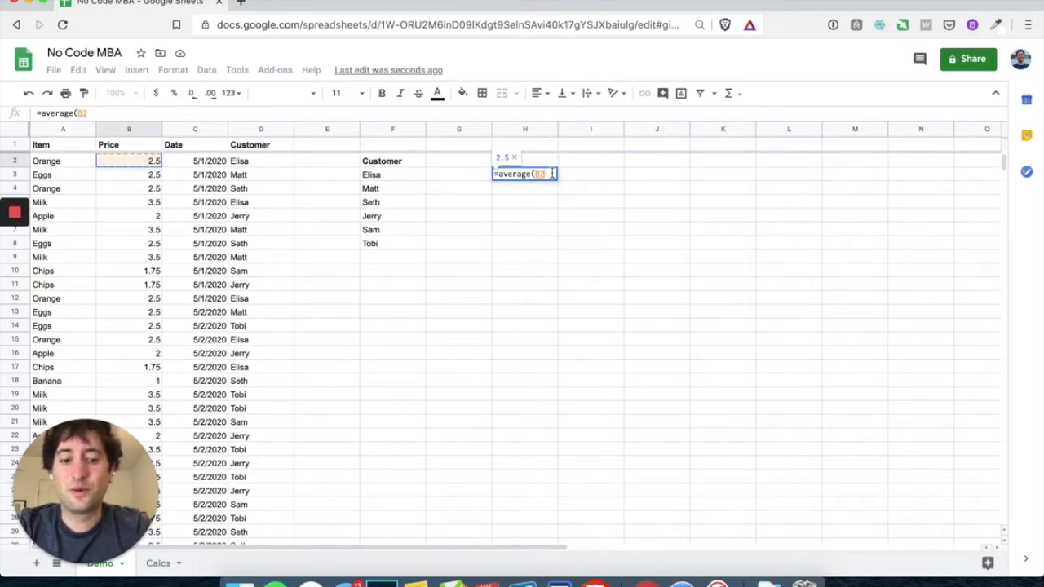
text(:b)
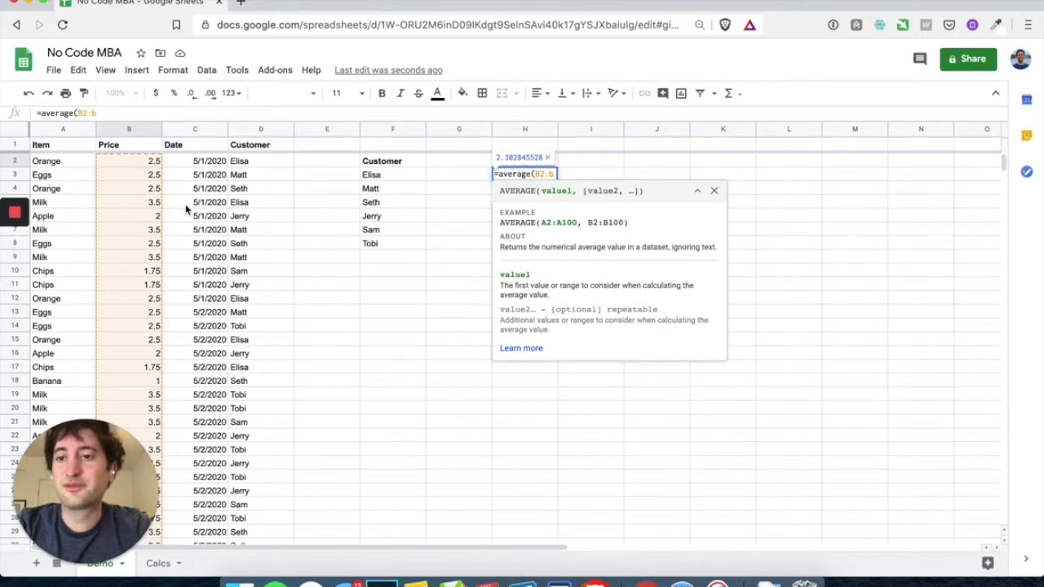
scroll(139, 328, down, 10)
scroll(140, 328, down, 5)
scroll(139, 327, up, 20)
text())
key(Return)
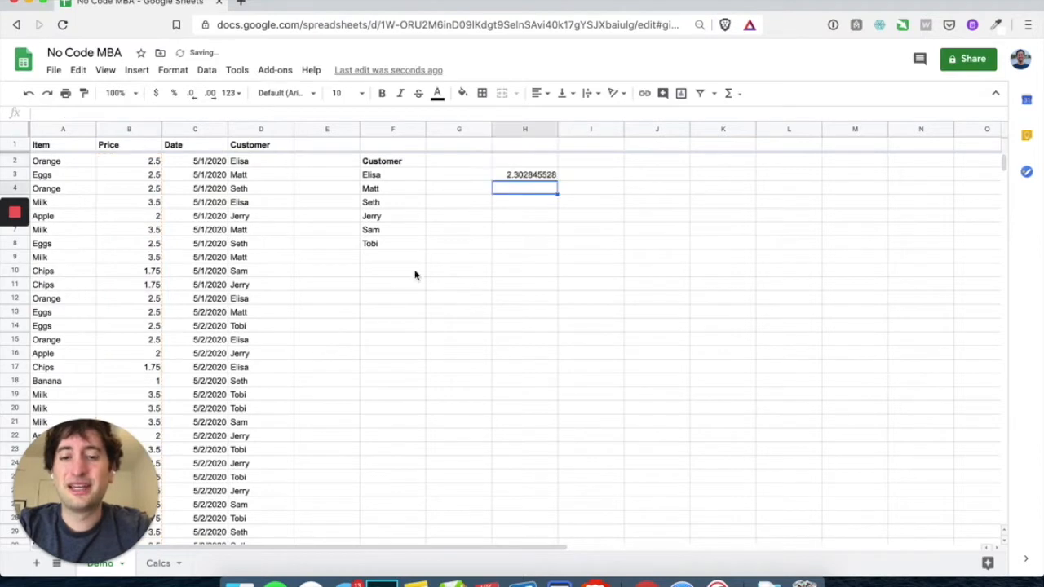
click(522, 176)
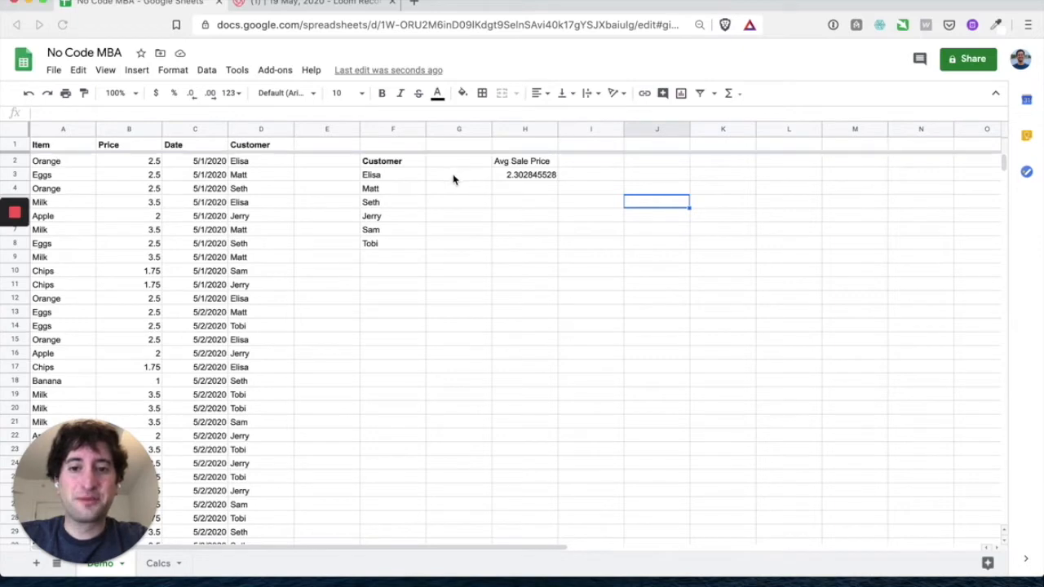
Type the Average Sales Price heading into G2
drag(455, 176, 453, 238)
click(441, 163)
text(Av)
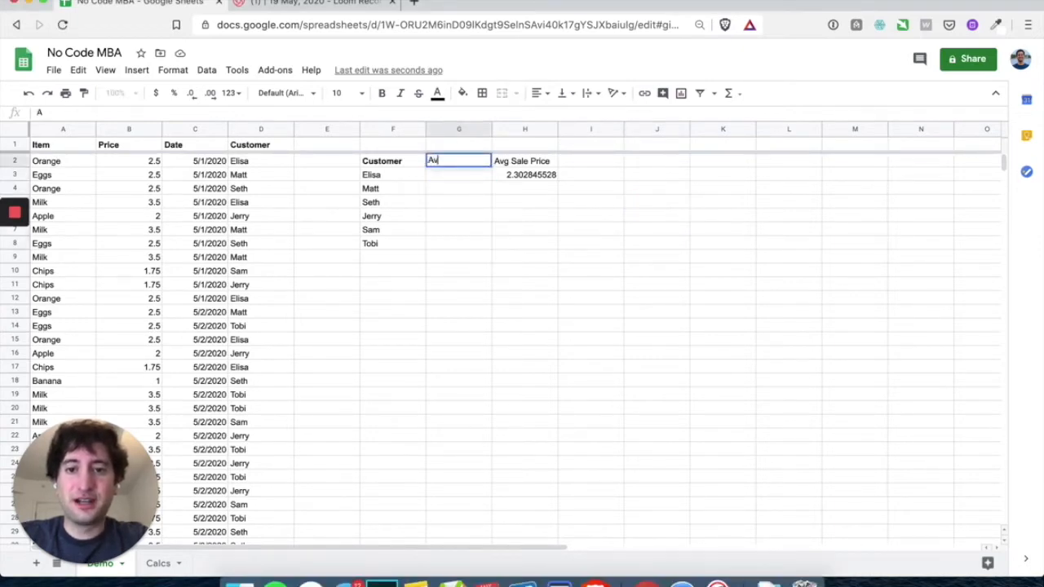
text(erage )
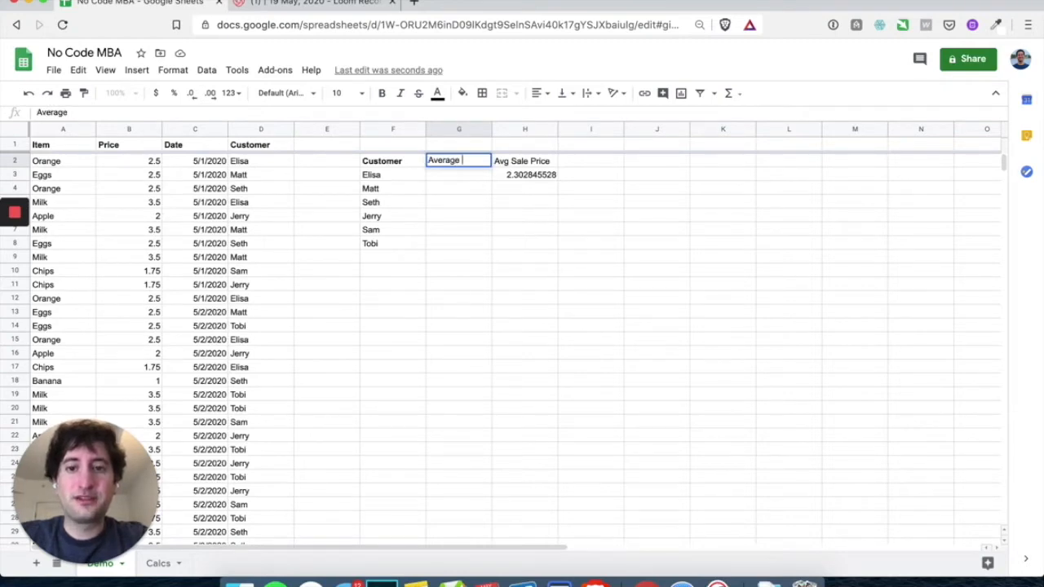
text(P)
text(ale)
text(s Price)
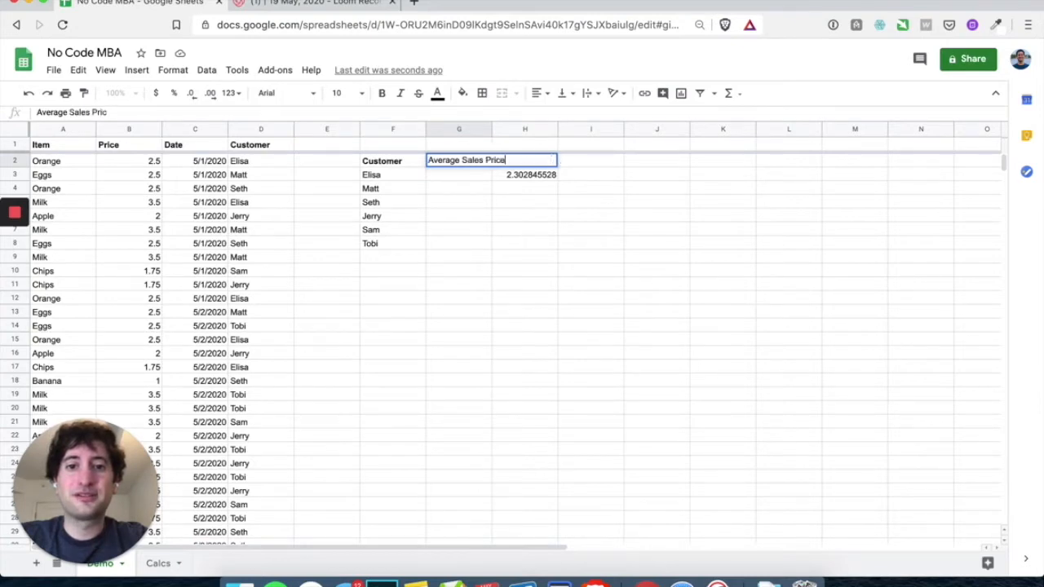
key(Return)
Move the Avg Sale Price heading and its average from H2:H3 to L2:L3
click(538, 163)
drag(538, 163, 536, 174)
key(ctrl+c)
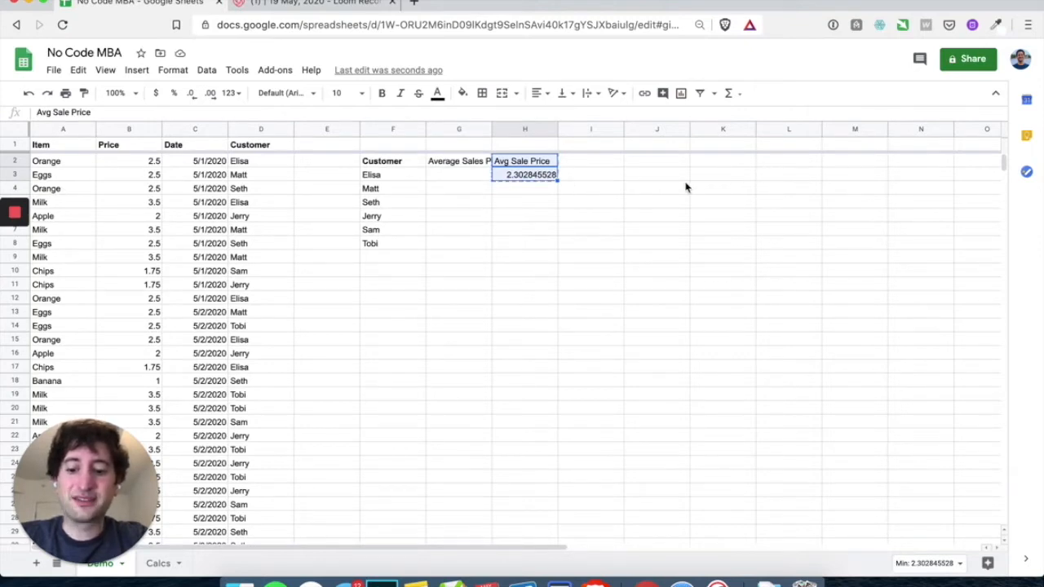
click(718, 165)
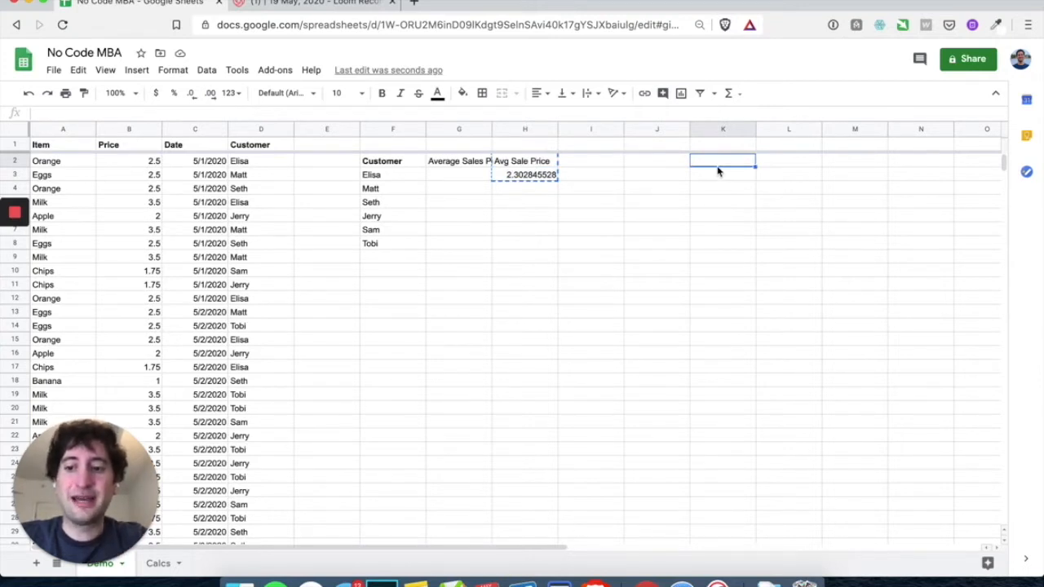
key(super+v)
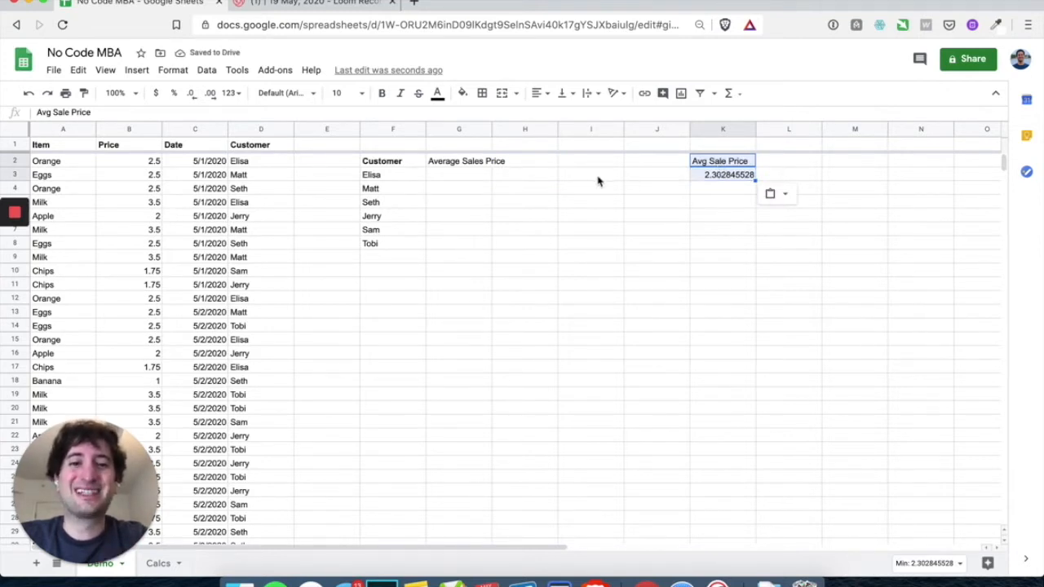
drag(714, 180, 795, 163)
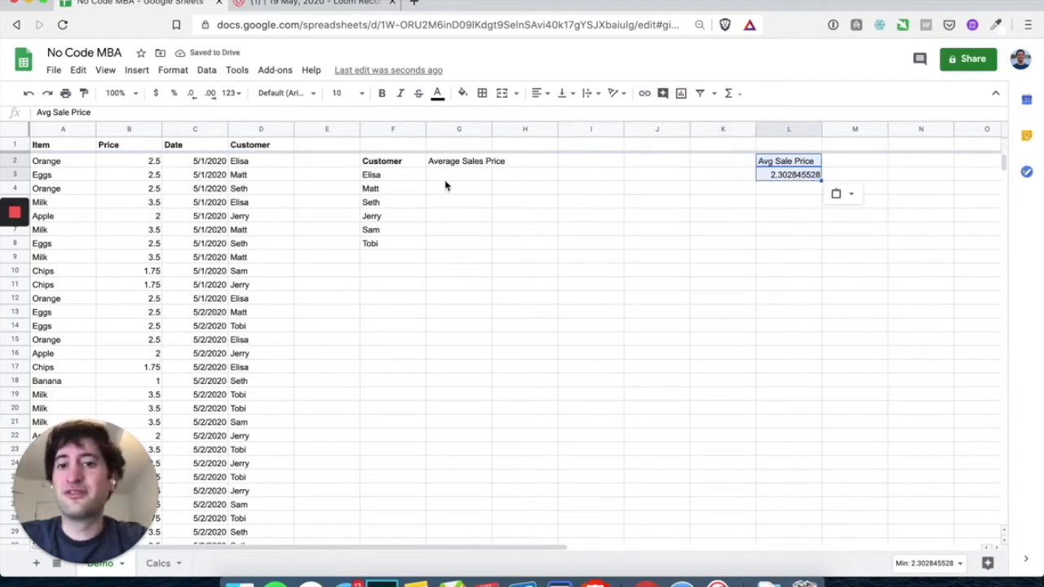
Widen column G to fit the heading and make G2 bold
drag(492, 128, 519, 129)
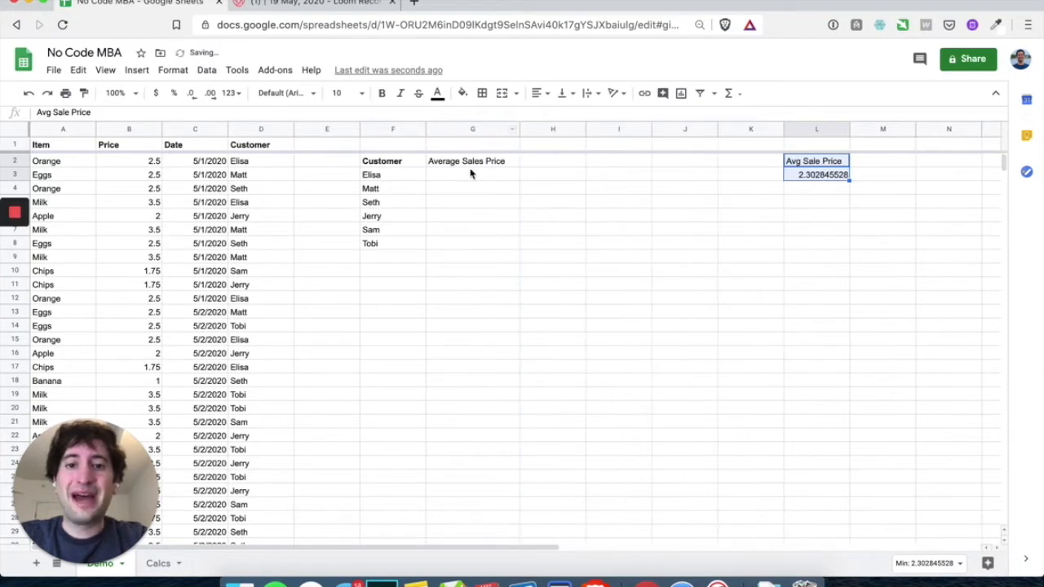
click(466, 163)
key(ctrl+b)
click(460, 178)
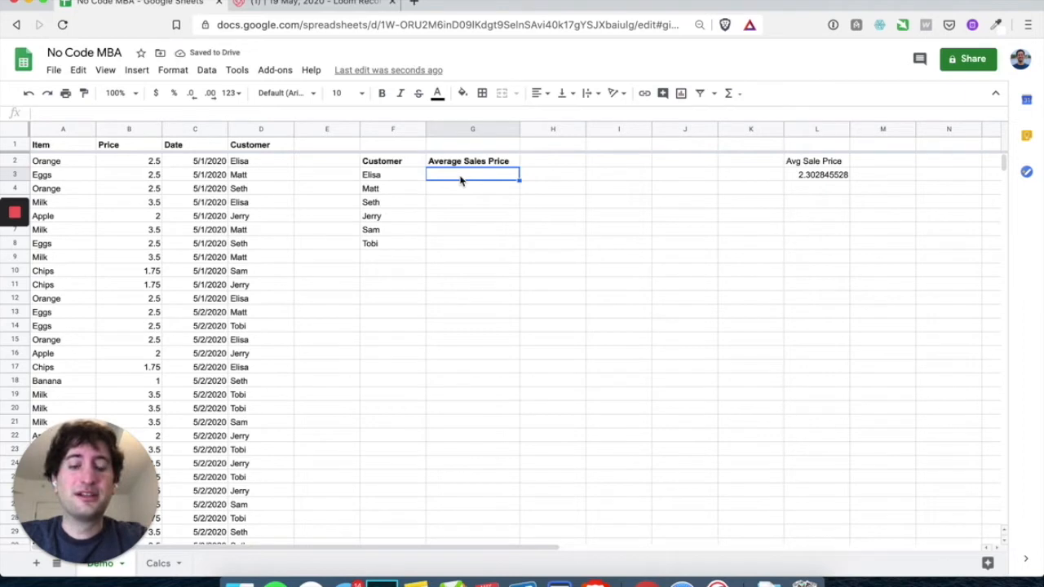
Enter =averageif(d2:d,F3,b2:b) in G3, giving the first customer's average 2.233333333
text(=av)
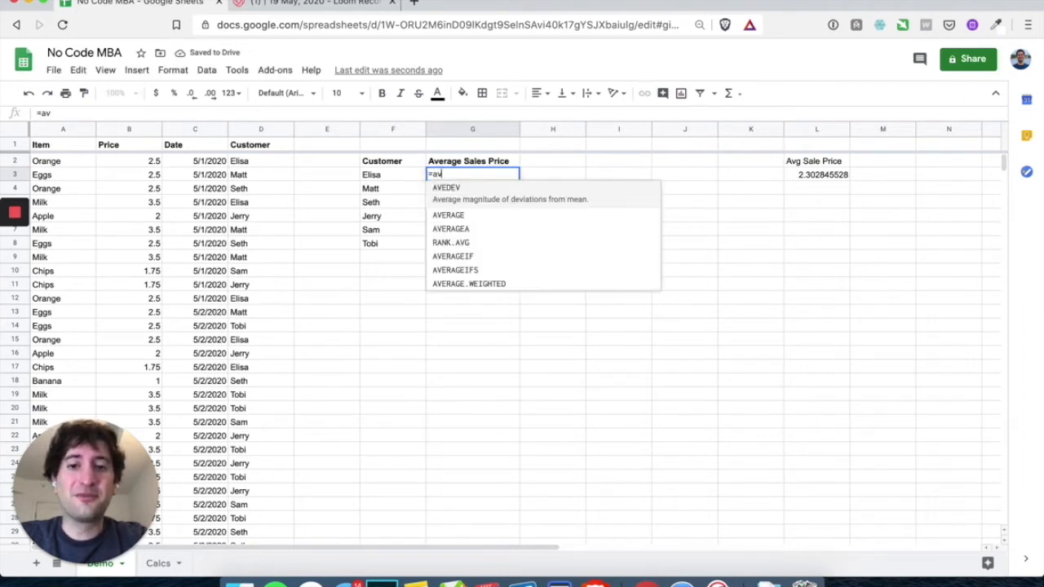
text(erageif)
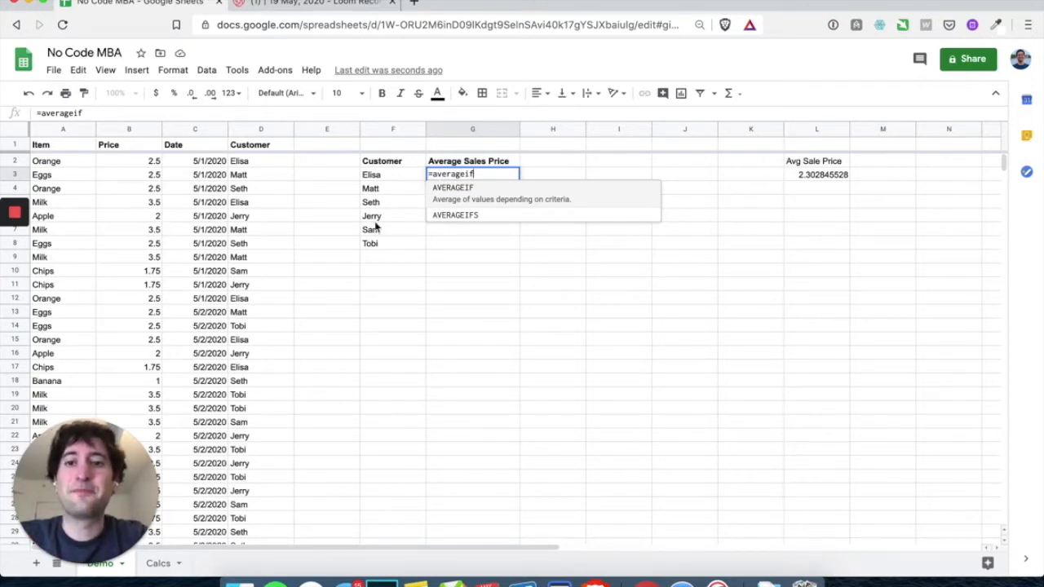
text(()
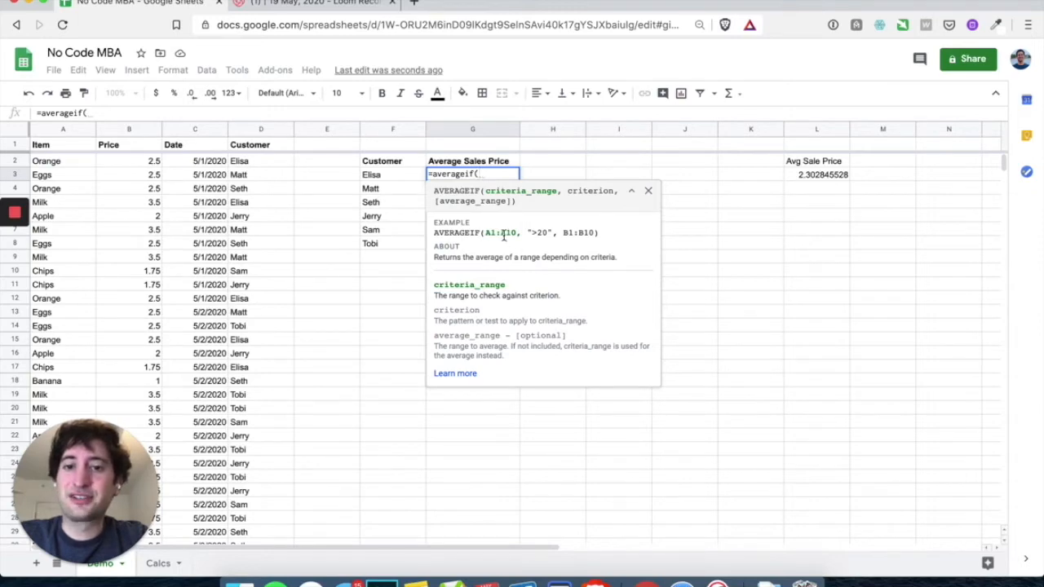
text(d2:d)
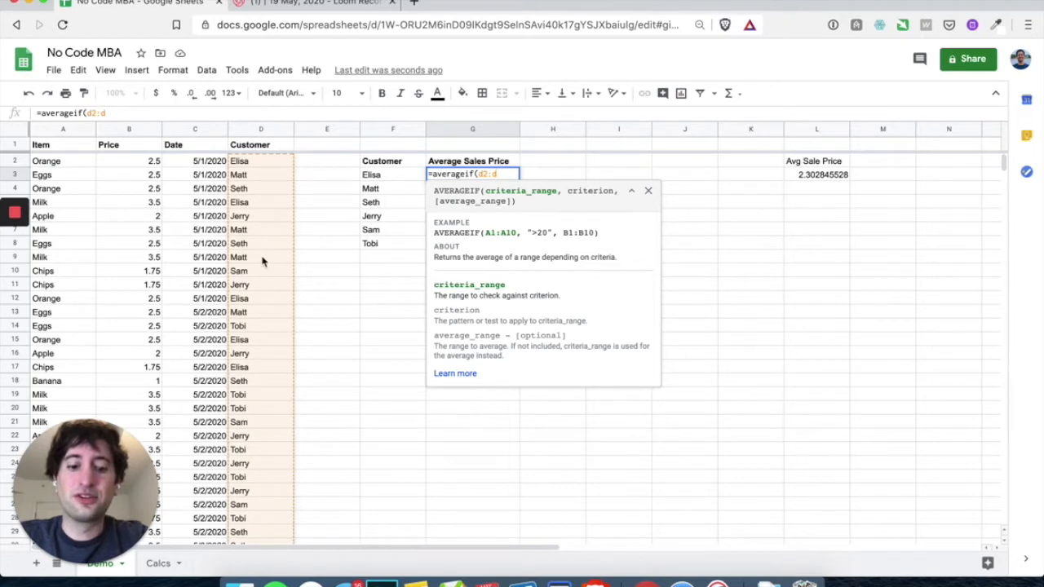
text(,)
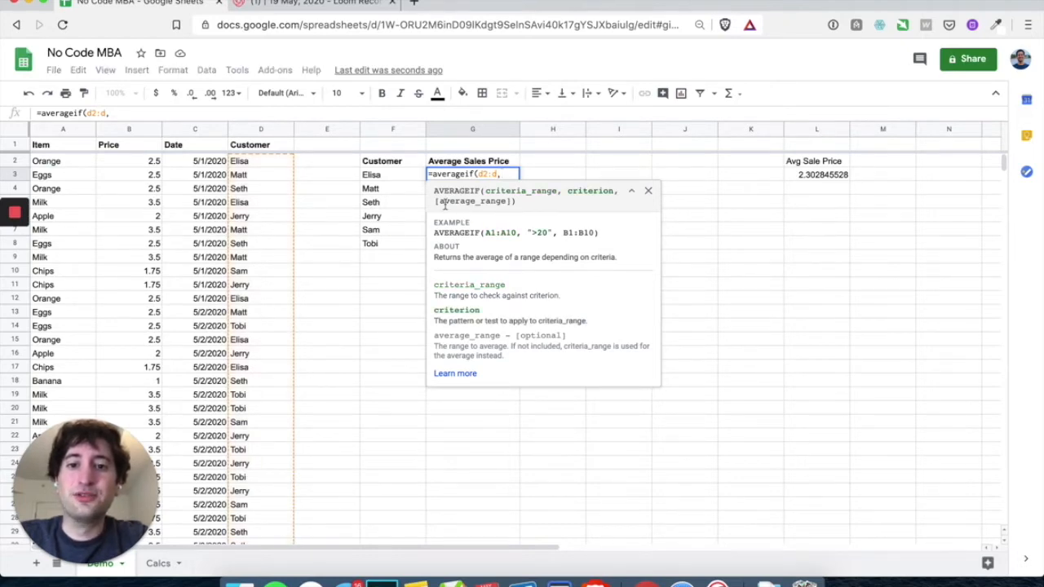
click(392, 176)
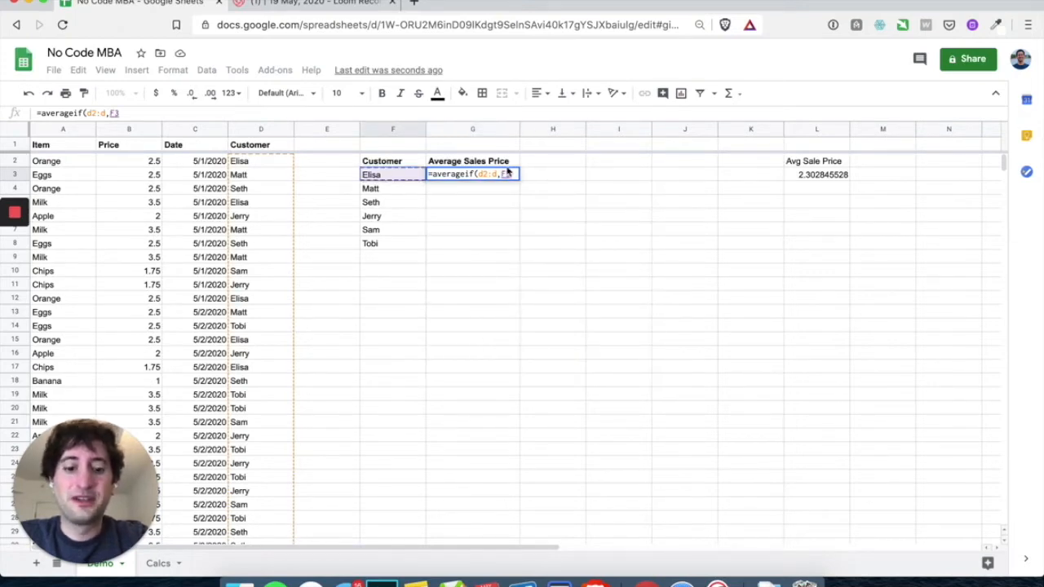
text(,)
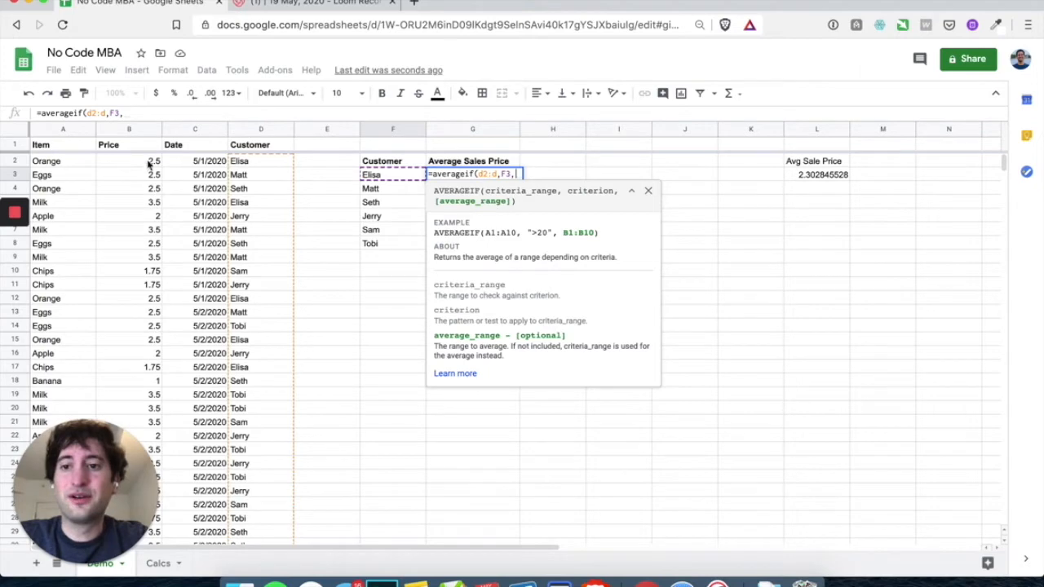
text(b2:b)
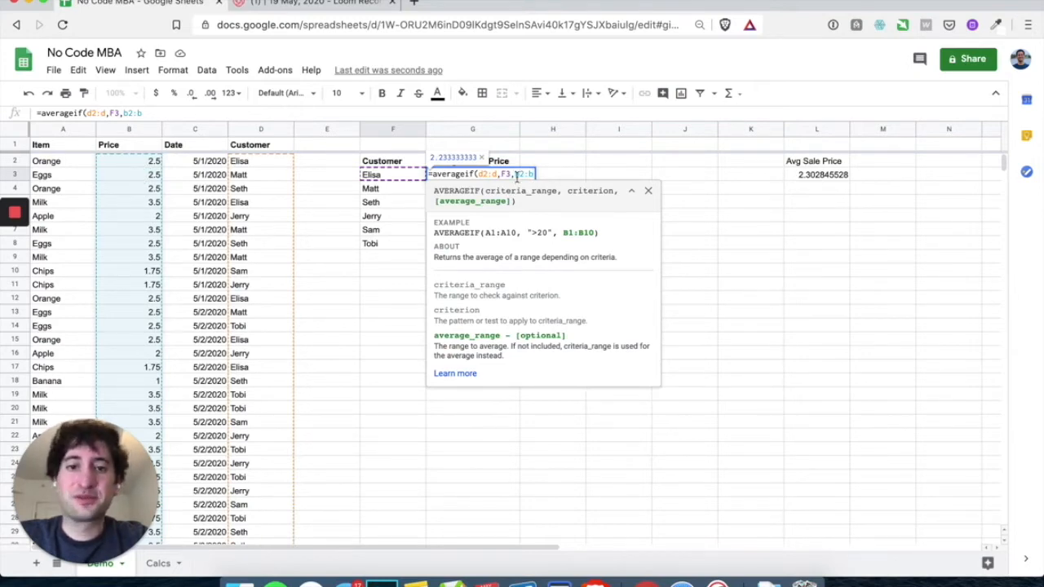
text())
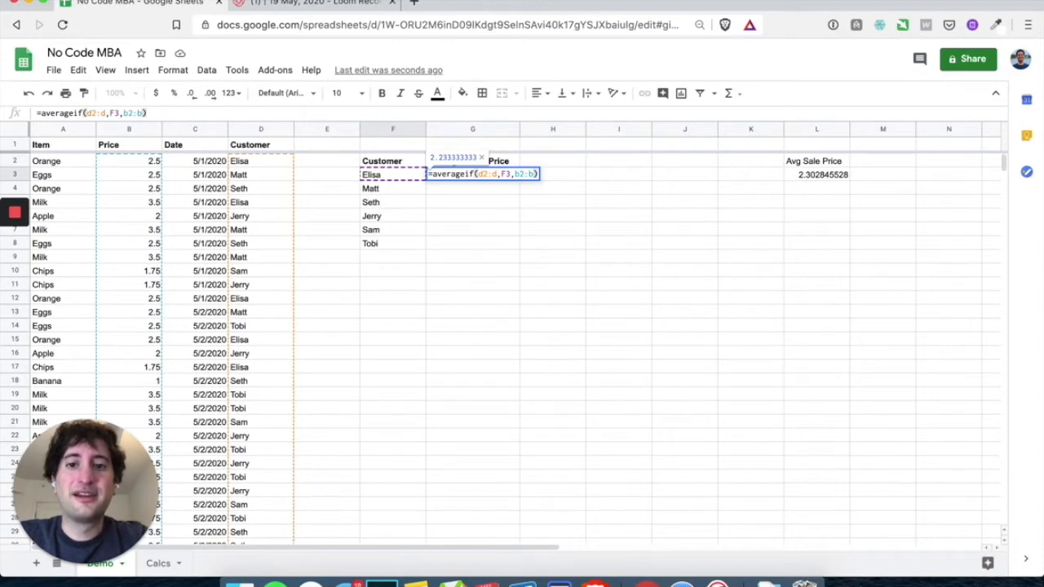
key(Return)
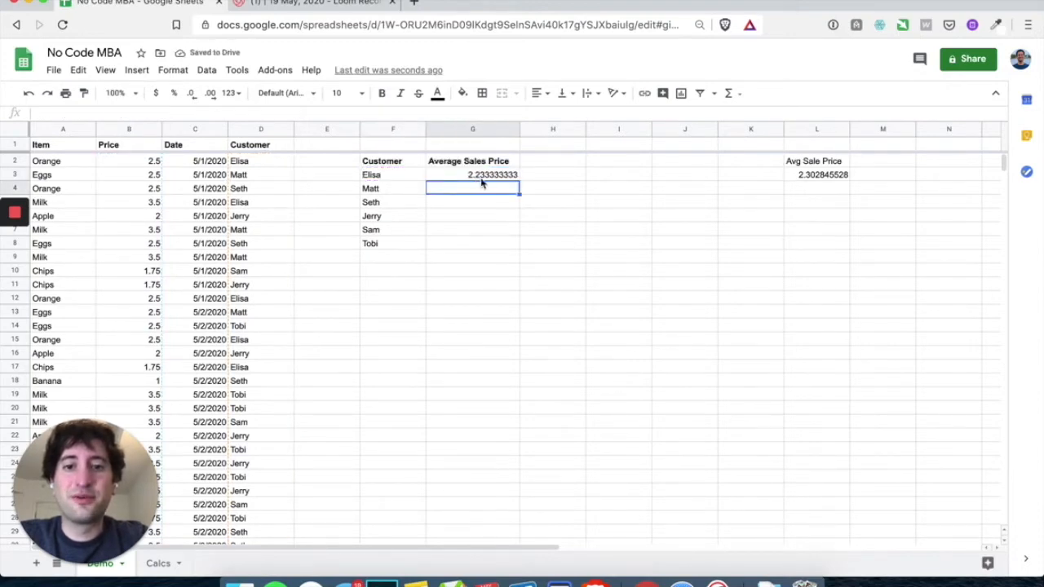
Format the G3 average as currency so it shows $2.23
click(484, 179)
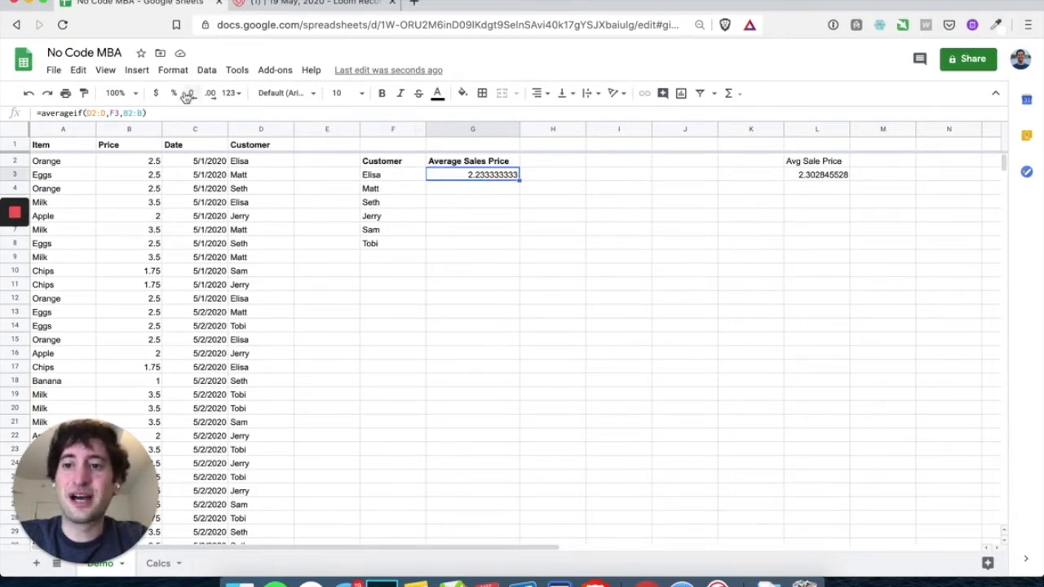
click(157, 94)
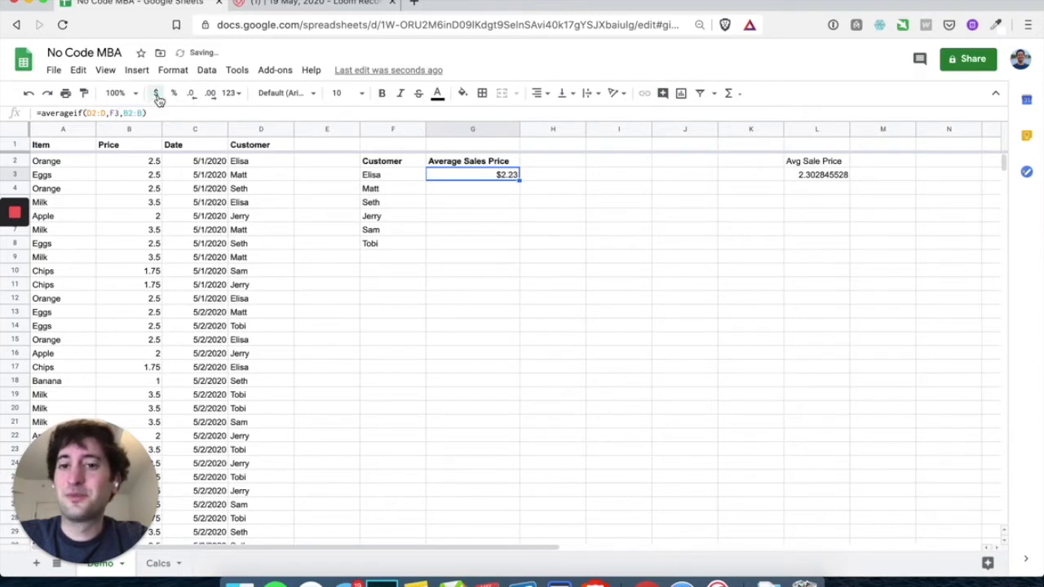
click(469, 276)
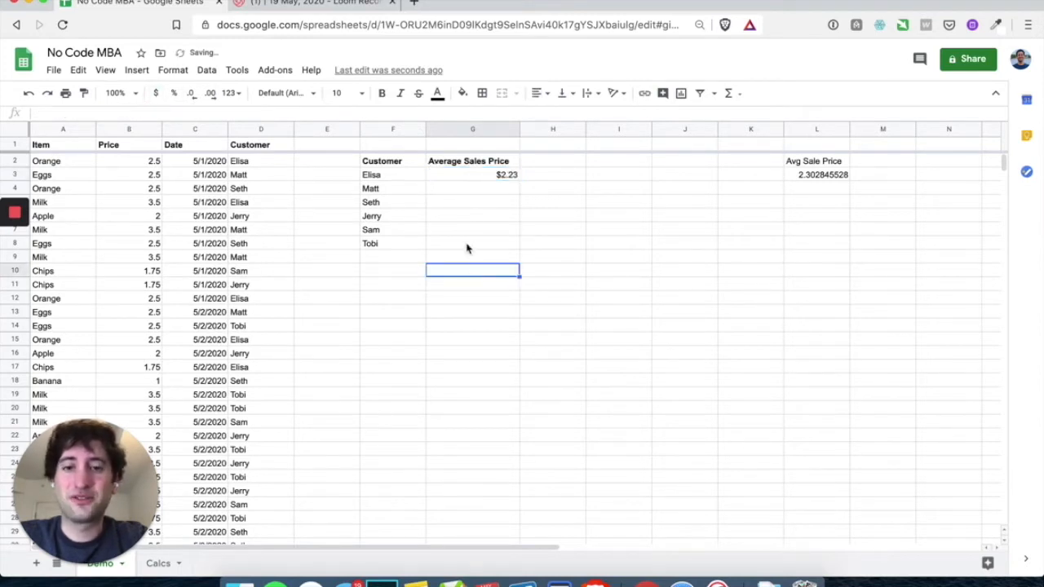
click(479, 176)
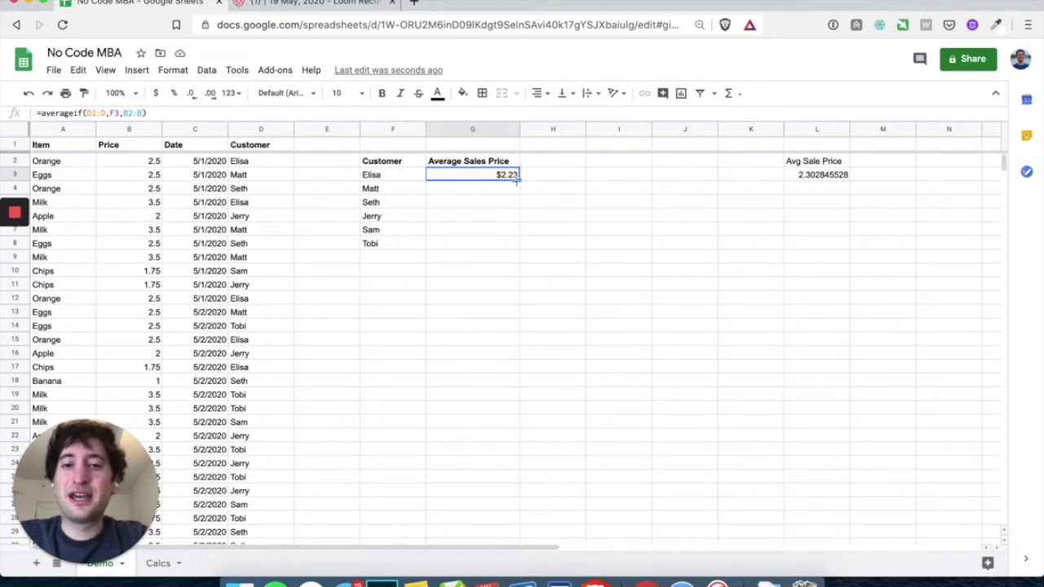
Start filling the G3 formula down to G8, then abandon it and recommit G3
drag(519, 178, 509, 247)
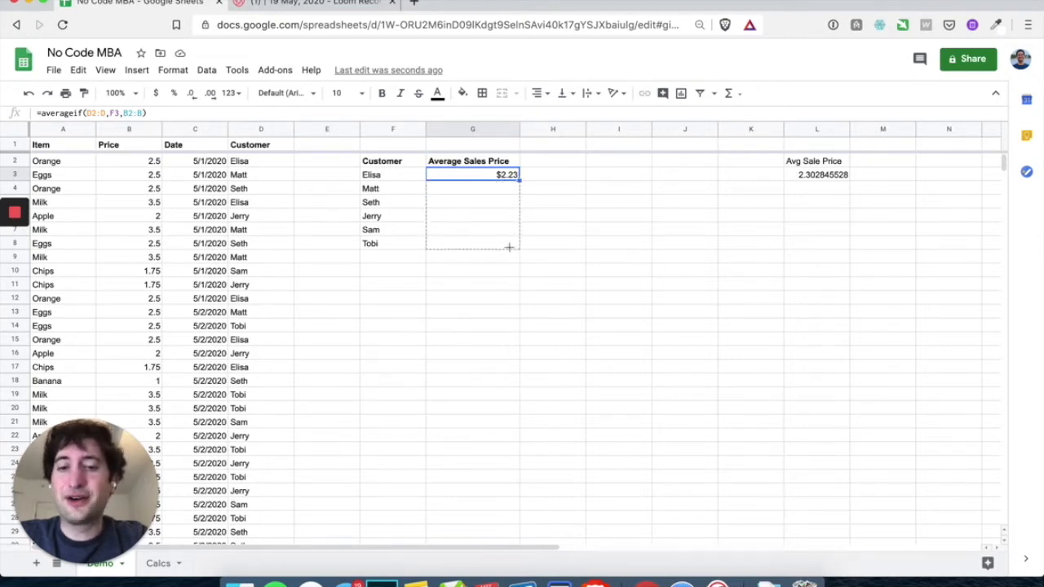
mouse_move(509, 247)
mouse_down()
mouse_move(510, 190)
mouse_move(500, 244)
mouse_up()
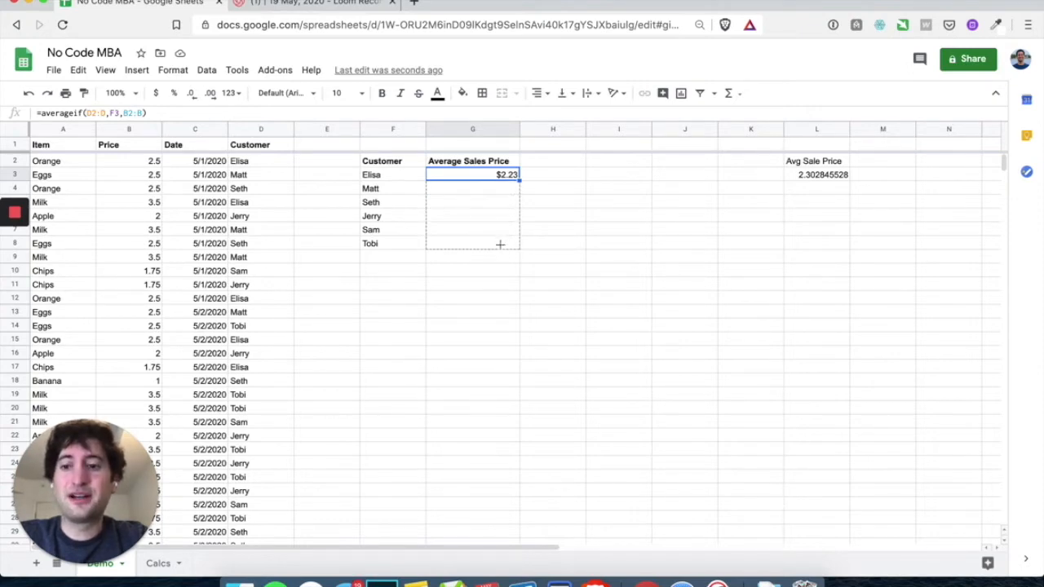
drag(499, 244, 506, 181)
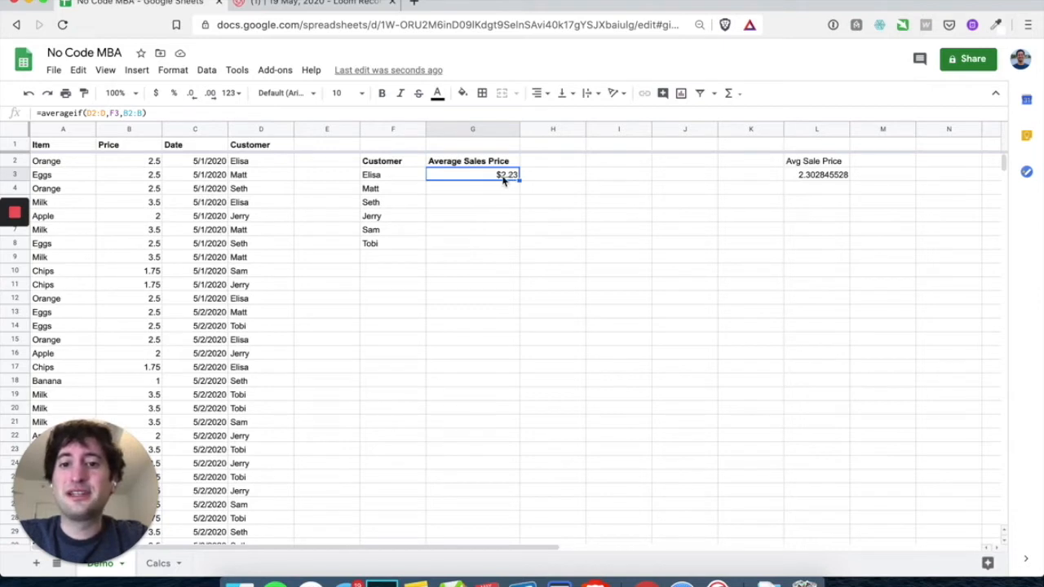
double_click(503, 179)
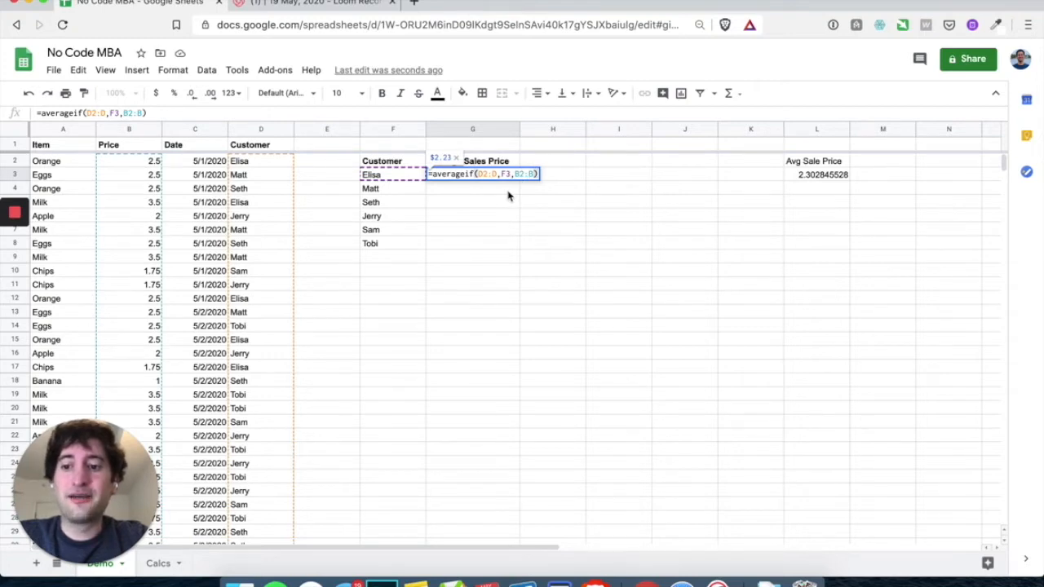
key(Return)
Copy the formula to G4 ($2.16) and compare the shifted ranges in G3 and G4
click(504, 178)
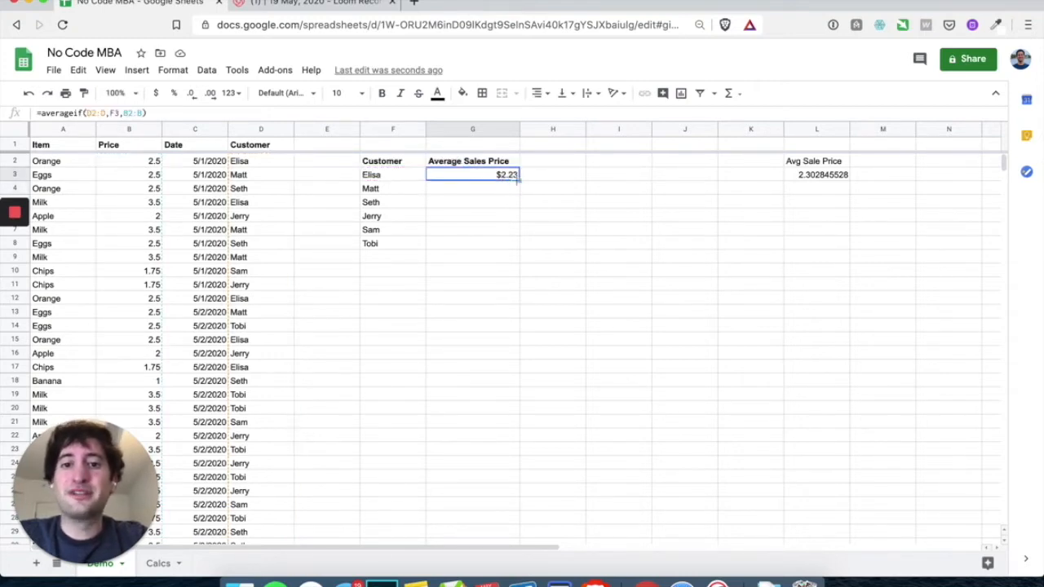
drag(517, 181, 512, 193)
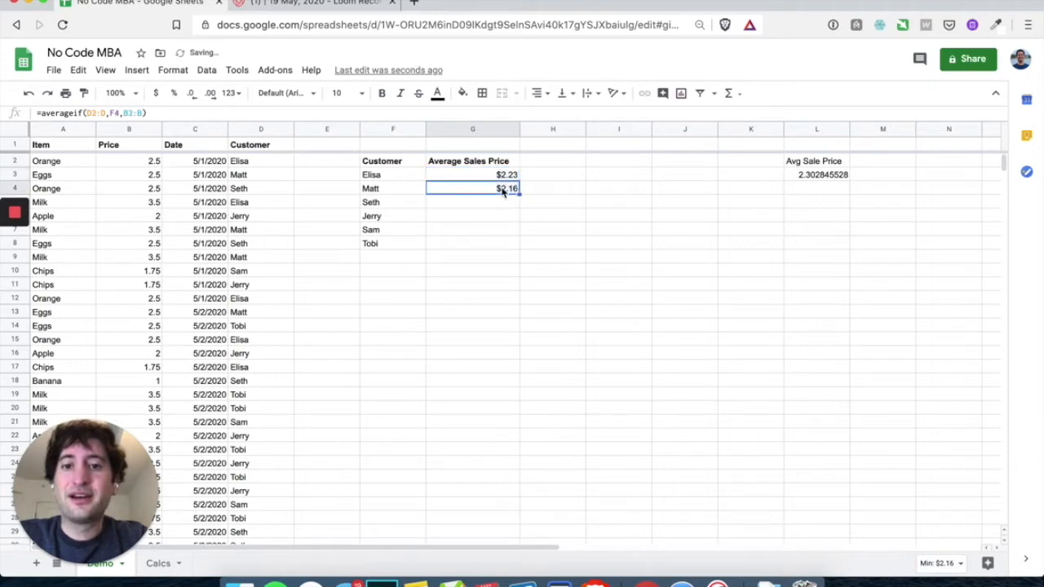
double_click(501, 189)
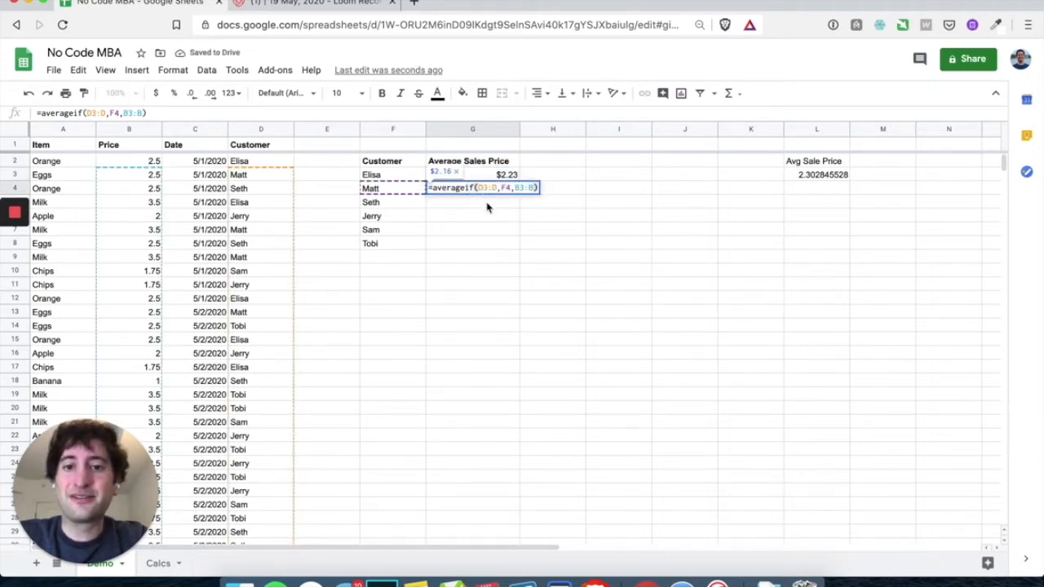
key(Return)
double_click(488, 176)
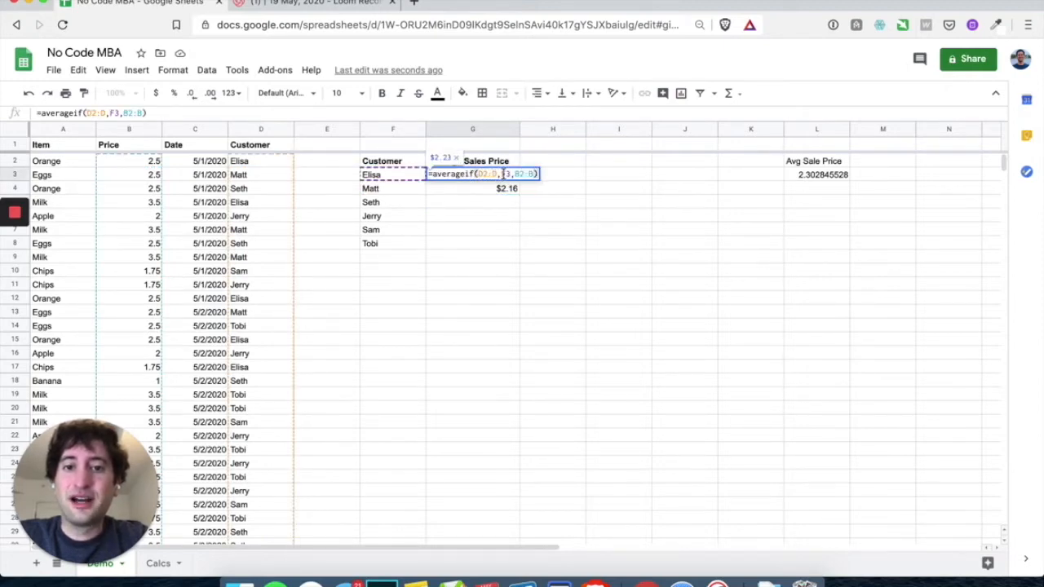
key(Return)
click(478, 192)
double_click(478, 192)
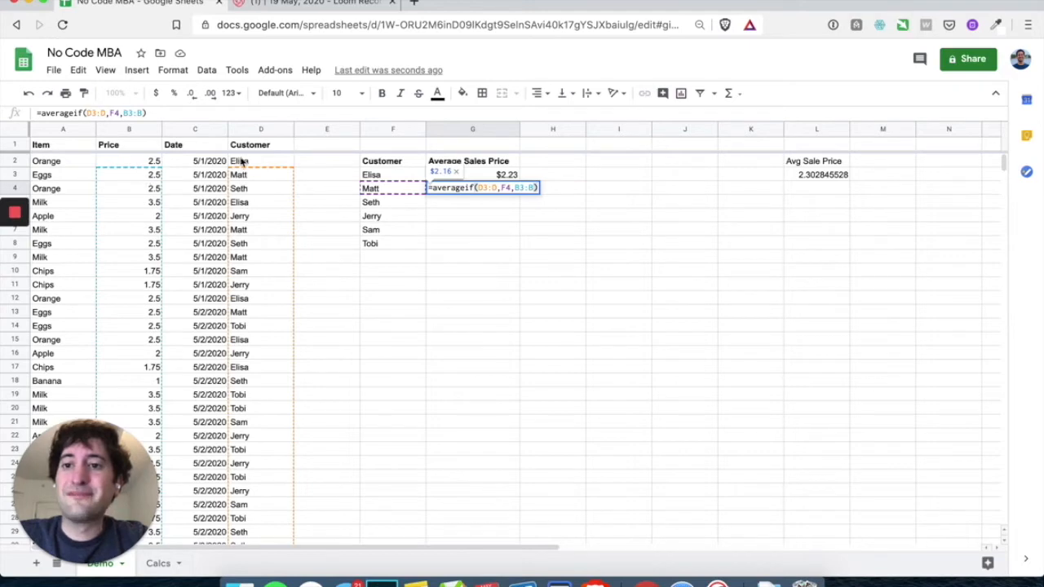
Clear the copied average out of G4
click(463, 216)
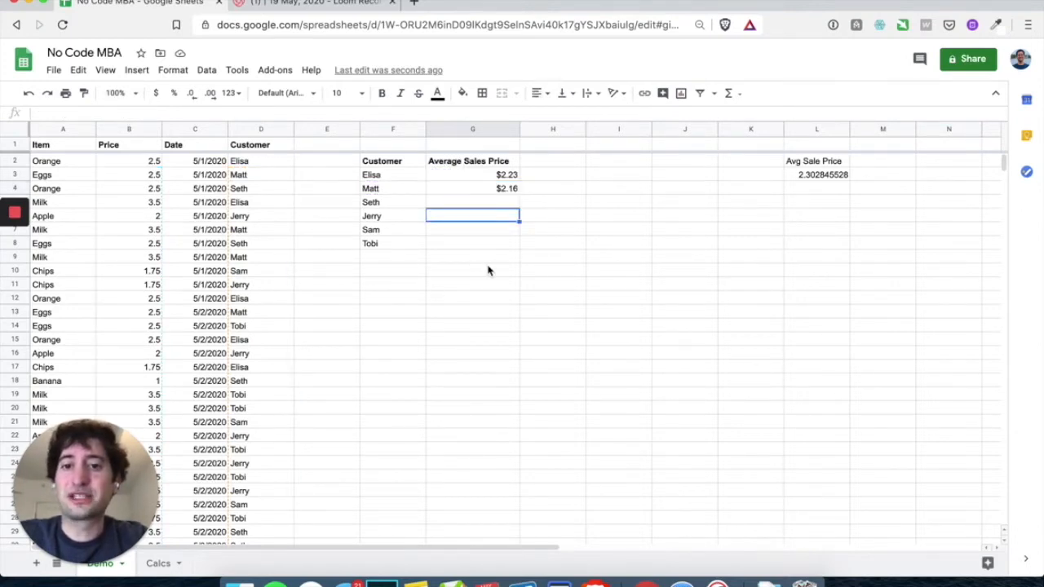
click(476, 190)
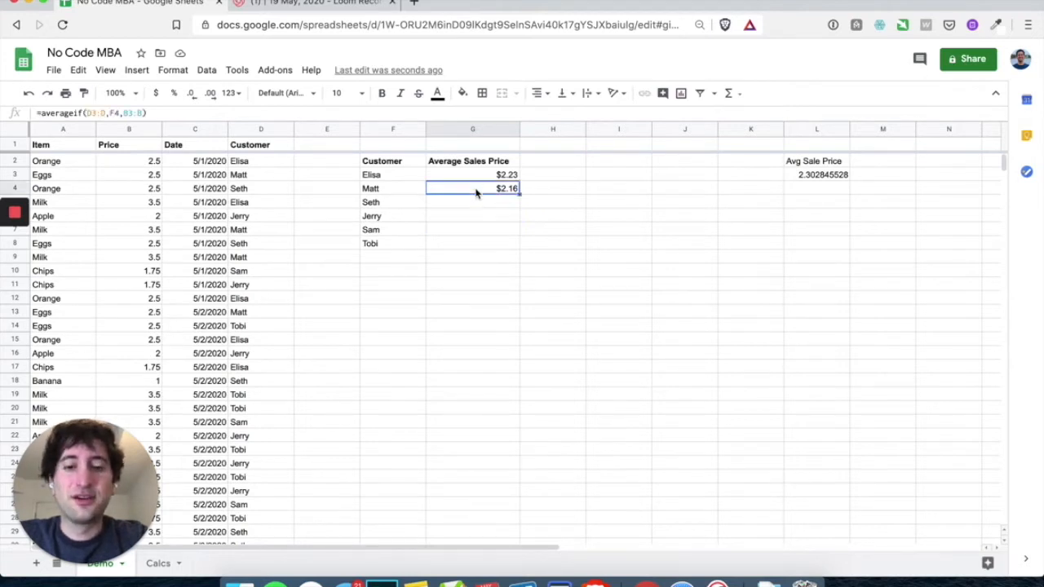
key(Up)
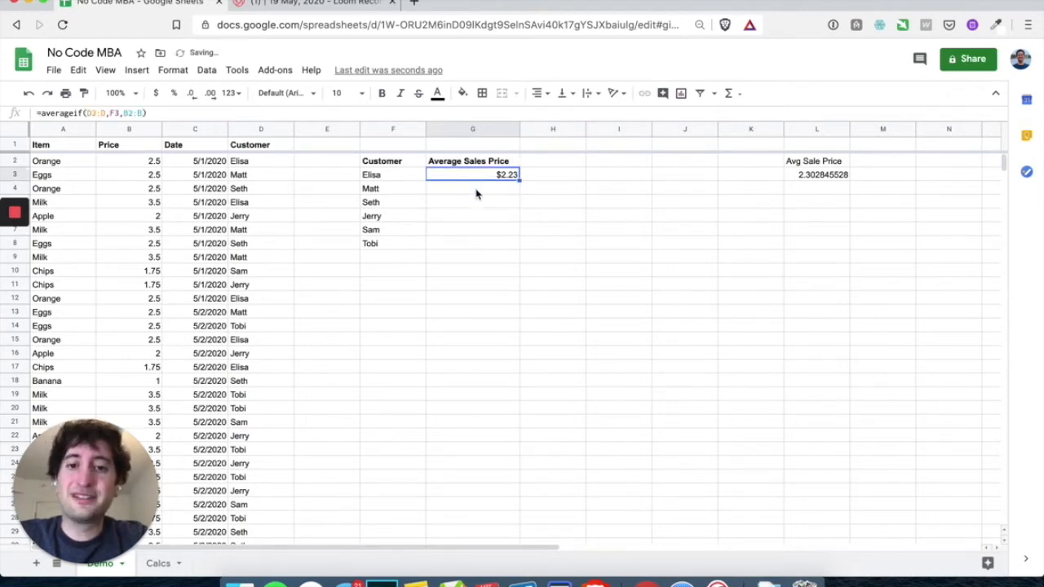
Edit G3 to =averageif(D$2:D,F3,B$2:B), locking both ranges' starting rows
double_click(488, 177)
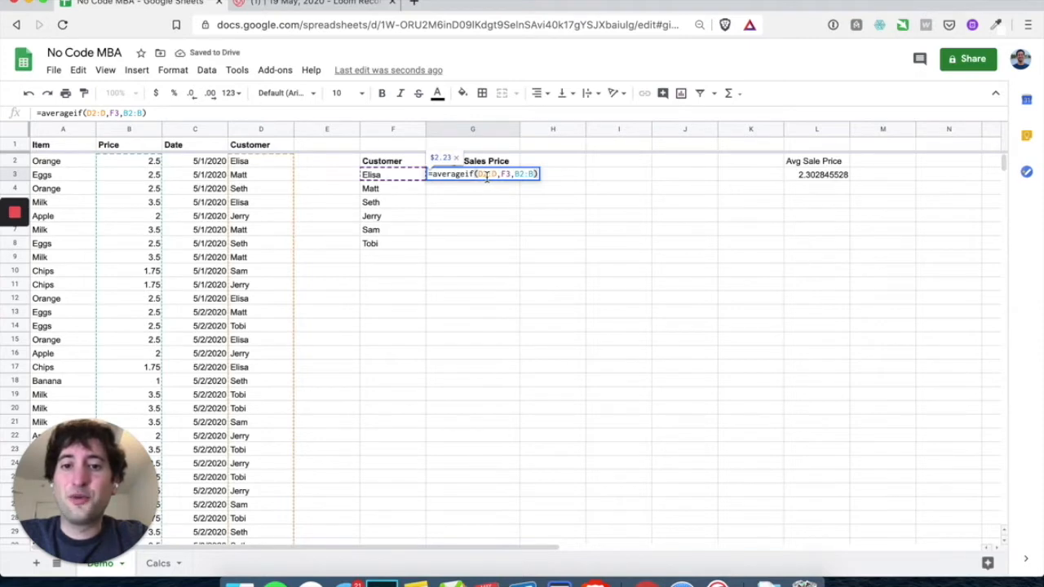
click(478, 175)
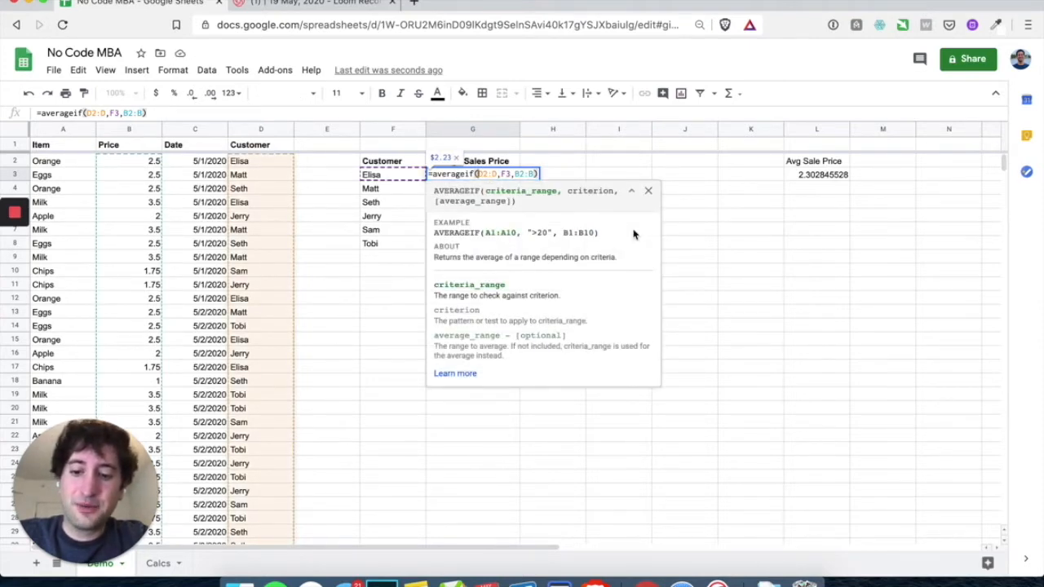
text($)
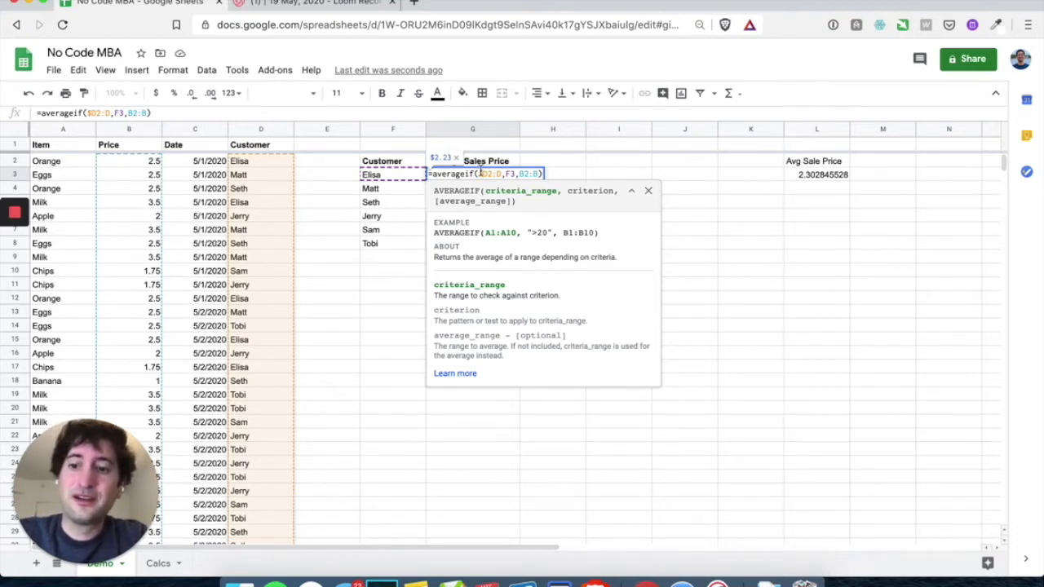
click(481, 174)
key(BackSpace)
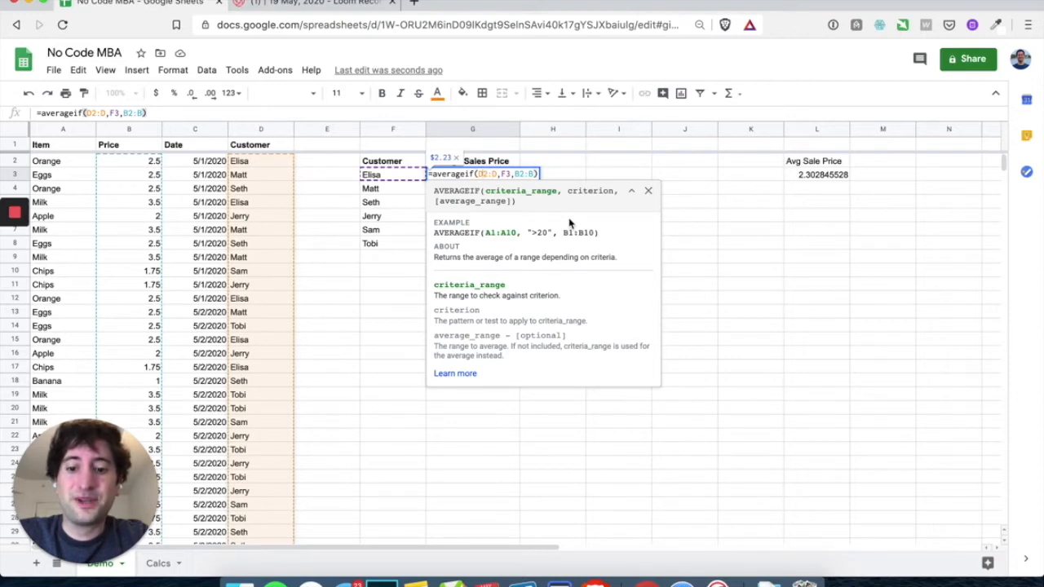
text($)
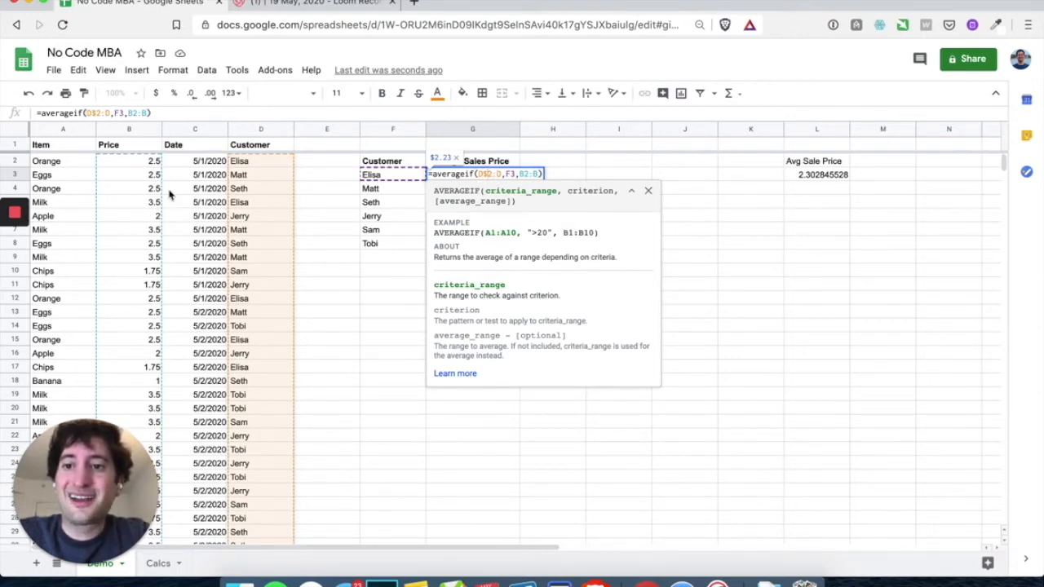
click(526, 174)
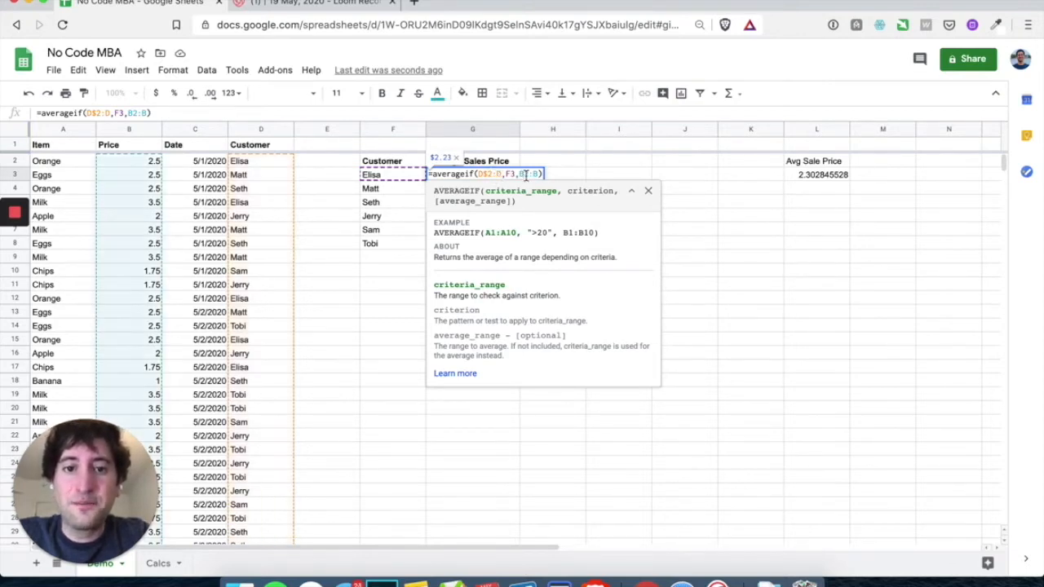
text($)
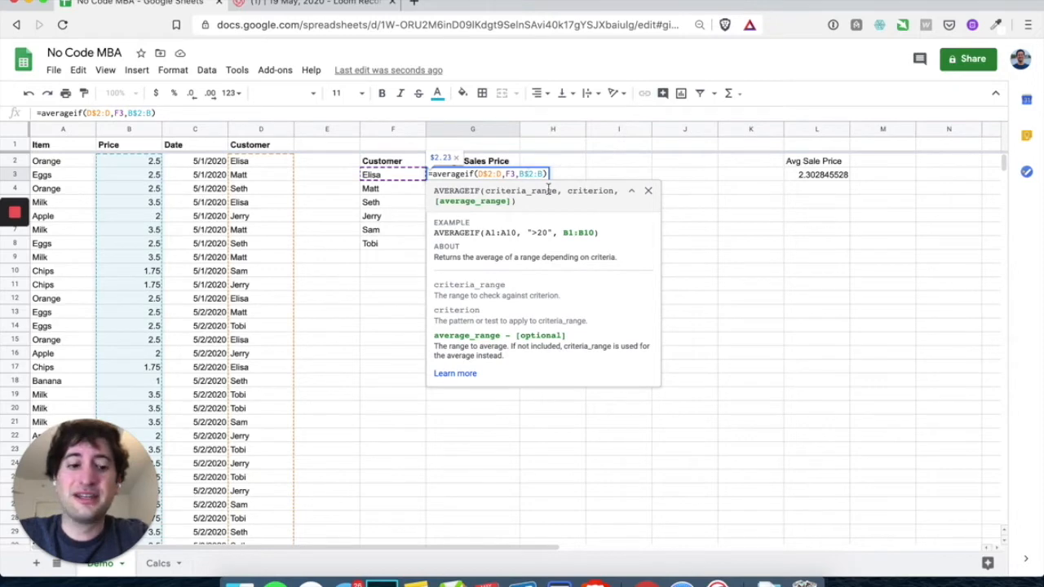
key(Return)
Fill the anchored average formula from G3 down to G8, giving six averages from $2.16 to $2.49
click(488, 173)
drag(517, 178, 515, 248)
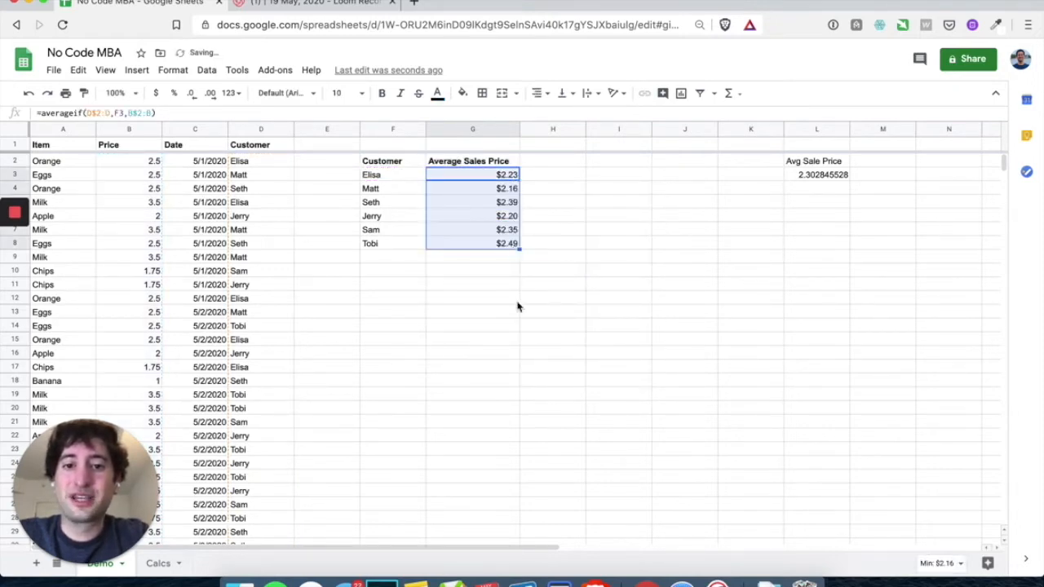
double_click(461, 216)
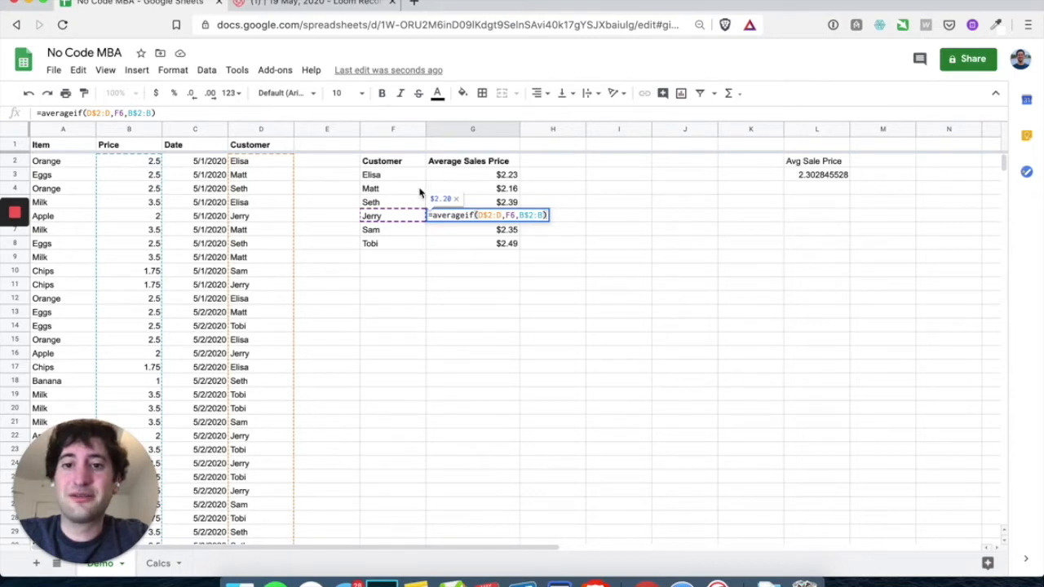
key(Return)
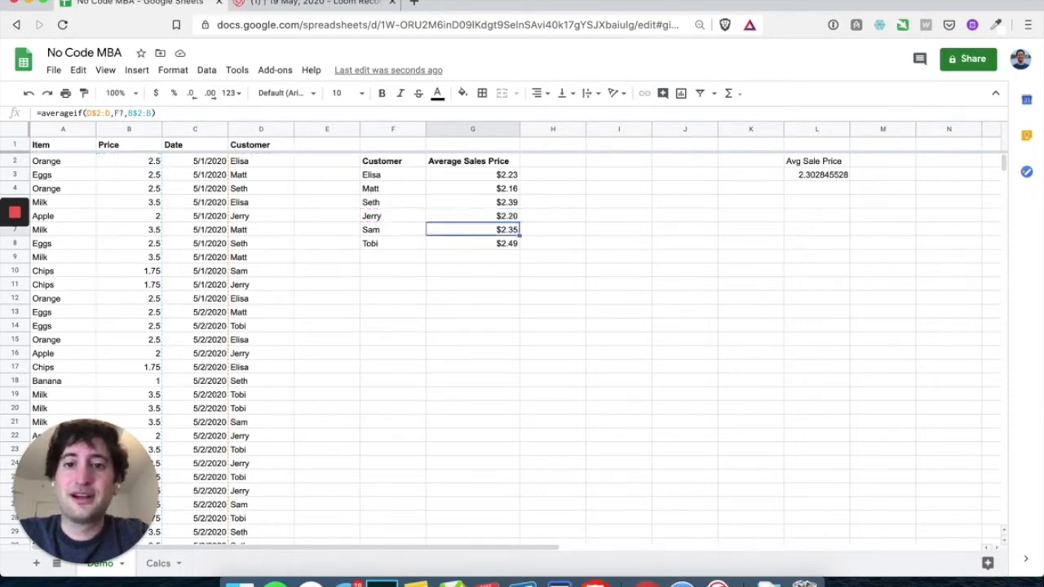
drag(490, 174, 492, 242)
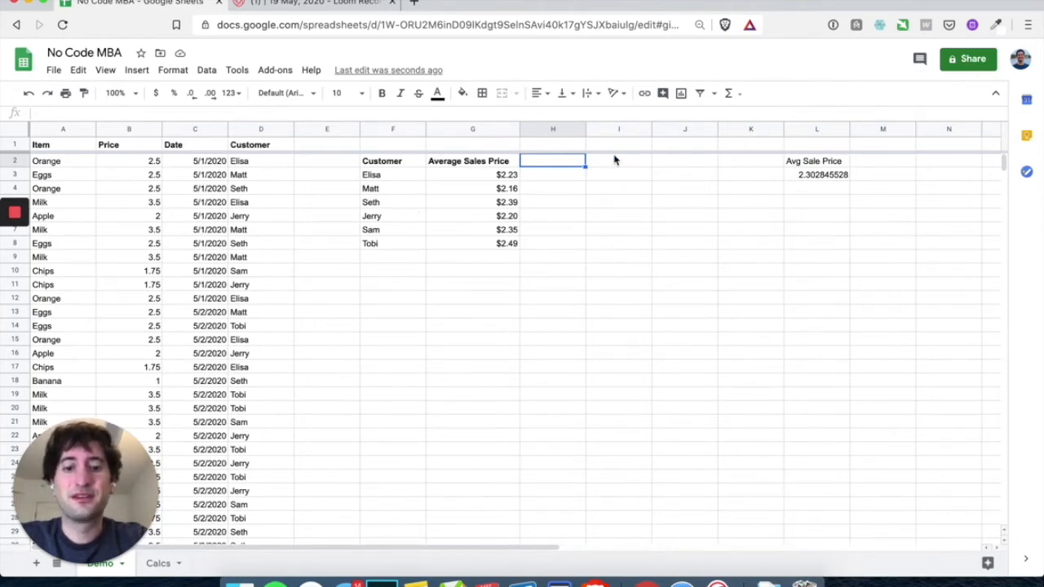
Add a bold Total Sales header above the H column
text(Su)
key(BackSpace)
key(BackSpace)
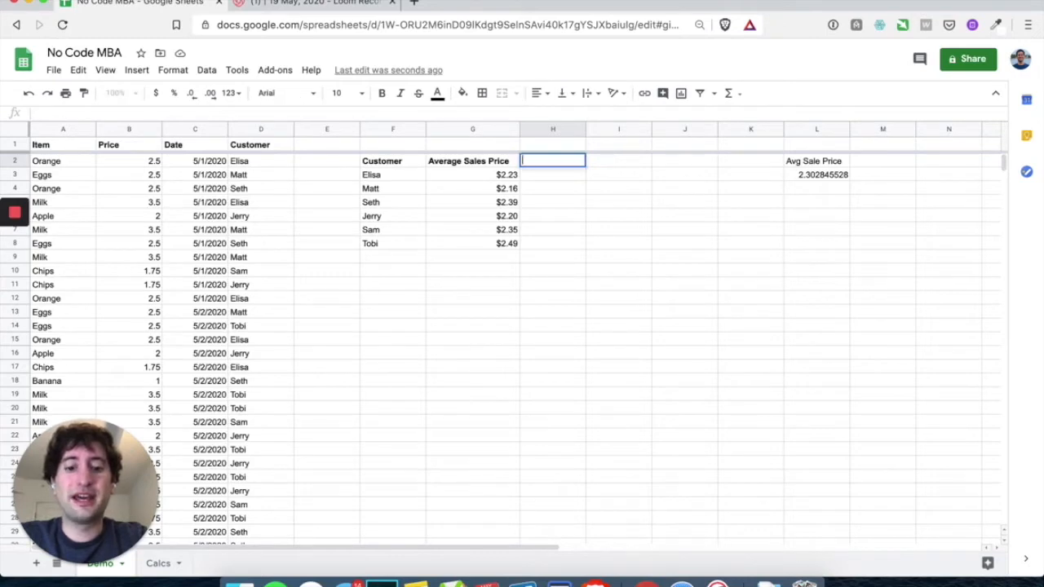
text(Total Sales)
key(Return)
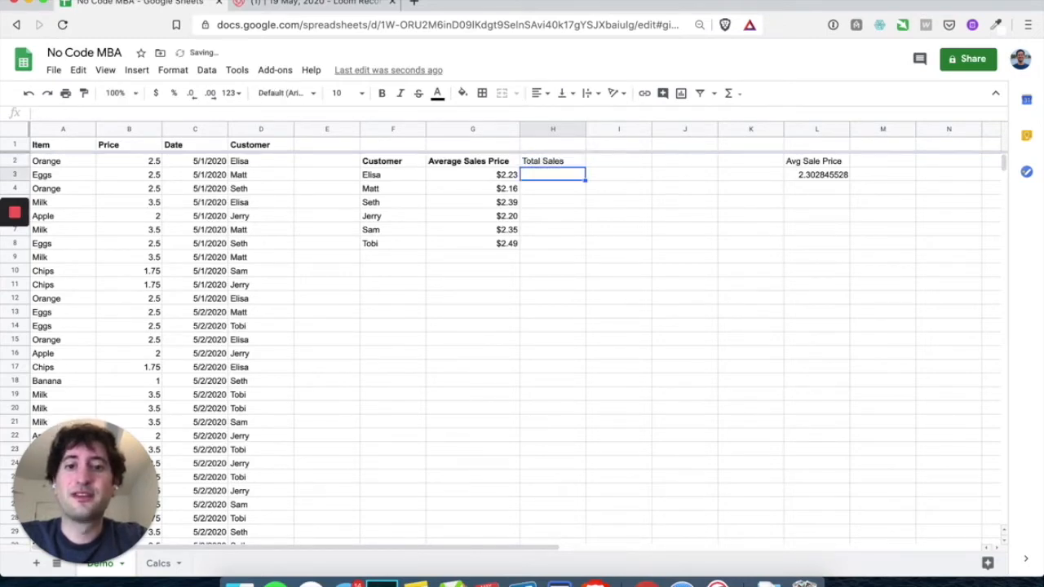
click(582, 165)
key(ctrl+b)
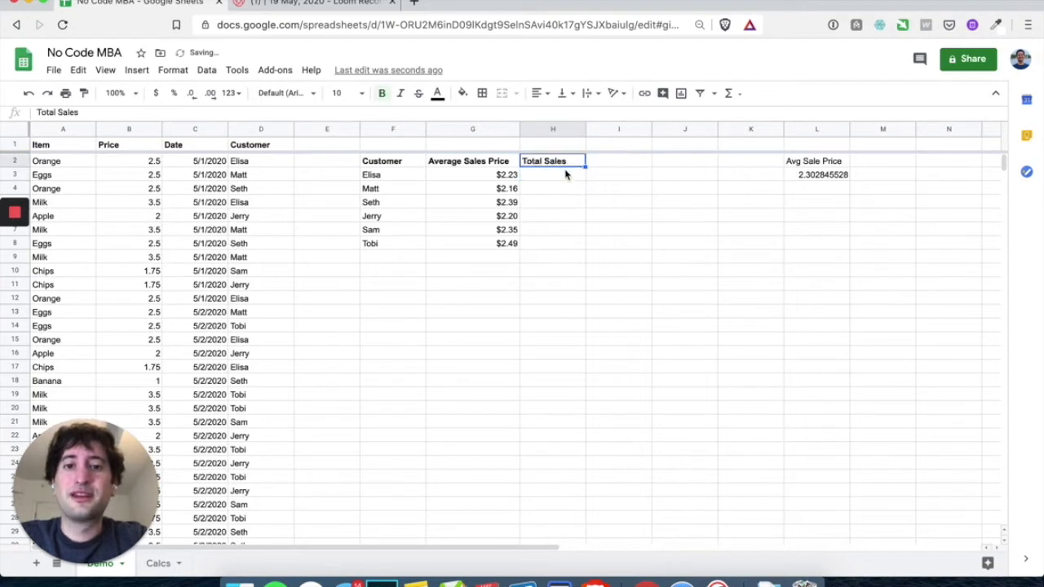
Enter =SUMIF(D$2:D,F3,B2:B) in H3 to total Elisa's sales
double_click(504, 176)
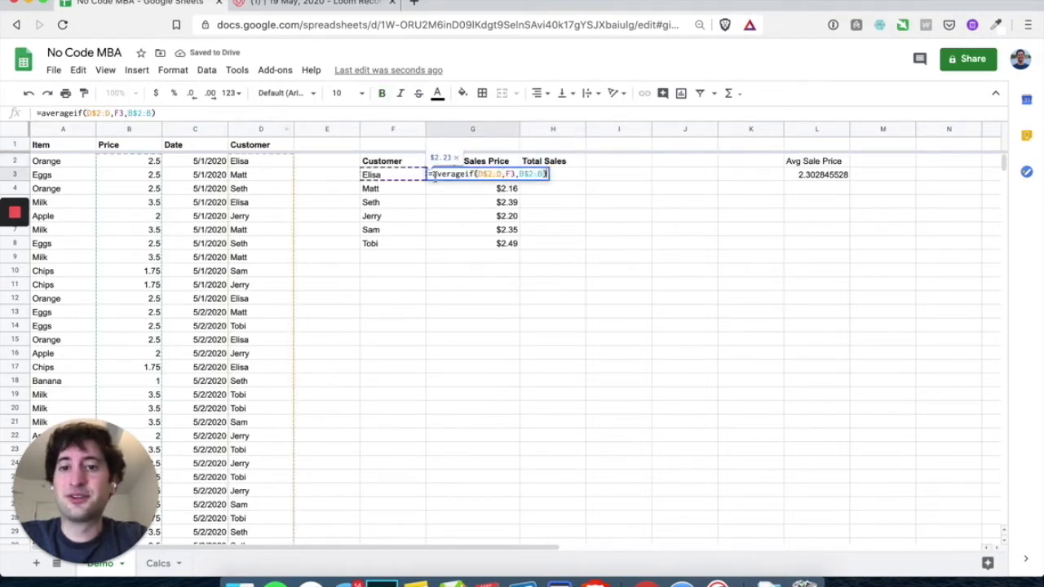
click(531, 203)
click(527, 177)
text(=sumif()
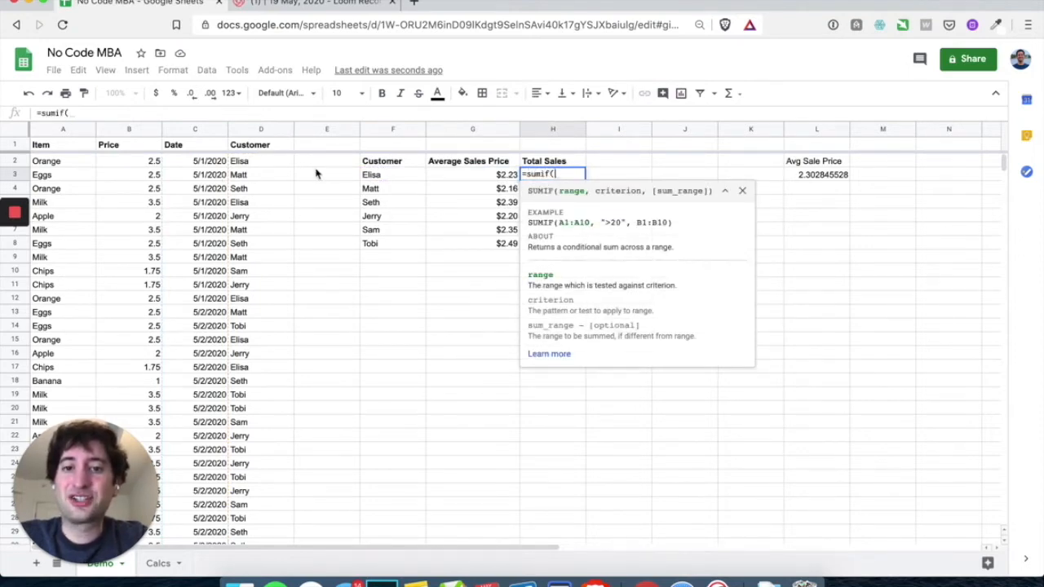
text(d2:d)
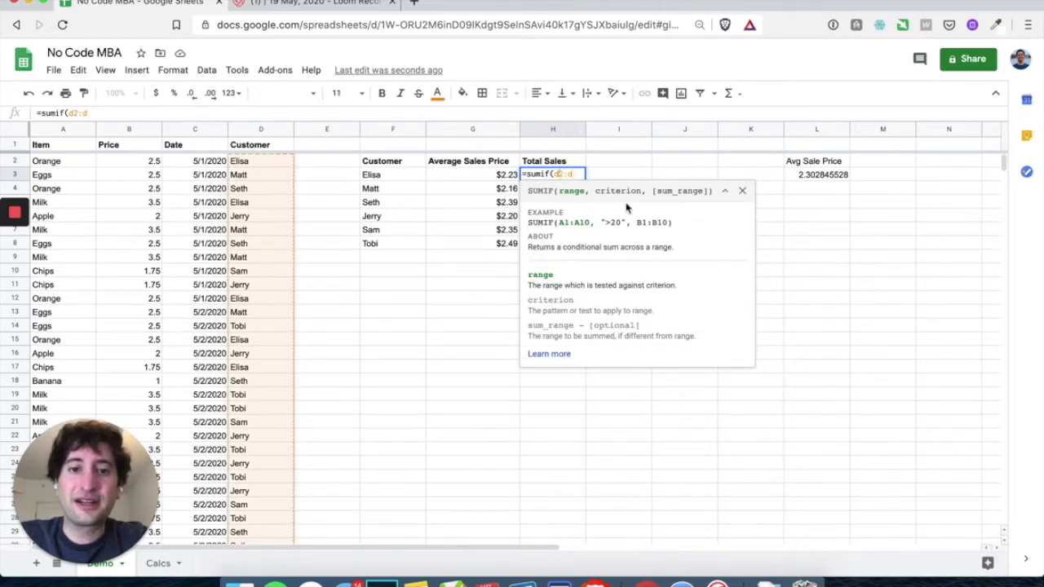
text(#)
key(BackSpace)
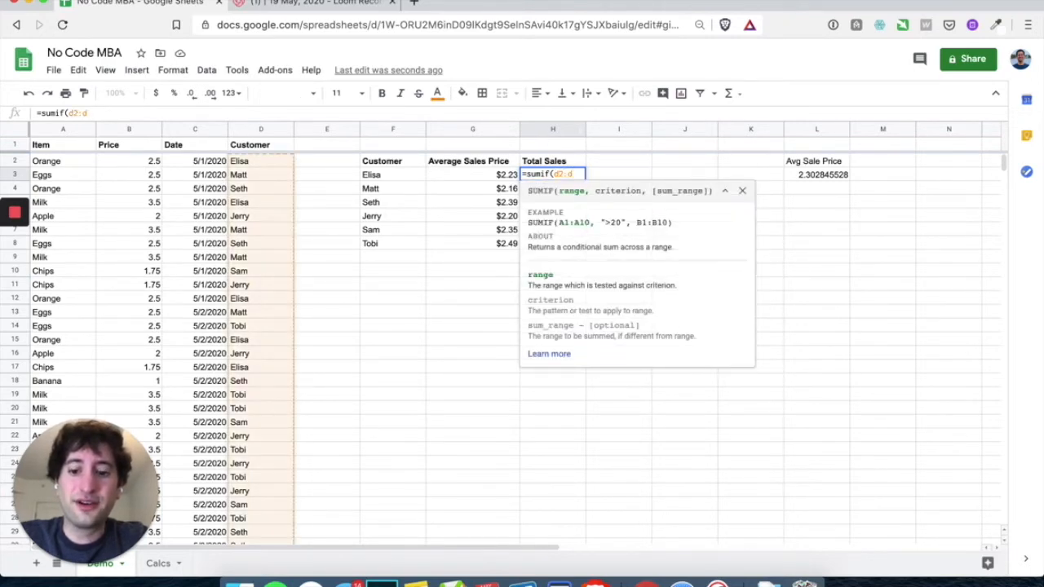
text($2:d)
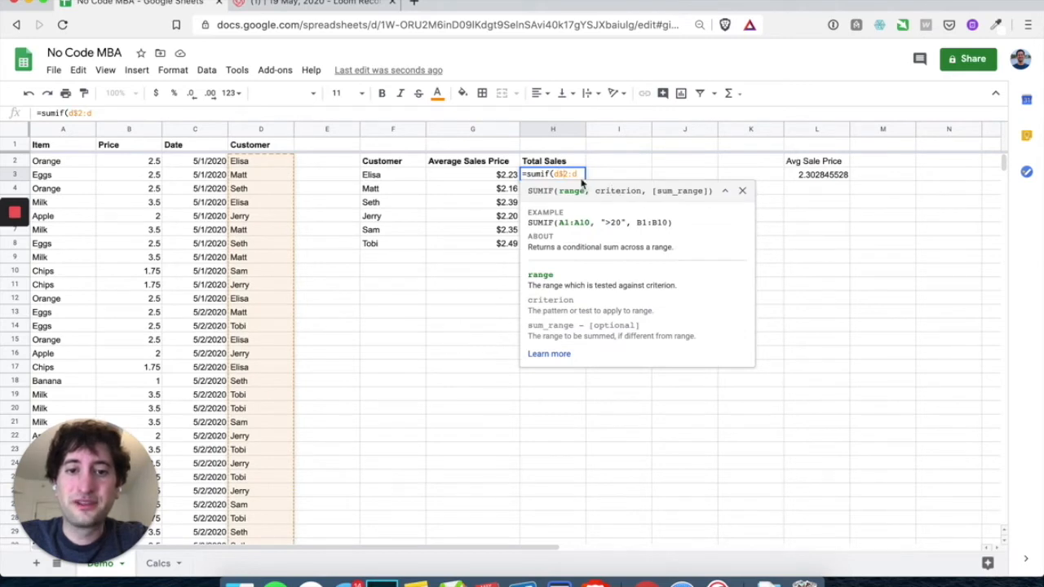
text(,)
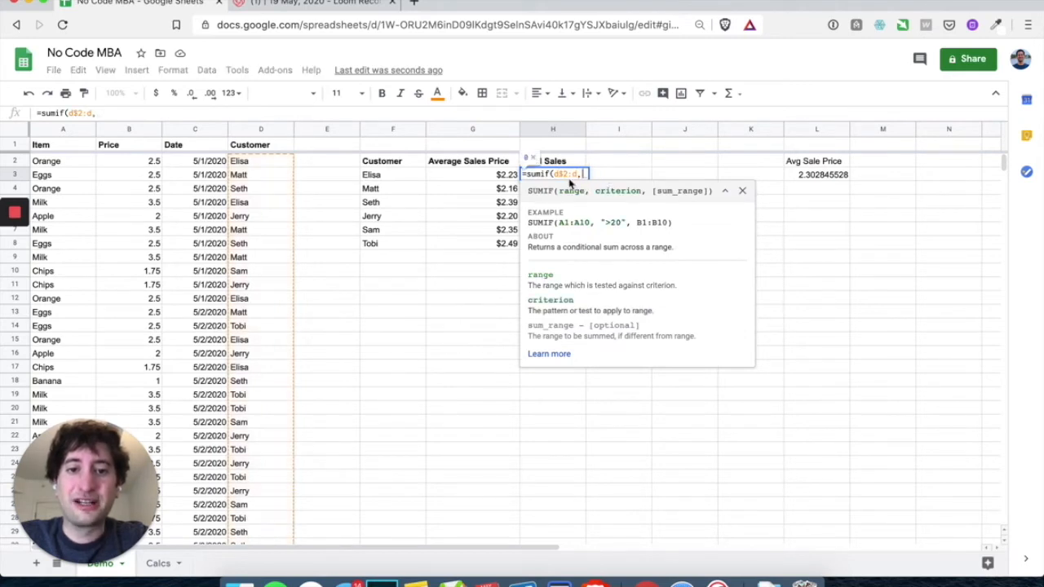
click(376, 176)
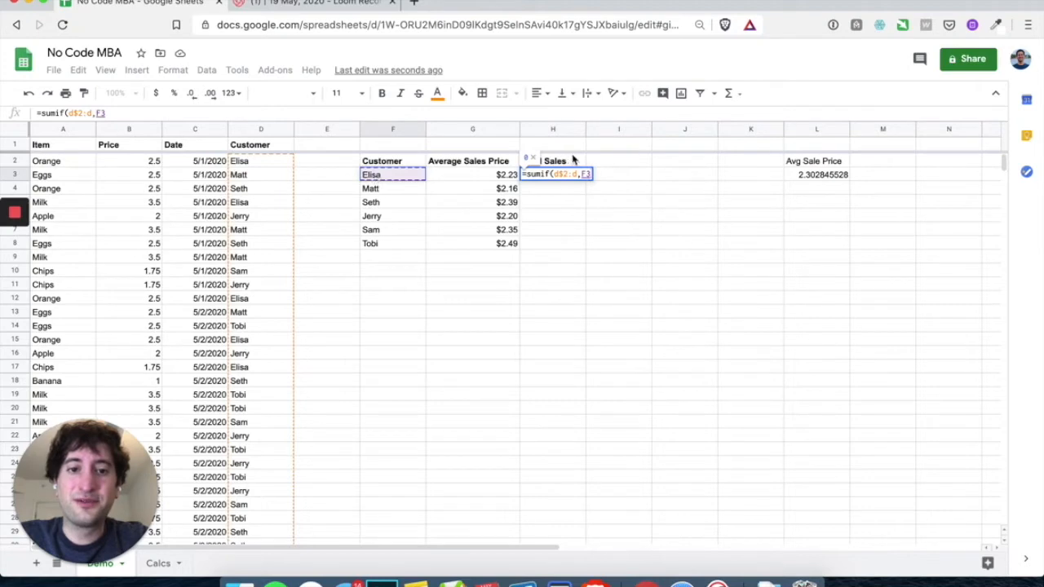
text(,)
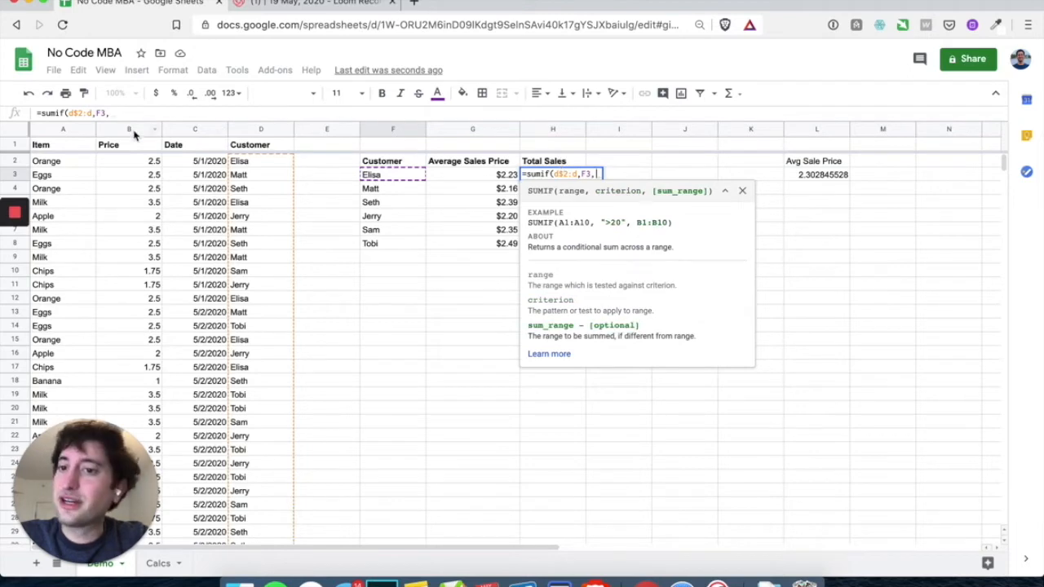
text( ab)
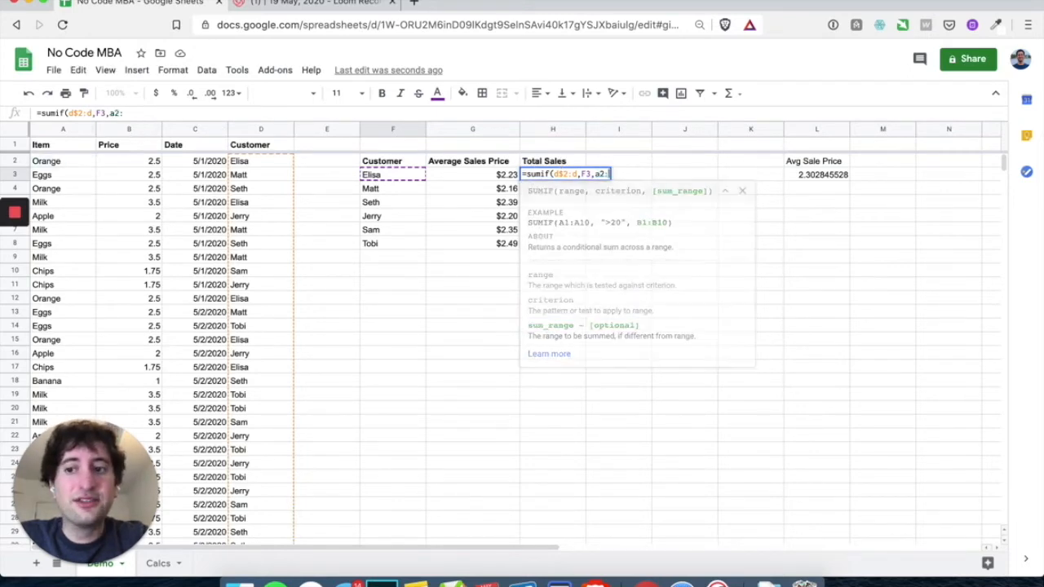
key(BackSpace)
key(BackSpace)
text(b2:)
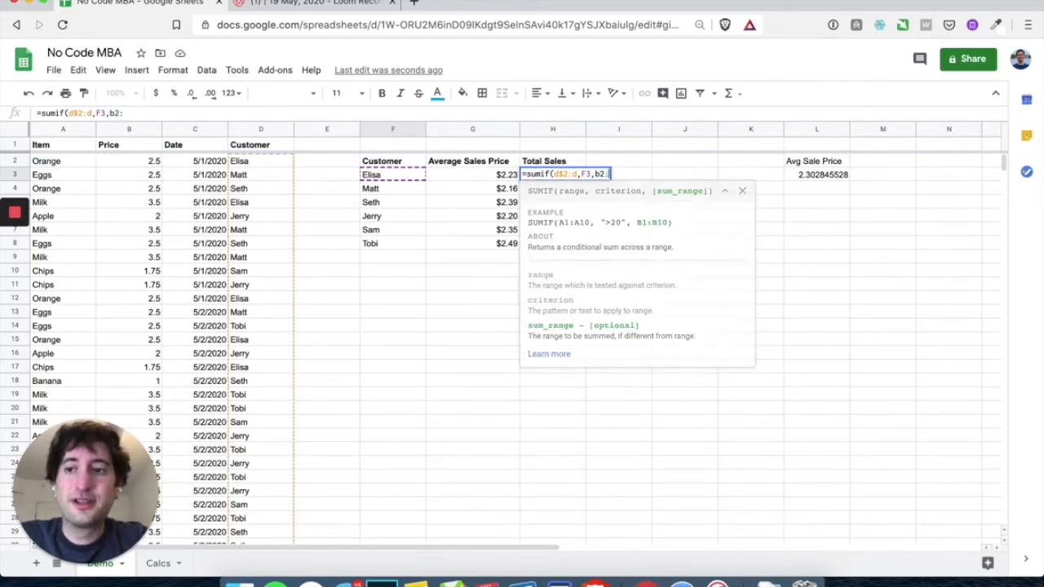
text(b))
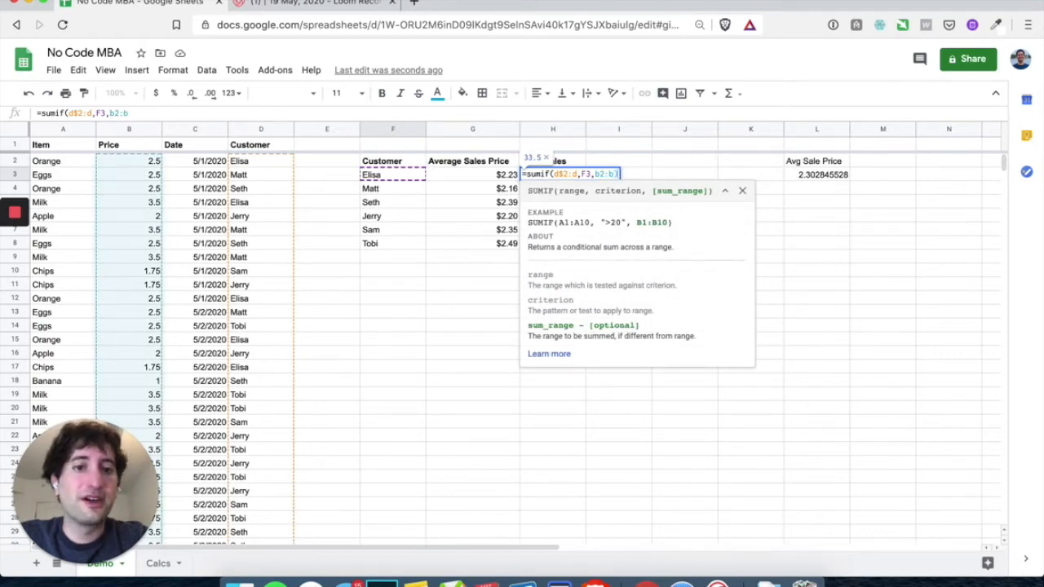
key(Return)
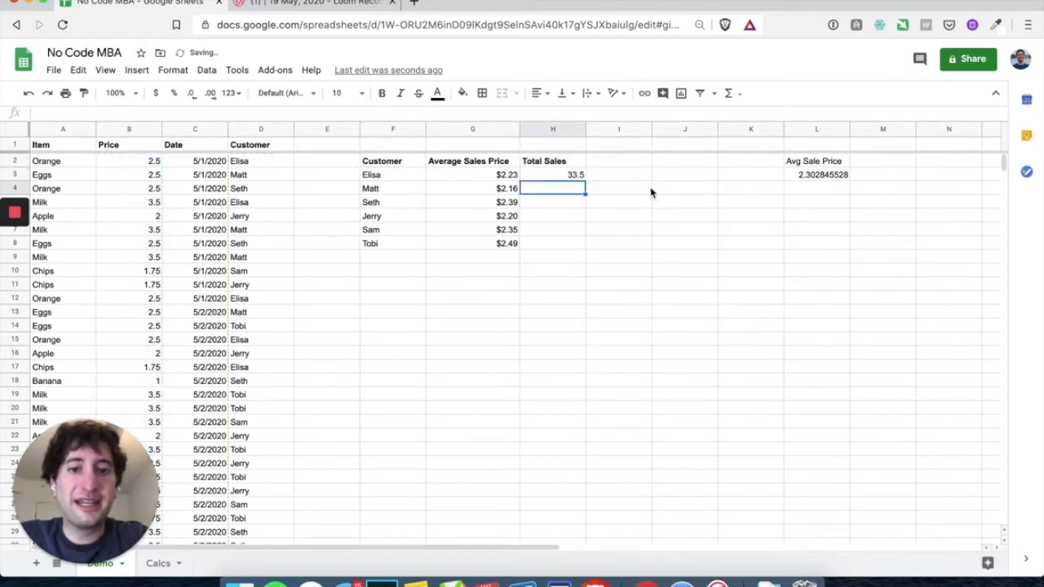
Format H3 as currency and fill the totals down to H8, $33.50 to $67.00
click(552, 176)
click(160, 95)
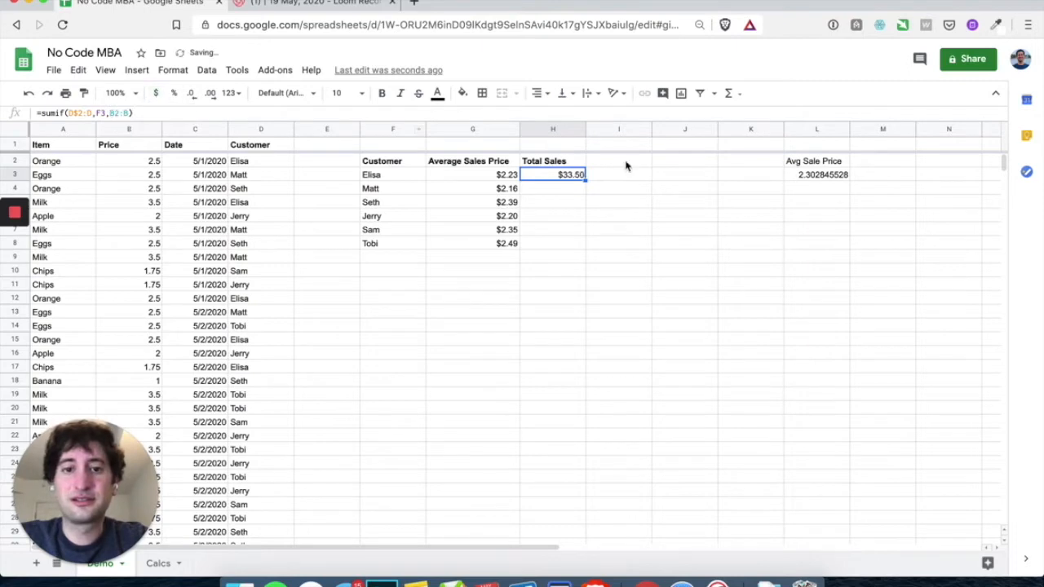
drag(584, 180, 580, 247)
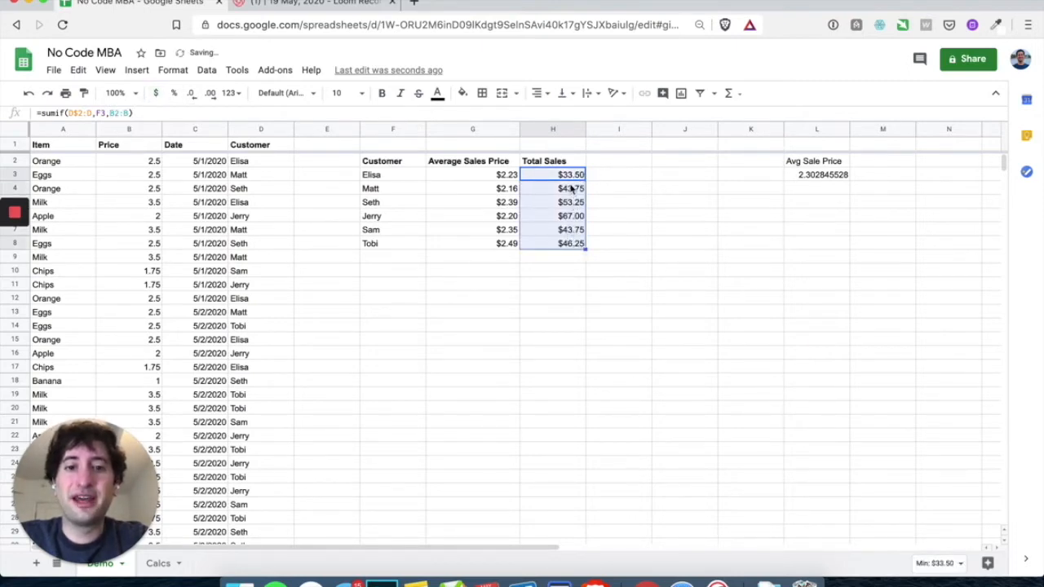
drag(564, 174, 563, 249)
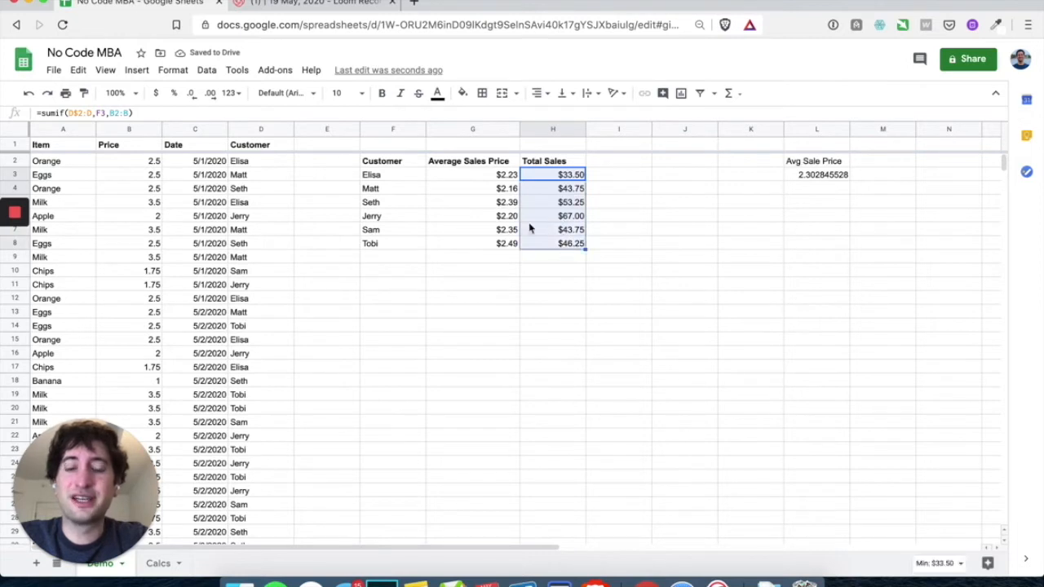
click(374, 176)
drag(374, 176, 390, 243)
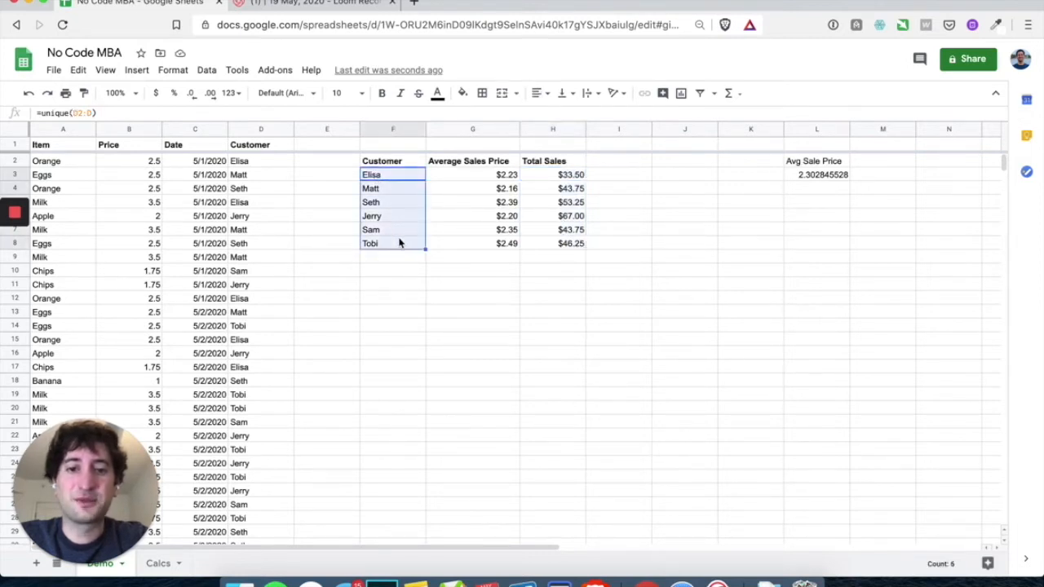
click(538, 179)
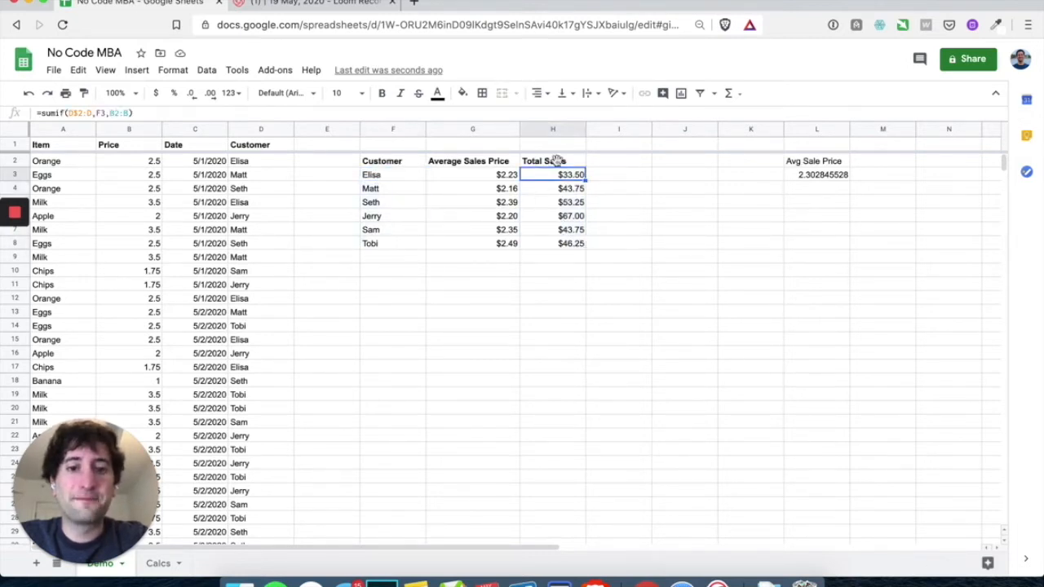
click(607, 162)
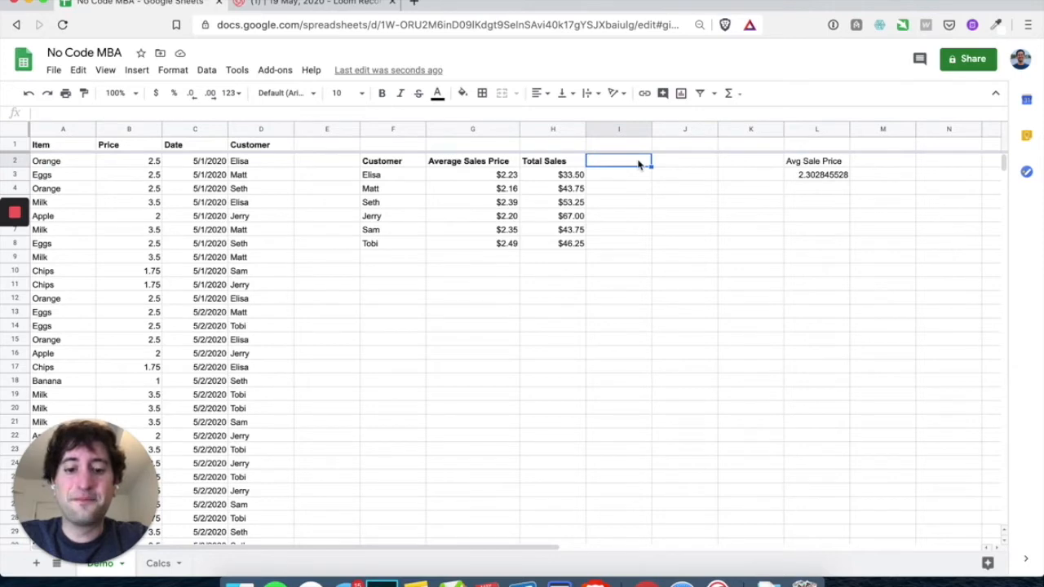
Add a bold 'Total Transactions' header in I2
text(T)
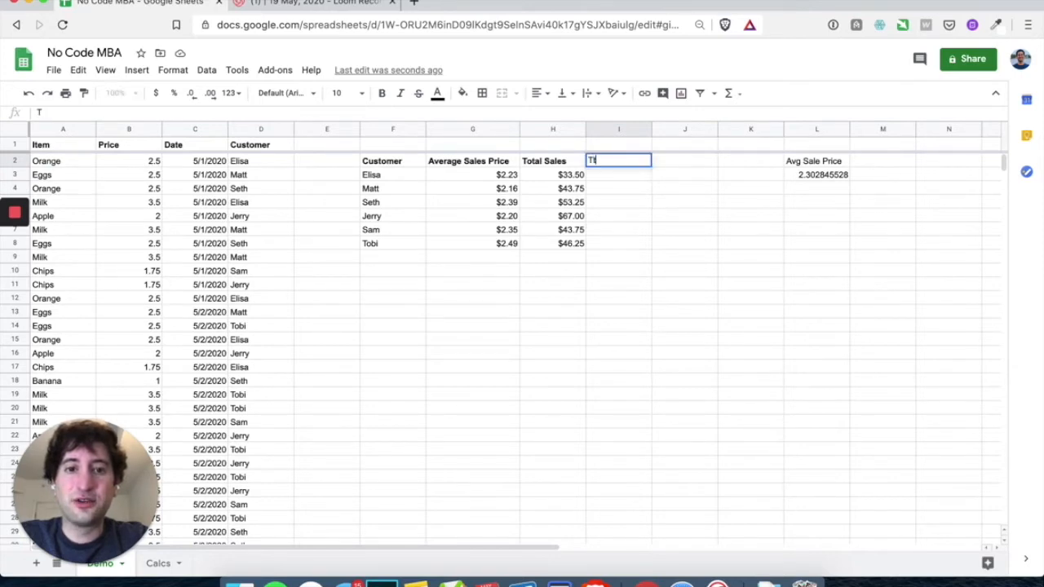
text(otal Transa)
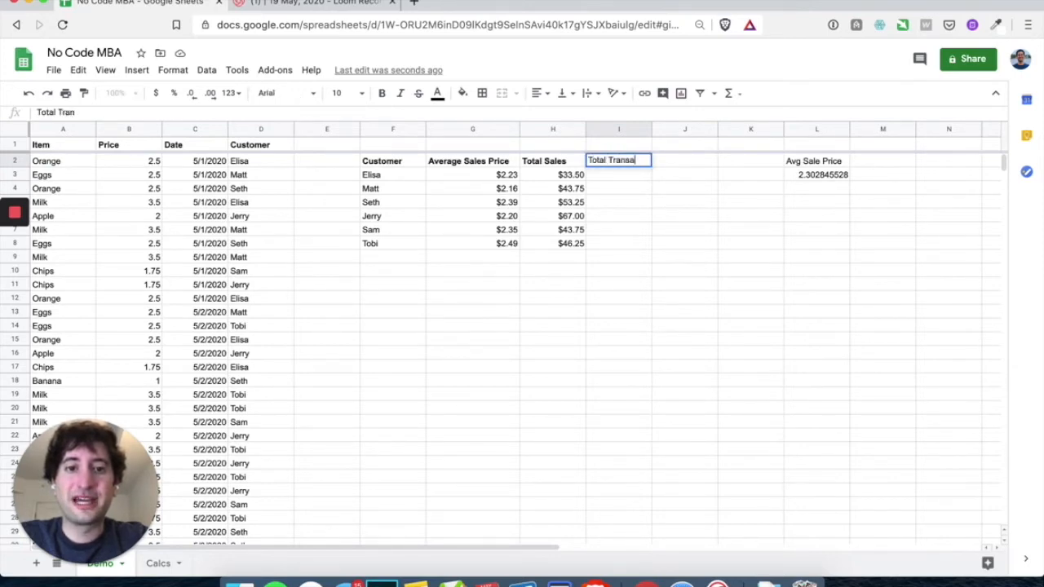
text(ctions)
key(Return)
click(641, 161)
key(super+b)
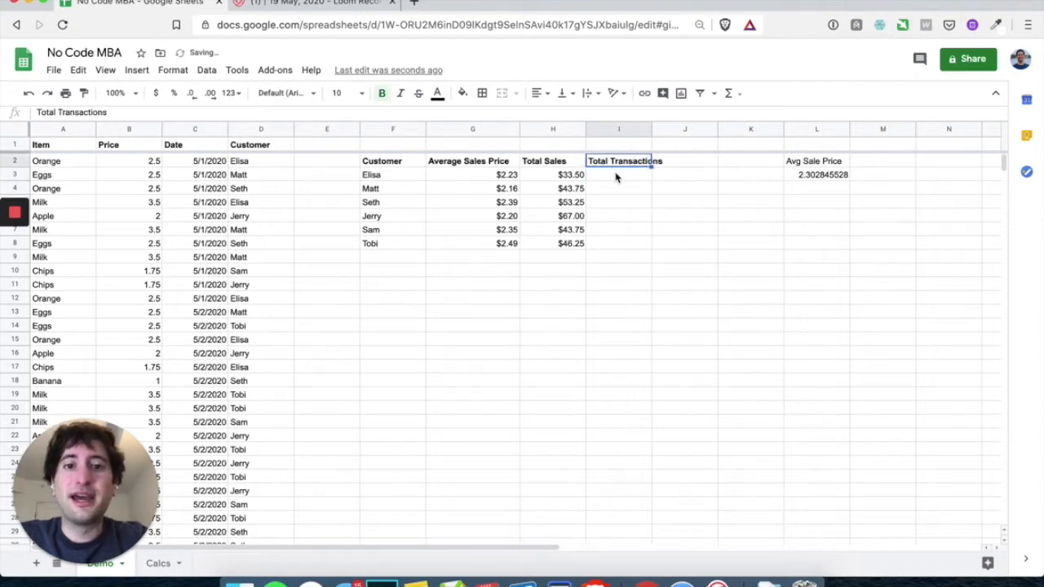
Enter =COUNTIF(D$2:D,F3) in I3 to count Elisa's transactions
click(616, 176)
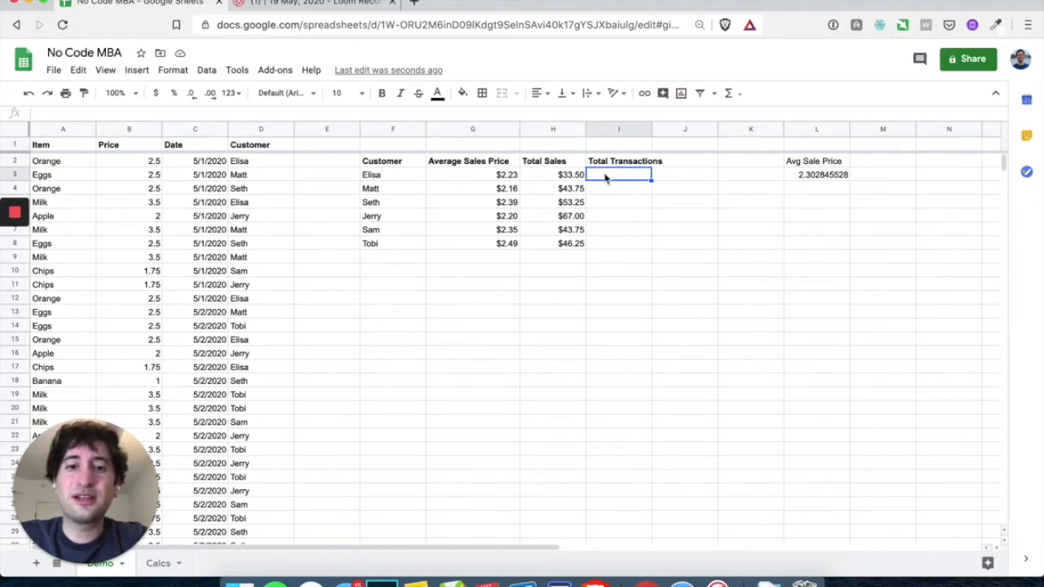
text(=)
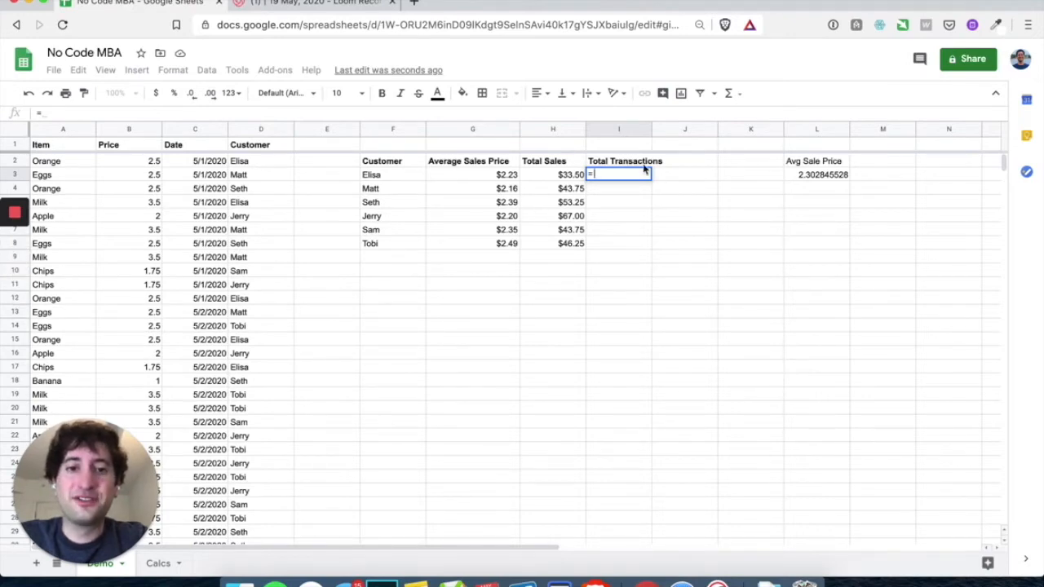
text(countif)
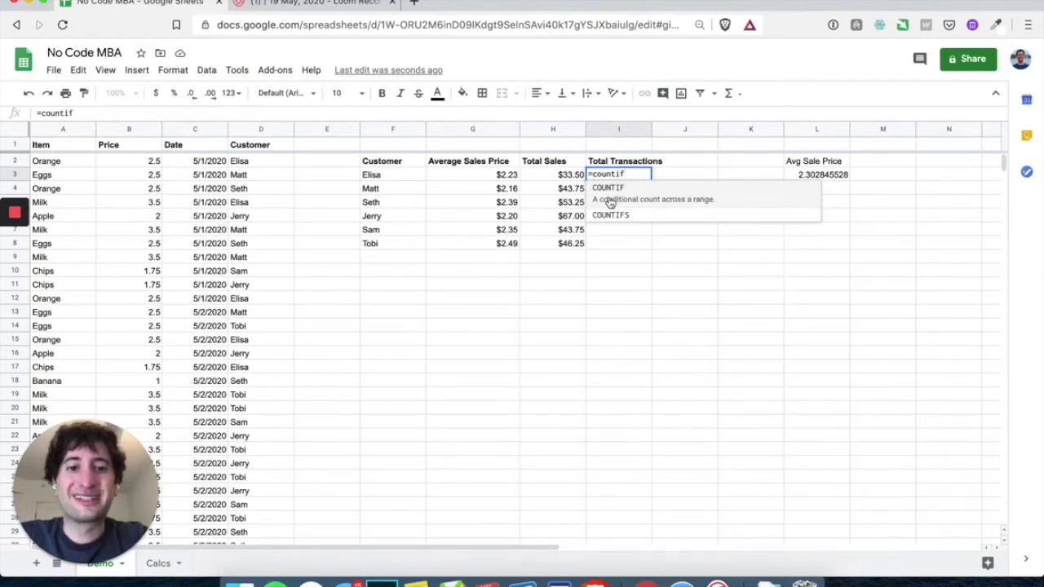
text(()
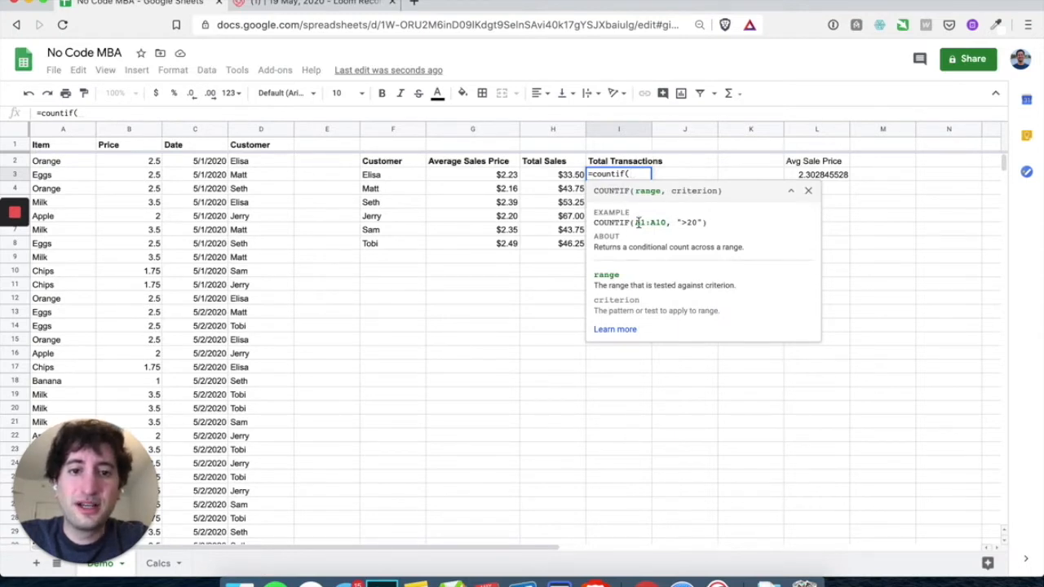
click(255, 165)
text(:d)
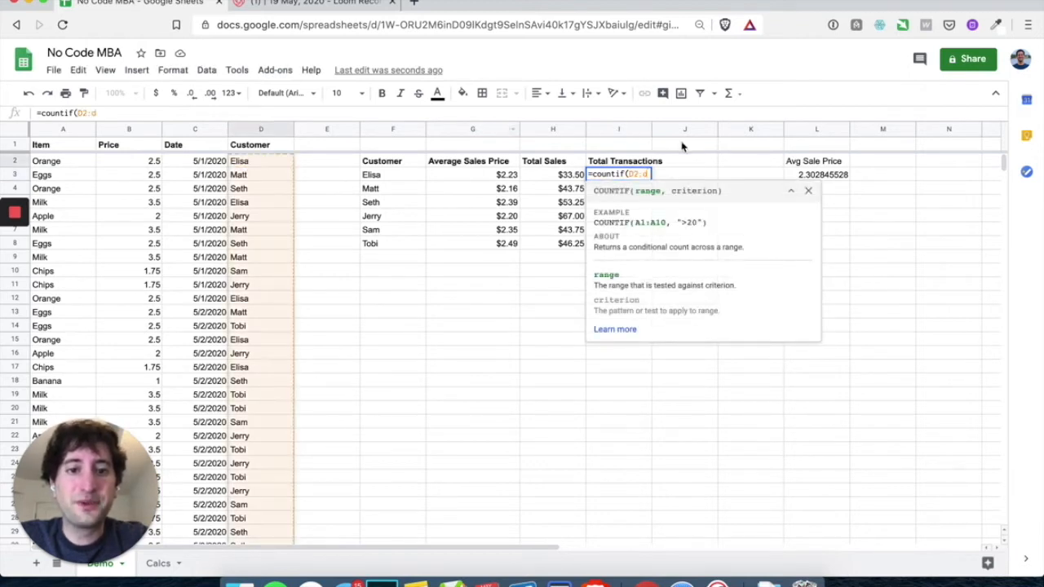
click(634, 173)
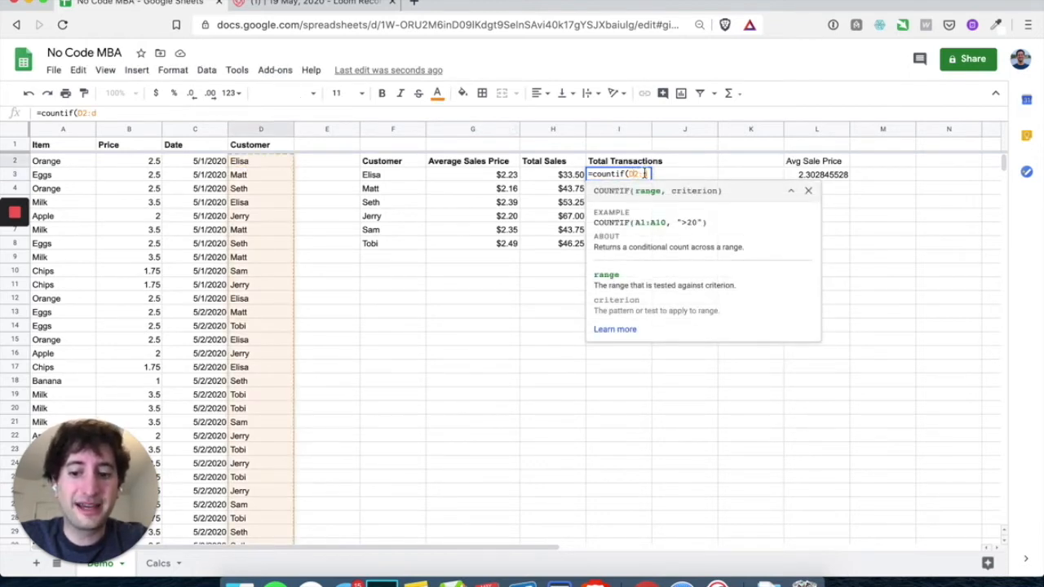
text($2:d,)
click(403, 178)
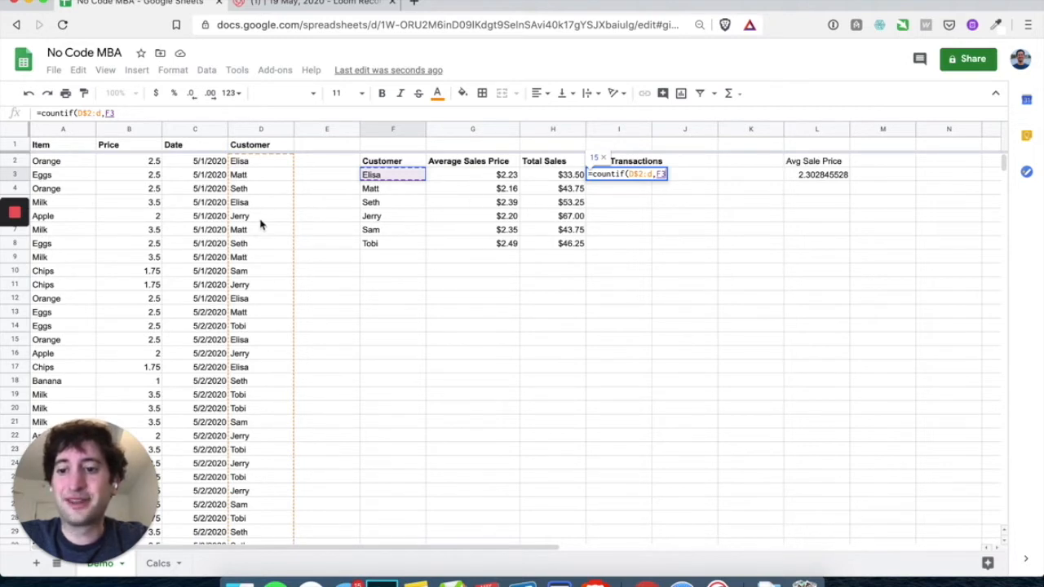
key(Return)
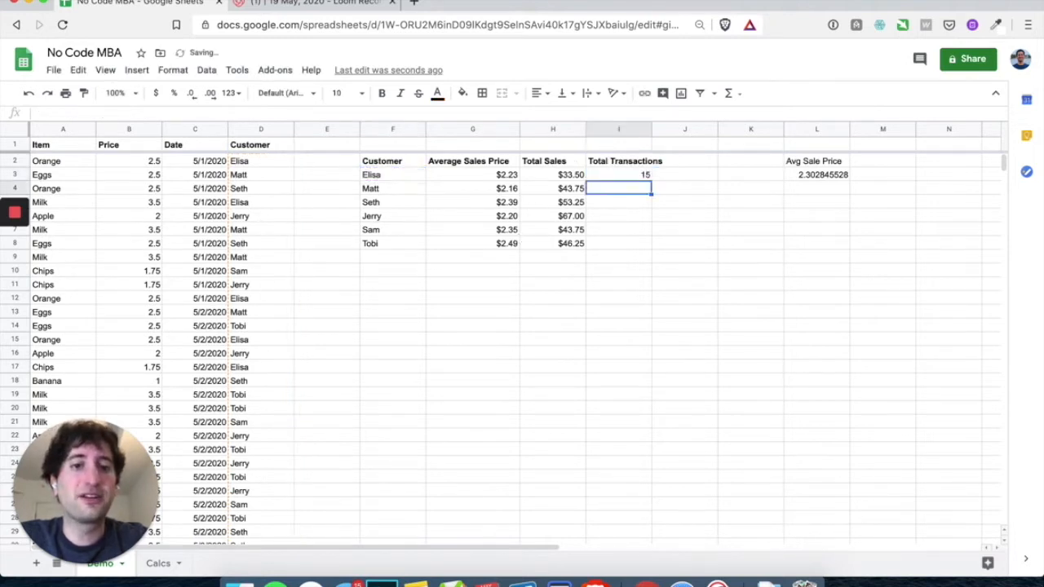
Fill the count down to I8, giving 15, 20, 25, 25, 20, 18
click(627, 167)
click(648, 178)
drag(651, 178, 650, 248)
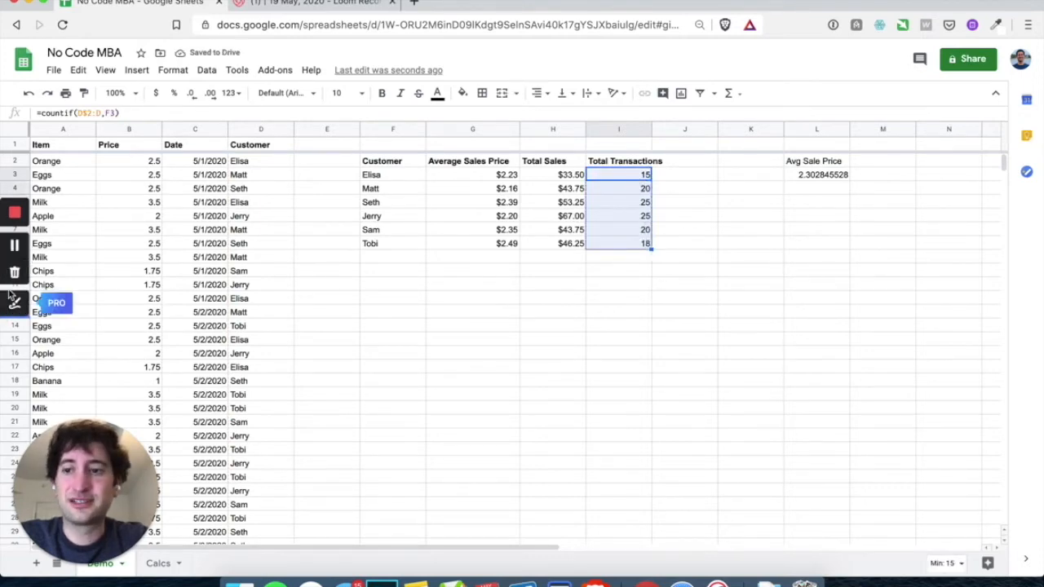
click(16, 249)
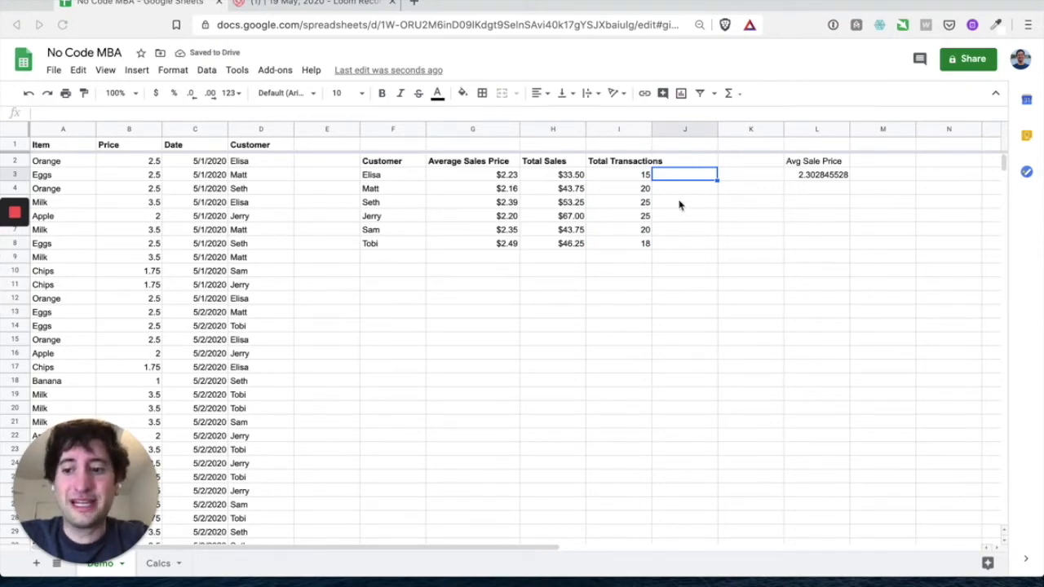
Add =H3/G3 in J3, dividing total sales by average price, and fill it down to J8
click(621, 175)
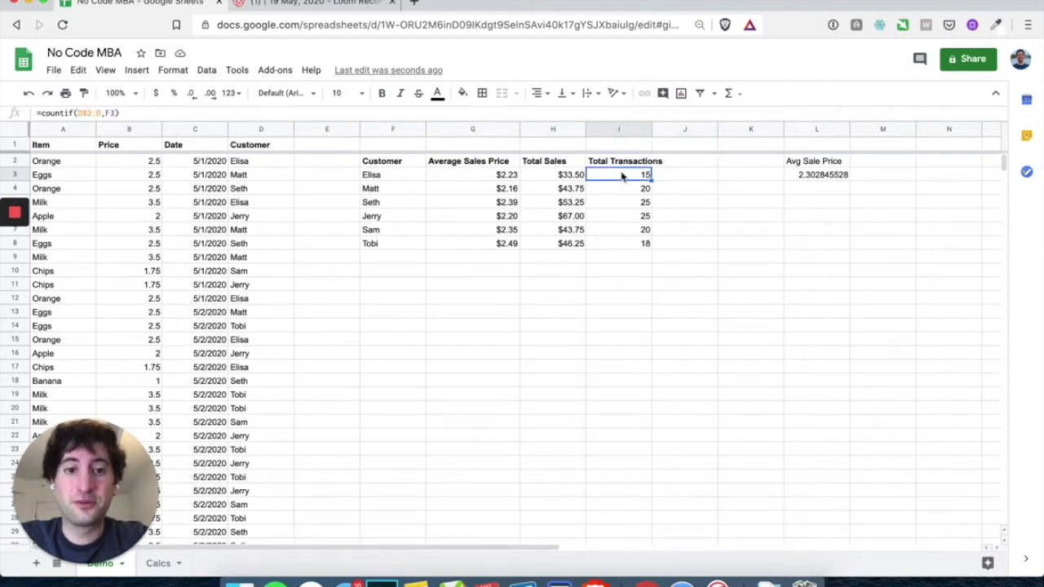
click(683, 178)
text(=)
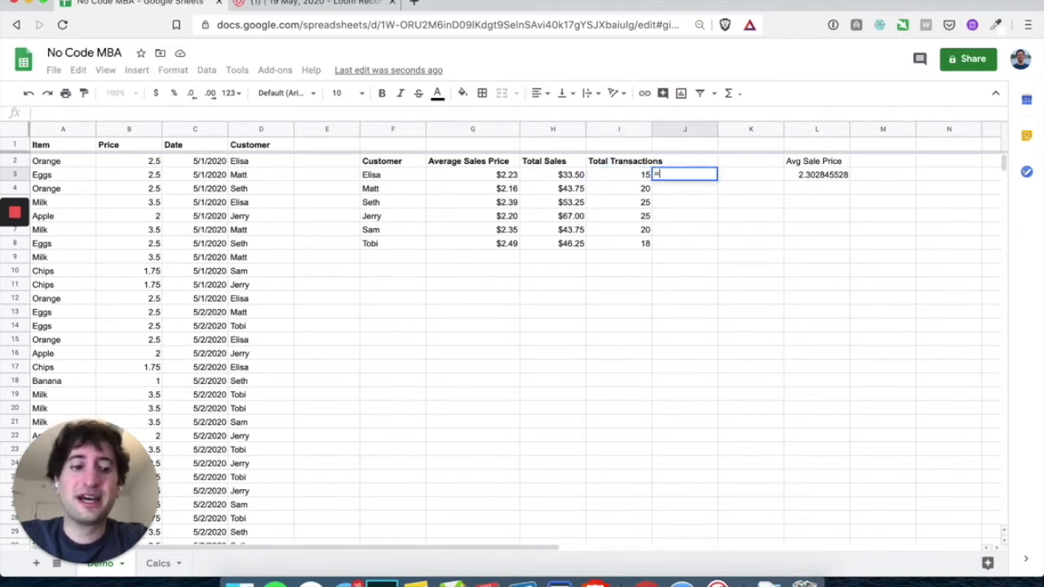
click(557, 177)
text(/)
click(507, 174)
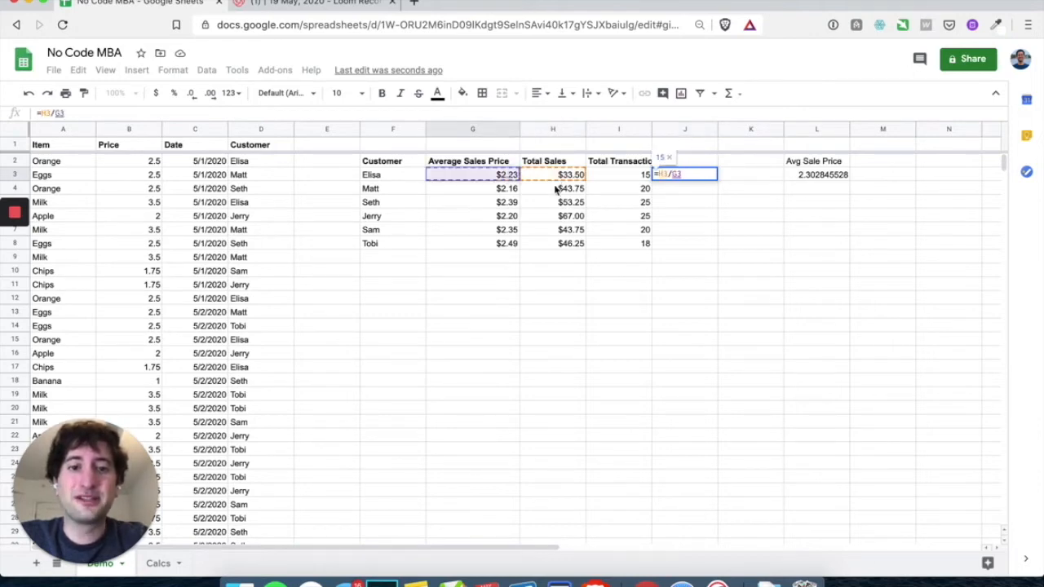
key(Return)
click(698, 179)
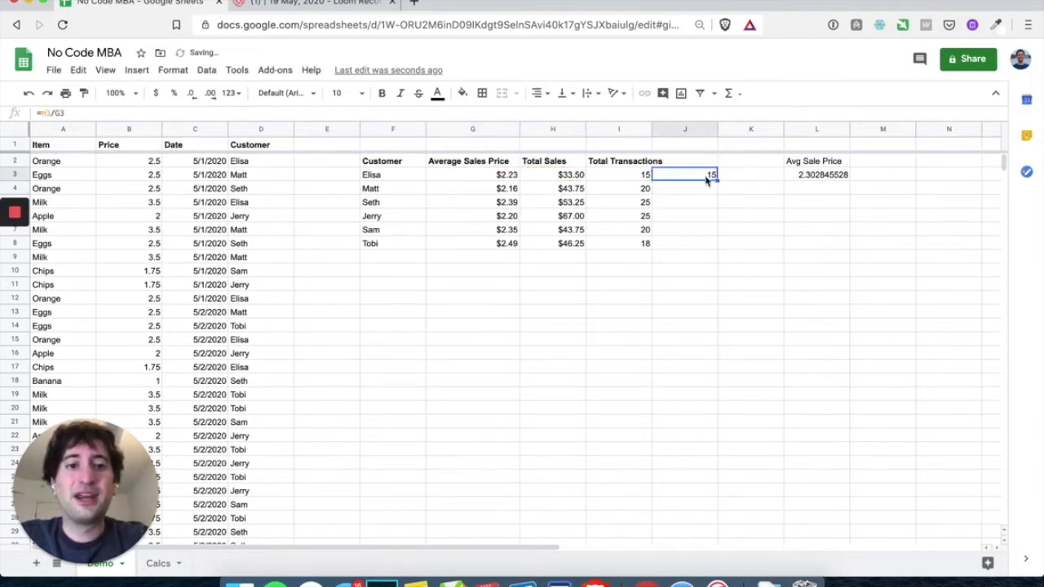
drag(716, 181, 715, 247)
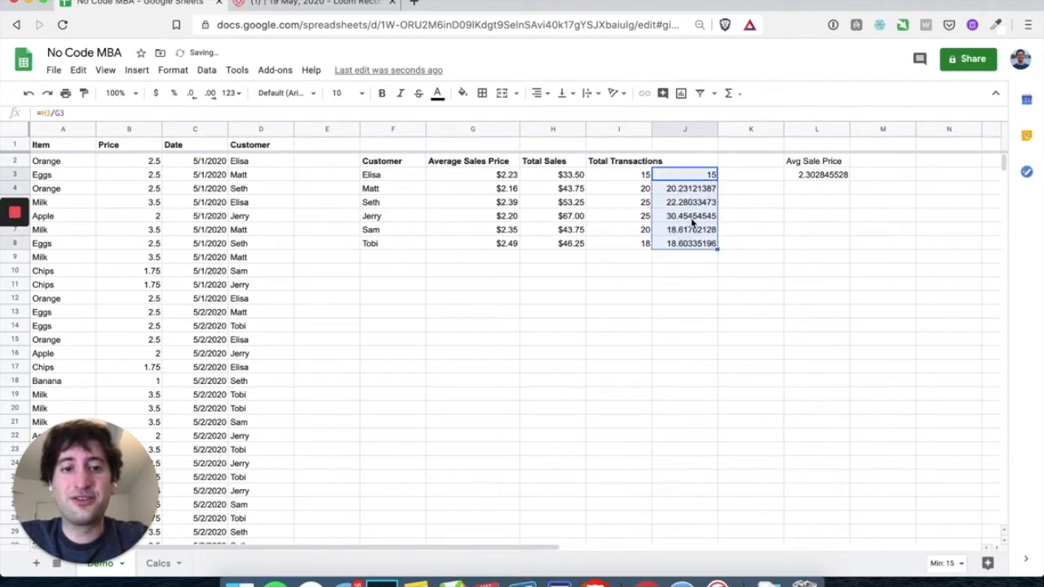
Inspect the ratio formula in J5
click(687, 207)
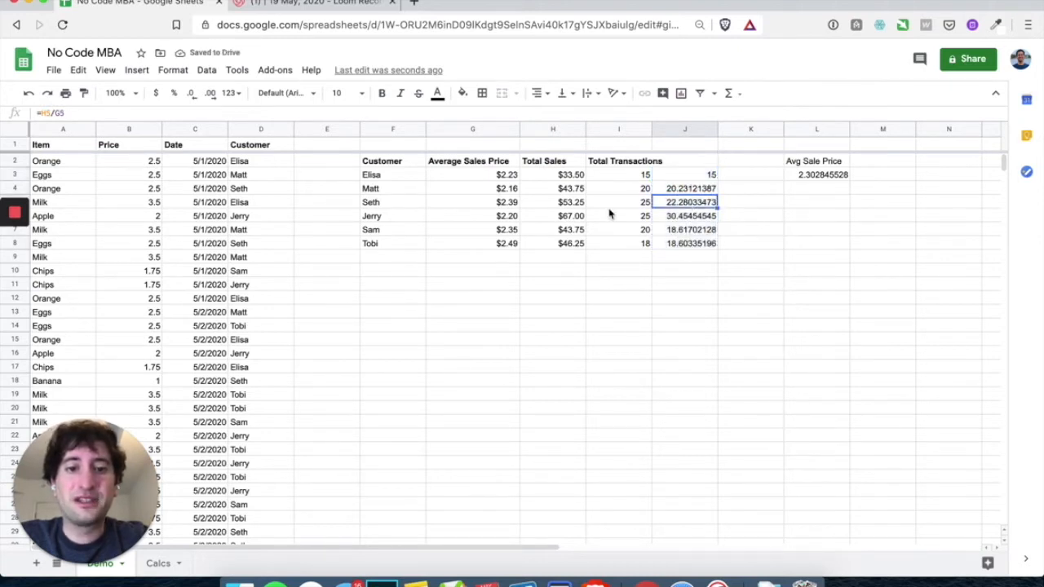
double_click(694, 202)
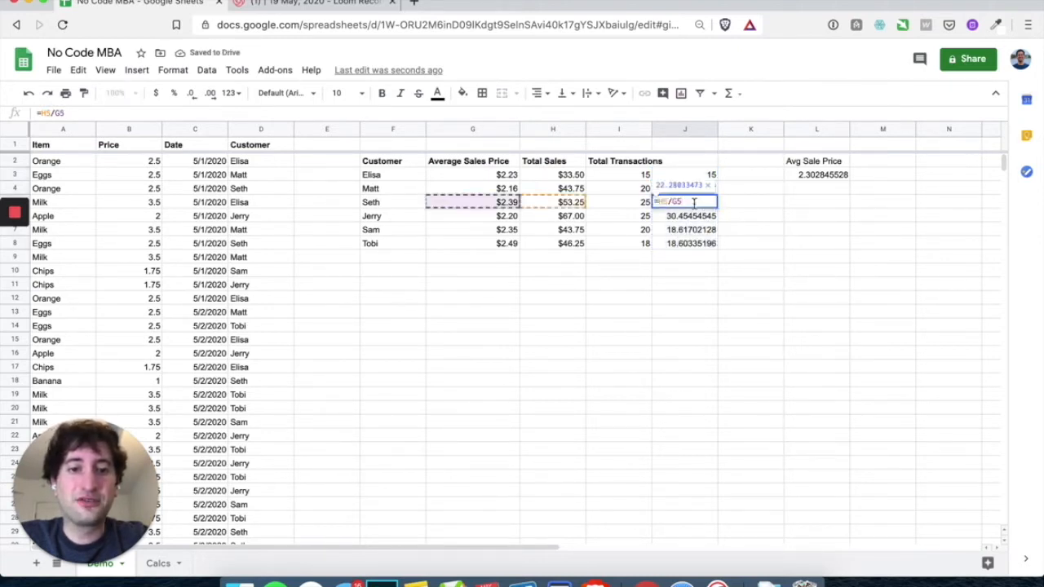
click(699, 215)
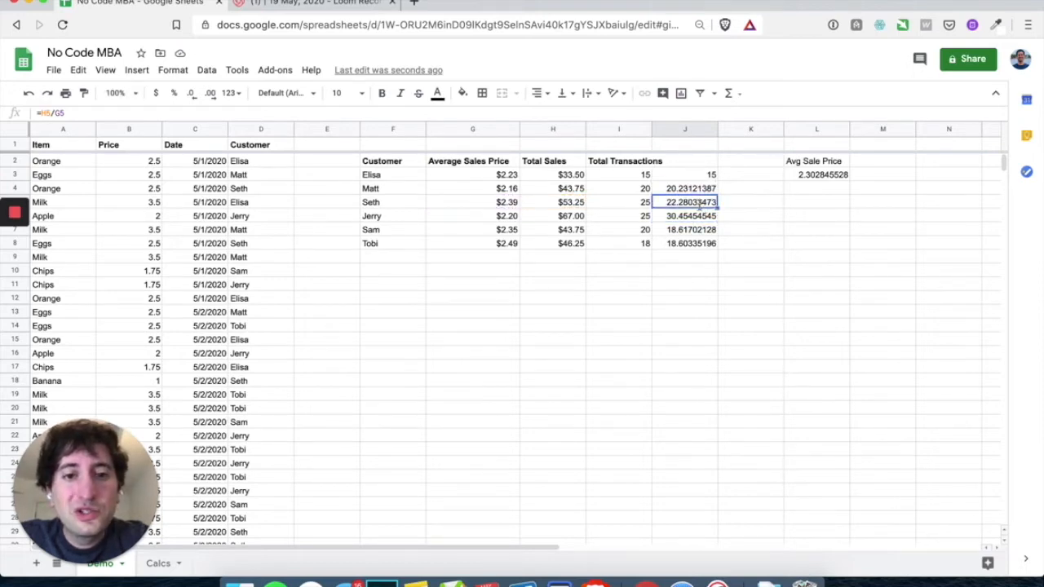
double_click(697, 204)
click(700, 218)
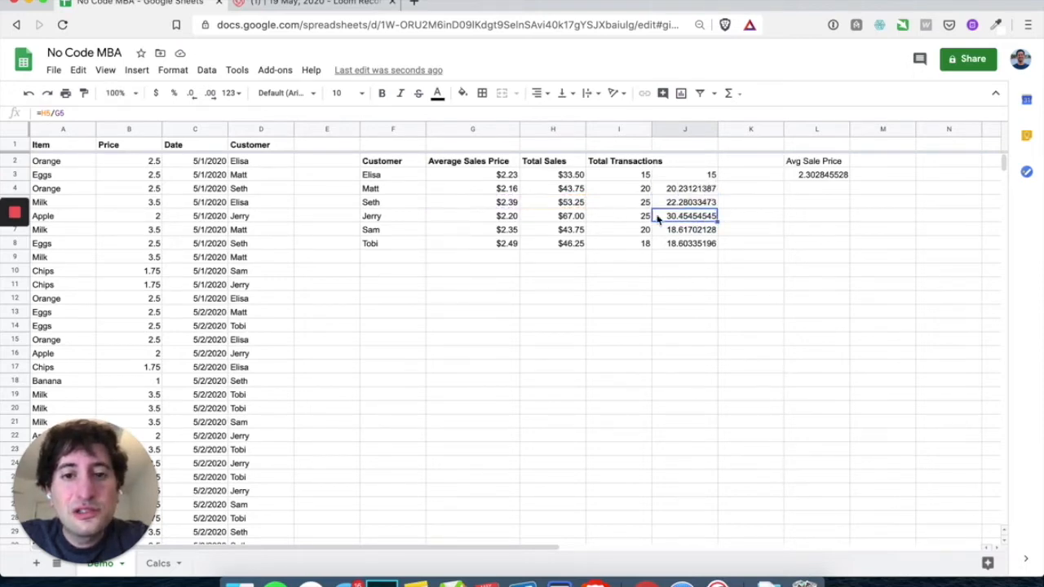
Examine the Total Sales formulas in H4 and H3, then undo the column J calculations
double_click(571, 188)
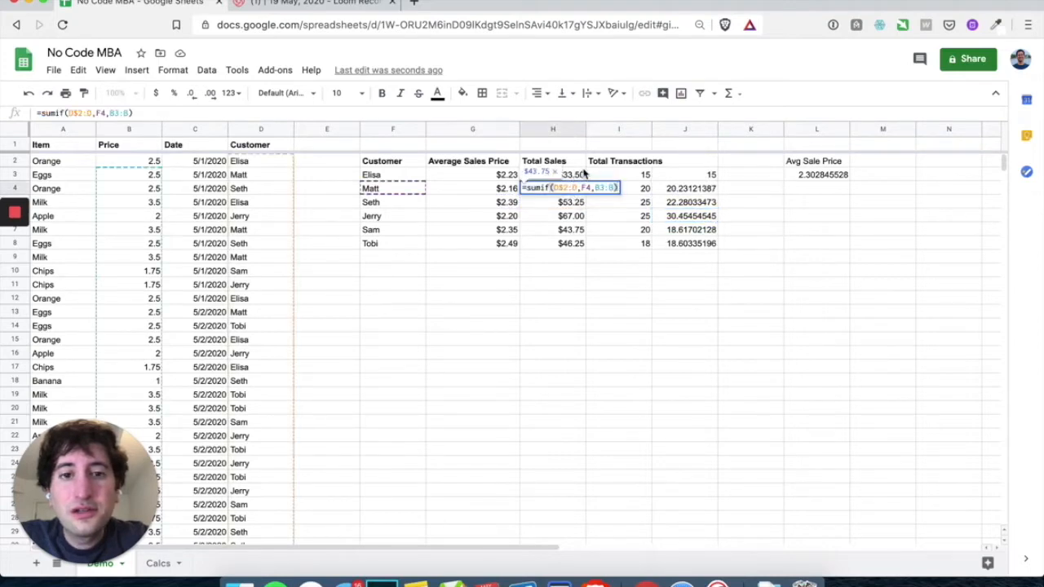
click(580, 166)
double_click(564, 180)
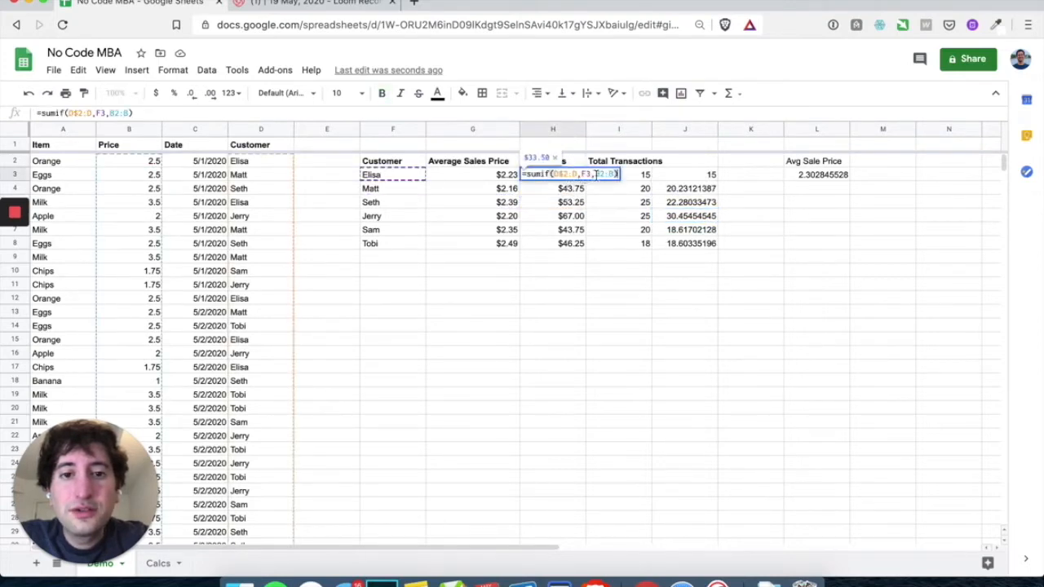
click(596, 175)
click(480, 204)
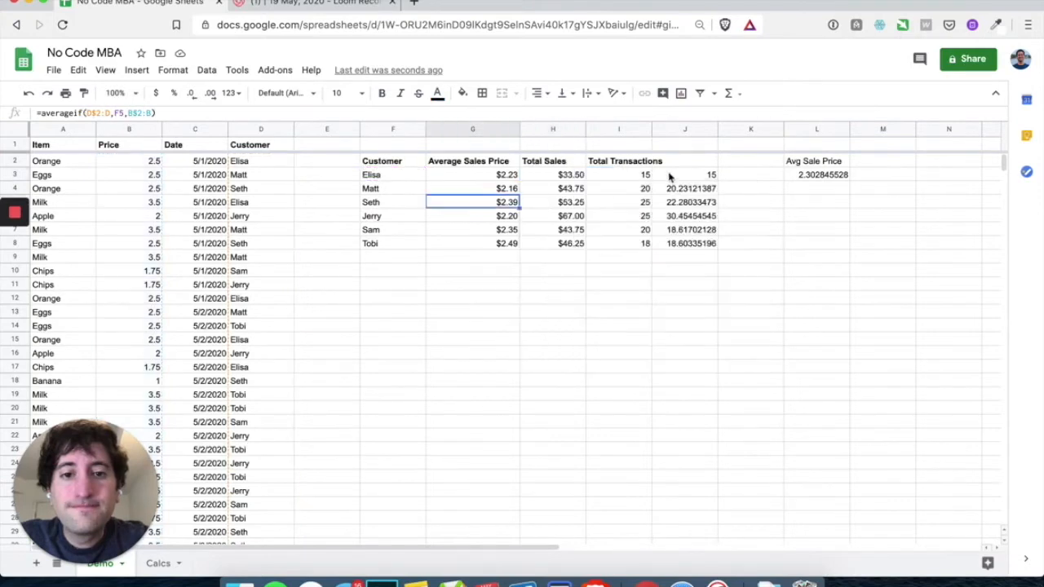
double_click(559, 174)
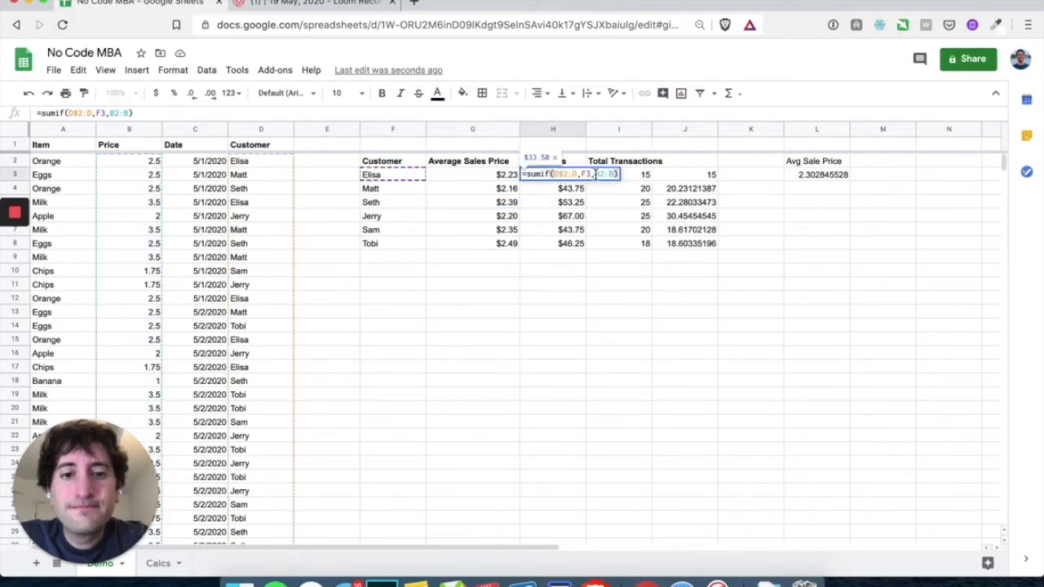
click(596, 174)
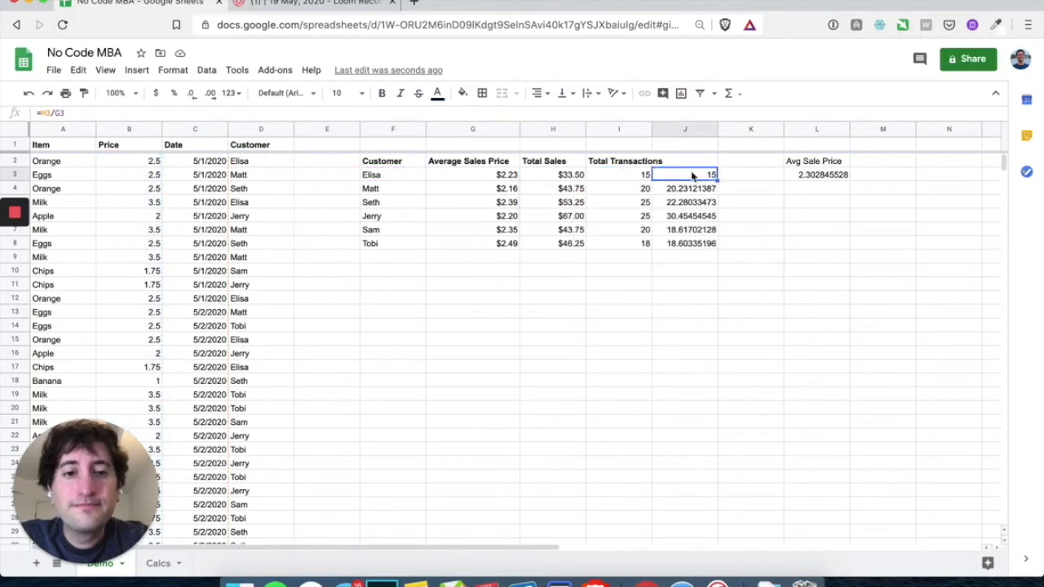
key(super+z)
key(super+z)
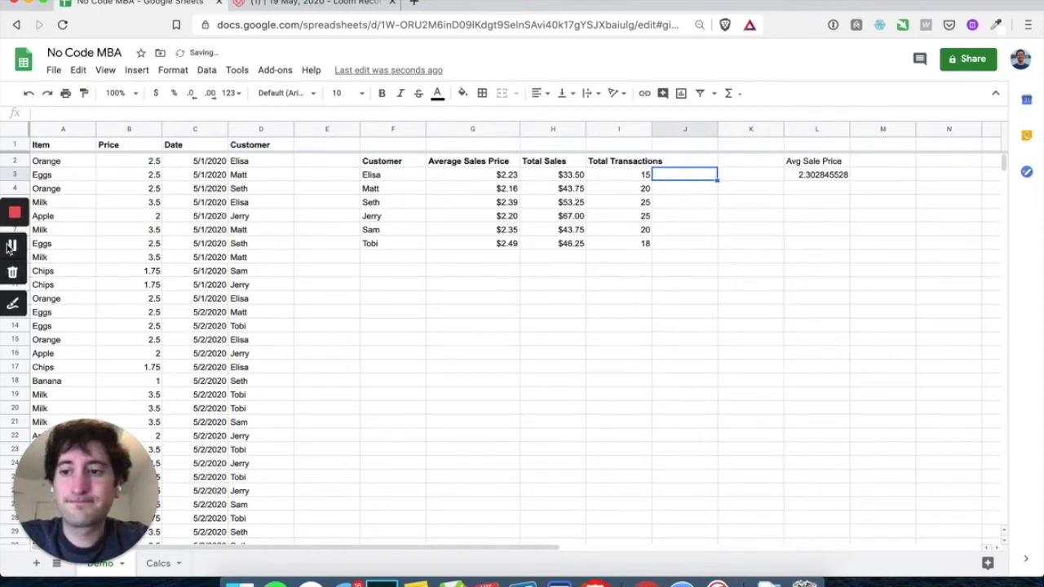
Anchor the sum range in H3 so it reads =sumif(D$2:D,F3,B$2:B)
double_click(561, 176)
click(599, 173)
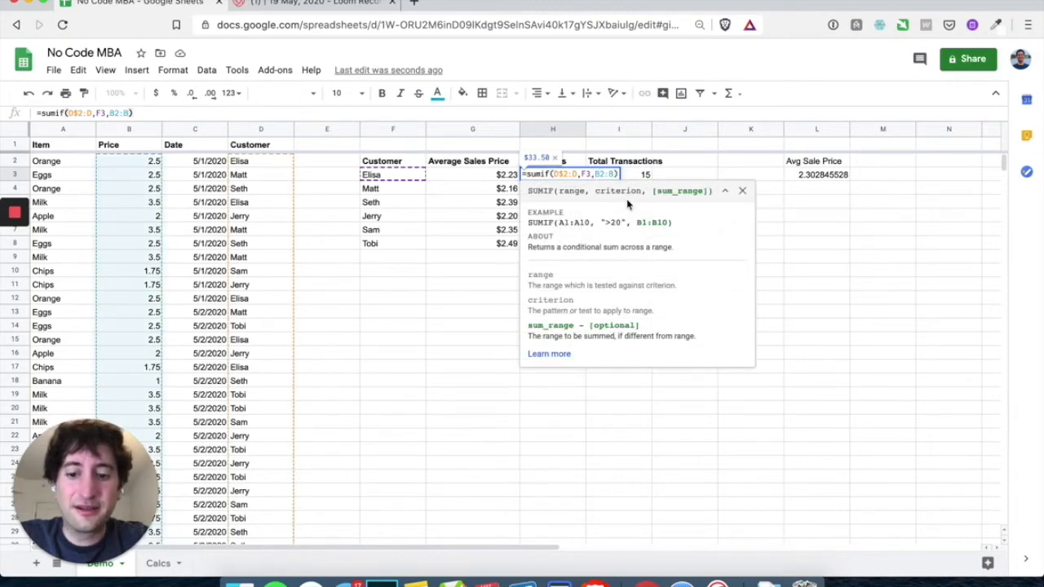
text($)
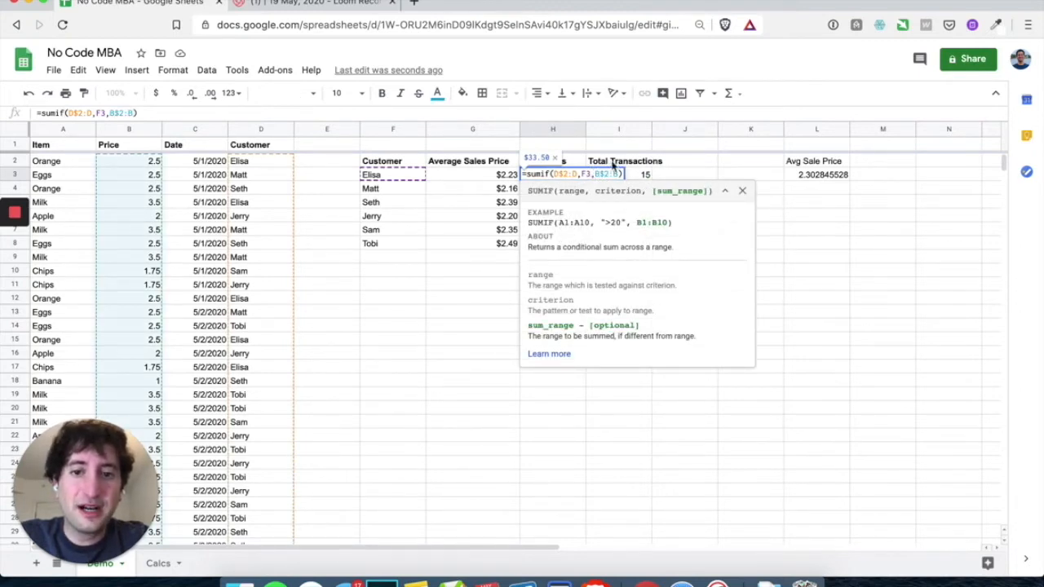
key(Return)
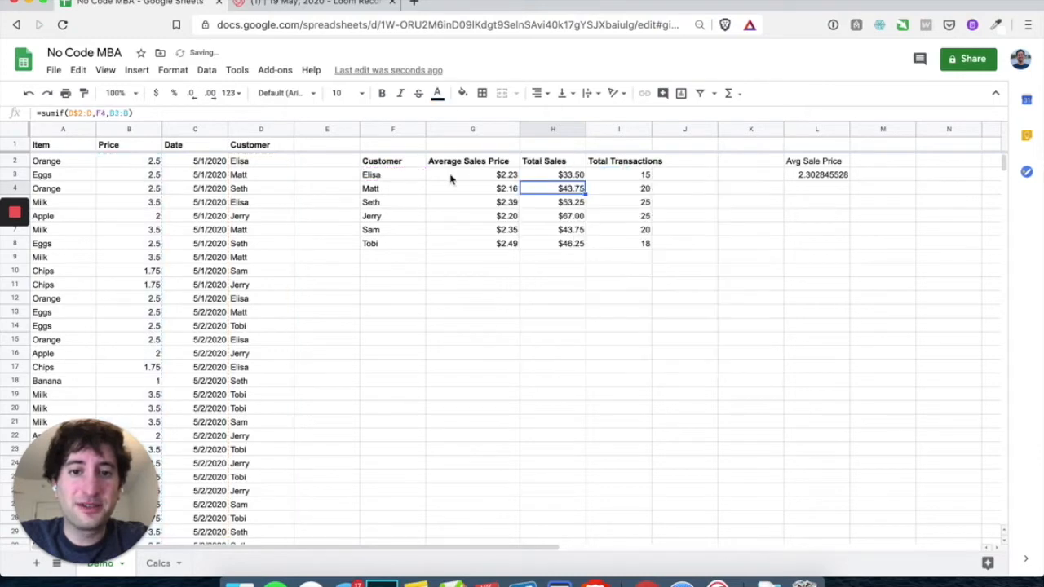
Fill the corrected SUMIF down to H8, giving totals from $33.50 to $59.75
click(553, 165)
click(559, 176)
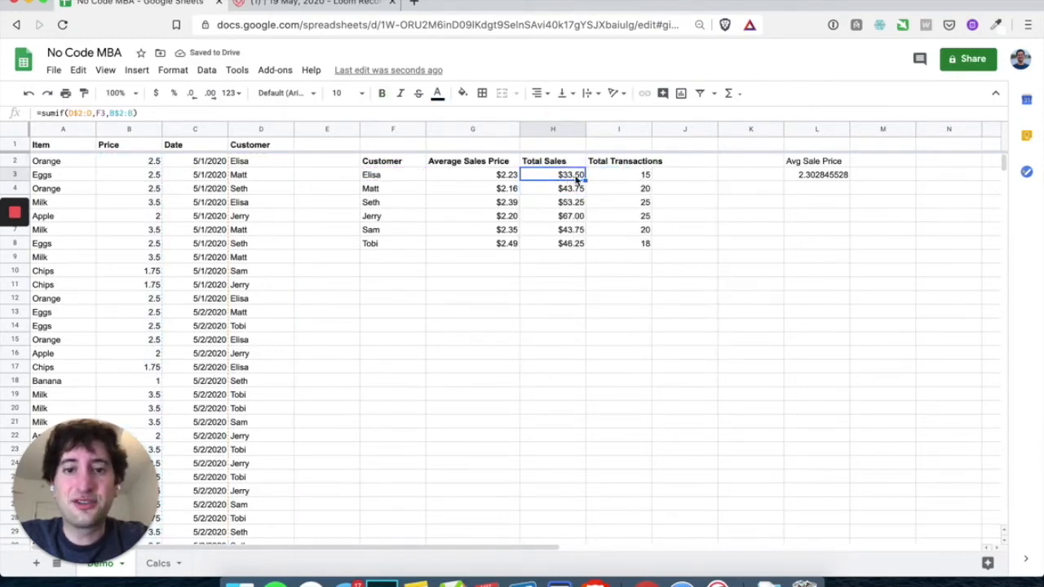
click(582, 188)
click(583, 178)
drag(585, 181, 575, 251)
double_click(575, 215)
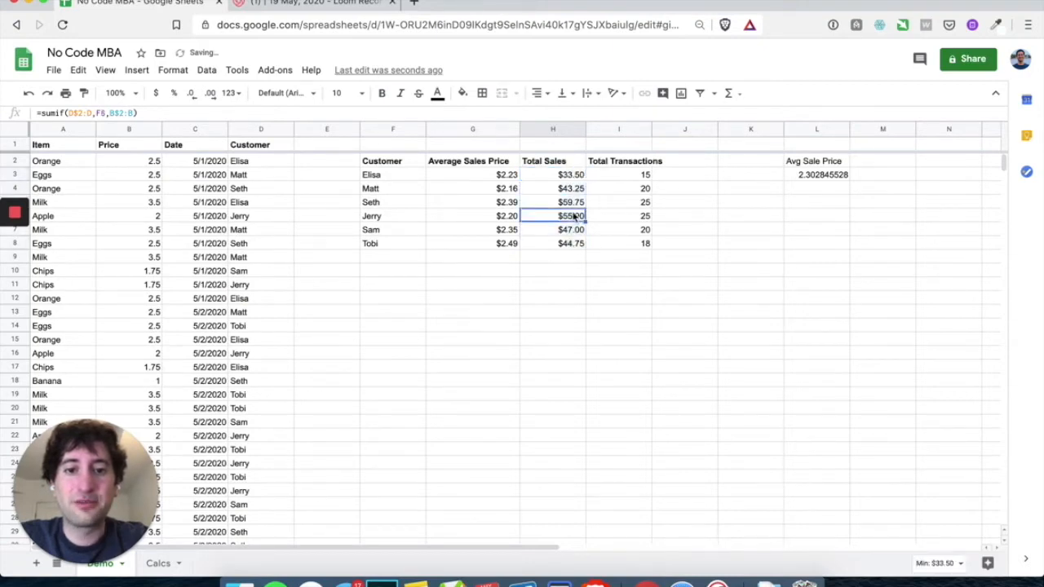
click(574, 191)
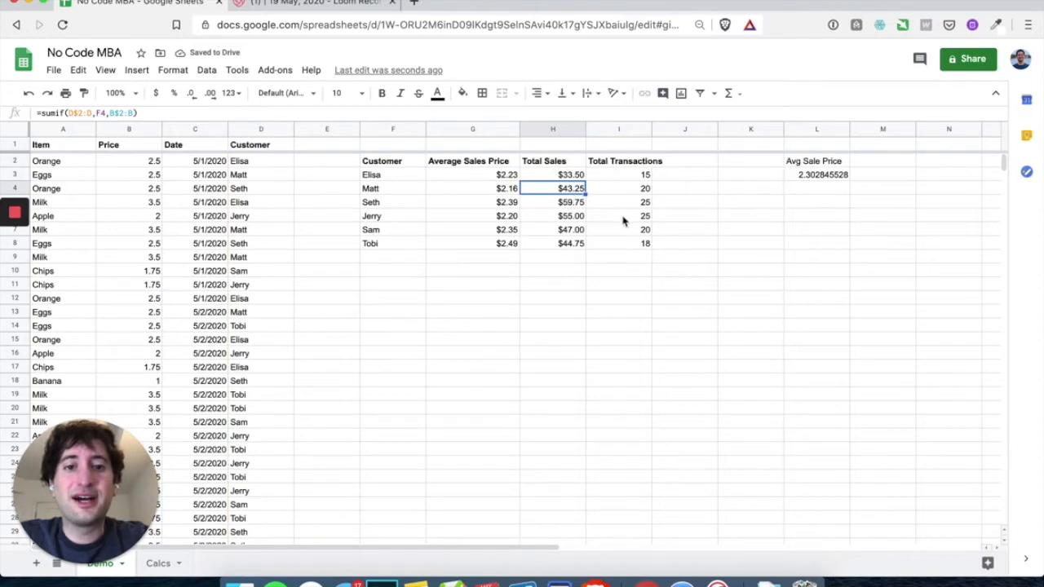
double_click(645, 179)
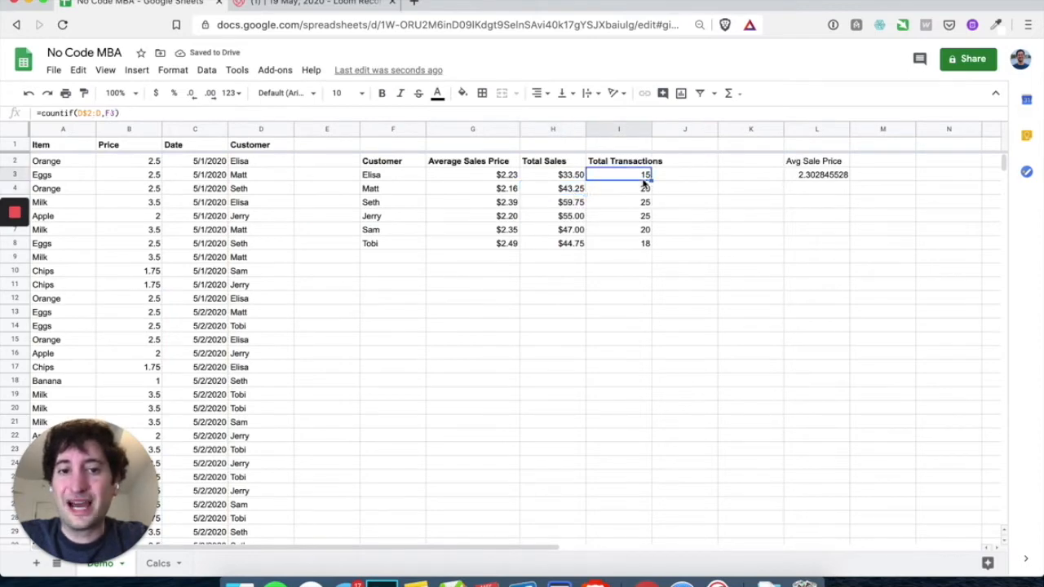
key(Return)
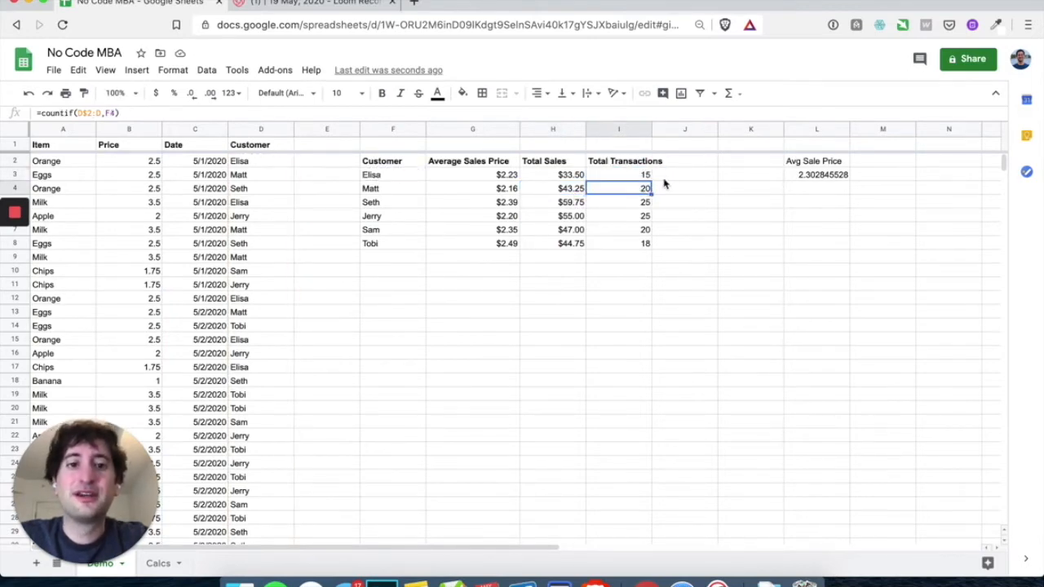
click(669, 179)
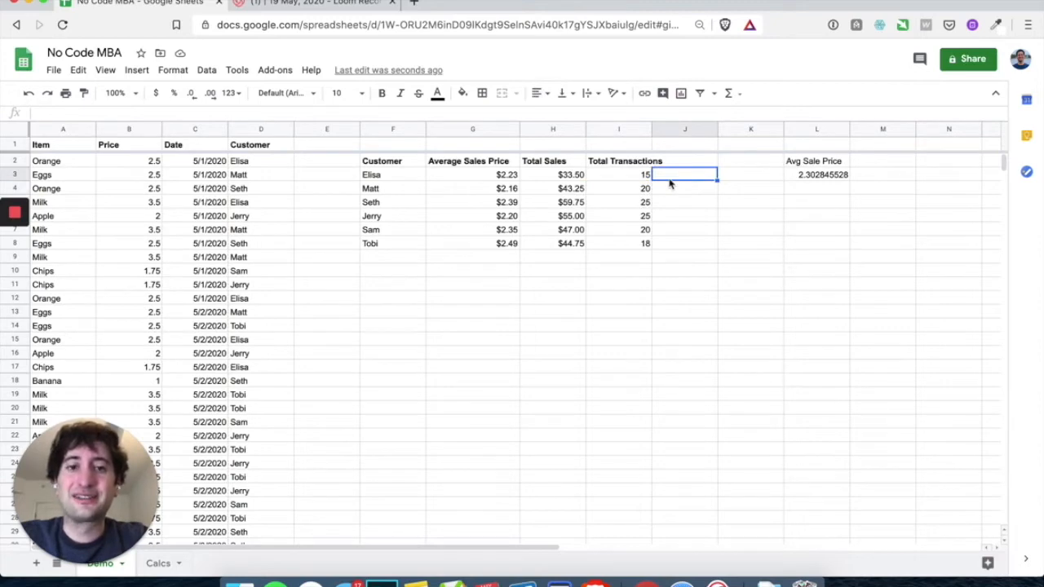
drag(634, 176, 634, 241)
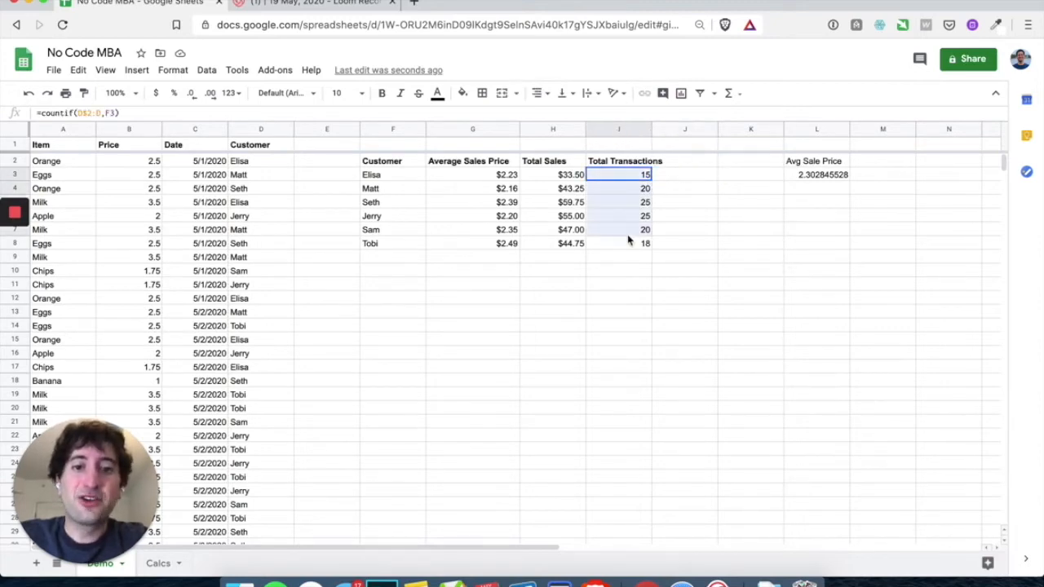
click(667, 175)
text(=)
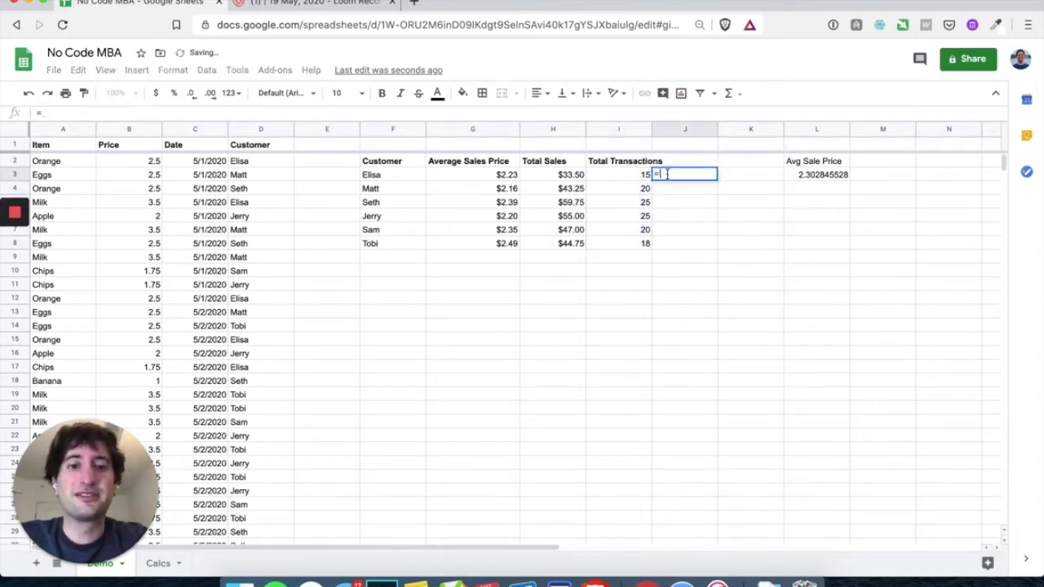
click(566, 178)
text(/)
click(499, 181)
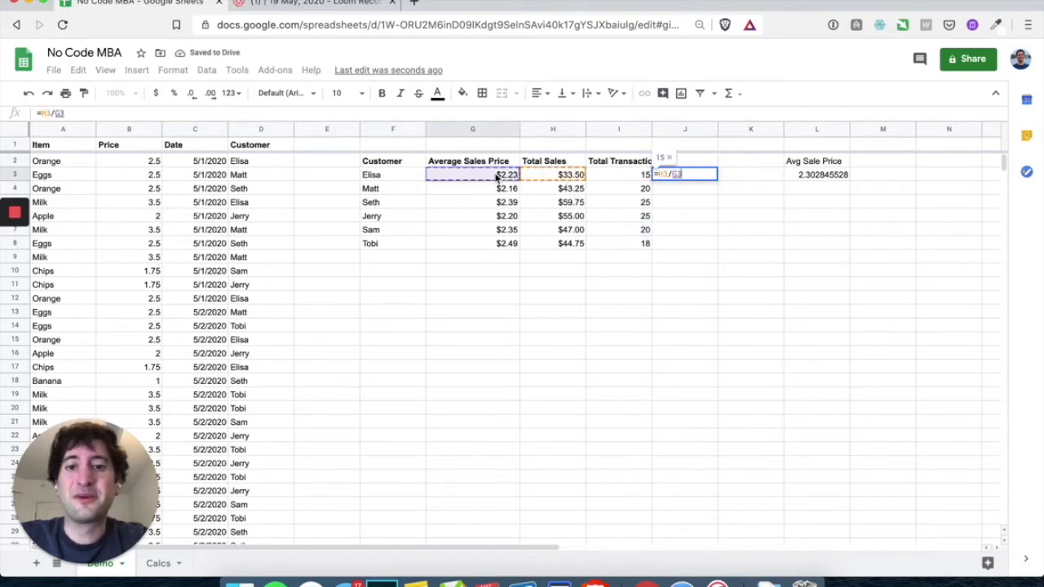
key(Return)
click(679, 175)
drag(716, 181, 714, 249)
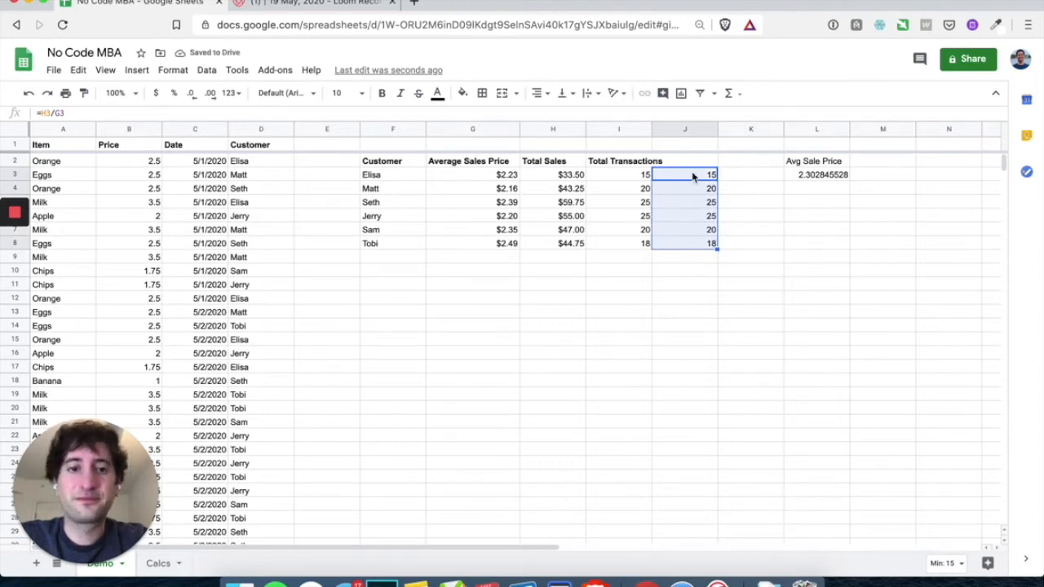
key(Delete)
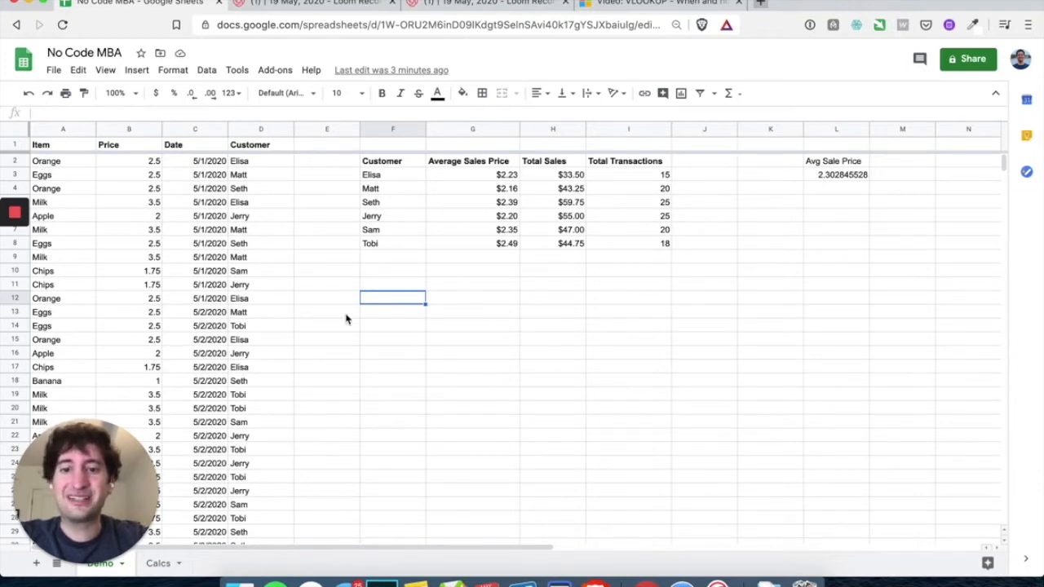
Enter =unique(A2:A) in F12 to list the six distinct items, Orange to Banana
text(=)
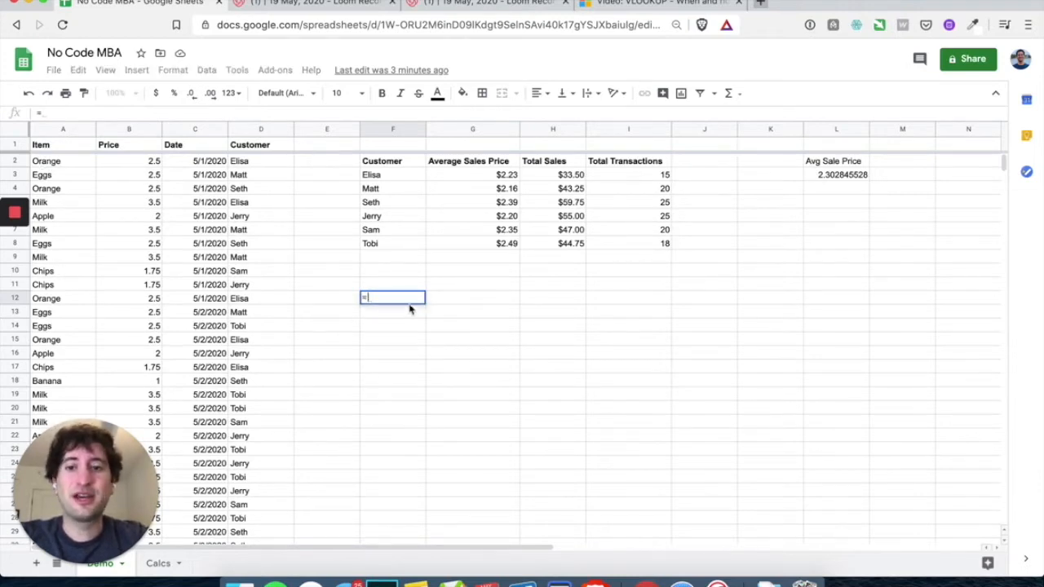
text(unique()
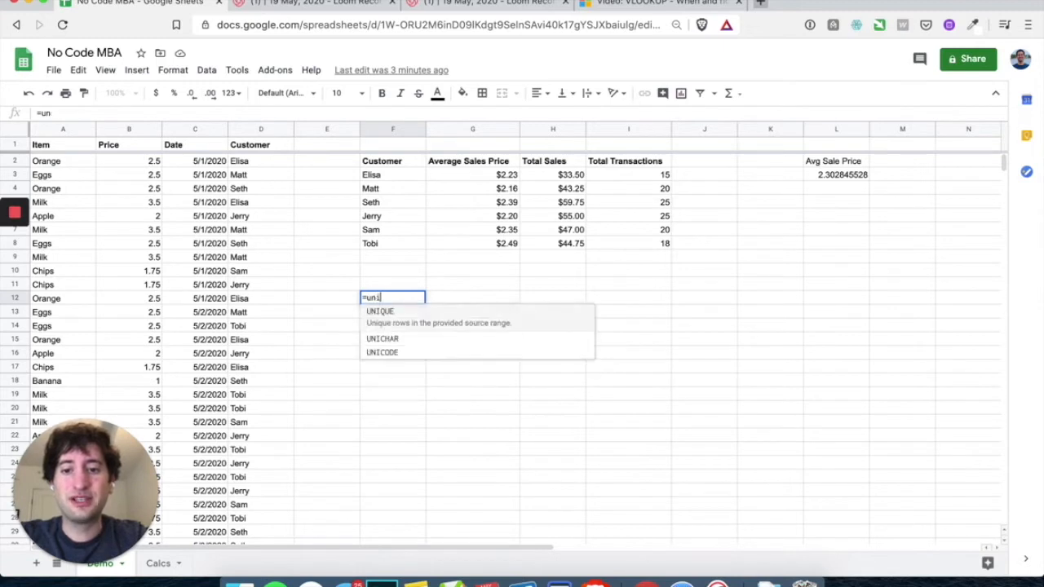
click(63, 168)
text(:a))
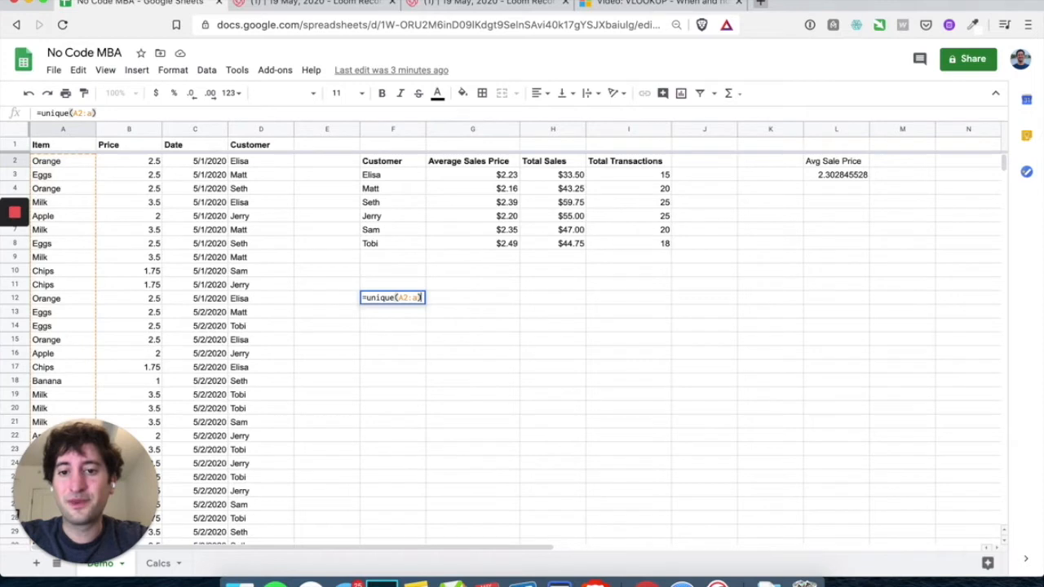
key(Return)
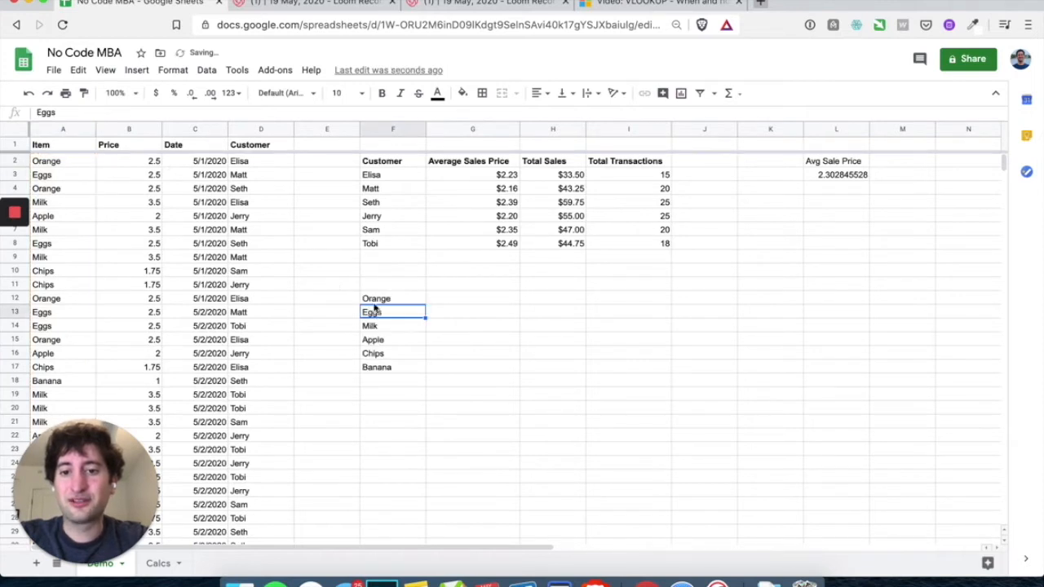
click(401, 303)
drag(400, 302, 401, 366)
Add bold 'Items' and 'Price' headings in F11 and G11
click(380, 286)
text(Items)
key(Return)
key(Up)
click(459, 287)
text(P)
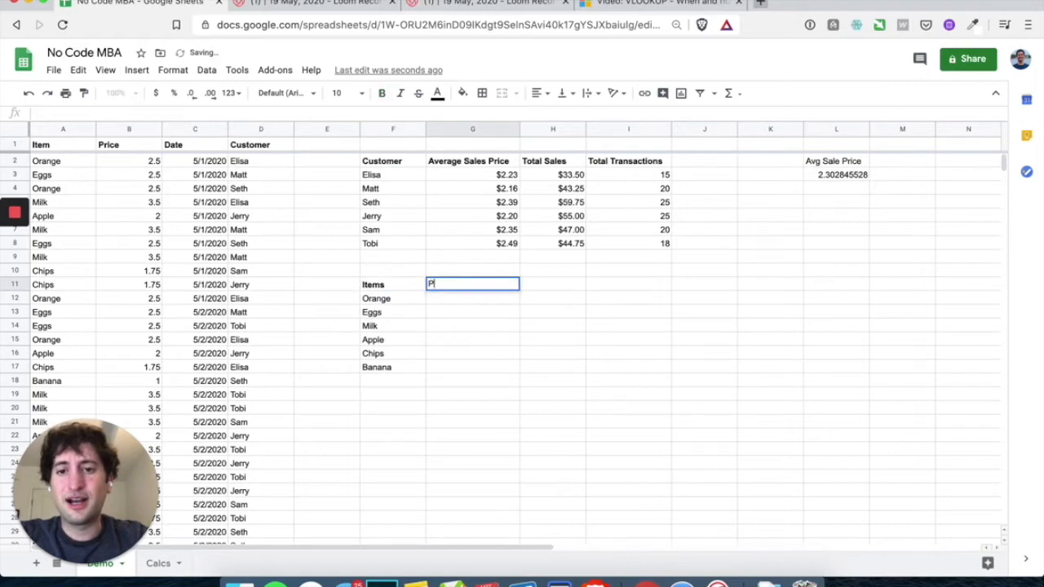
text(rice)
key(ctrl+b)
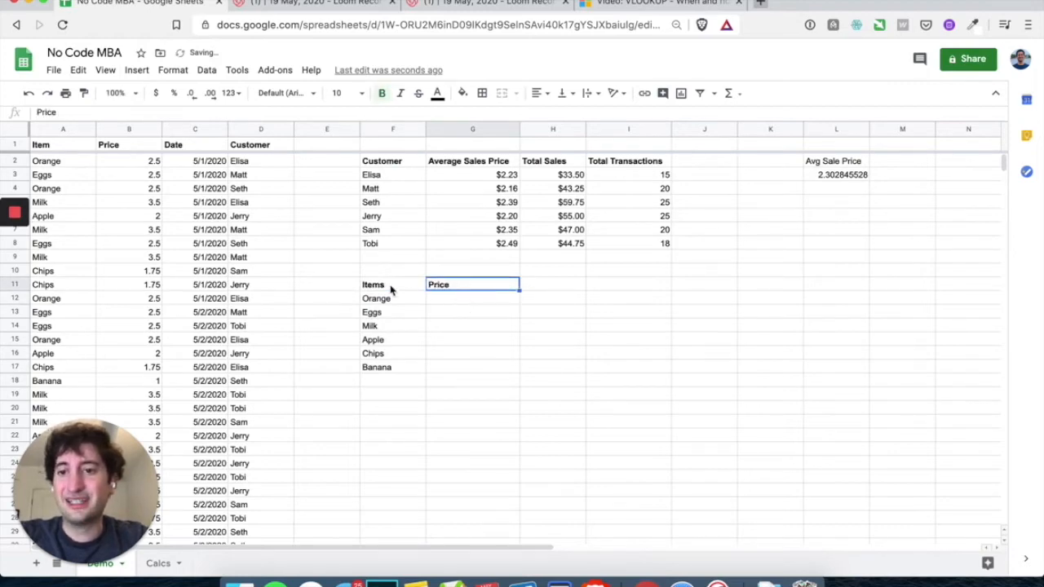
click(455, 301)
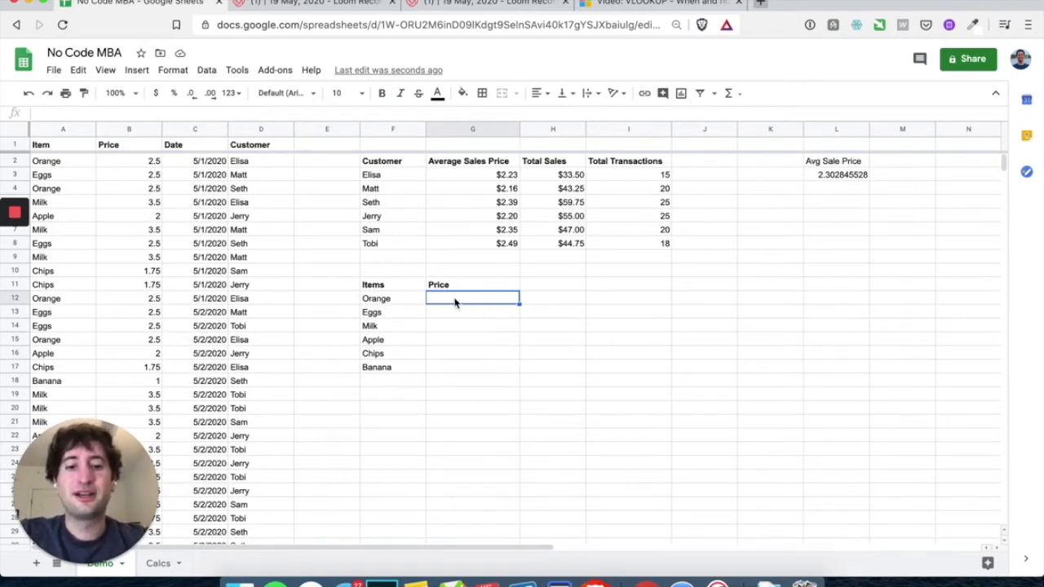
Enter =vlookup(F12,A$2:b,2,false) in G12, returning Orange's price of 2.5
text(=)
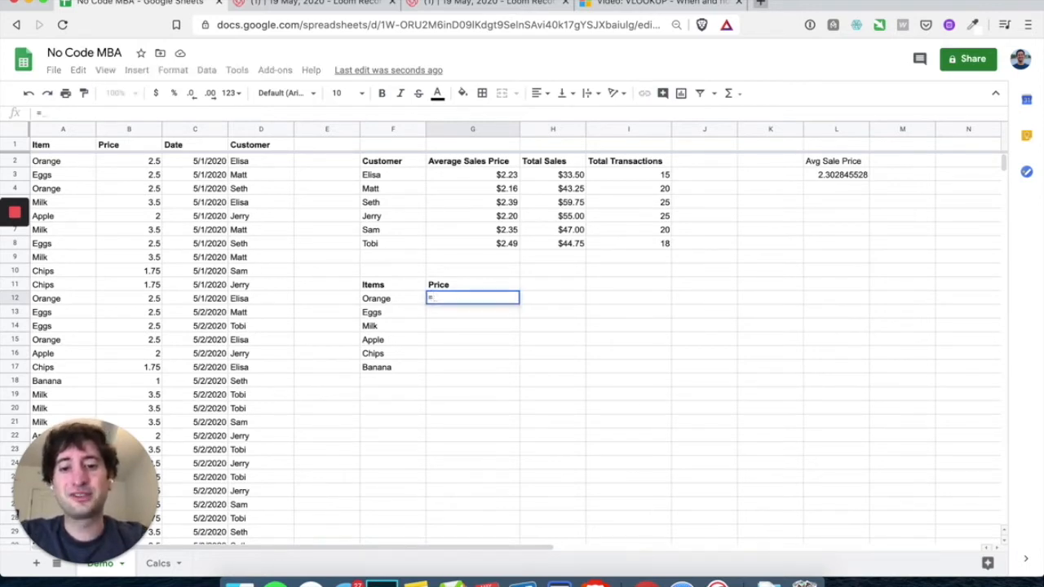
text(vlook)
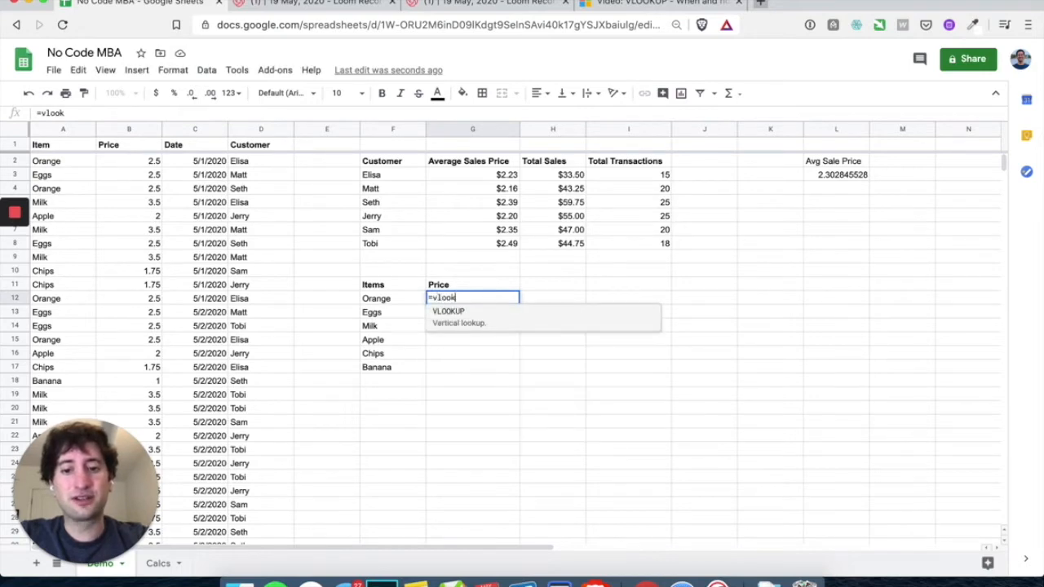
text(up()
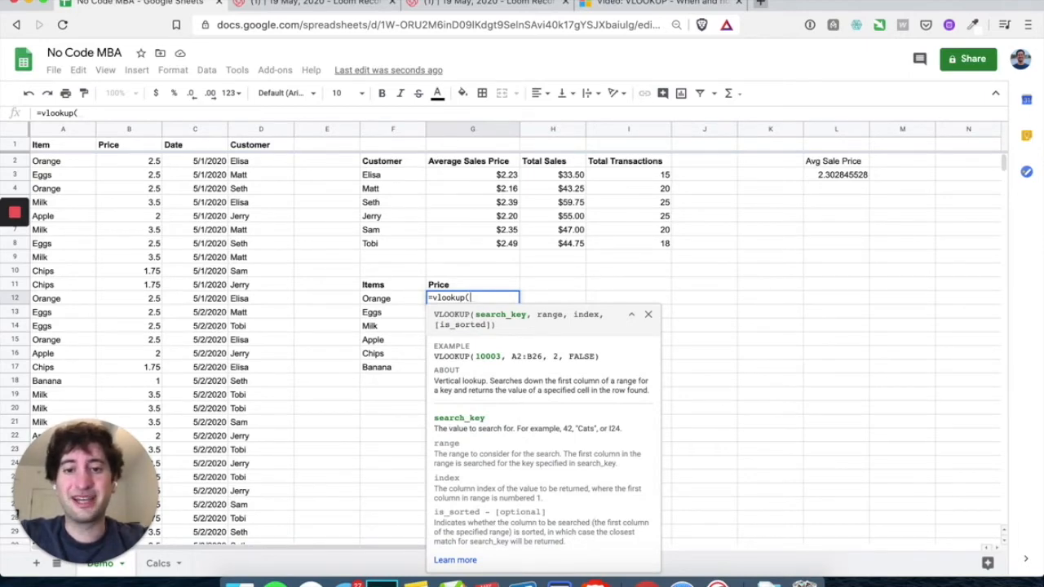
click(405, 301)
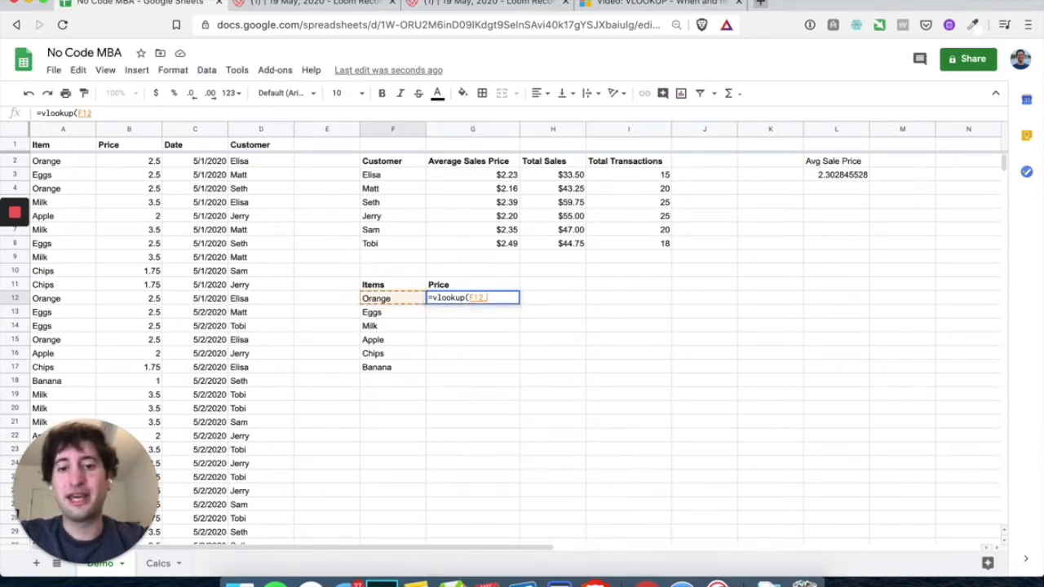
text(,)
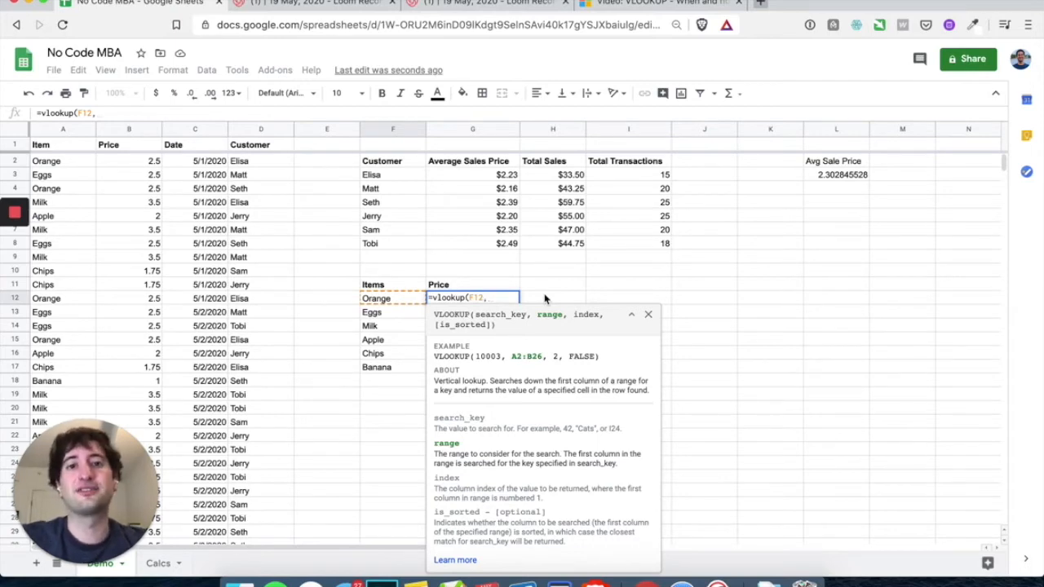
click(57, 162)
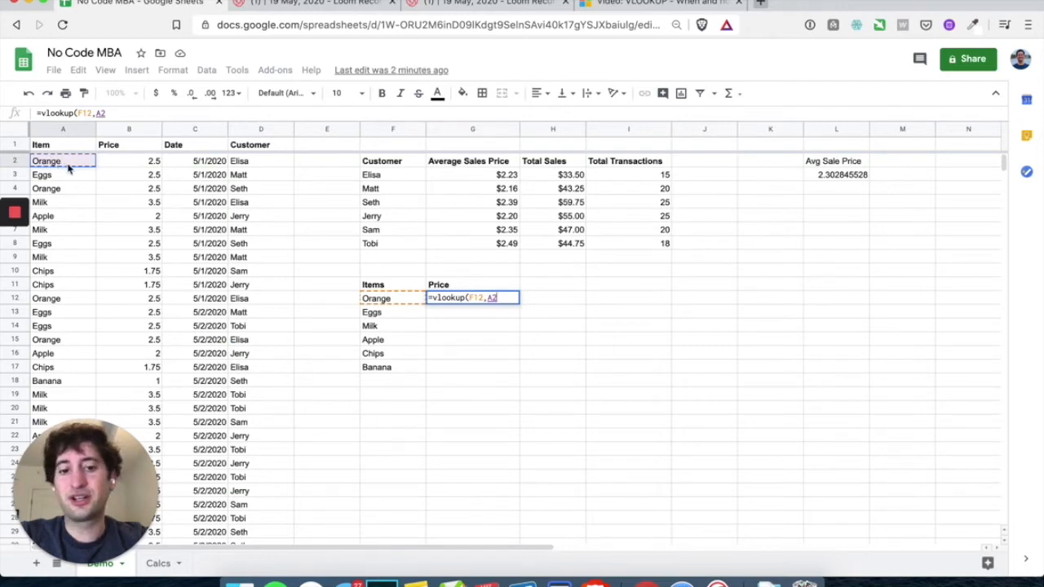
text(:b)
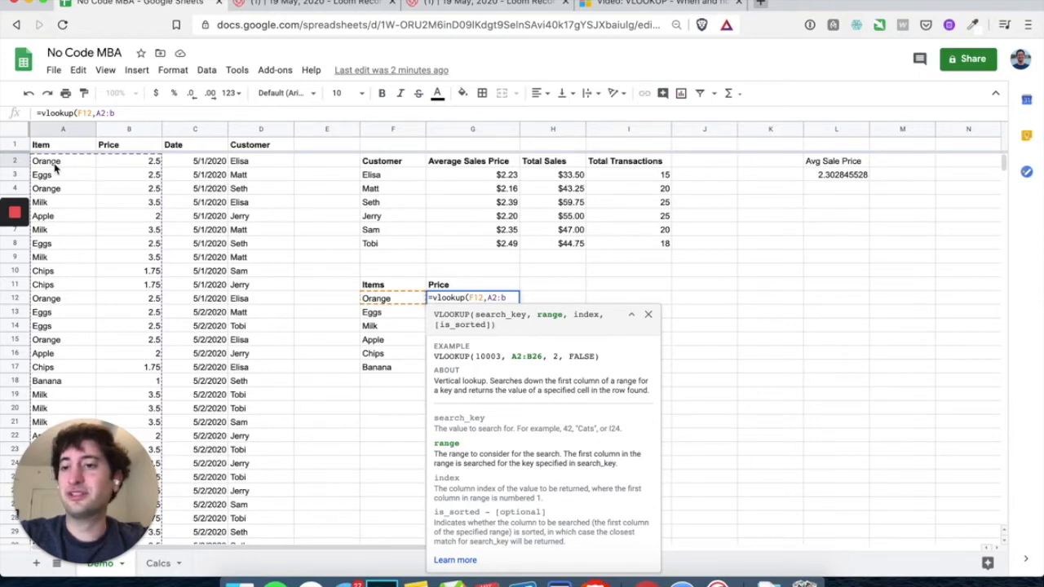
scroll(58, 169, down, 15)
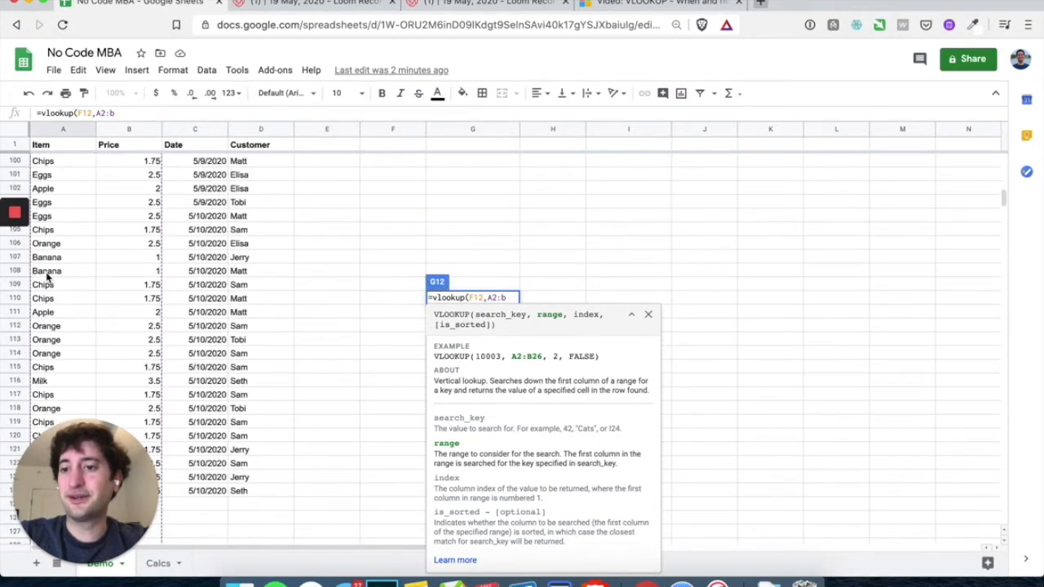
scroll(47, 276, up, 10)
scroll(166, 212, up, 8)
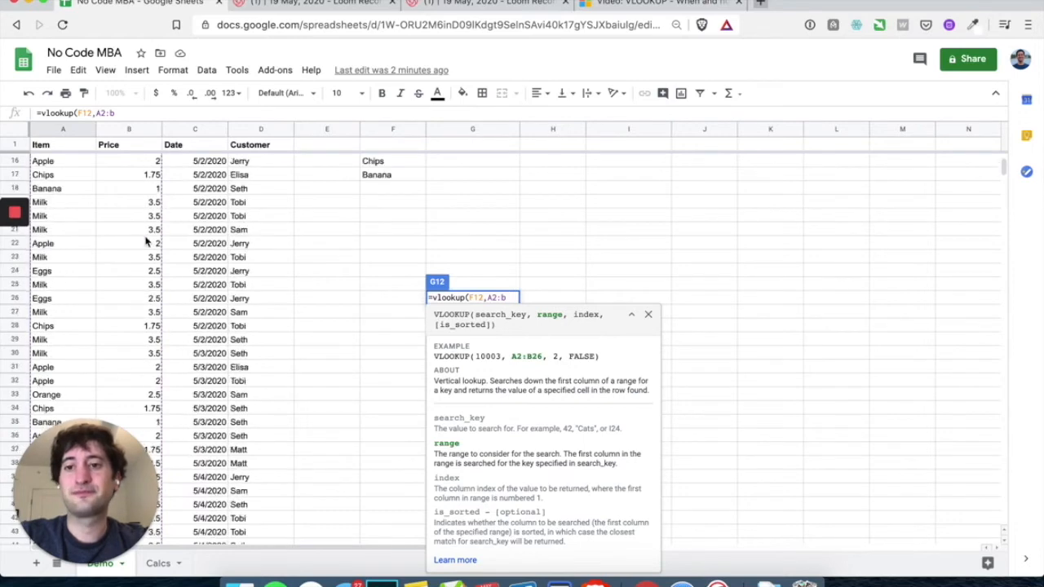
scroll(163, 216, up, 5)
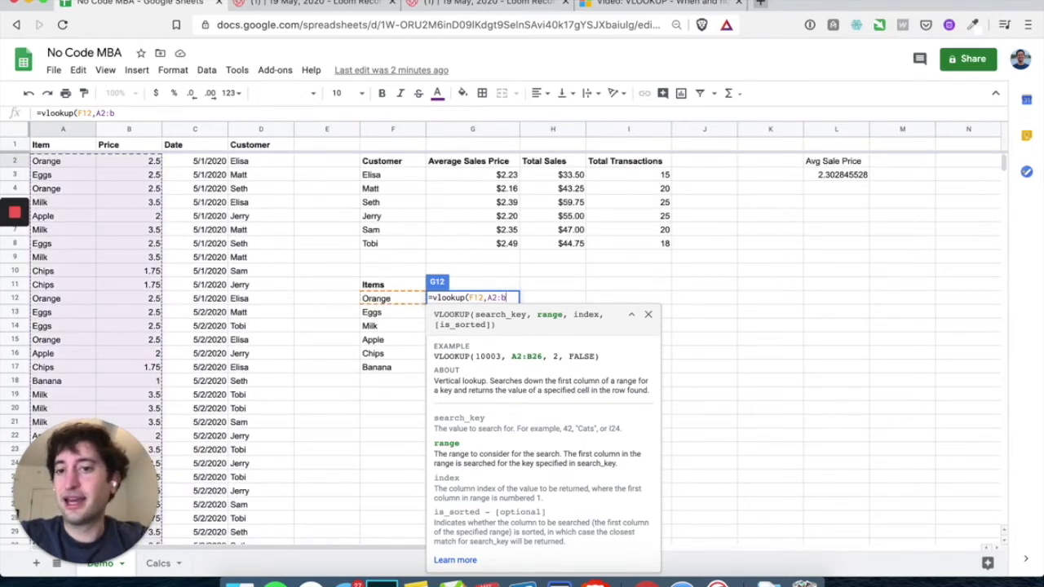
click(493, 297)
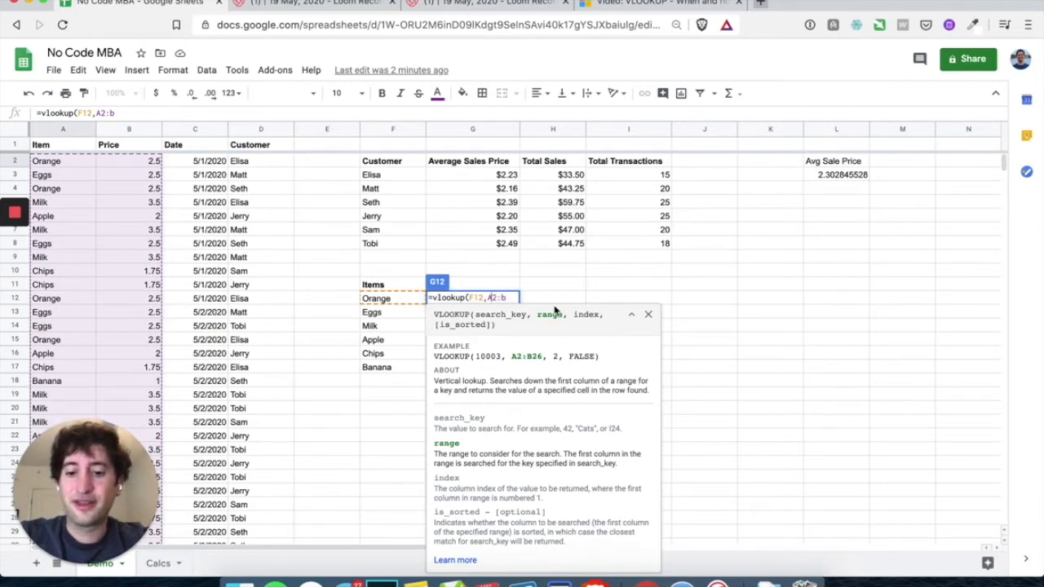
text($)
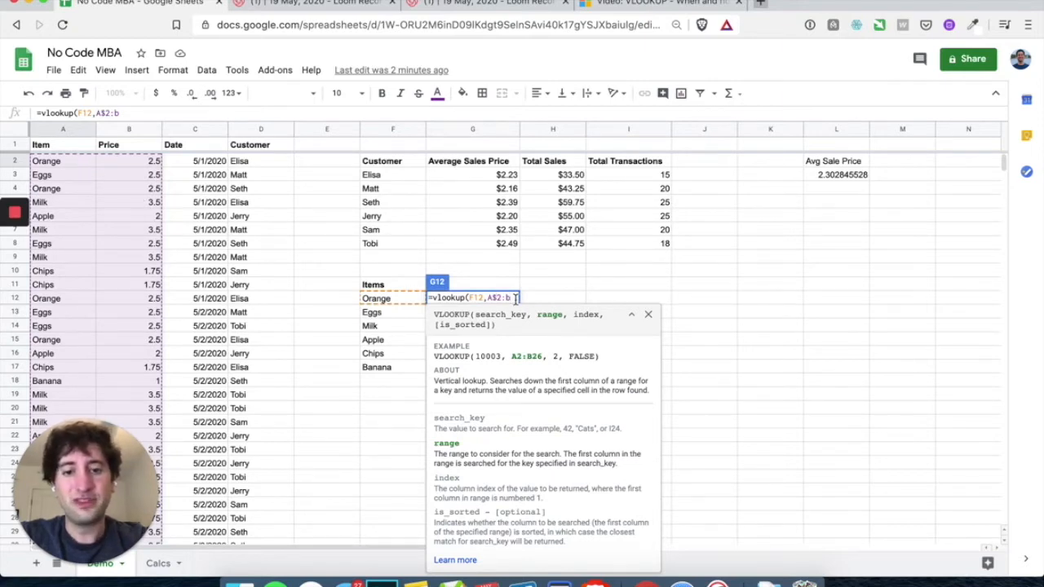
text(,)
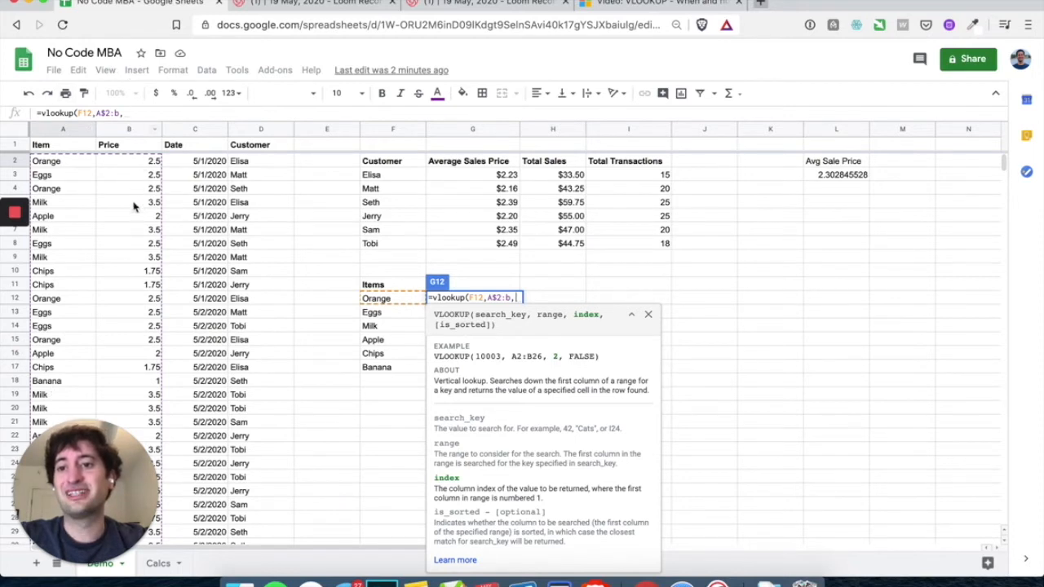
text(2)
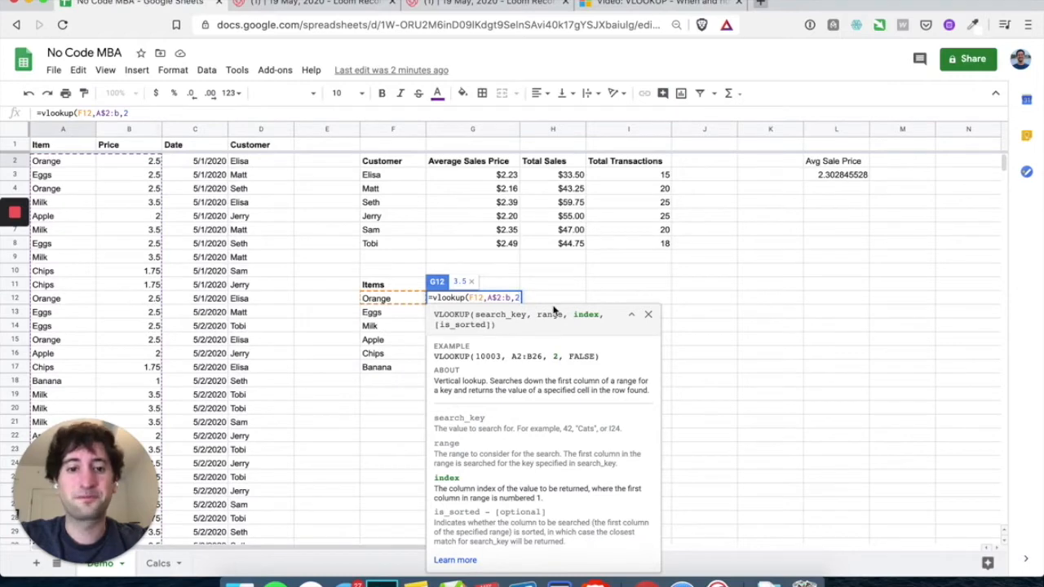
text(,)
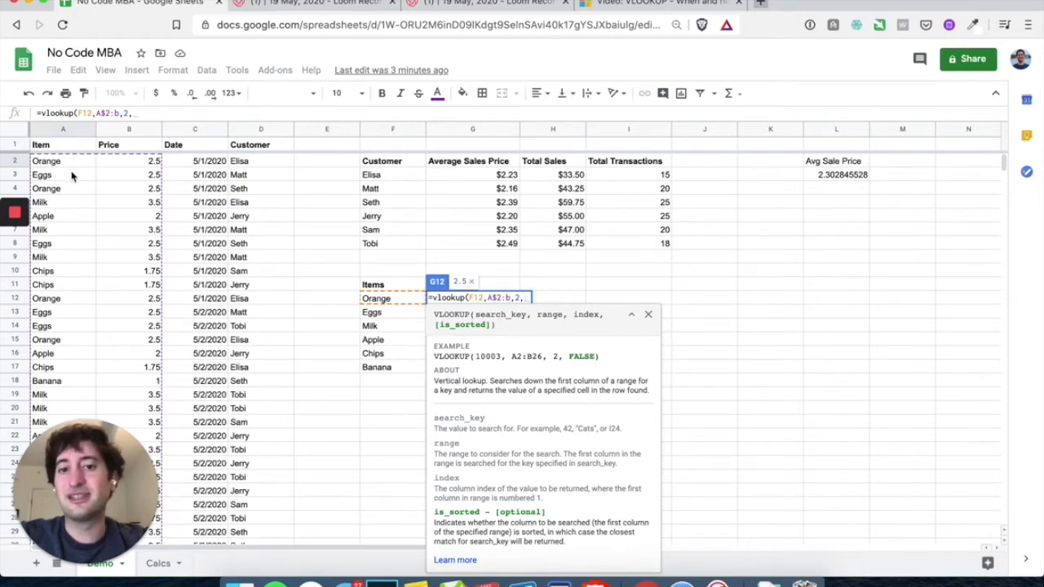
text(false)
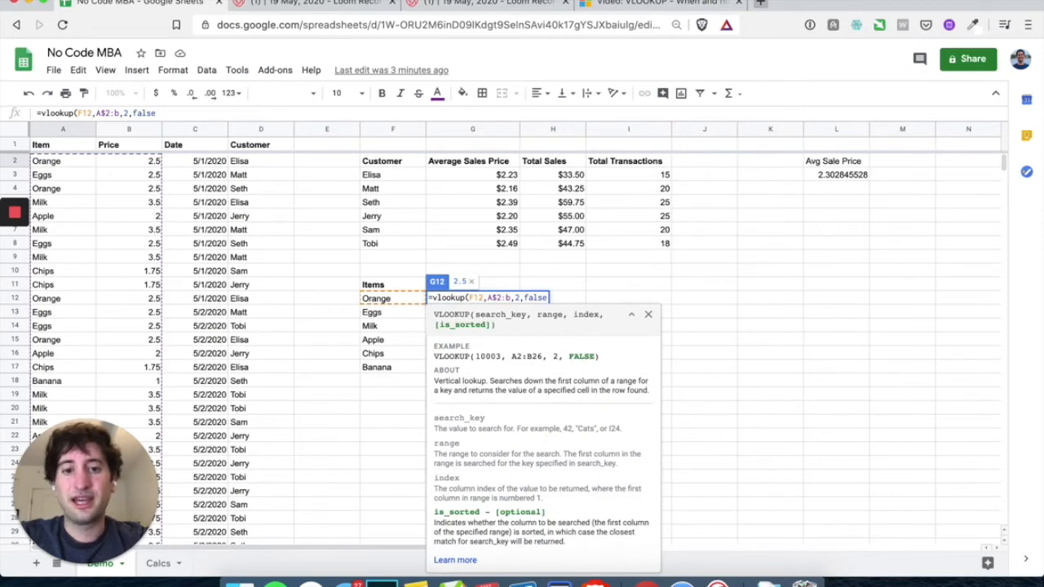
text())
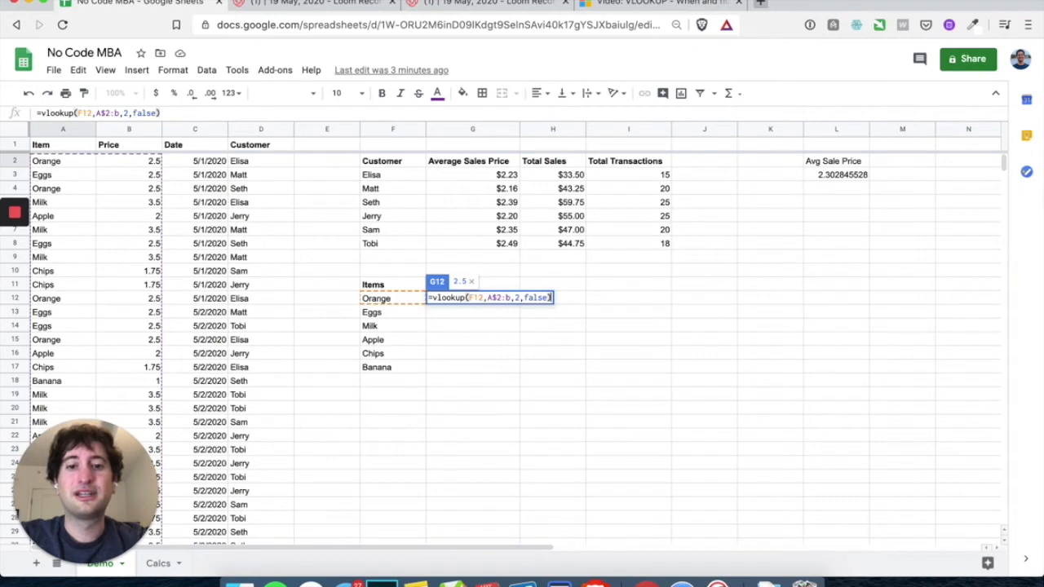
key(Return)
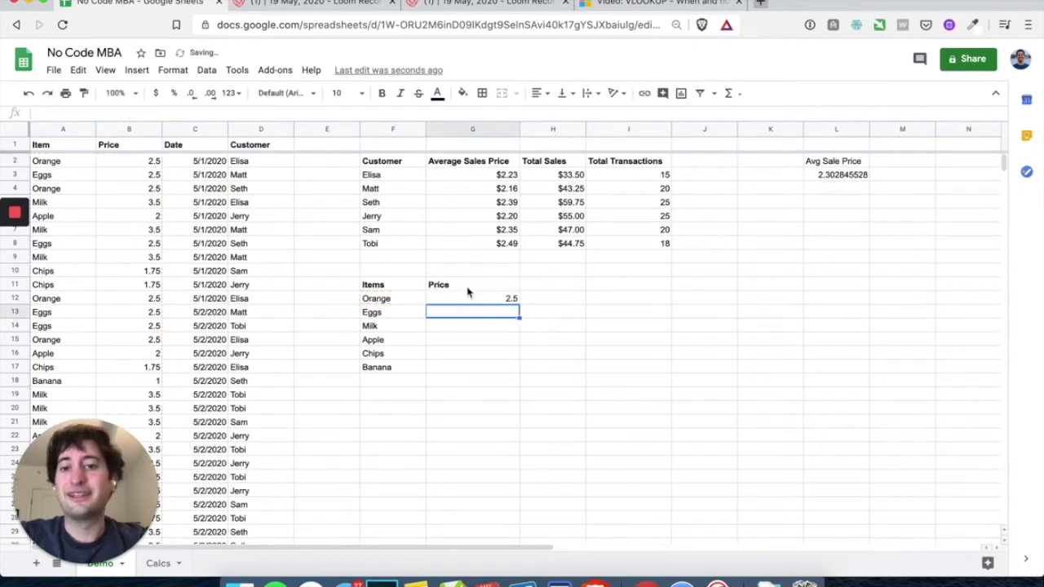
Review G12's VLOOKUP and fill it down to G17 for all six item prices
double_click(482, 301)
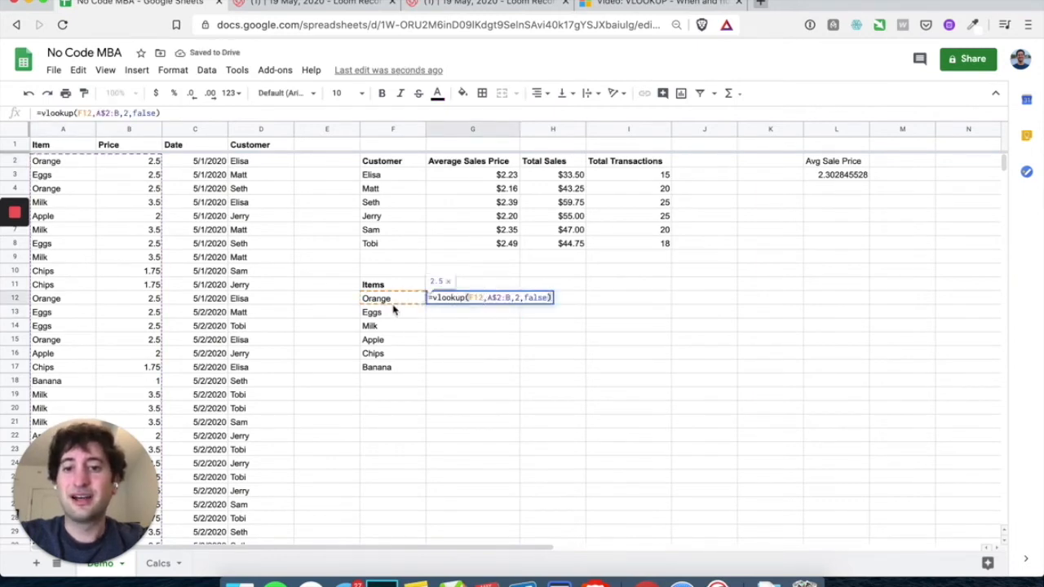
click(469, 338)
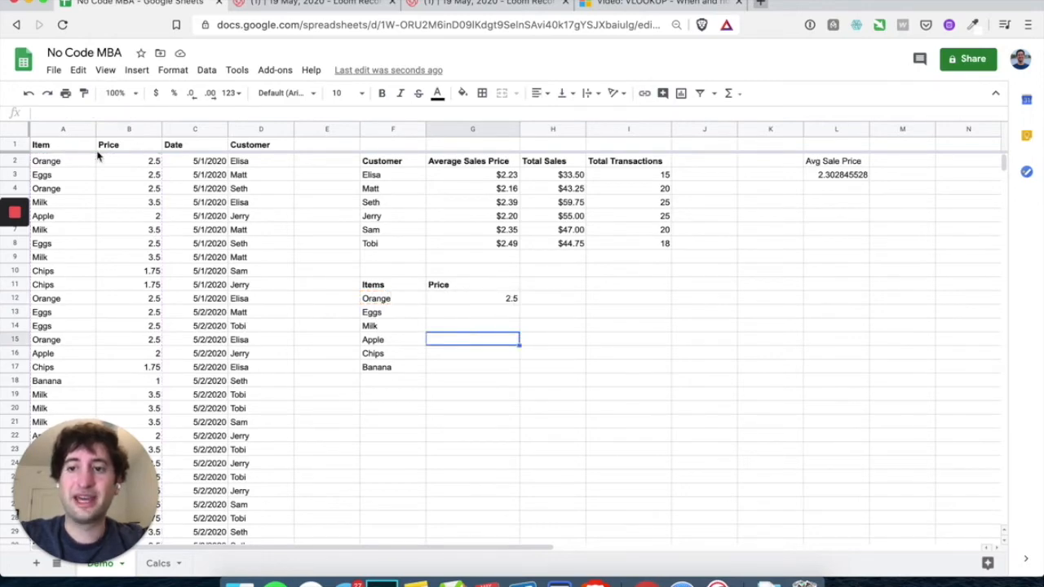
click(522, 358)
click(510, 298)
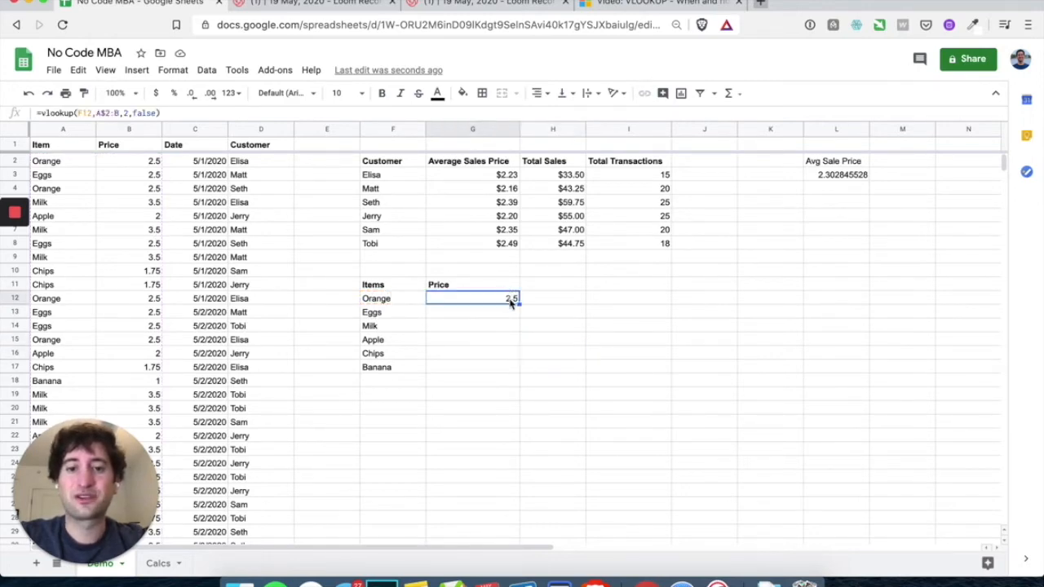
drag(517, 304, 517, 373)
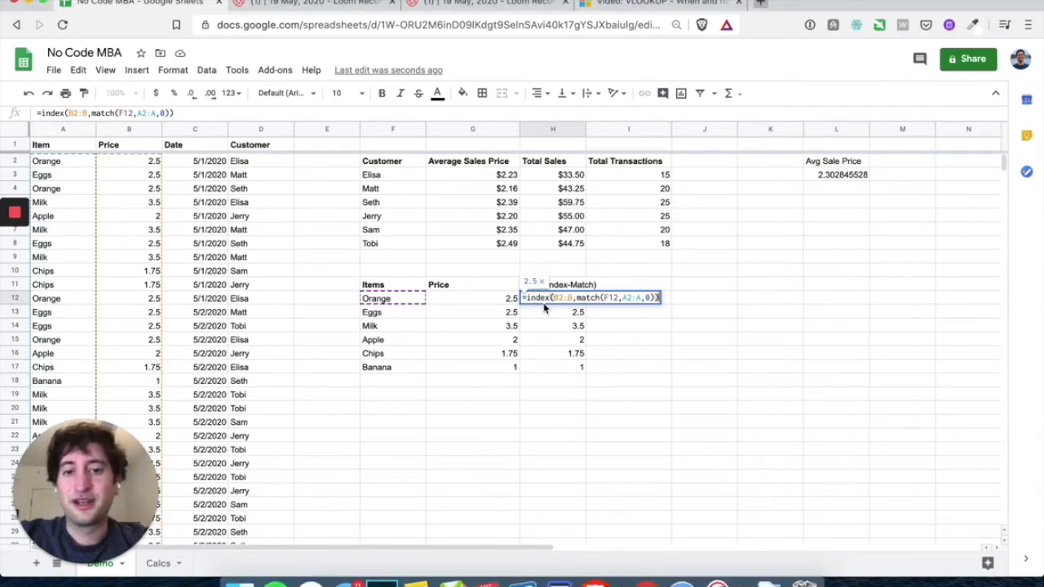
Walk through the INDEX price range B2:B and MATCH item range A2:A in H12
click(531, 298)
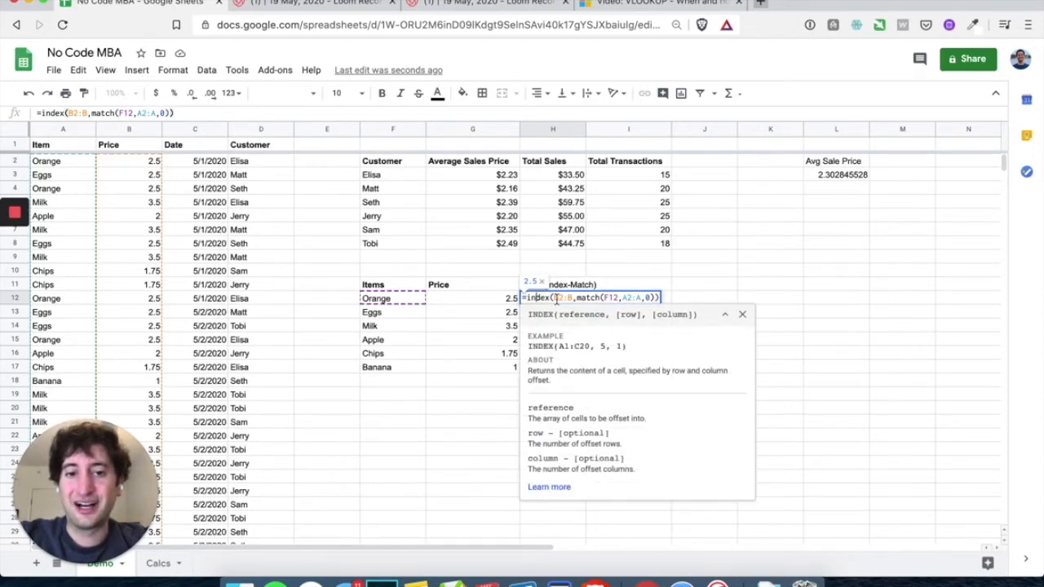
click(557, 298)
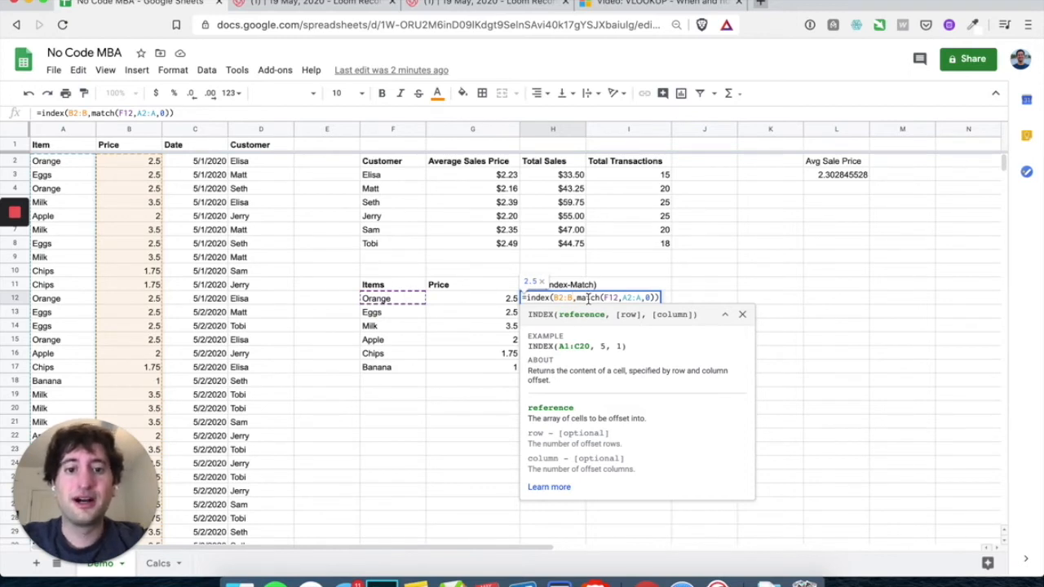
mouse_move(15, 247)
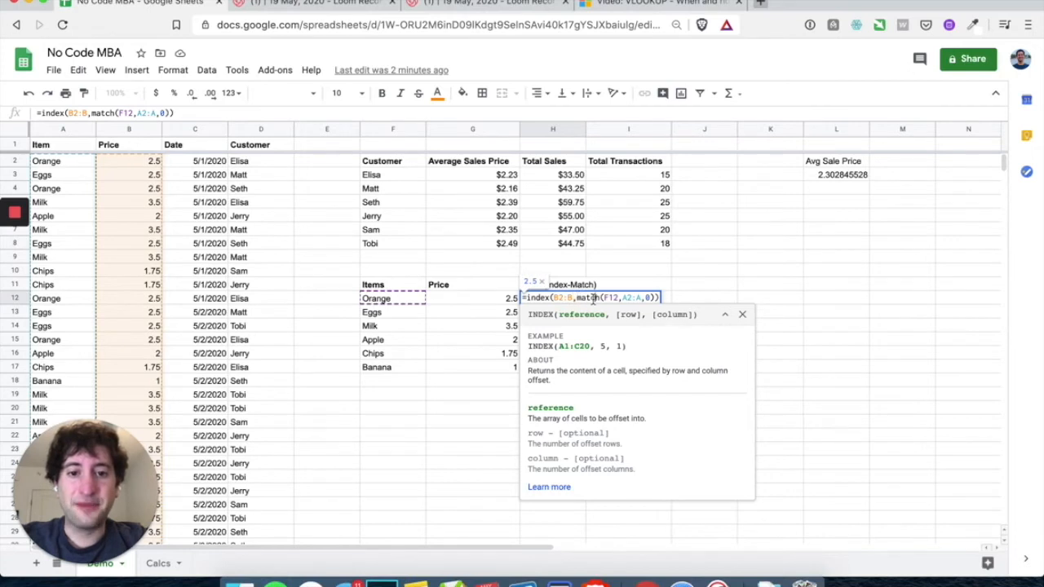
click(594, 298)
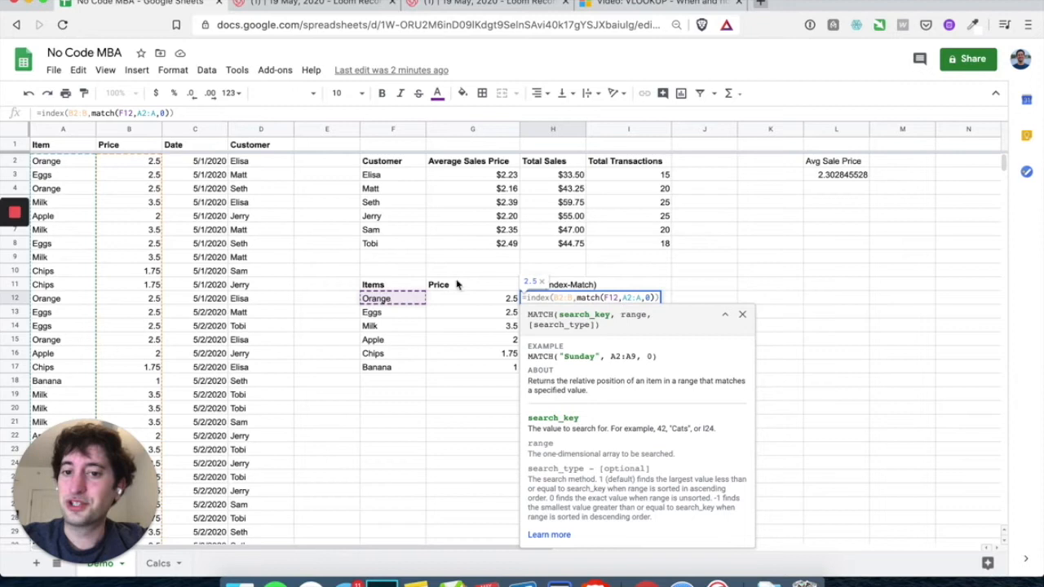
click(624, 297)
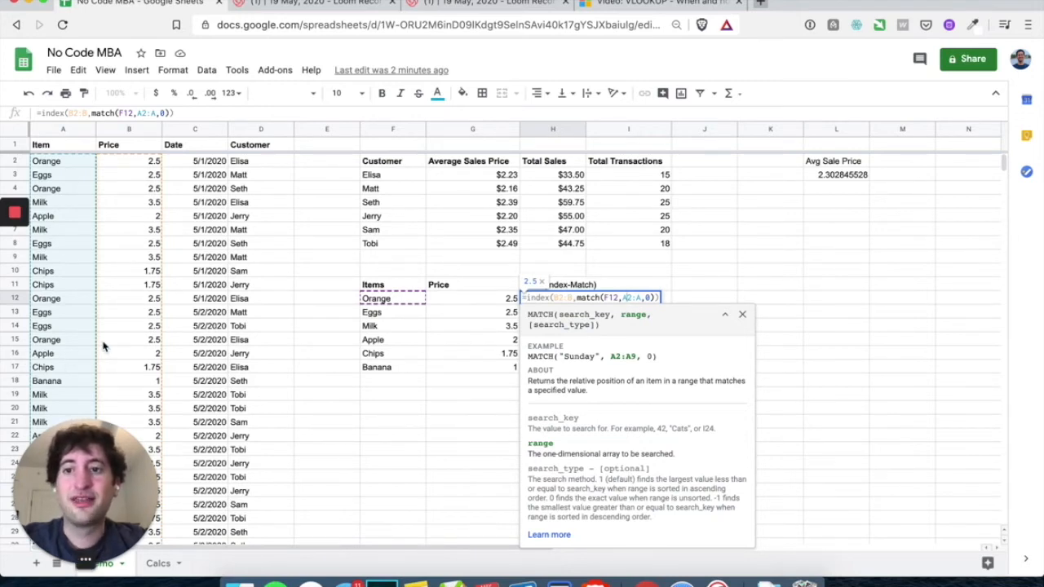
click(568, 298)
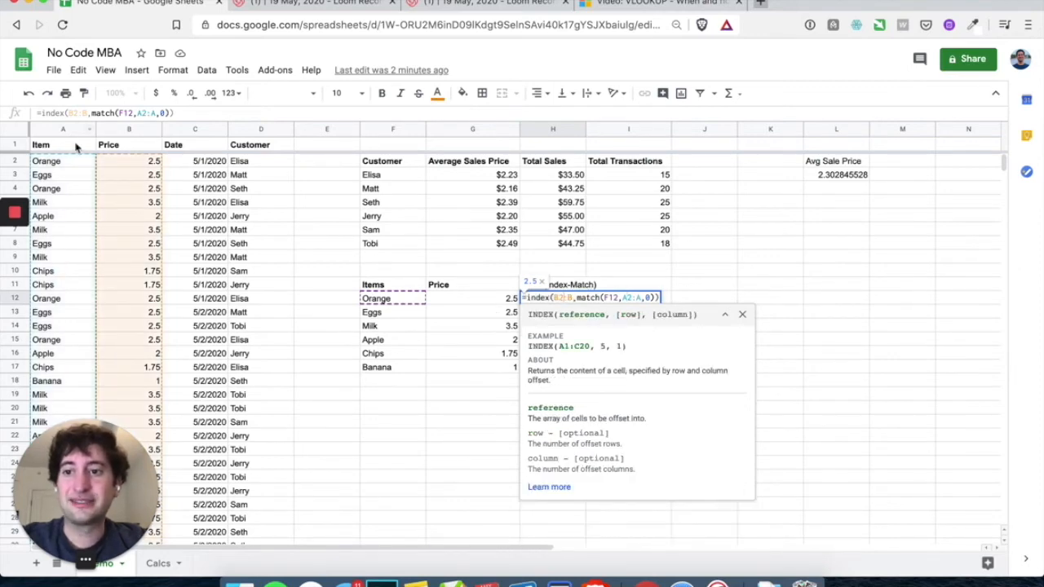
scroll(77, 338, down, 3)
scroll(85, 343, up, 3)
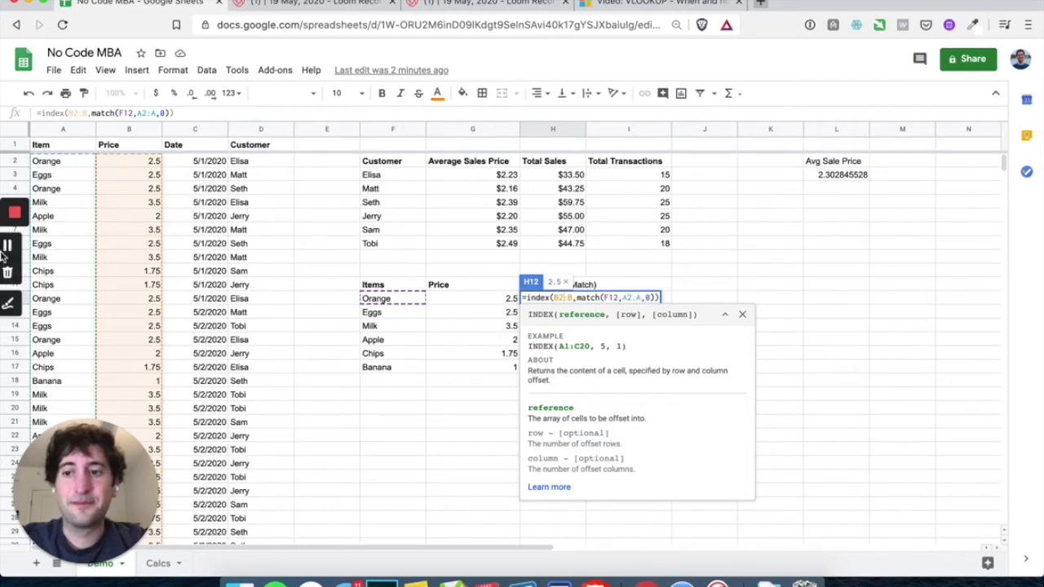
click(9, 246)
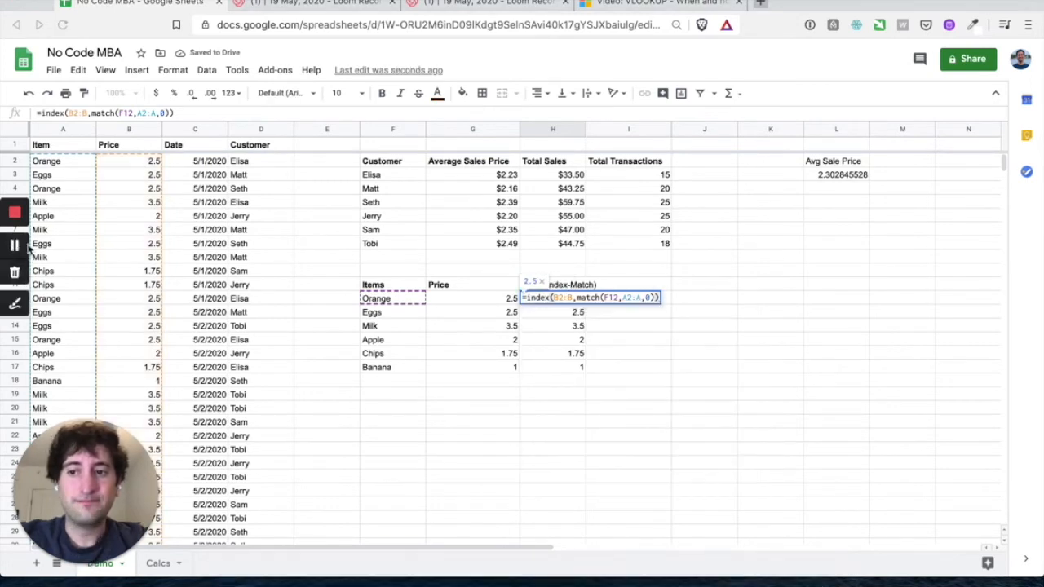
Close =index(B2:B,match(F12,A2:A,0)) in H12 so it returns Orange's price, 2.5
click(619, 300)
click(561, 298)
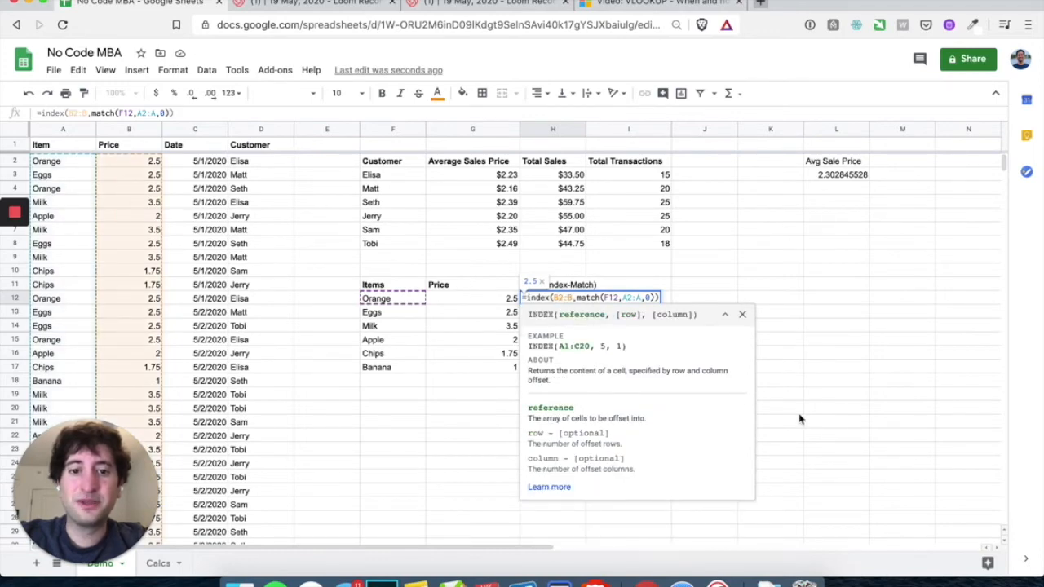
click(609, 298)
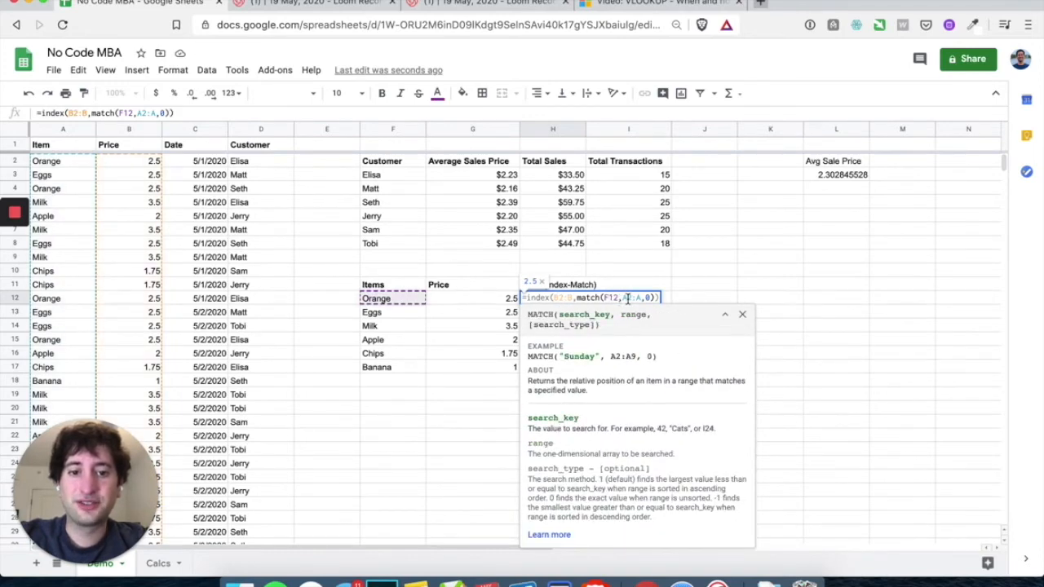
click(622, 298)
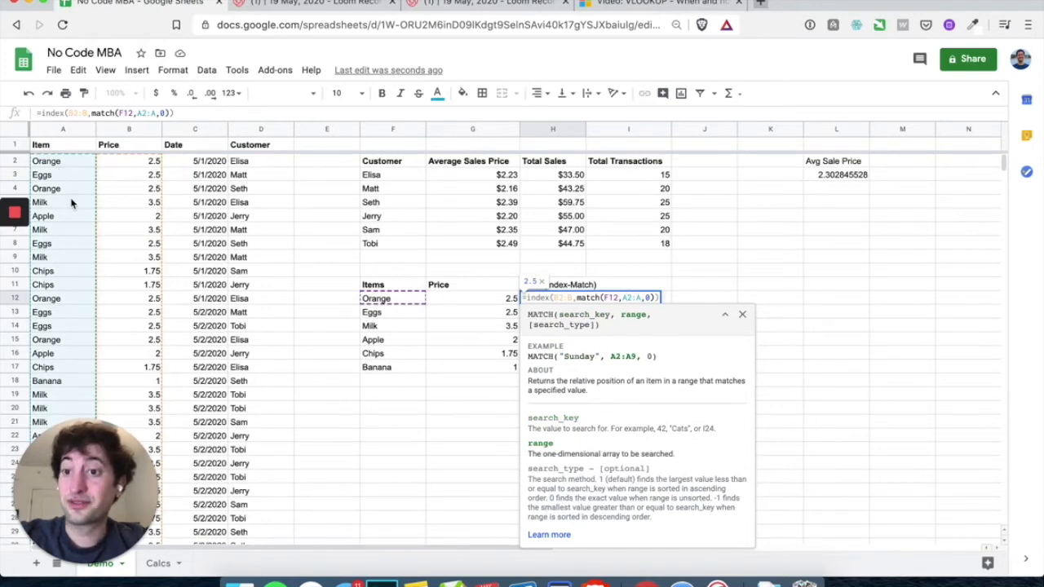
click(648, 299)
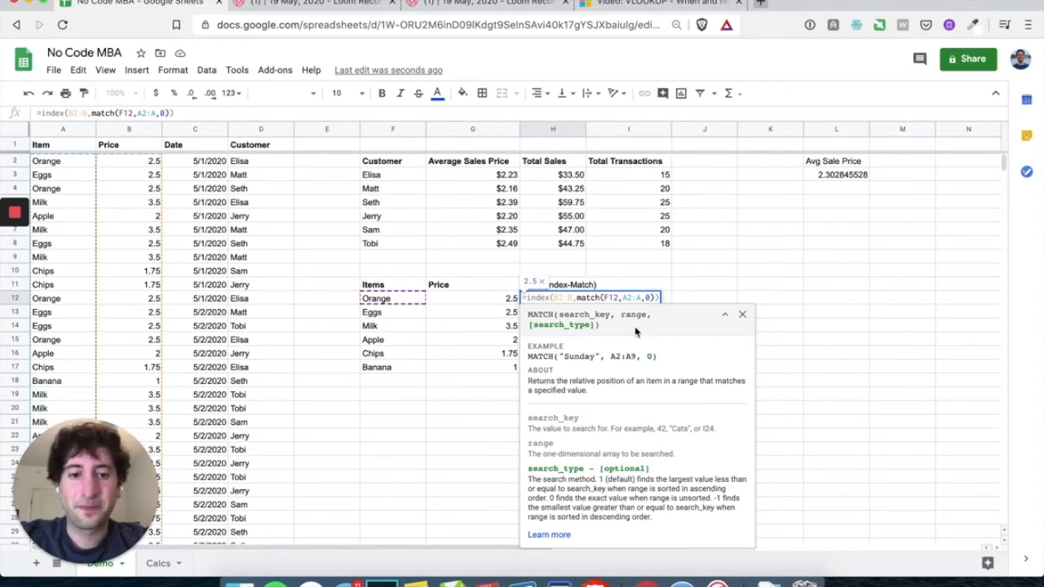
mouse_move(24, 250)
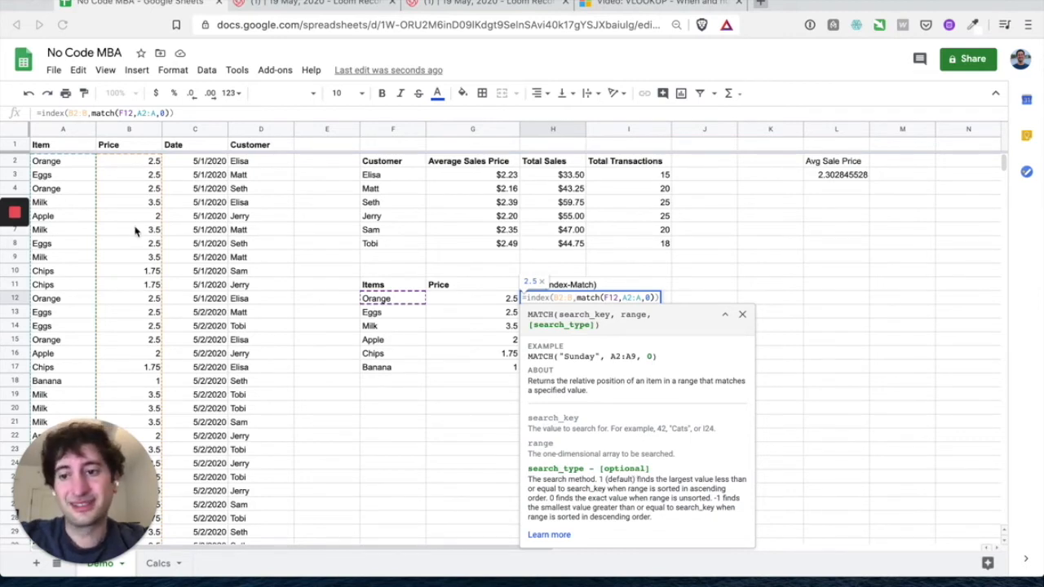
click(656, 298)
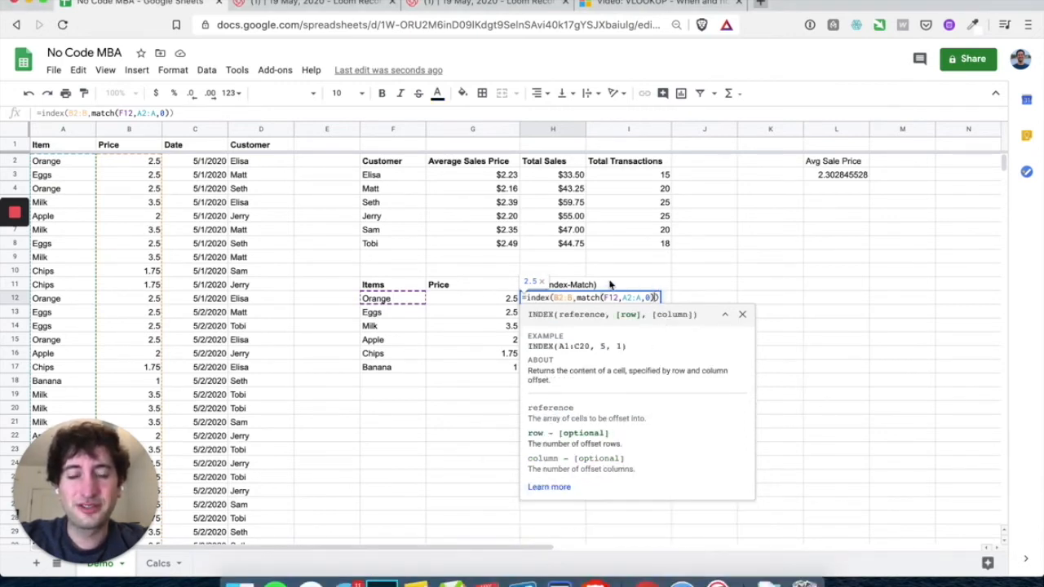
text())
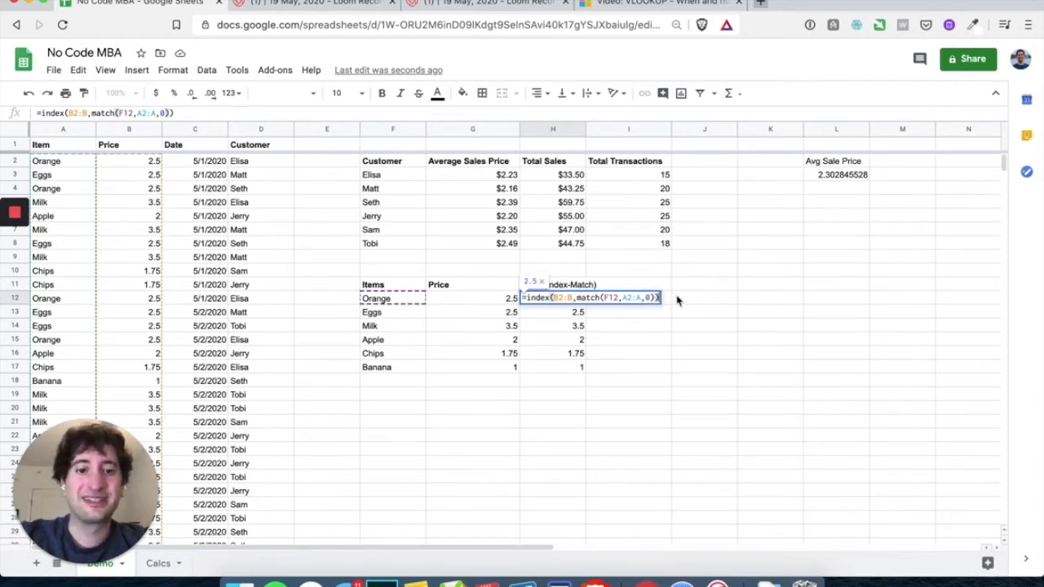
key(Return)
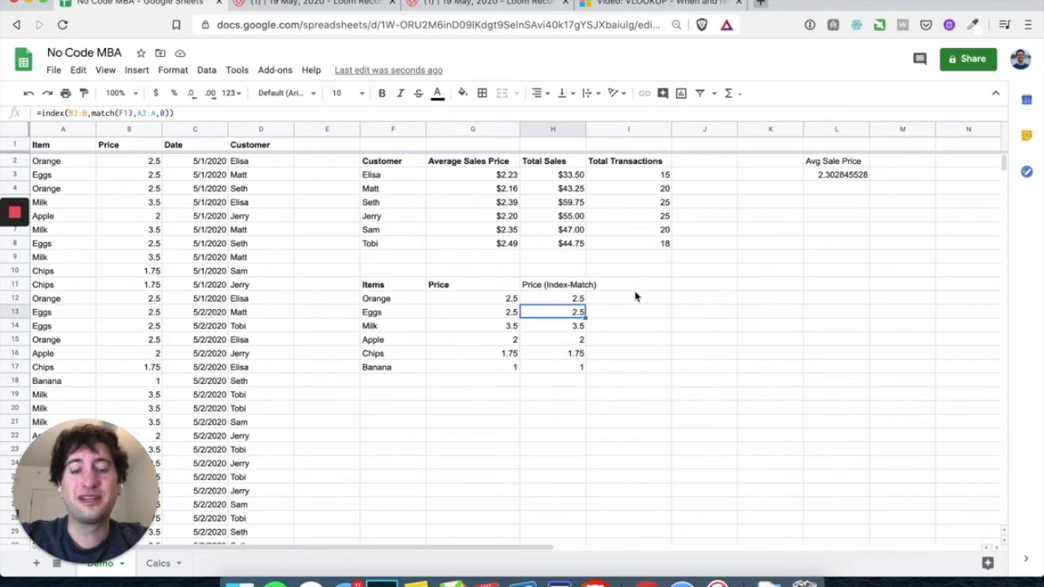
Restore the closing parenthesis of H12's INDEX-MATCH formula and commit it
double_click(559, 298)
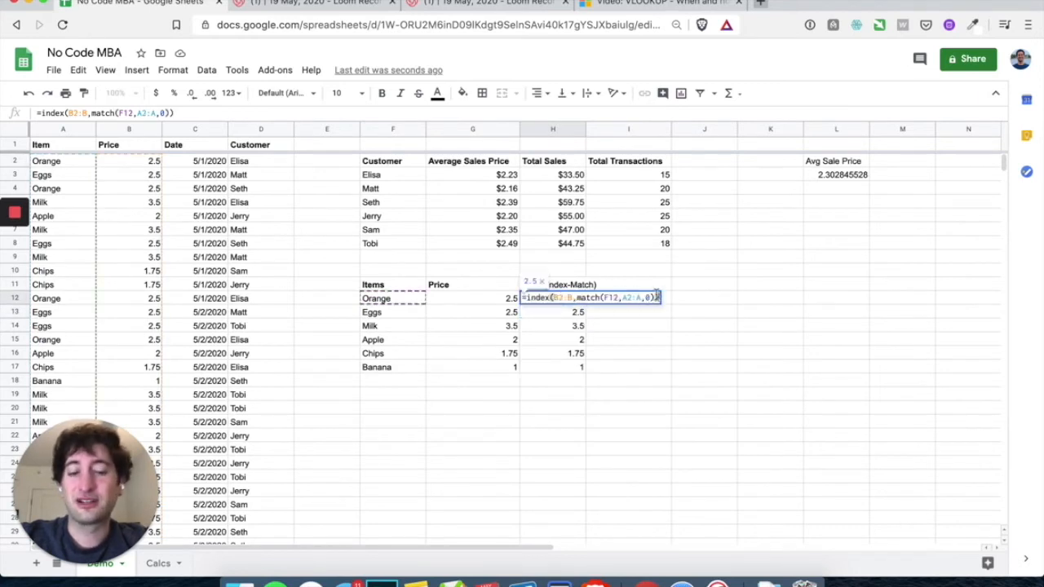
drag(655, 298, 665, 301)
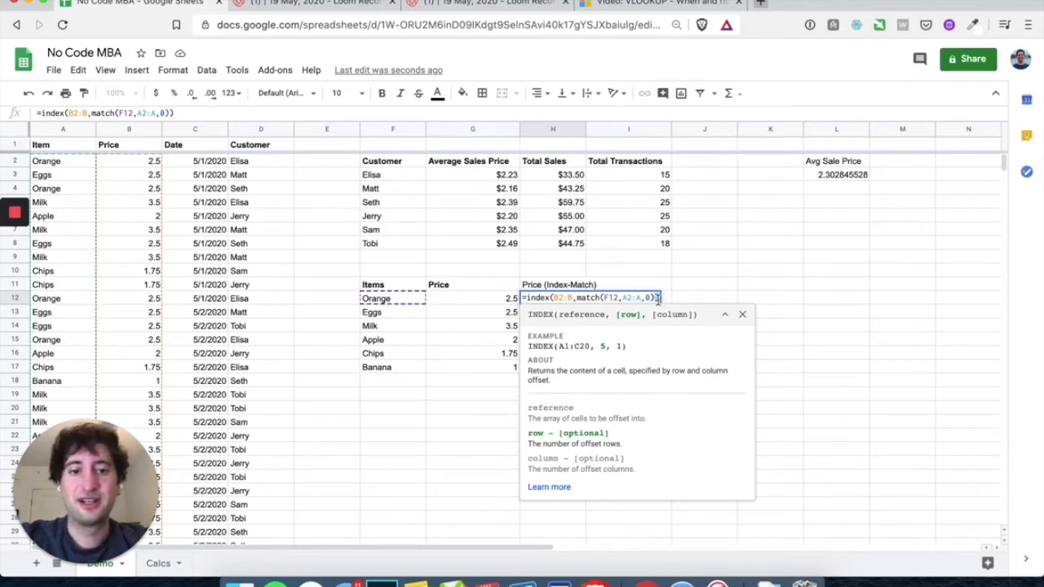
key(BackSpace)
click(610, 299)
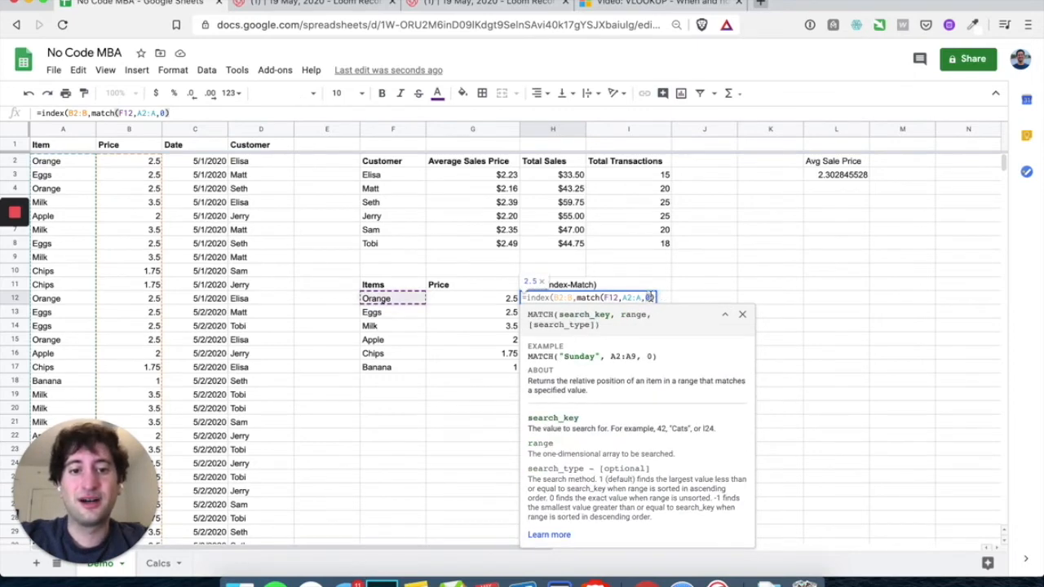
click(653, 298)
text())
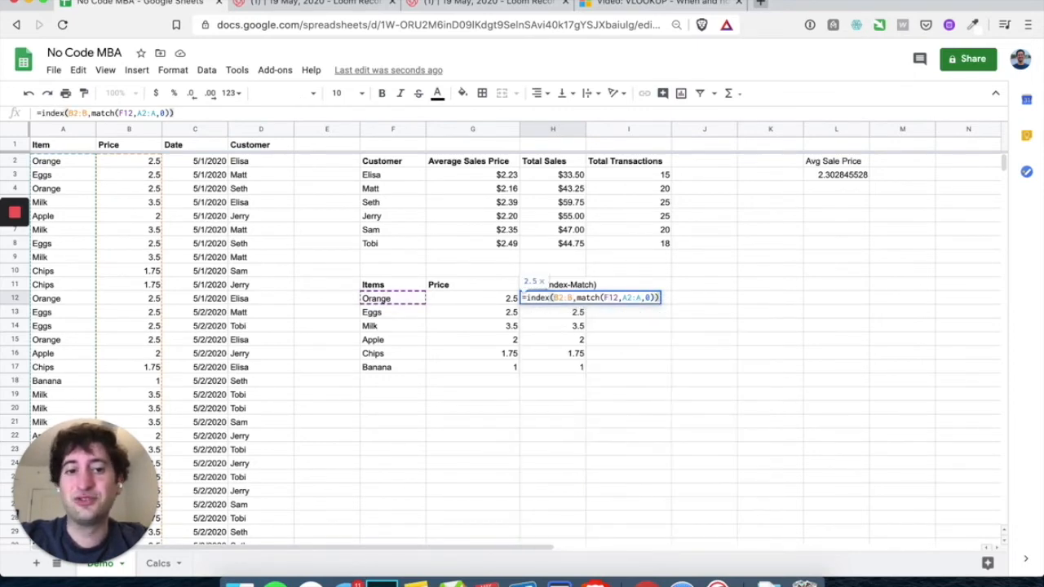
key(Return)
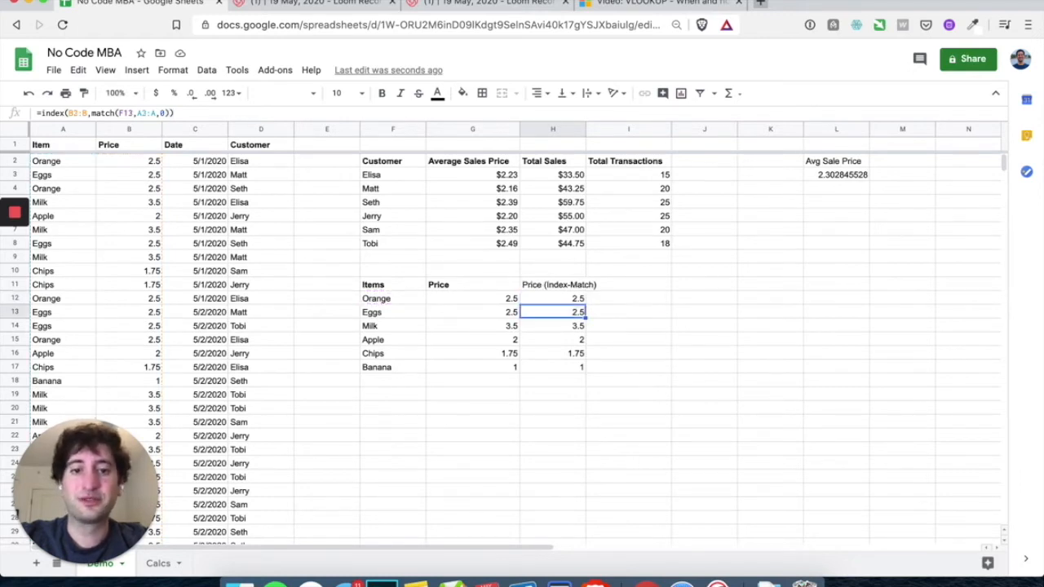
Review H12's references and copy its formula down through H17
double_click(565, 299)
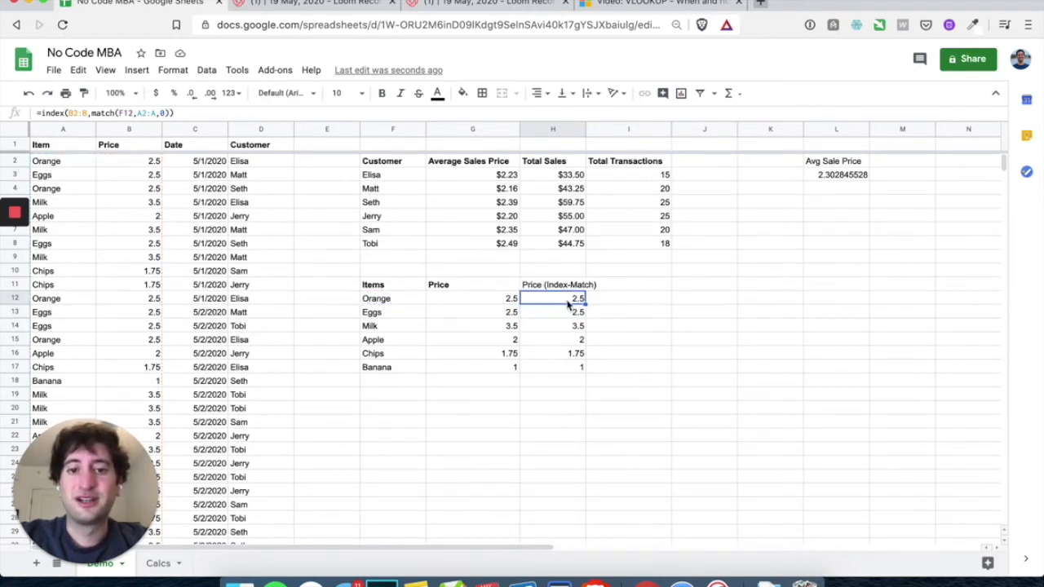
click(543, 328)
click(562, 300)
drag(585, 305, 577, 367)
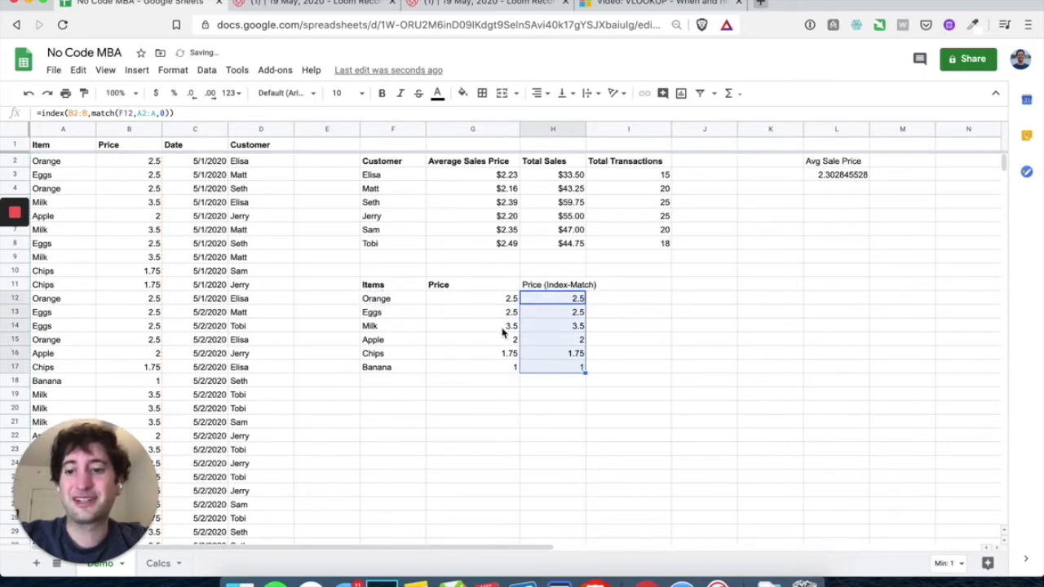
Clear the INDEX-MATCH price results in H12:H18, keeping only the header
click(625, 288)
drag(570, 303, 571, 387)
key(Delete)
Enter =index(b$2:b,match(F12,a$2:a,0)) in H12, with both ranges anchored at row 2
click(555, 301)
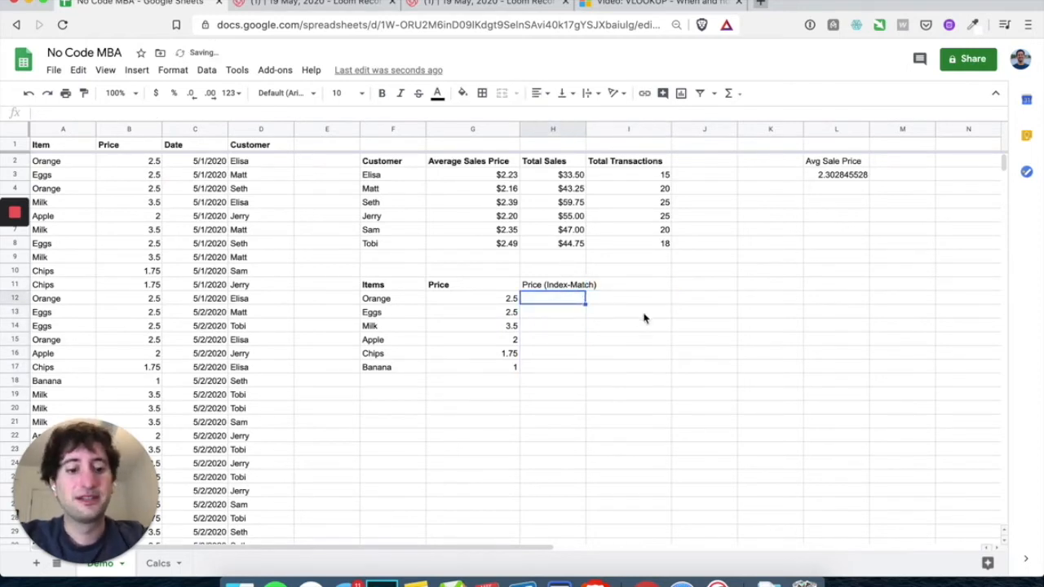
text(=index)
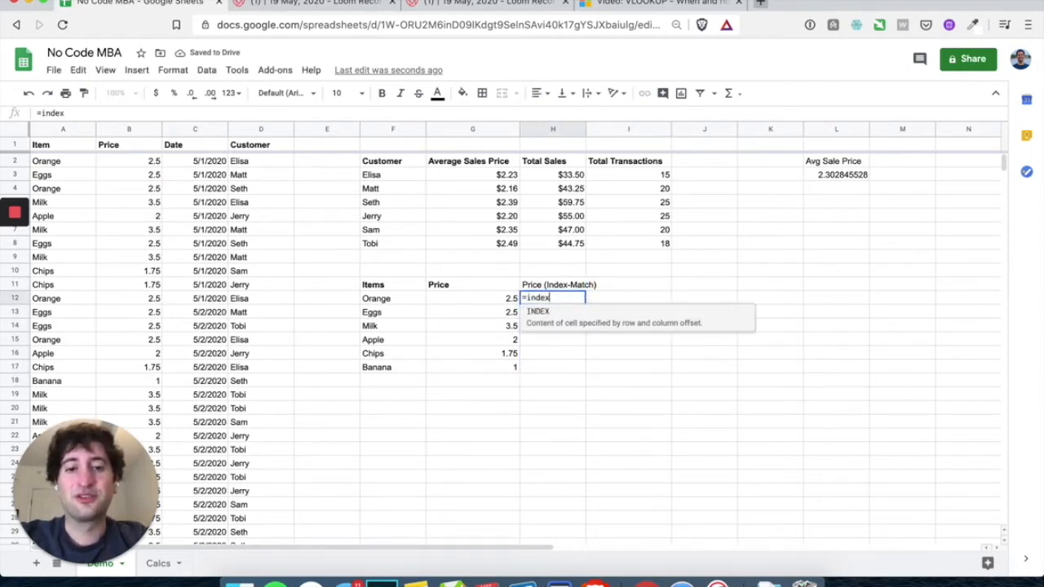
text(()
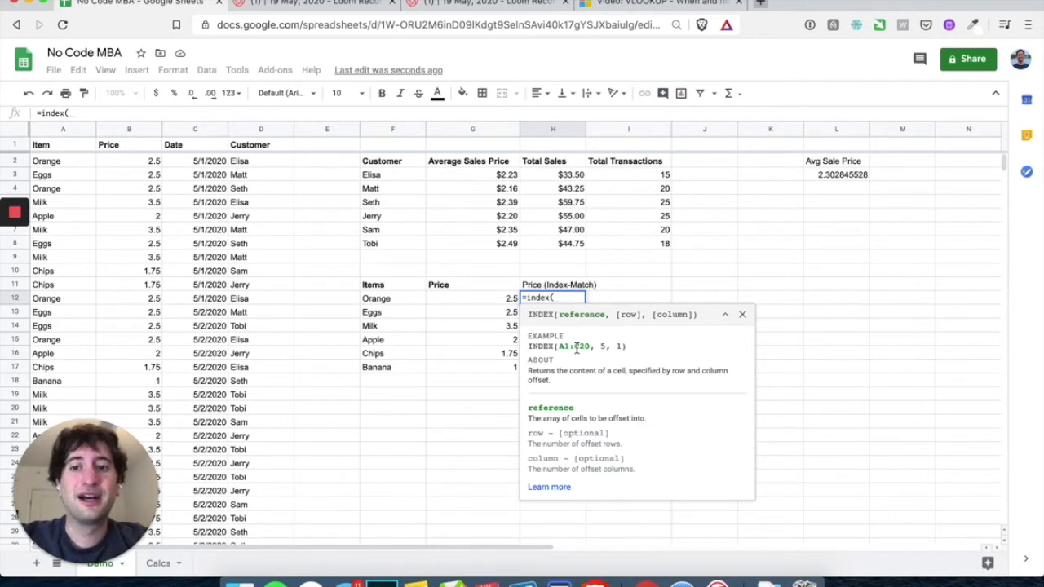
text(b2:b)
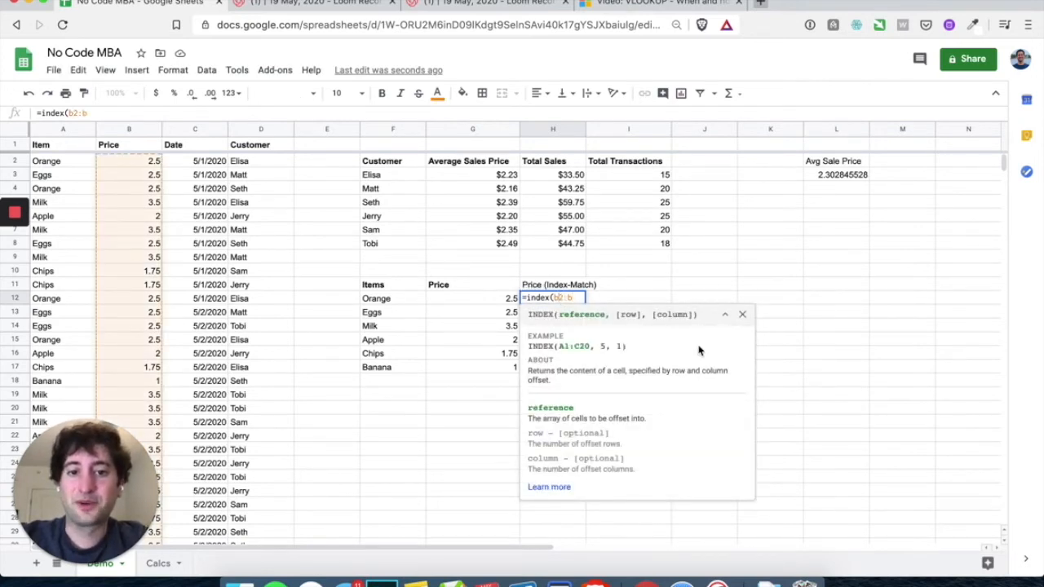
key(Left)
key(Left)
key(Left)
text($)
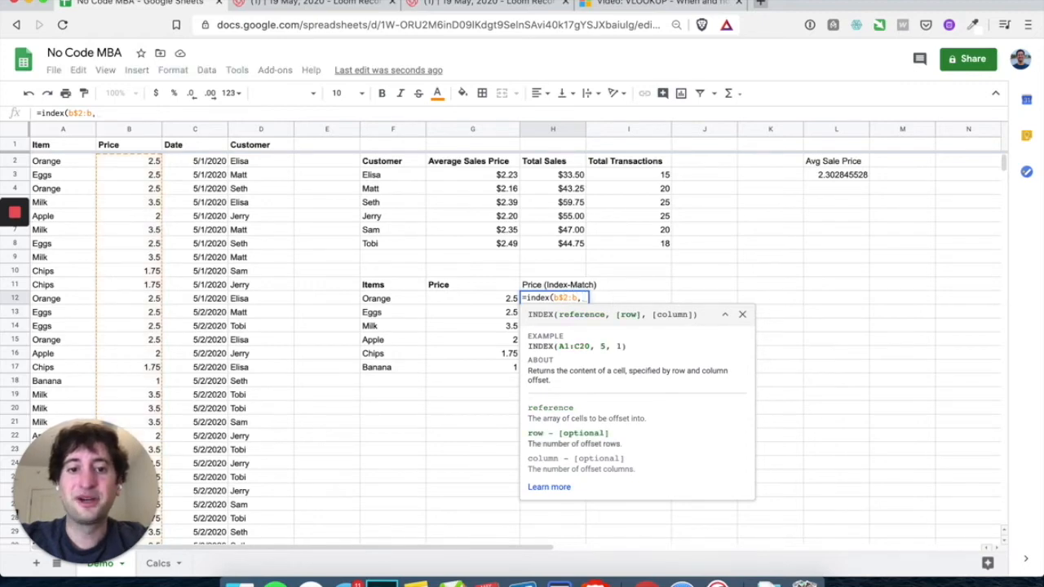
text(,match()
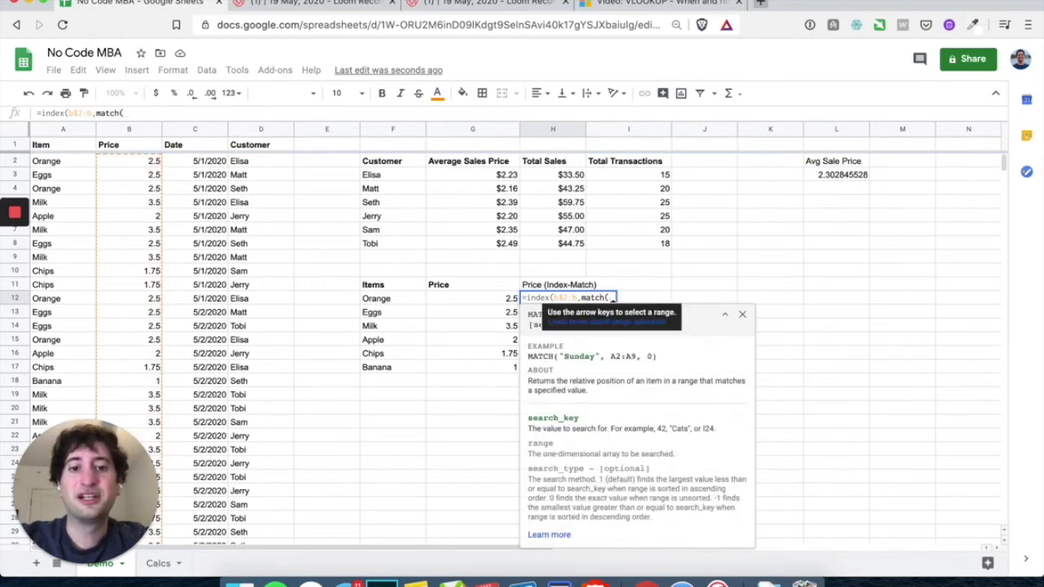
click(377, 300)
text(,)
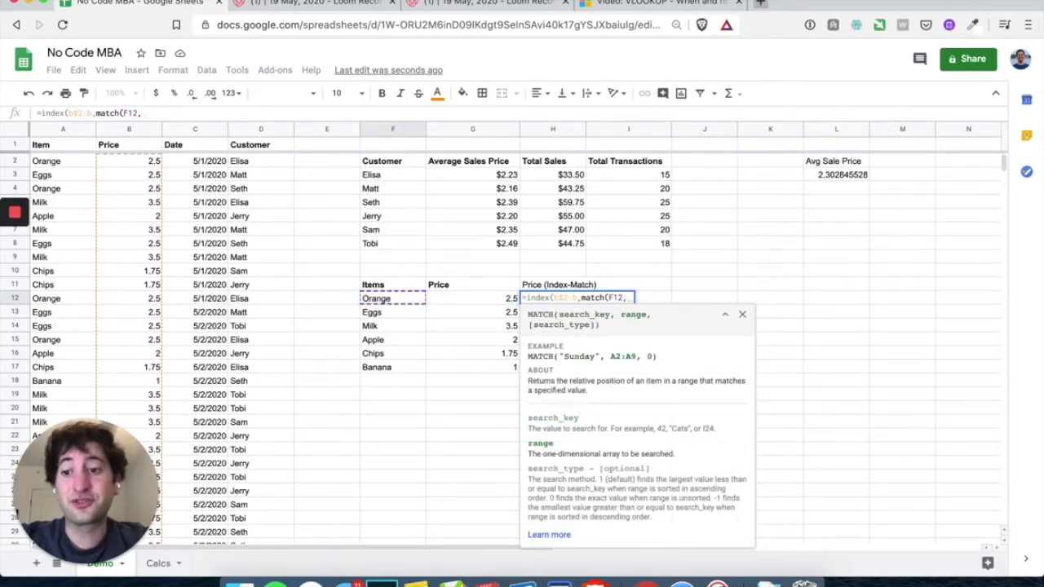
text(a)
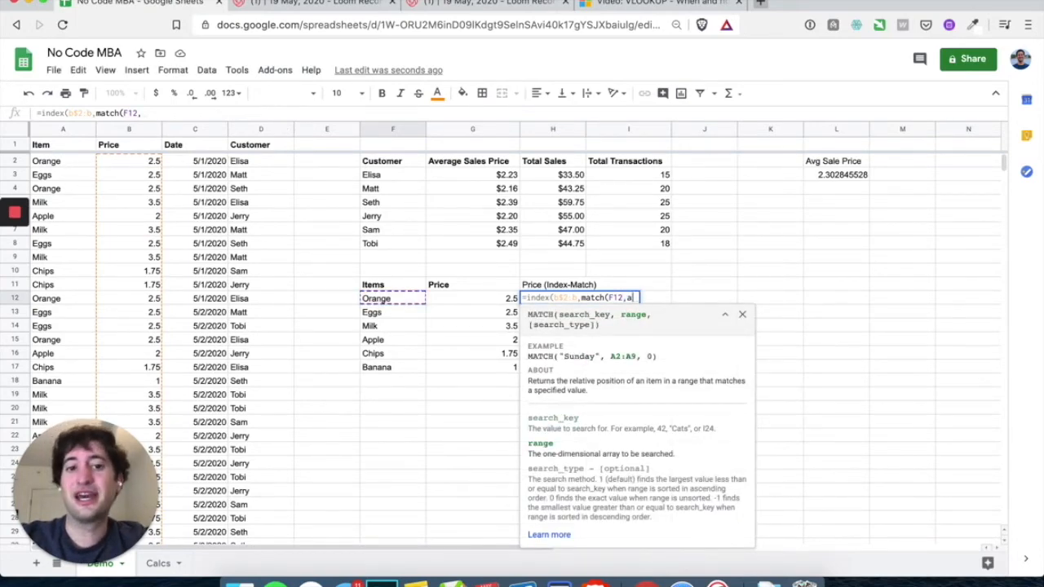
text(2:a)
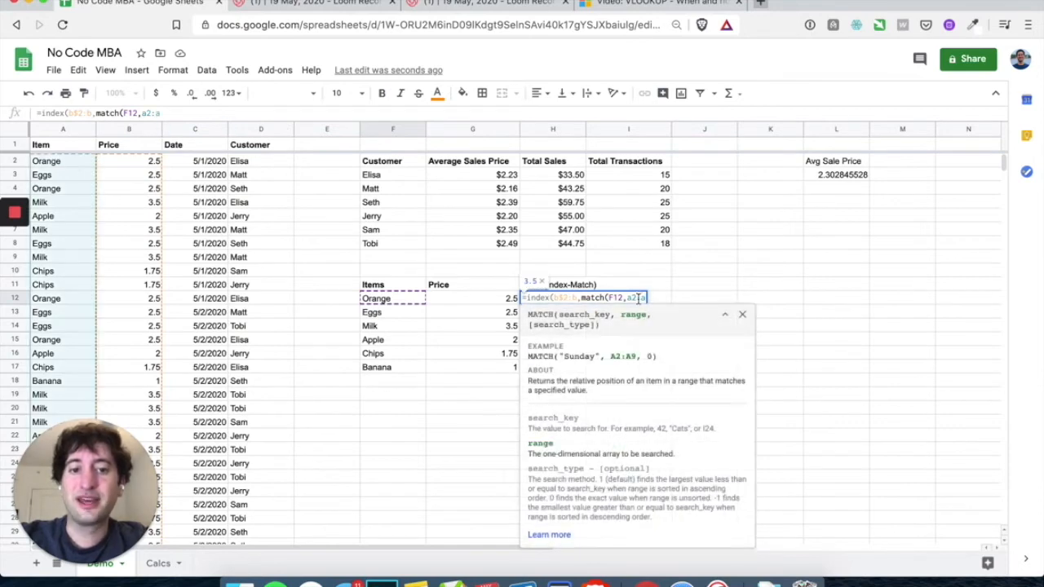
key(Left)
key(Left)
key(Left)
text($2:a)
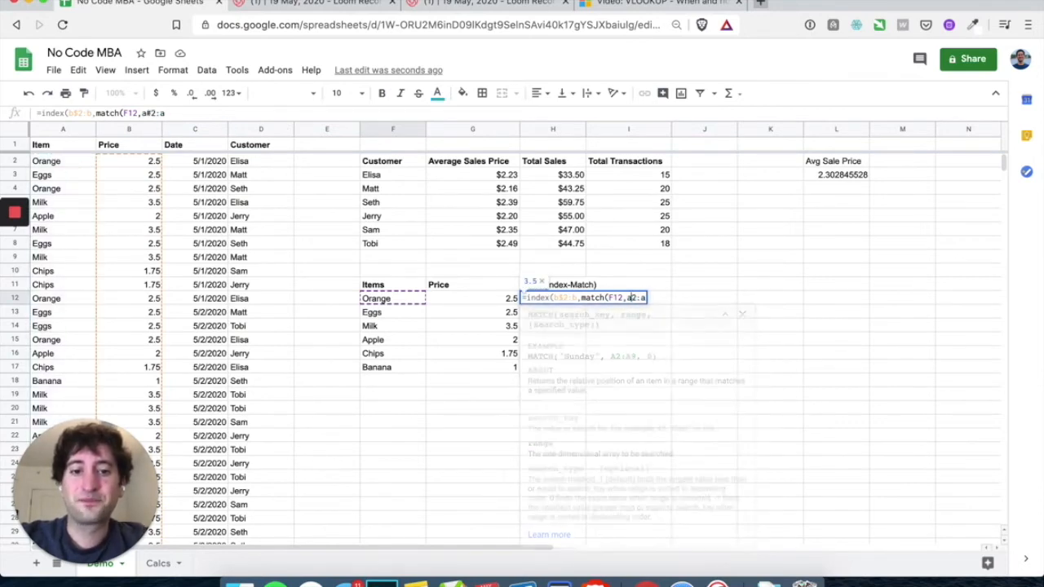
text(,0)
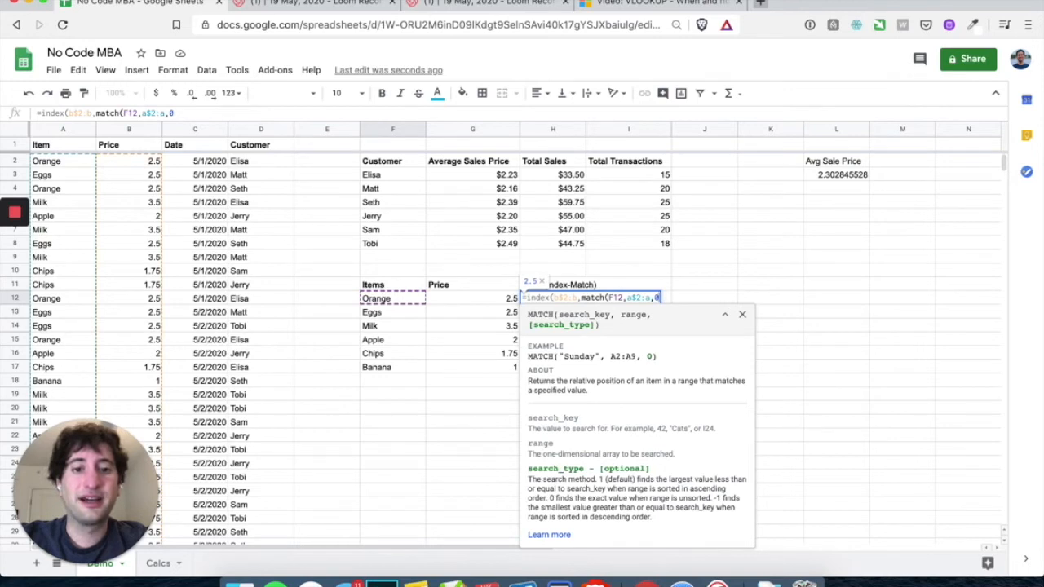
text())
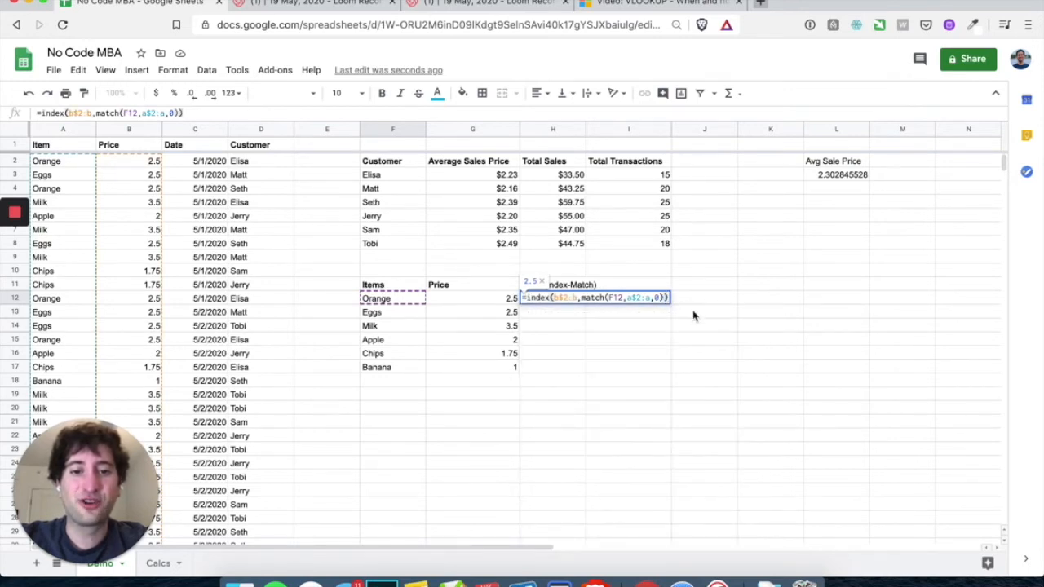
Commit H12's formula, fill it down to H17, and widen column H
key(Return)
click(571, 304)
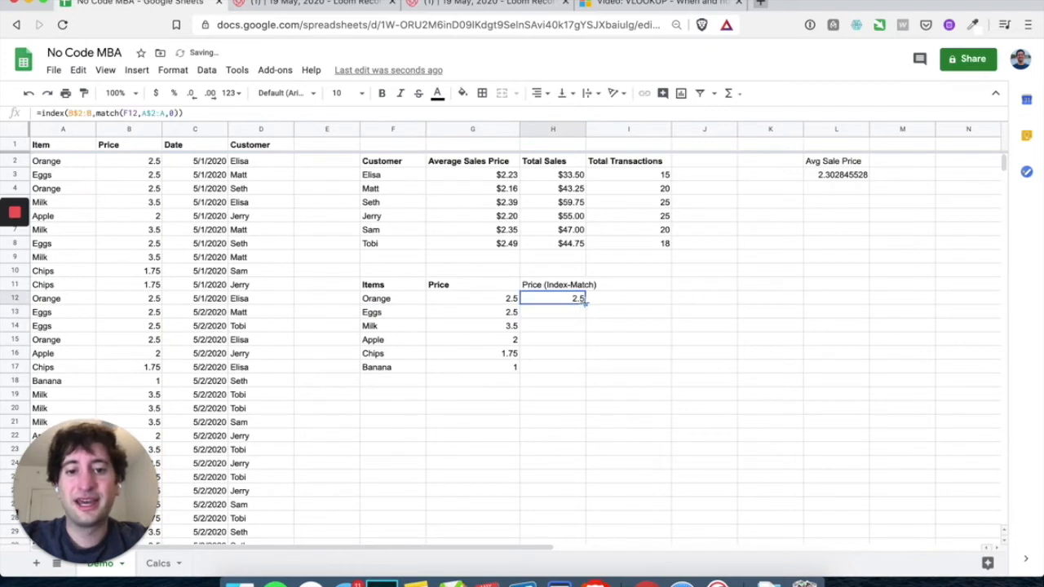
drag(585, 303, 580, 381)
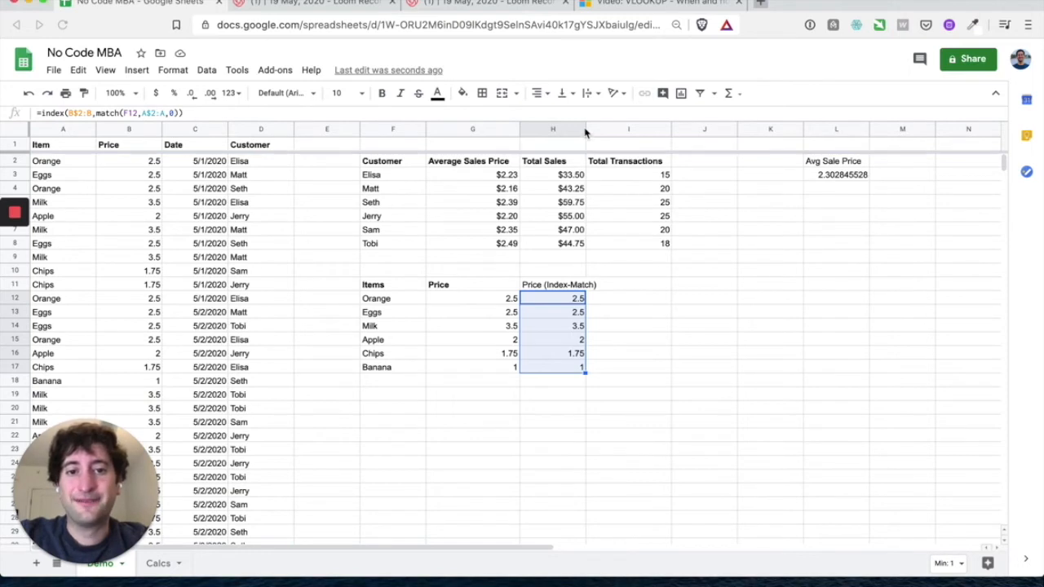
drag(584, 128, 601, 128)
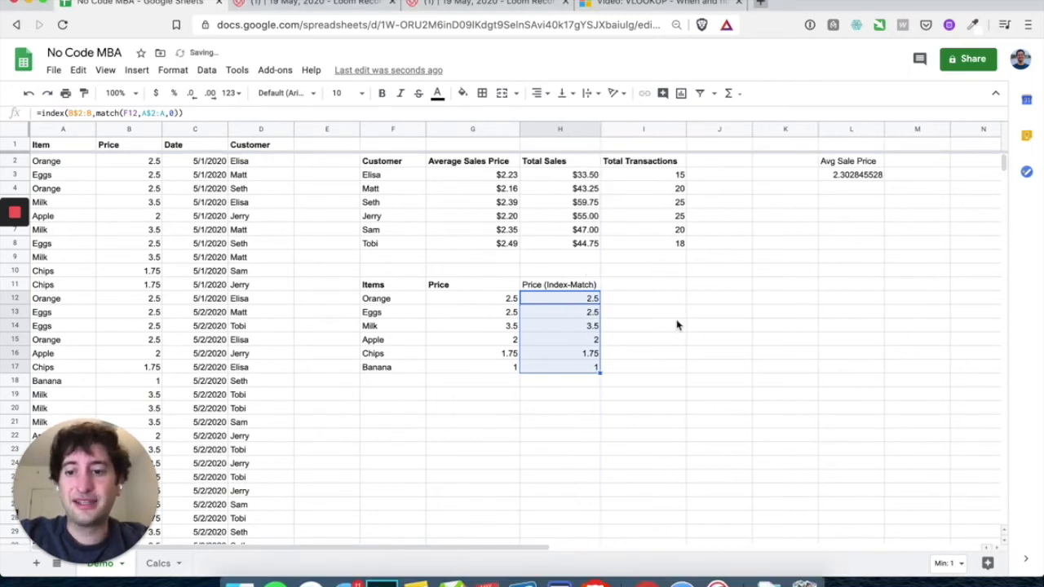
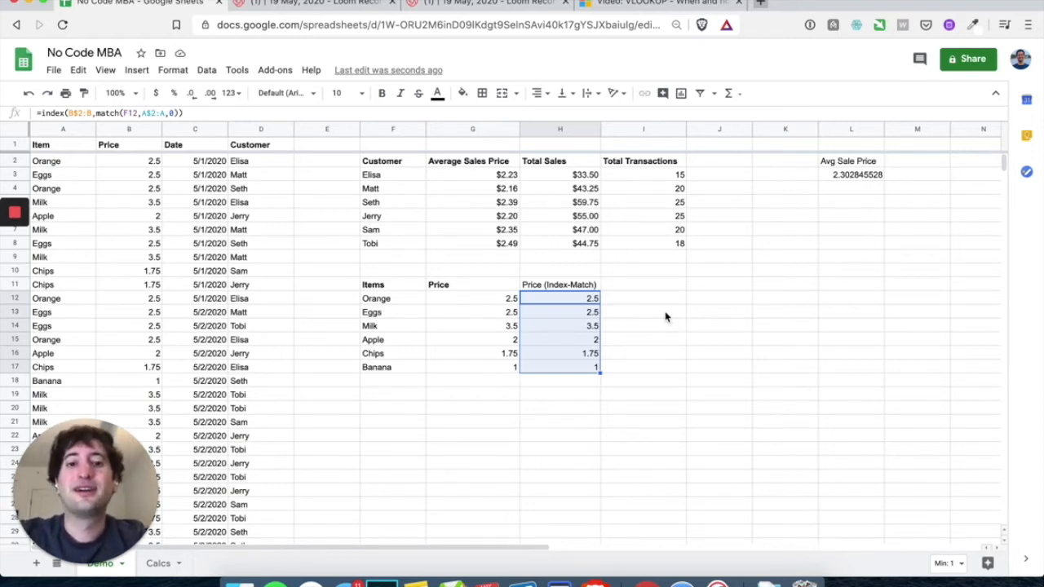
Compare the VLOOKUP and Index-Match price columns for rows 12–17
click(637, 287)
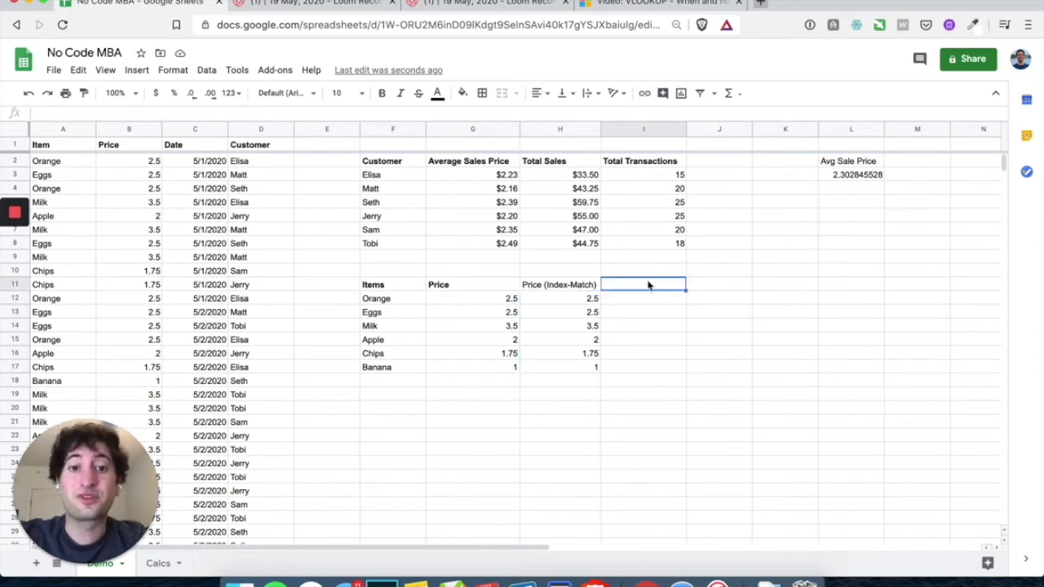
click(500, 301)
drag(500, 287, 501, 380)
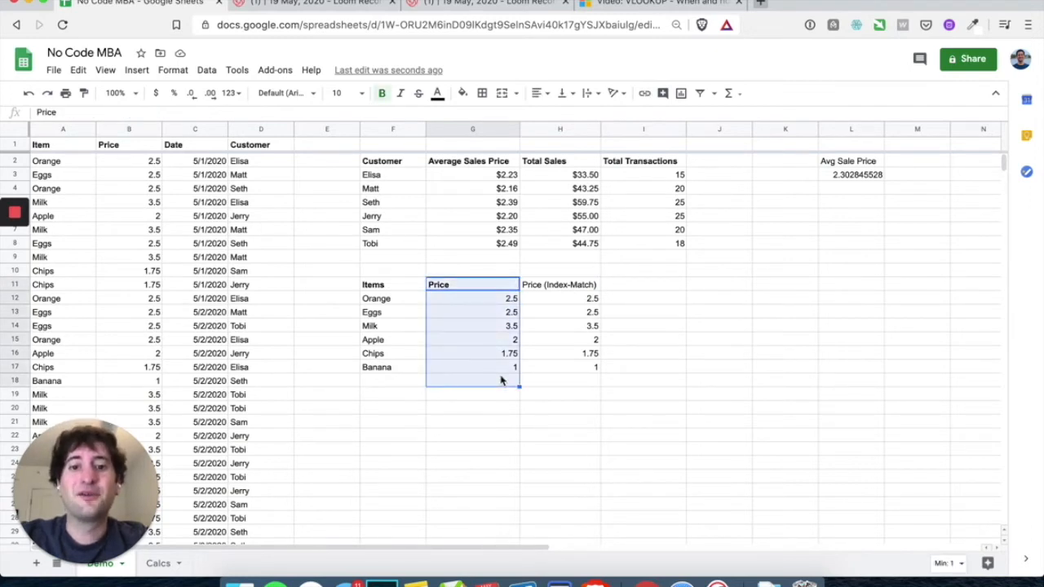
drag(578, 284, 580, 373)
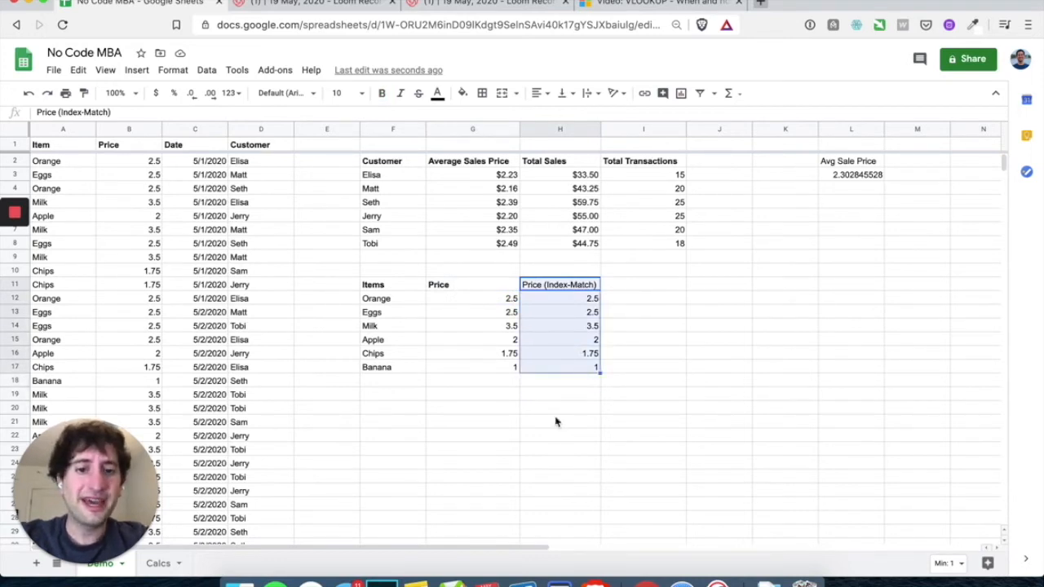
drag(509, 303, 568, 370)
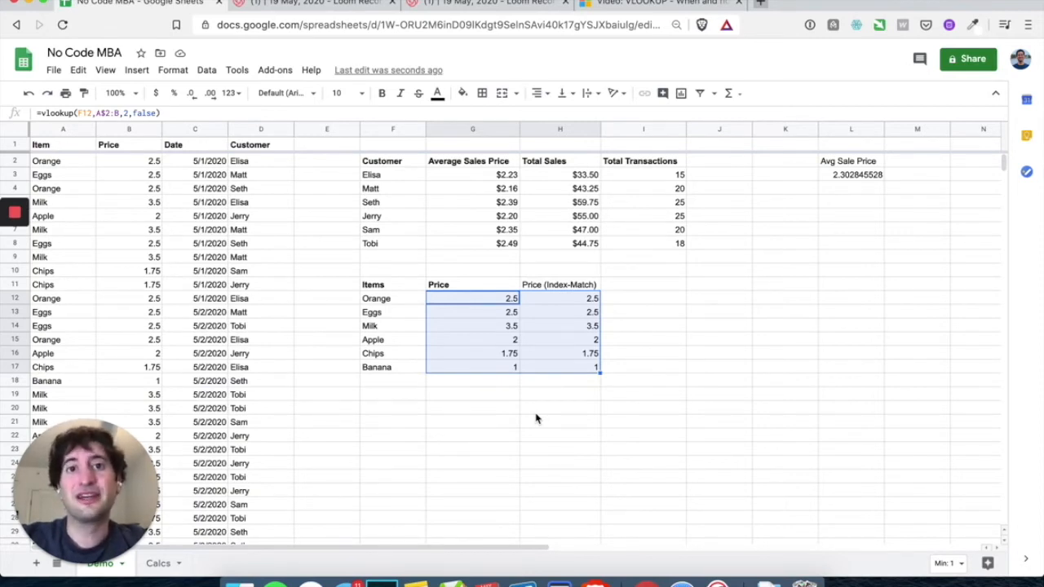
Add a bold 'Price Match Check' heading in I11
click(626, 287)
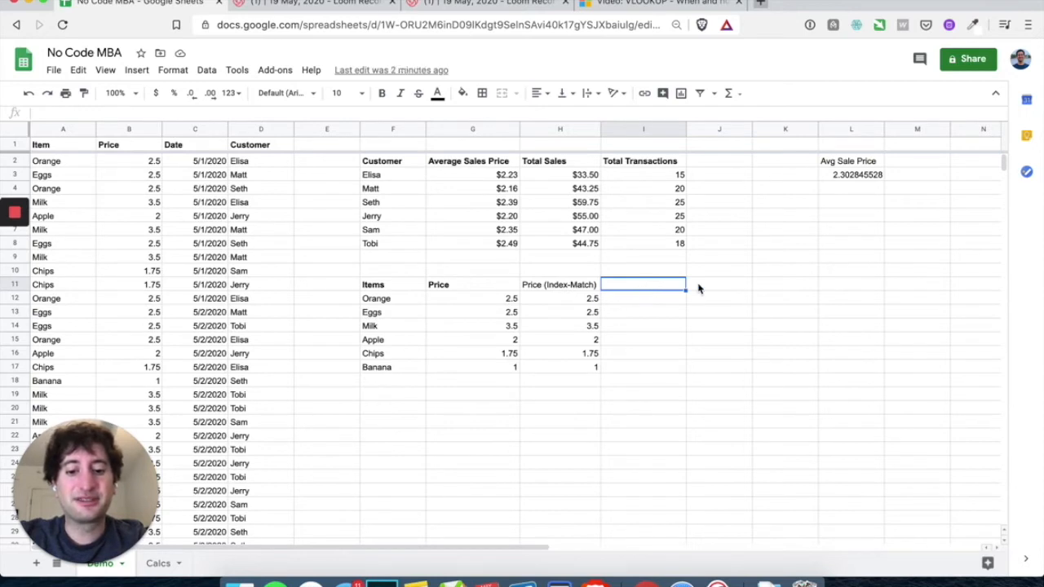
text(Price )
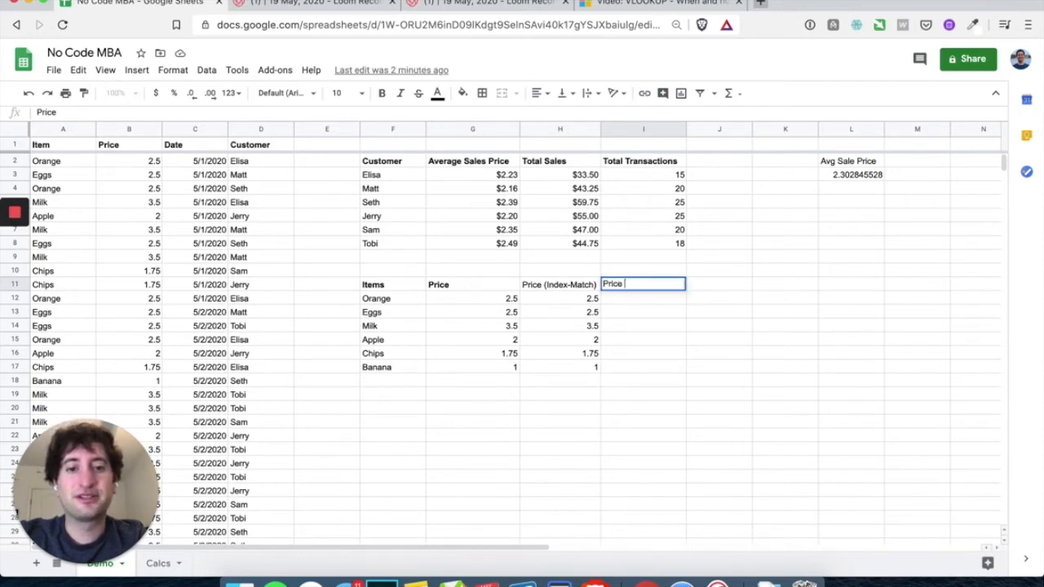
text(Match Check)
key(Return)
click(662, 287)
key(ctrl+b)
key(Left)
key(Right)
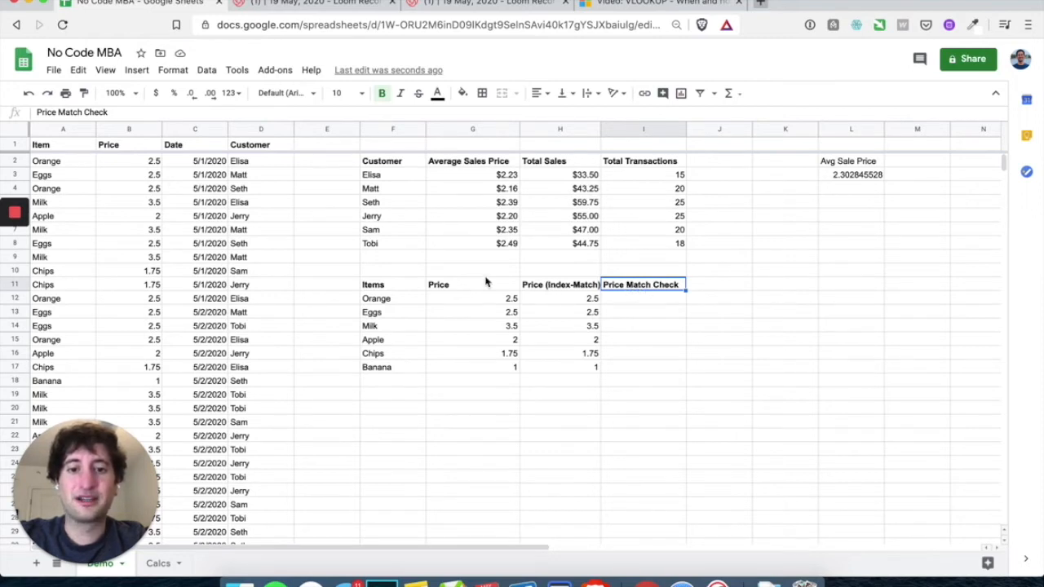
Enter =if(G12=H12,"Prices Match!","Prices don't match") in I12
click(646, 304)
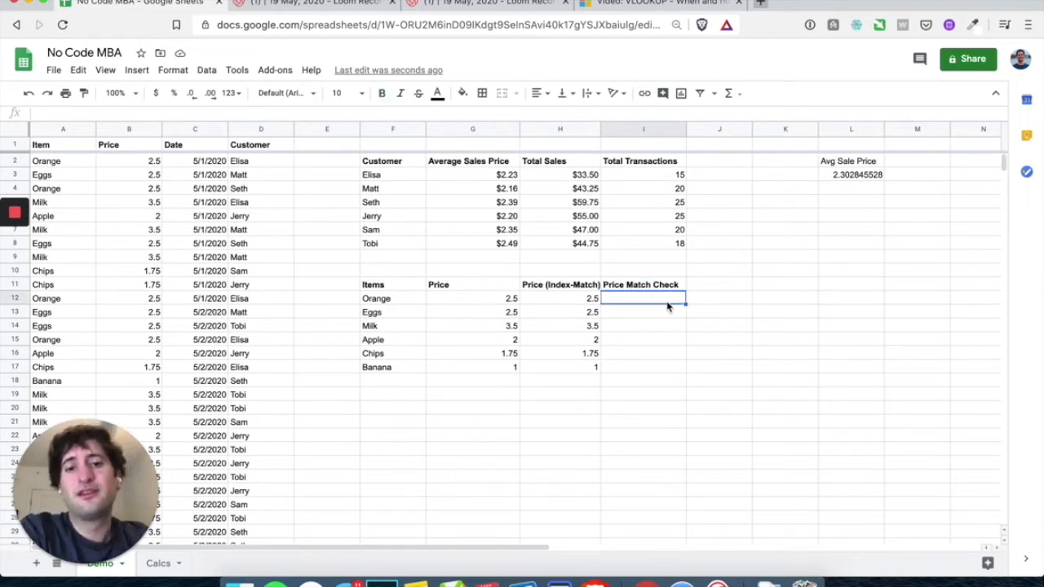
text(=if)
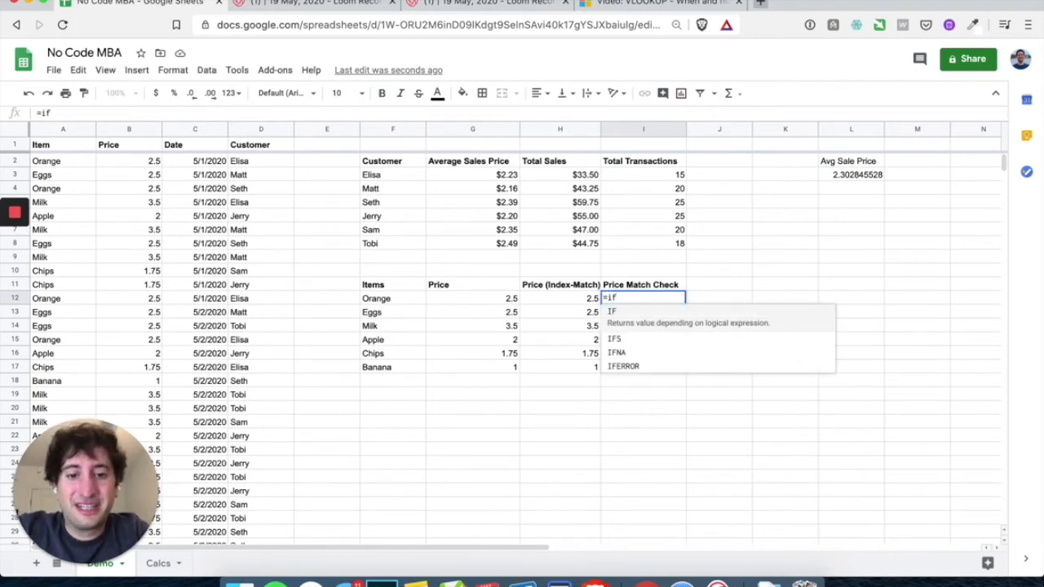
text(()
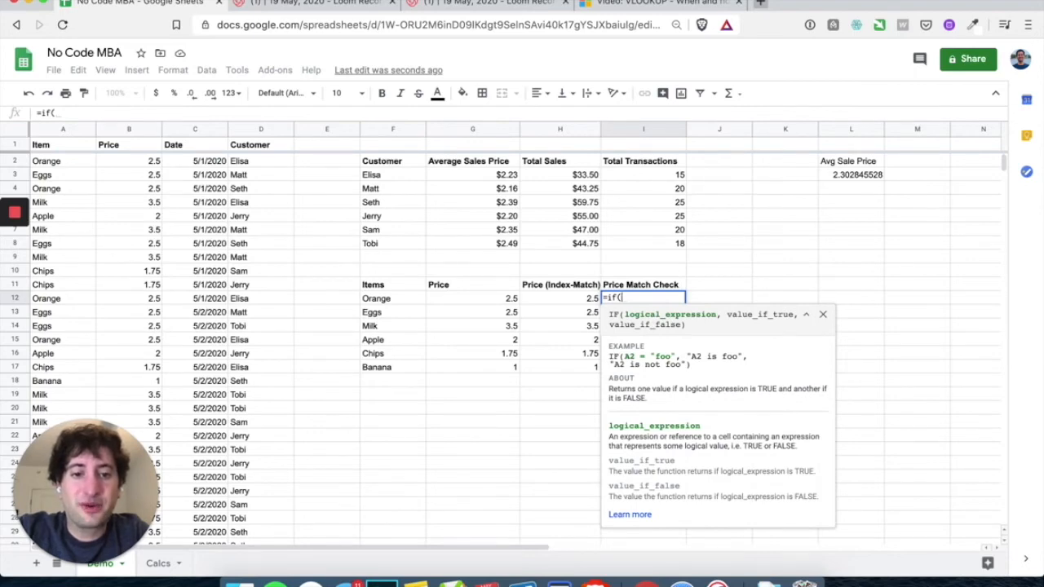
click(500, 306)
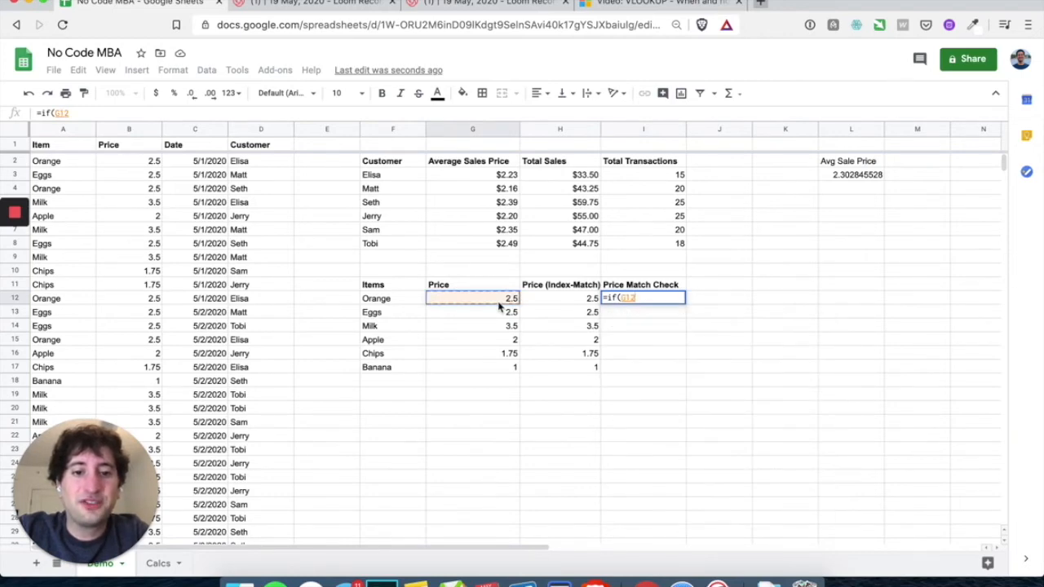
text(=)
click(547, 303)
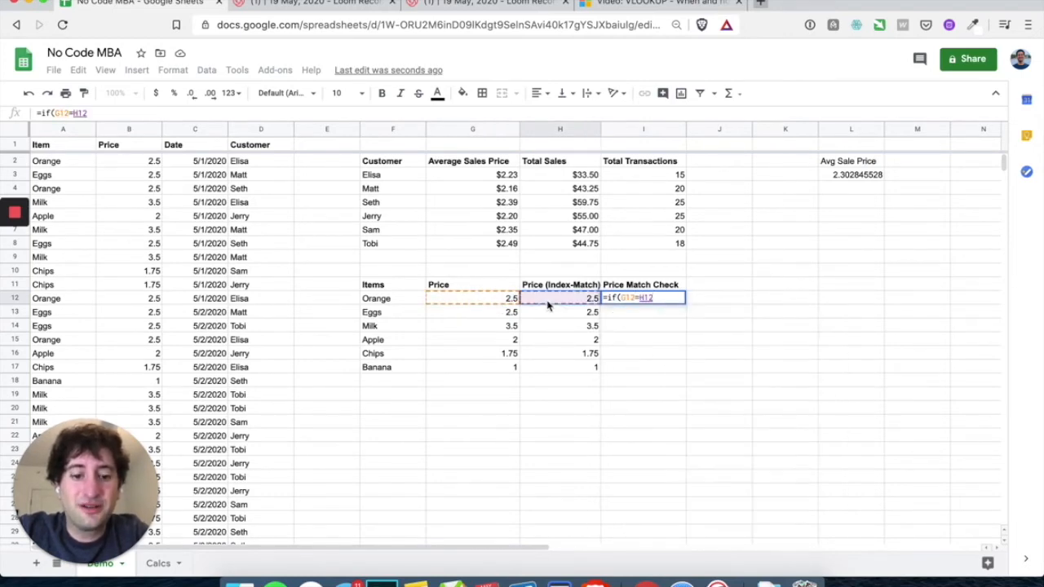
text(,)
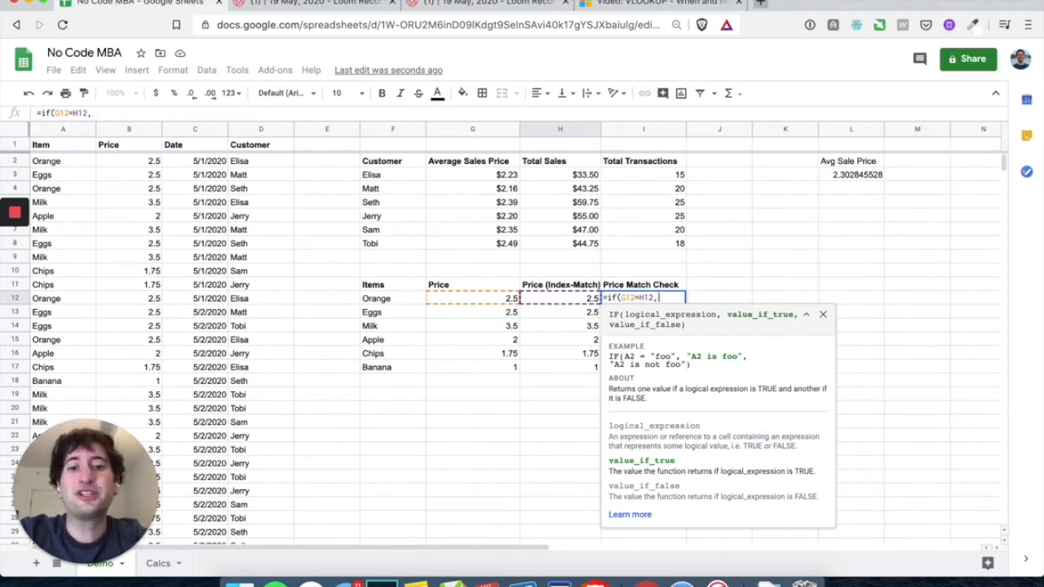
text("Pri)
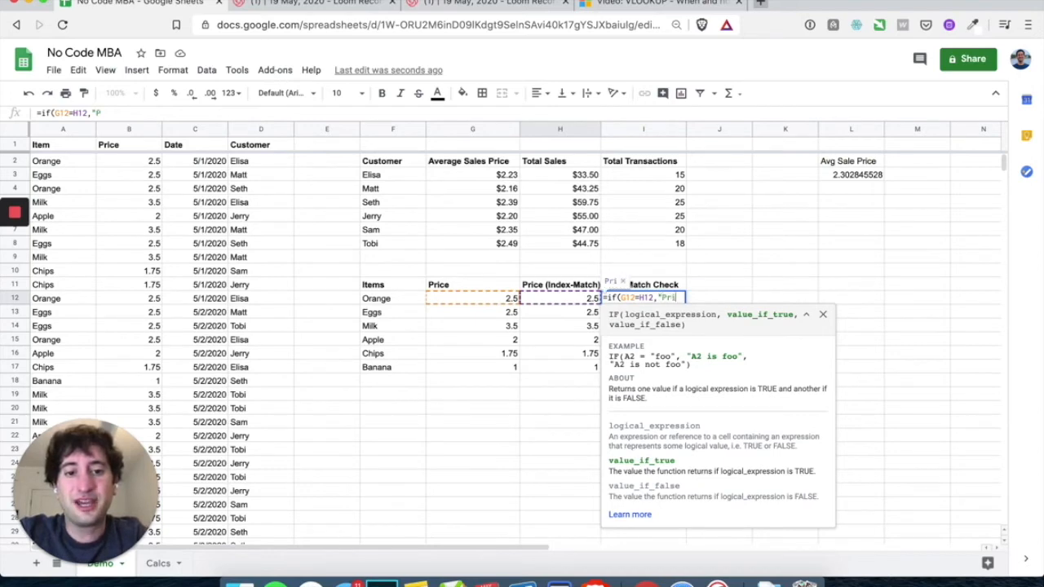
text(ces Match!)
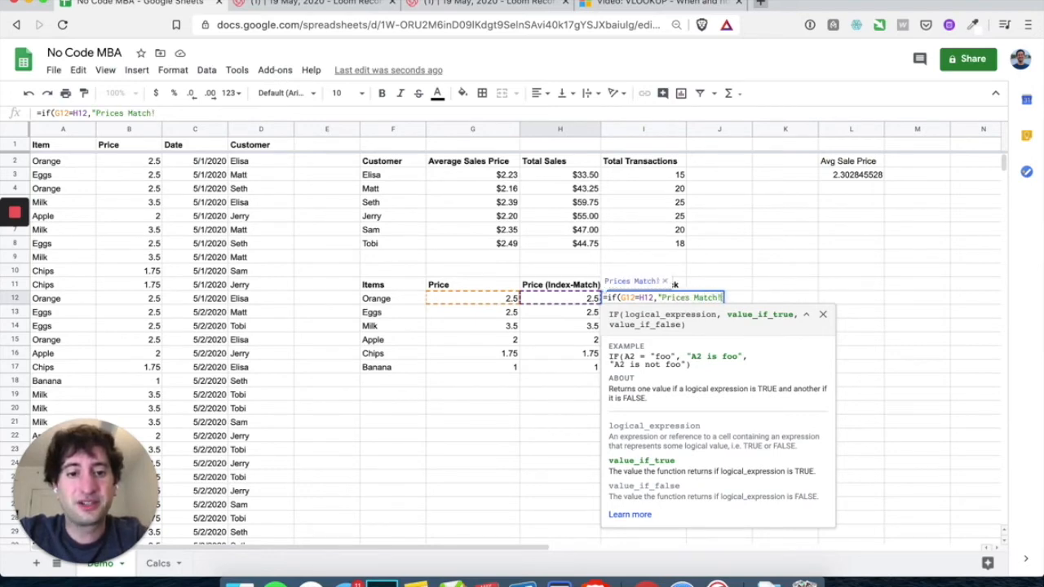
text(")
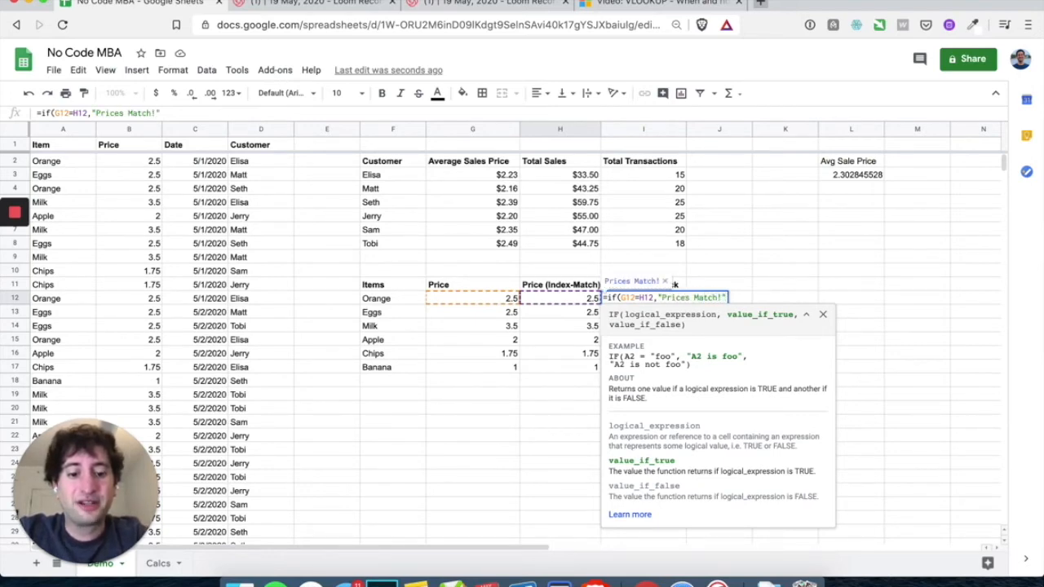
text(,)
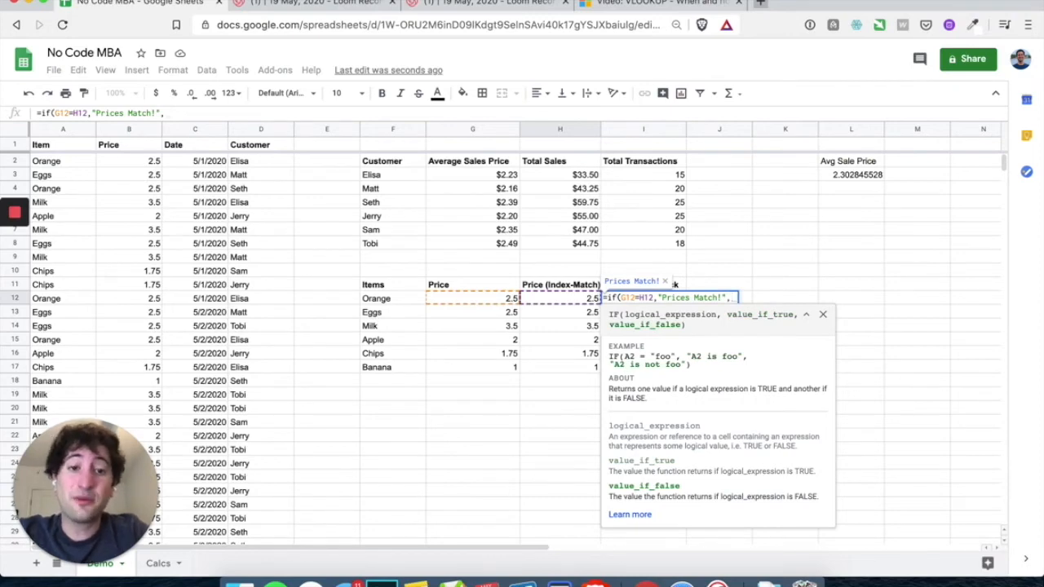
text(")
text(Prices)
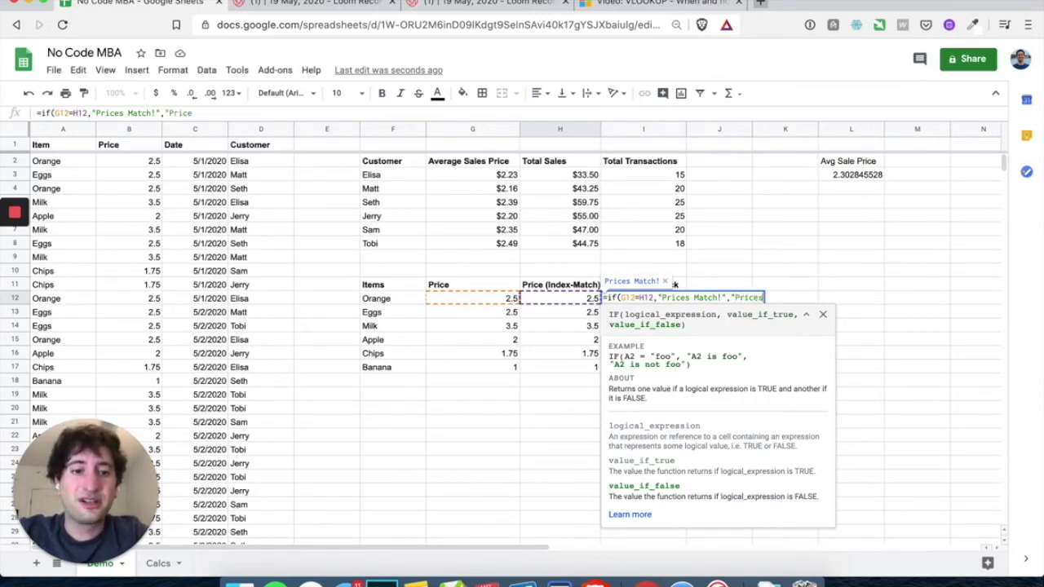
text( don't match")
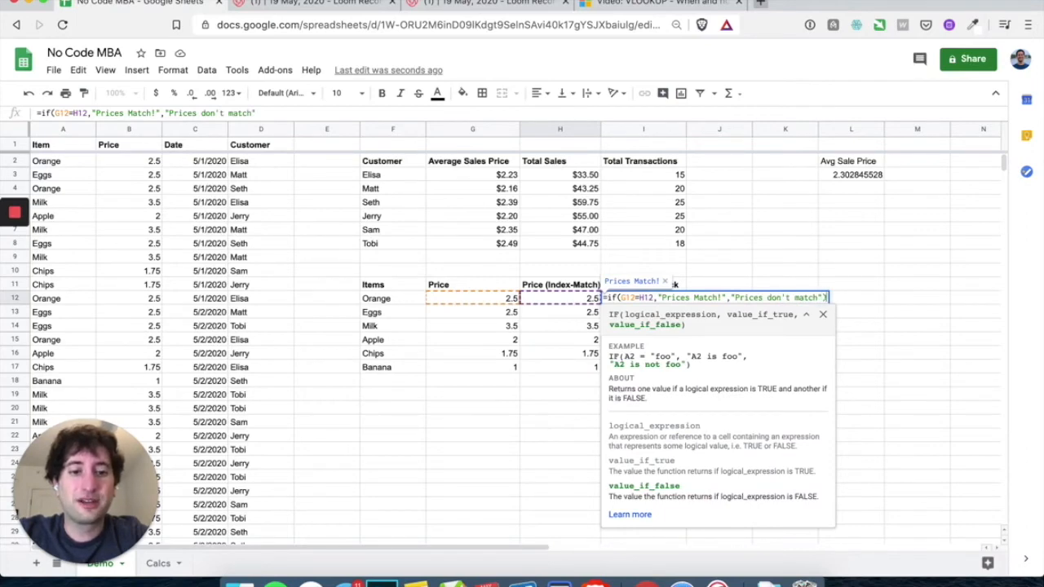
text())
key(Return)
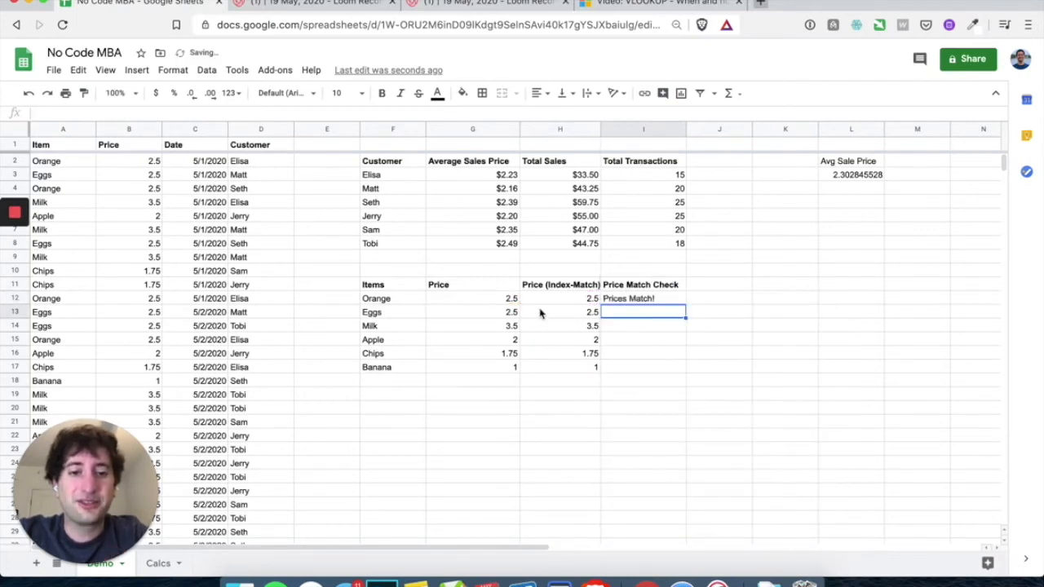
Fill I12's match check down to I17, test it with a temporary 1 in G15, then undo
click(650, 303)
drag(685, 305, 677, 368)
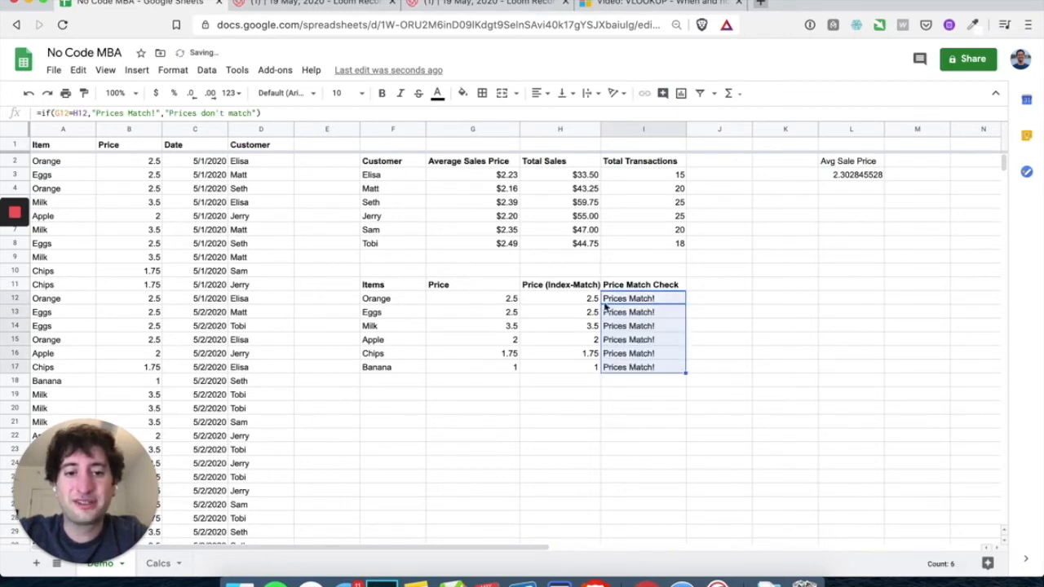
click(505, 342)
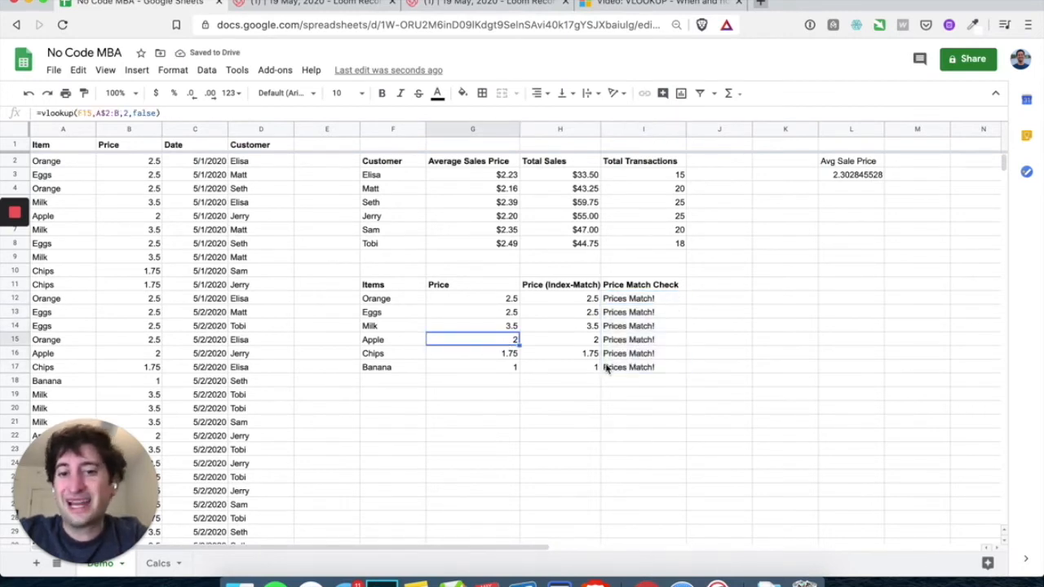
text(1)
key(Return)
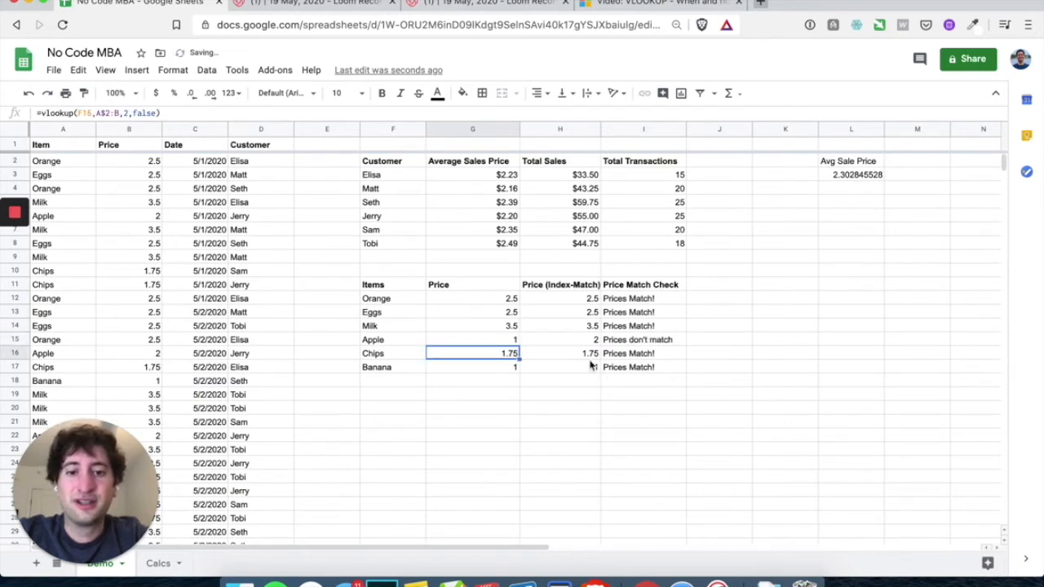
drag(519, 340, 545, 340)
click(627, 340)
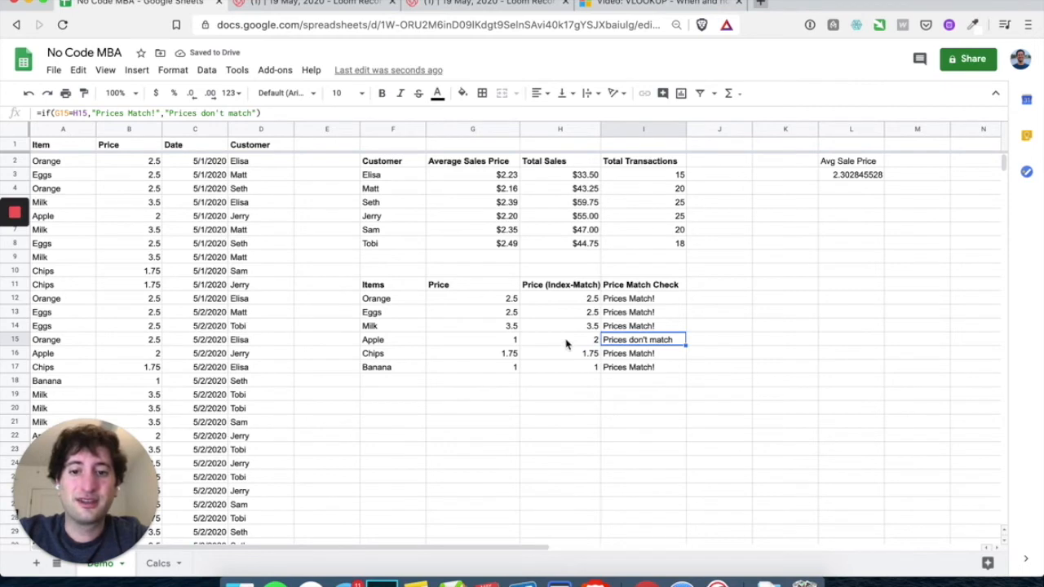
key(ctrl+z)
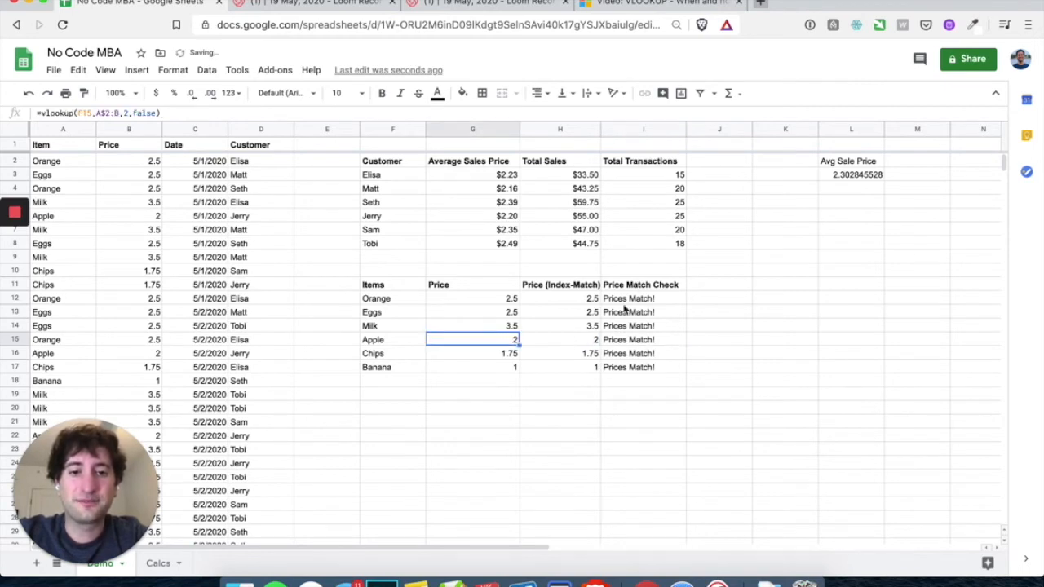
click(15, 247)
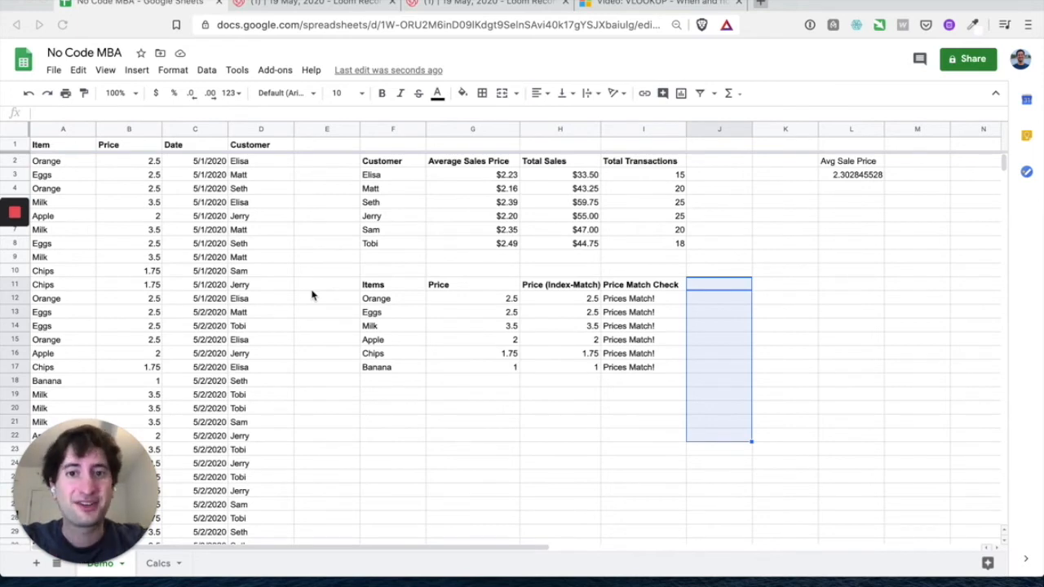
Type Ice Cream directly below Banana, see it block the UNIQUE item list, and clear it
click(389, 384)
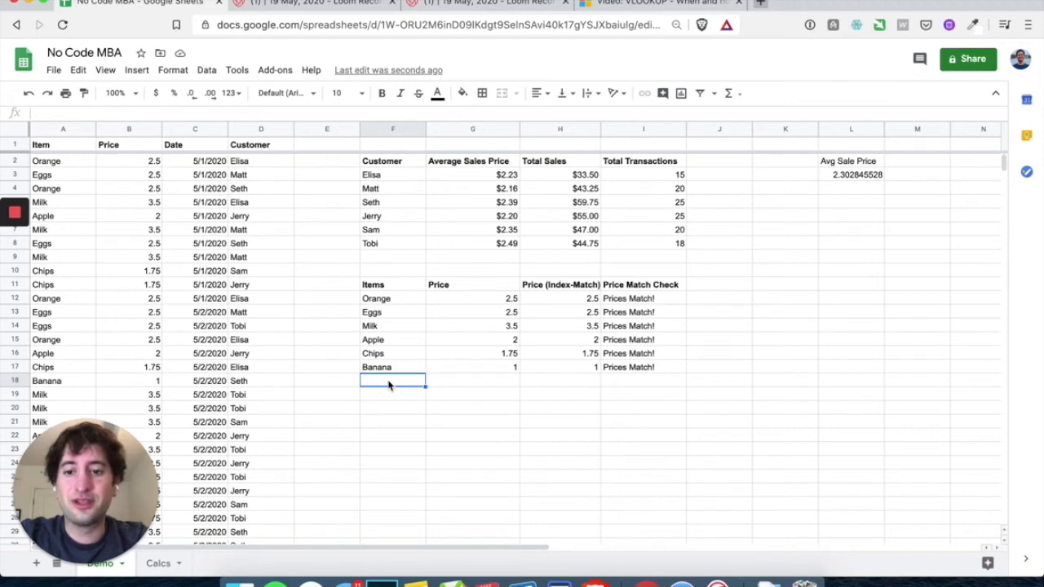
text(Ice Cream)
key(Return)
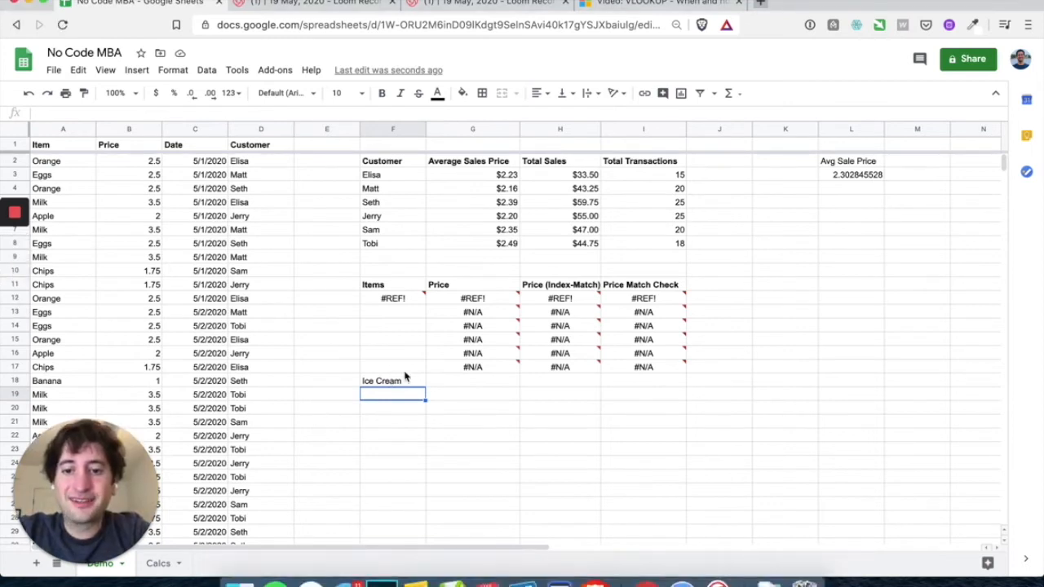
click(392, 300)
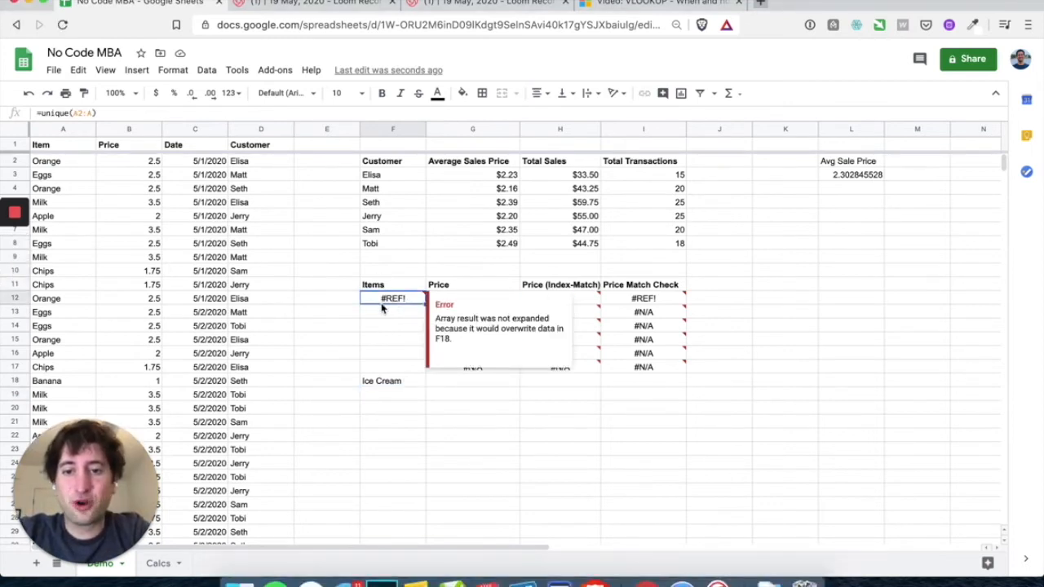
double_click(397, 299)
click(387, 385)
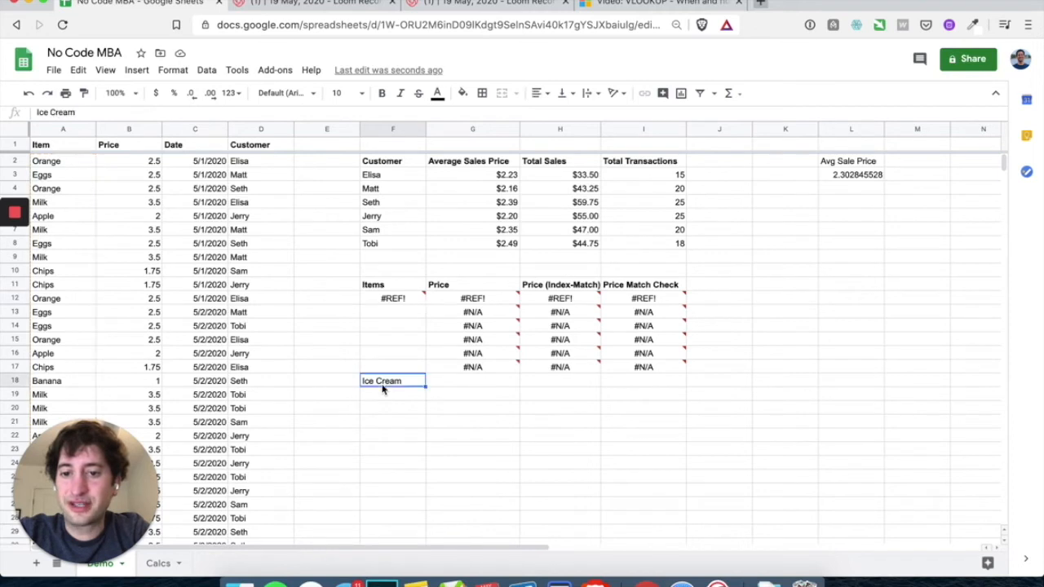
key(Delete)
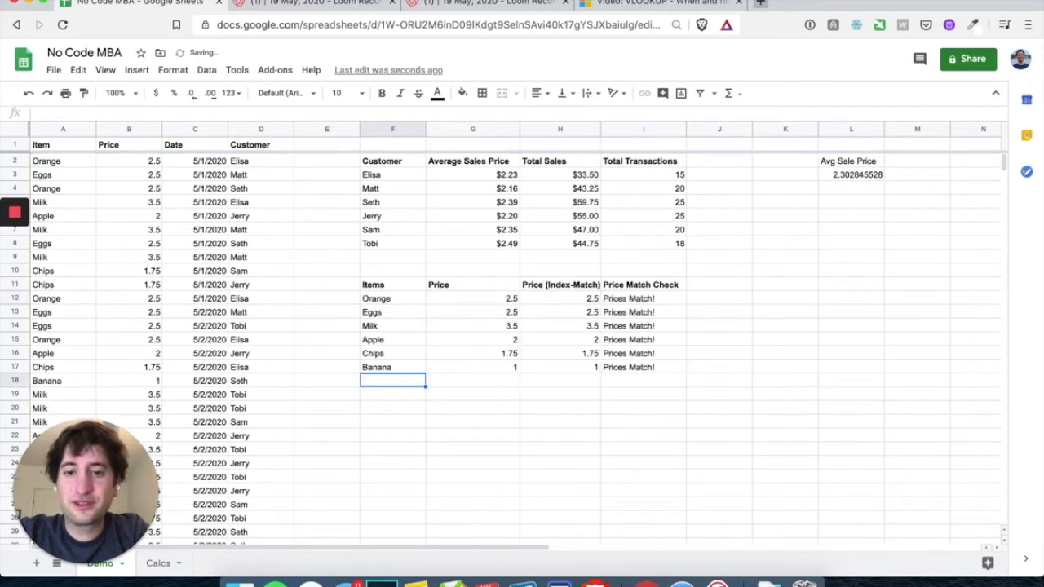
Re-enter Ice Cream one row lower in F19 and check the Items list
click(384, 399)
text(Ice Cream)
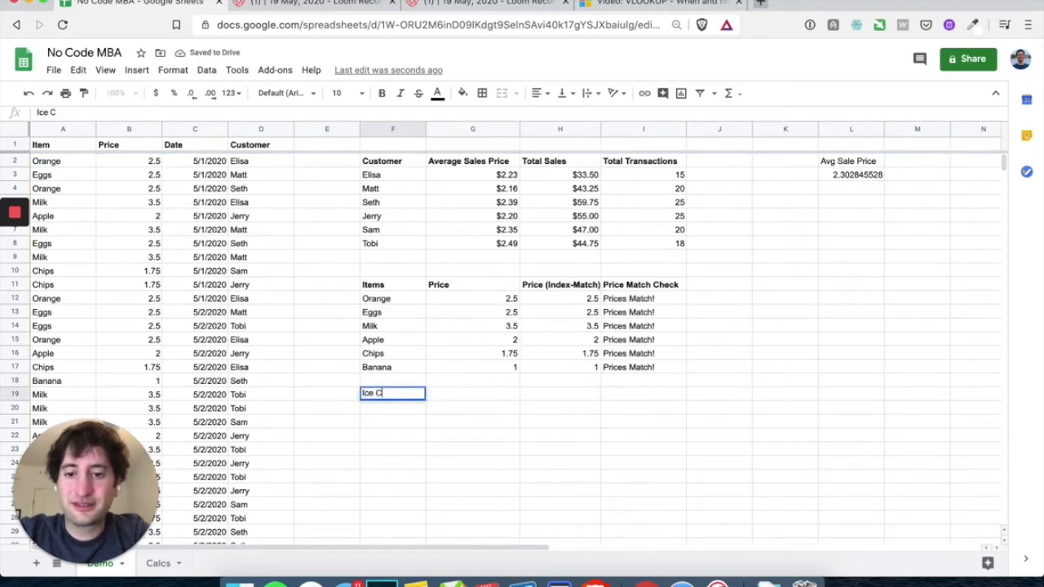
key(Return)
click(404, 377)
click(398, 355)
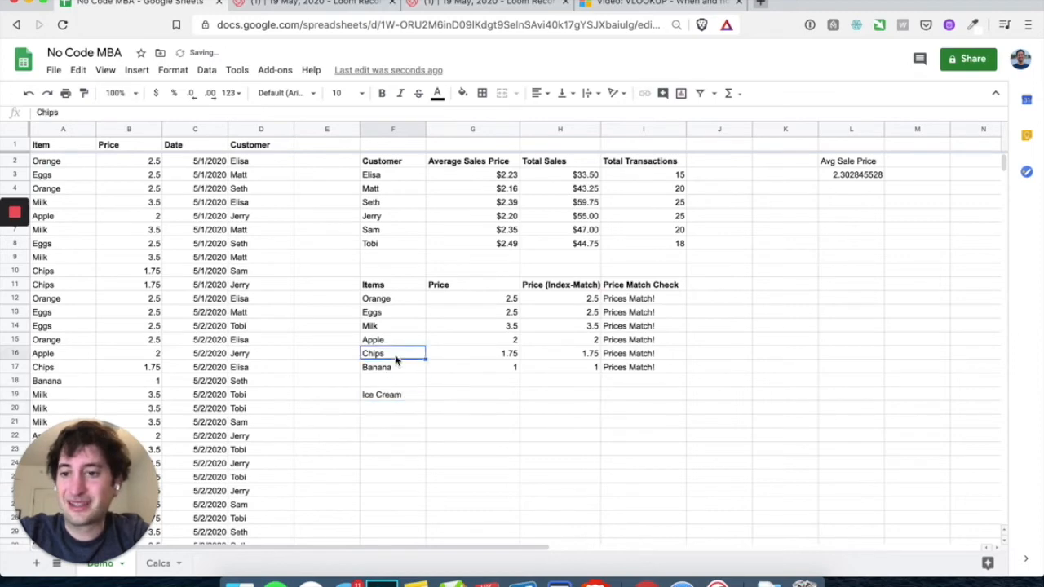
scroll(250, 382, down, 15)
scroll(249, 382, up, 15)
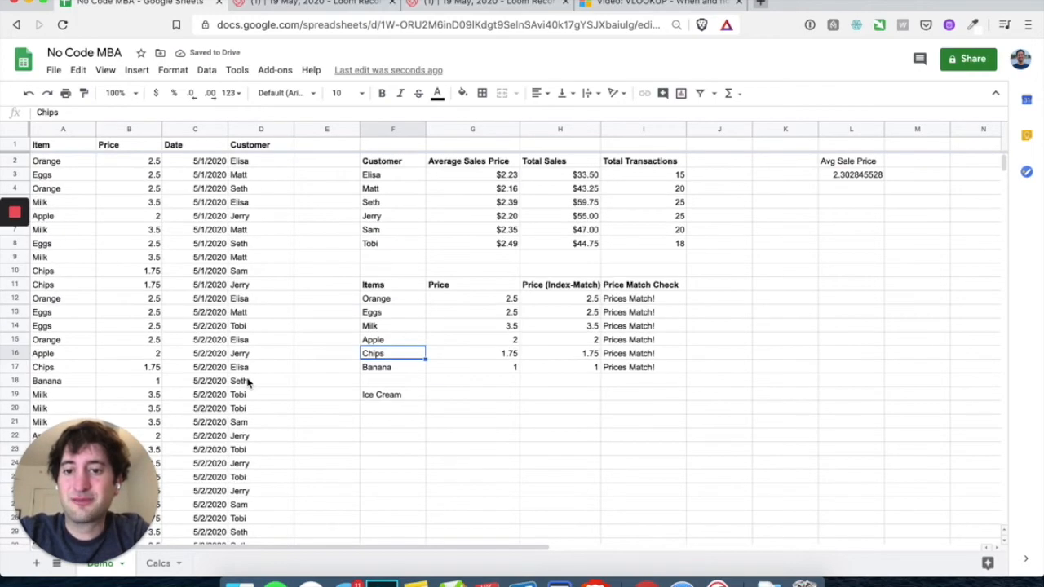
scroll(248, 382, down, 20)
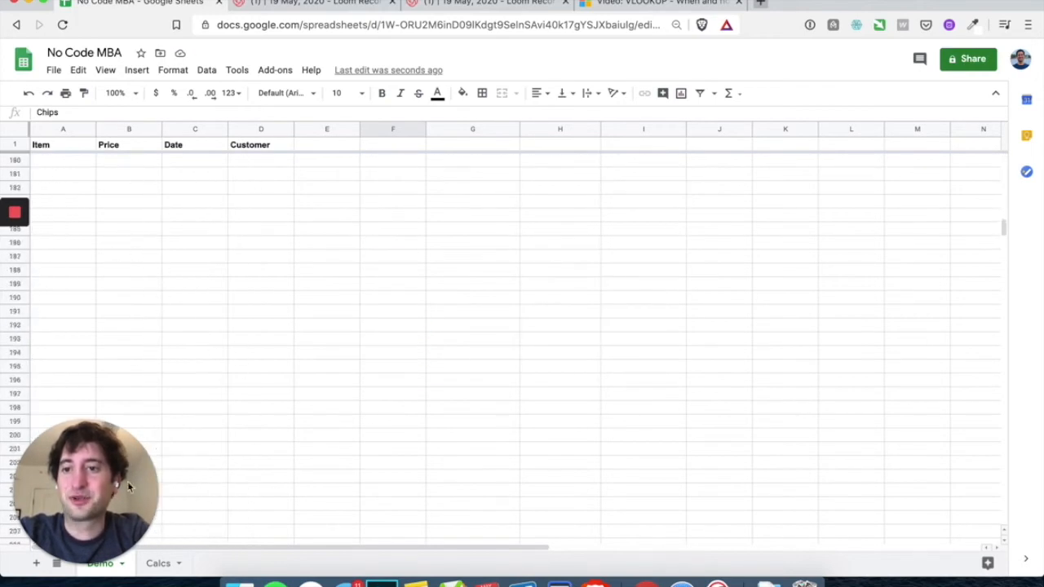
scroll(188, 451, up, 20)
scroll(188, 451, up, 10)
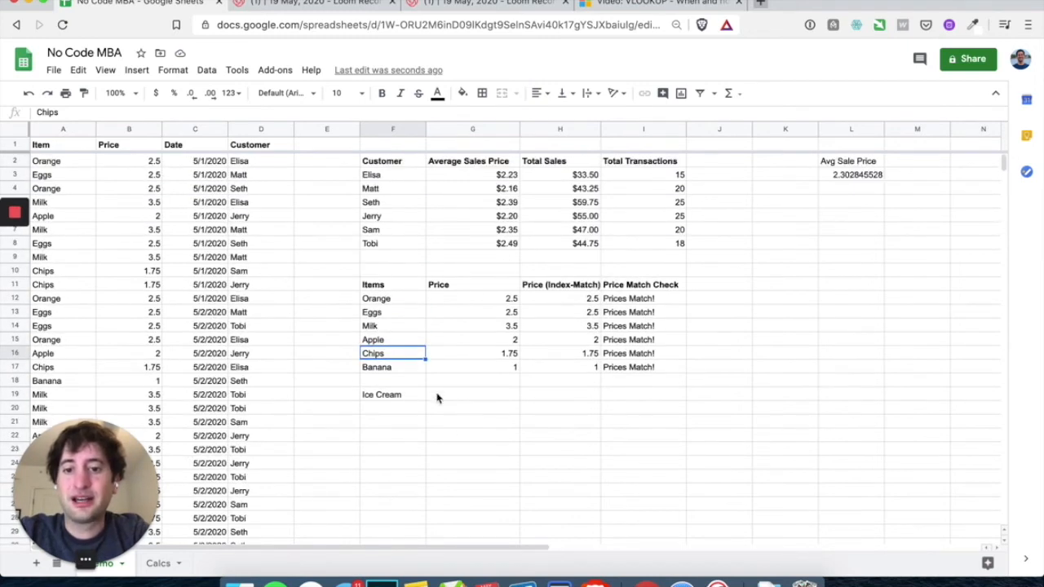
click(398, 381)
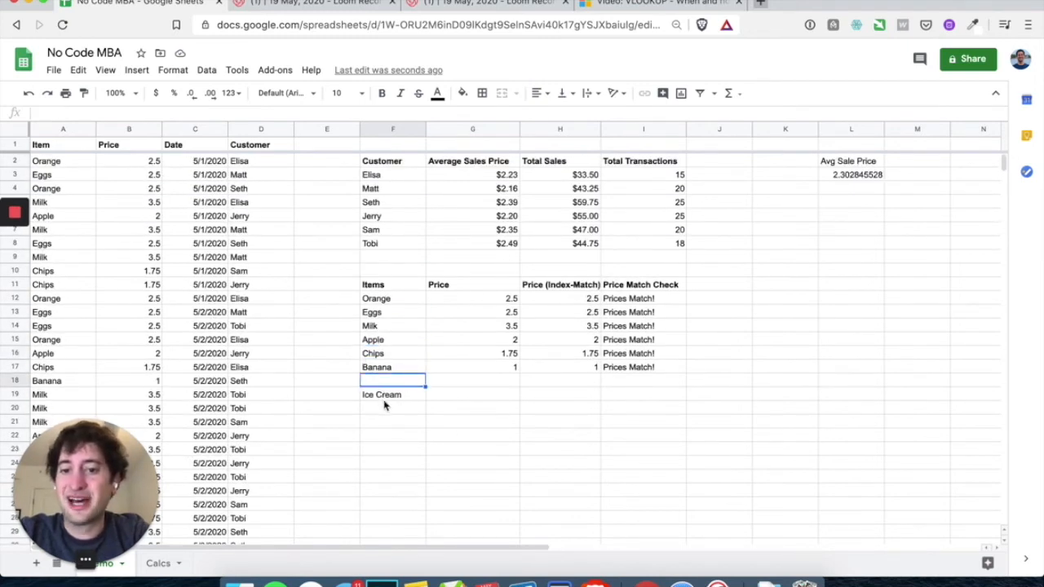
click(384, 400)
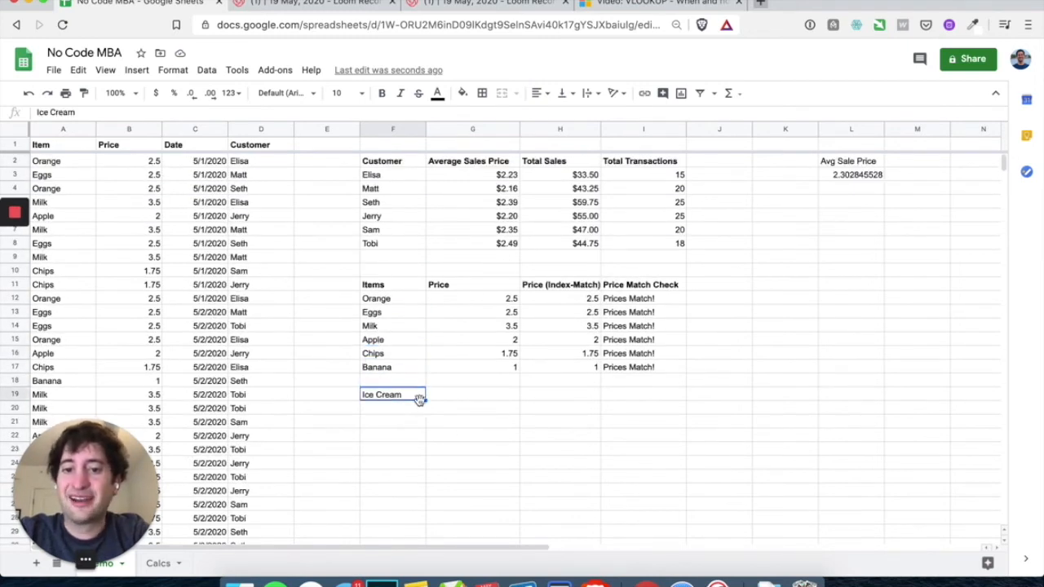
Fill the G17 price lookup down to G19
click(482, 399)
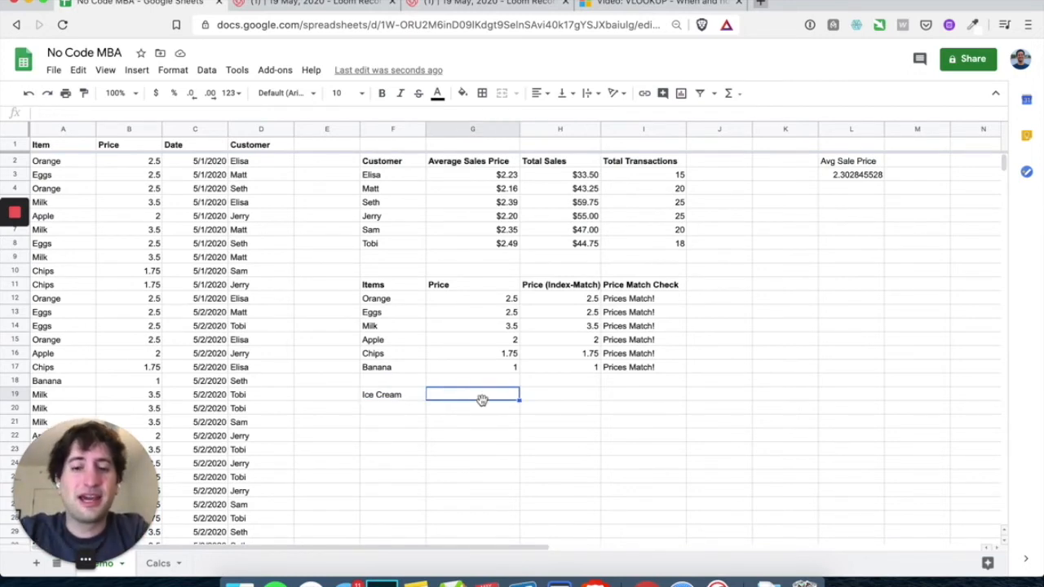
click(503, 354)
click(504, 368)
drag(517, 372, 517, 398)
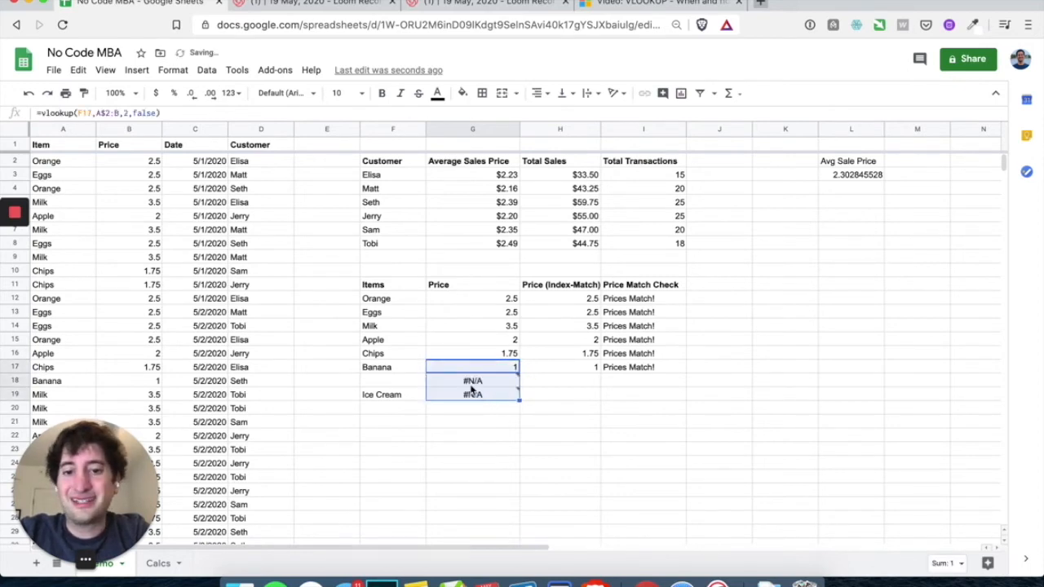
mouse_move(487, 386)
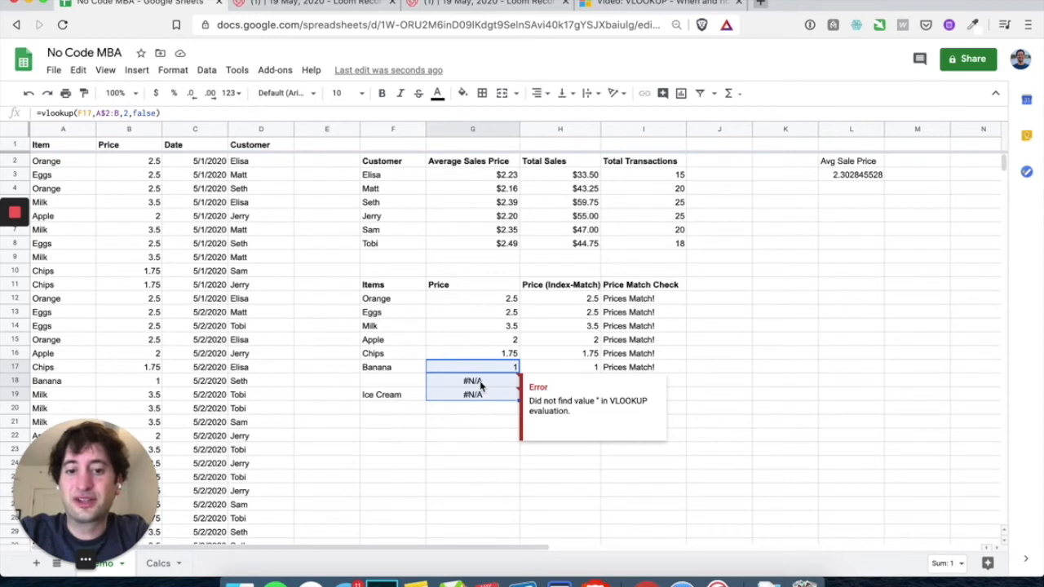
click(501, 436)
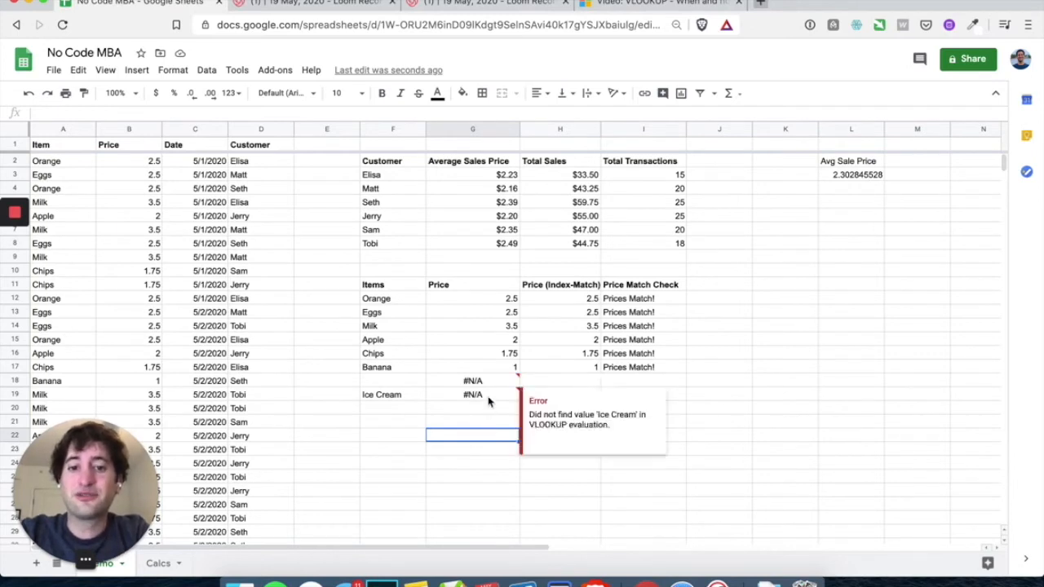
Fill H17's Index-Match formula down to H19 and inspect the #N/A errors in rows 18–19
click(570, 369)
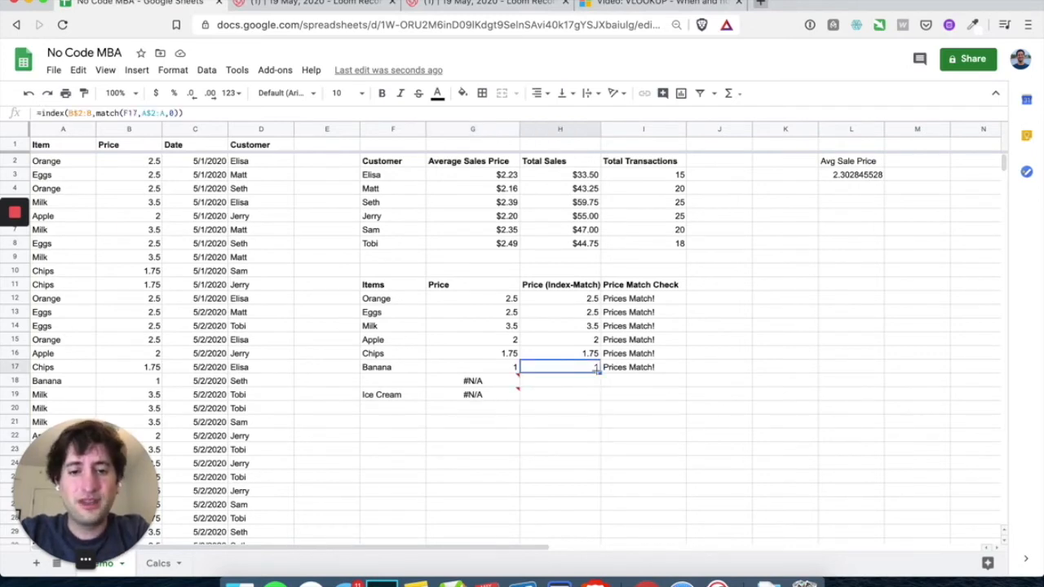
drag(599, 373, 594, 400)
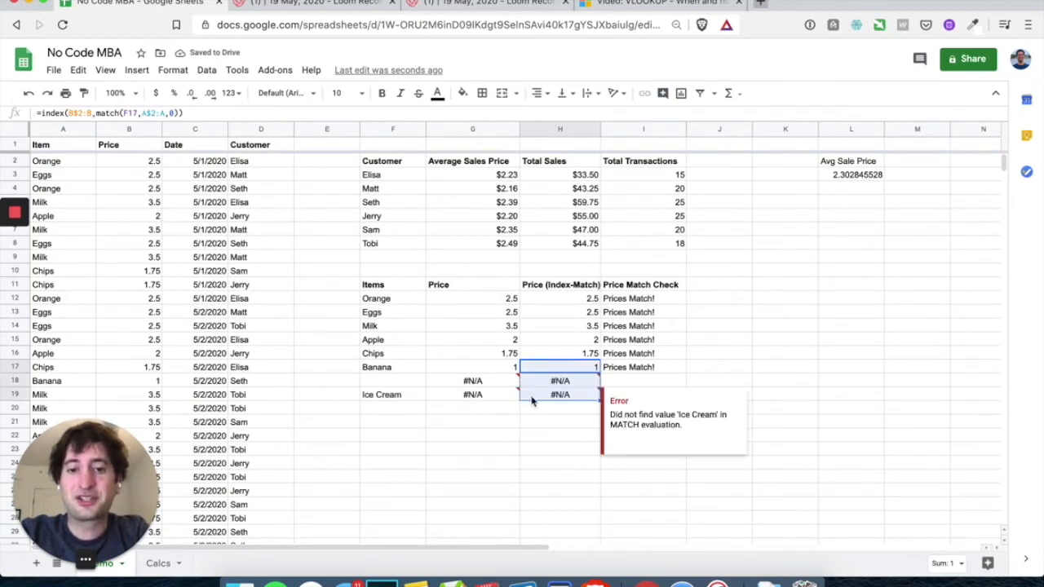
click(507, 422)
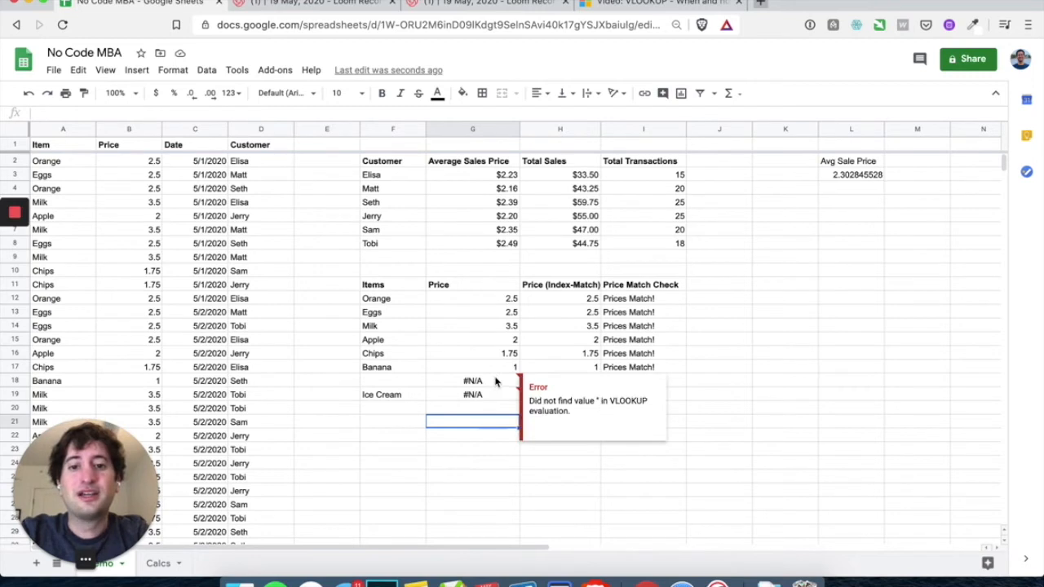
click(493, 382)
click(489, 395)
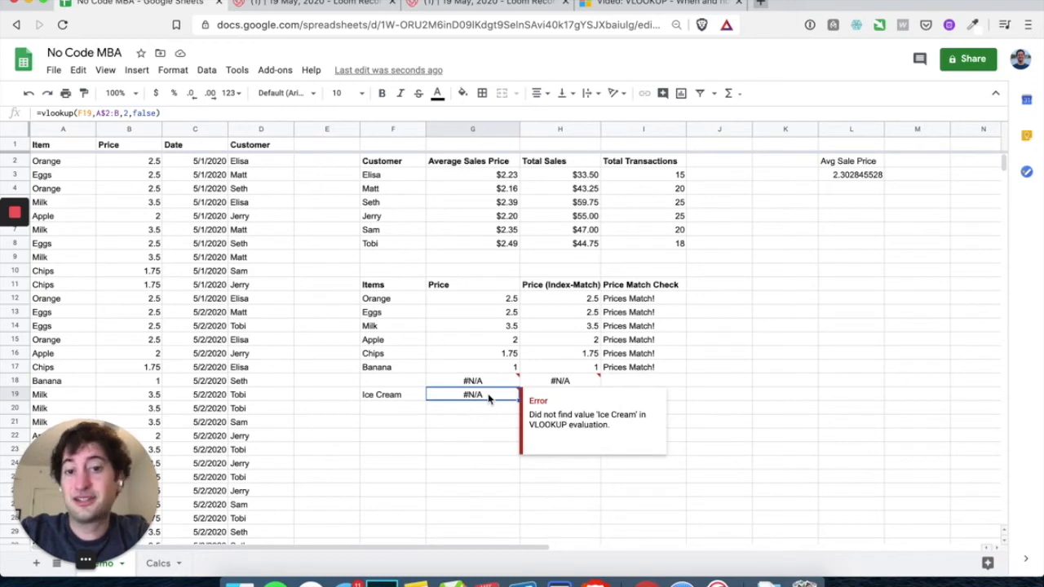
click(491, 424)
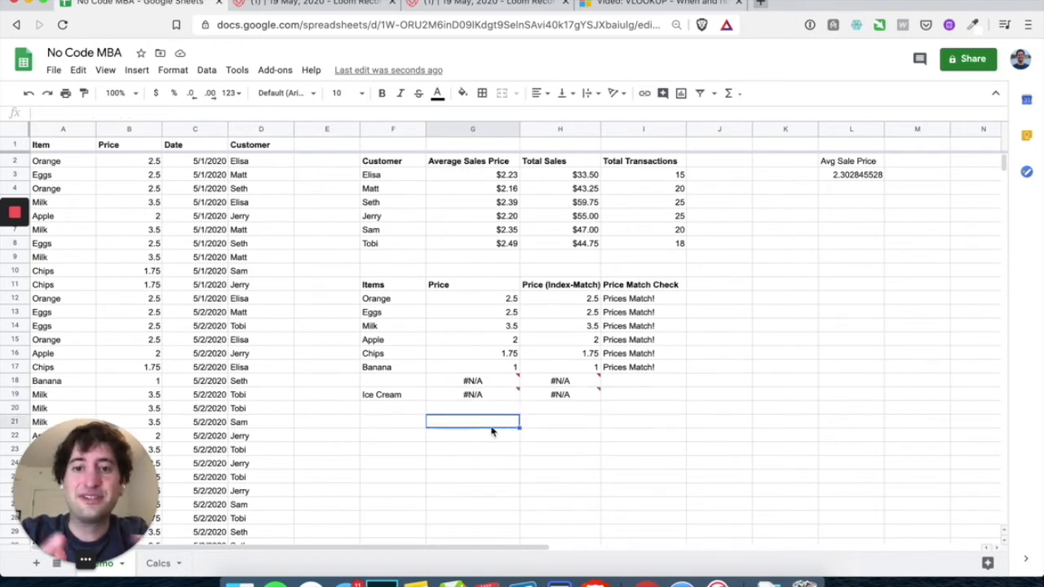
click(488, 300)
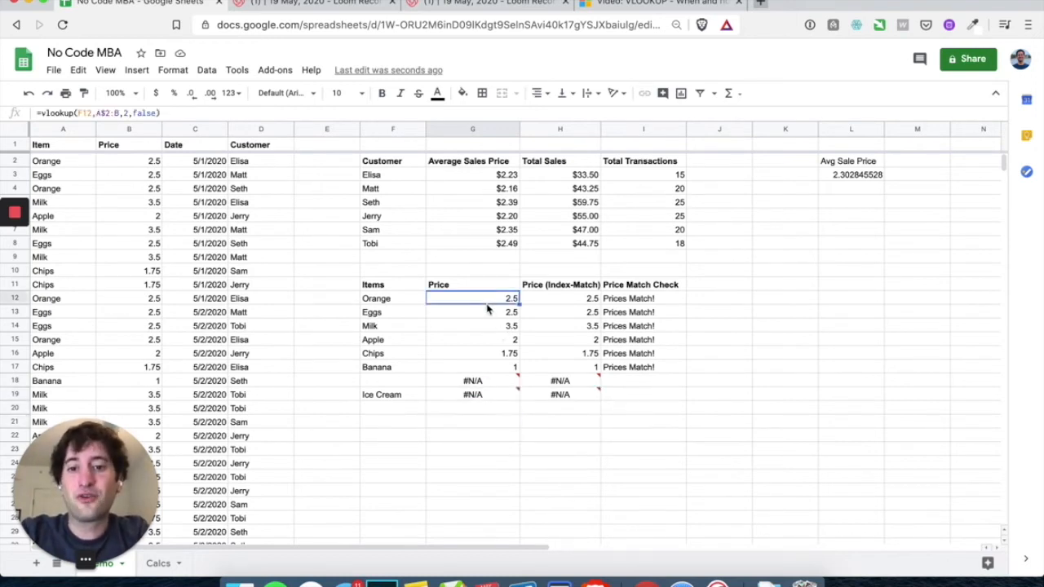
Change G12 to =iferror(vlookup(F12,A$2:B,2,false),"") so failed lookups show blank
double_click(487, 302)
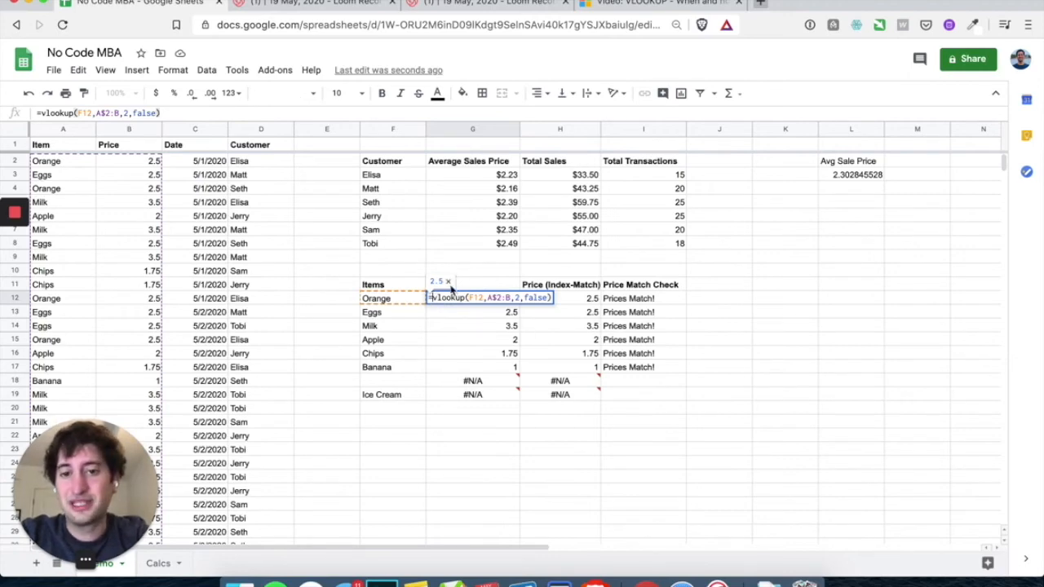
click(449, 282)
click(432, 299)
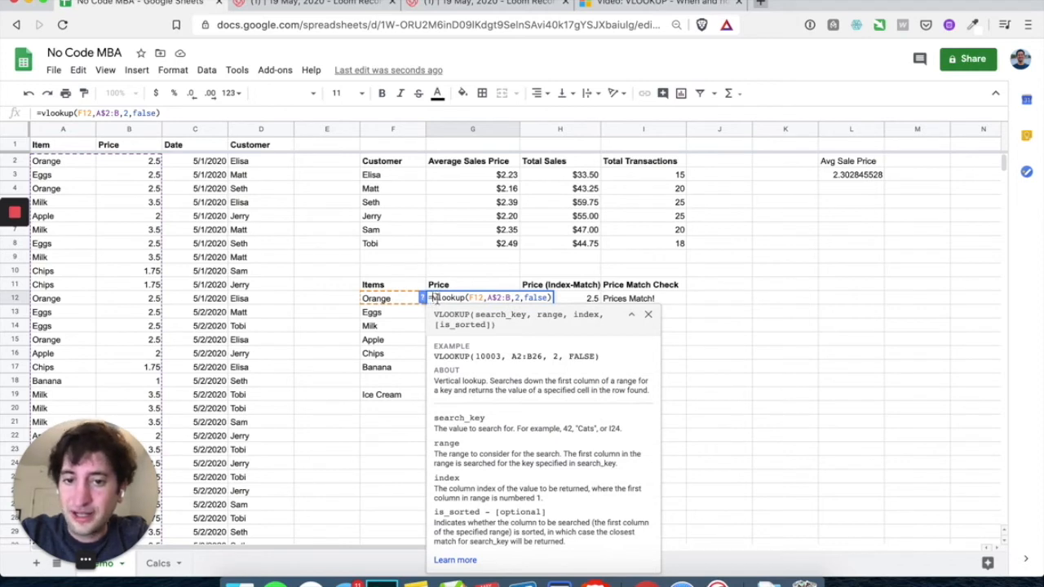
text(iferror)
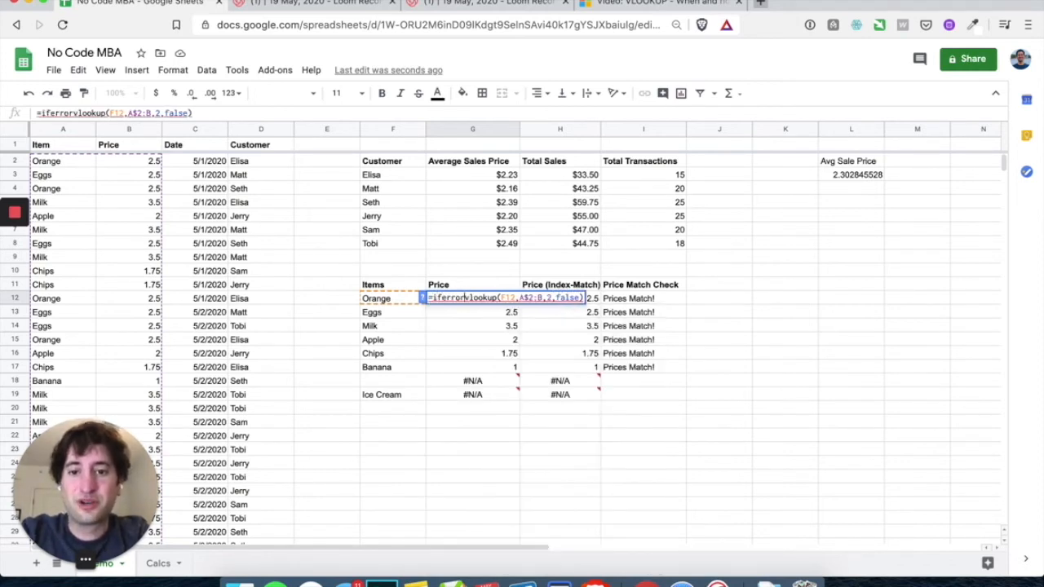
text(()
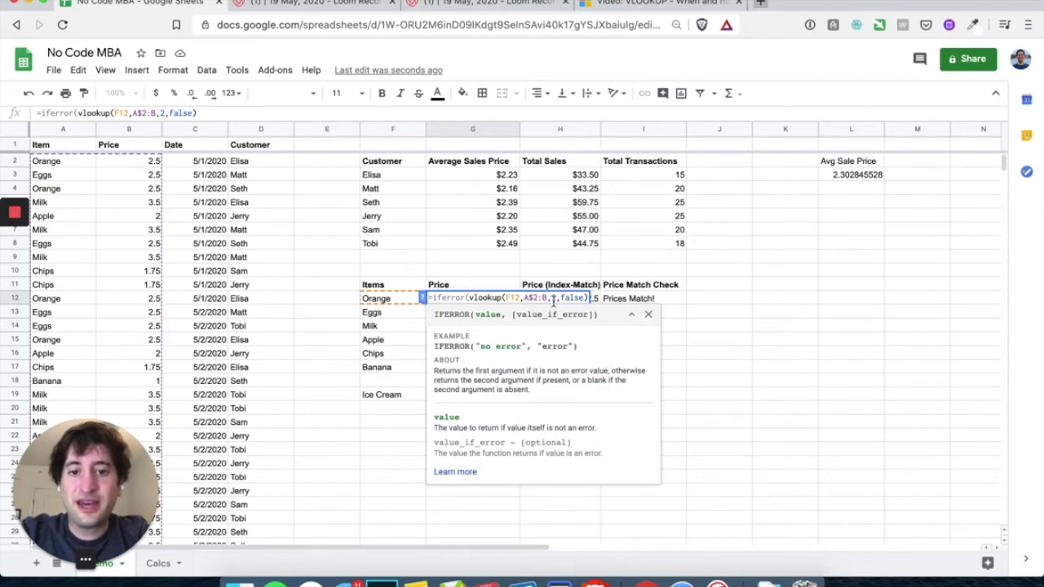
drag(544, 298, 588, 299)
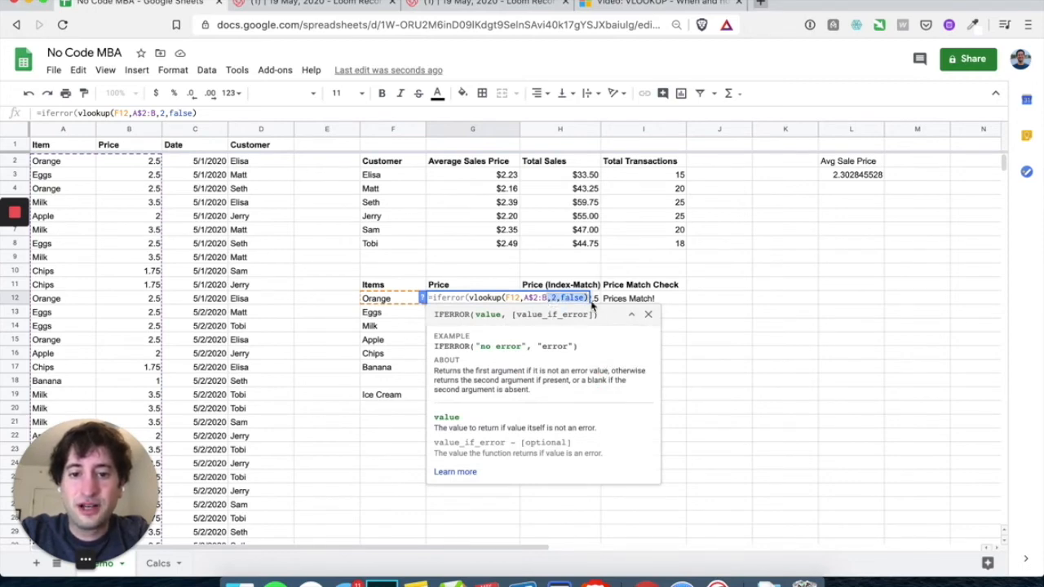
key(Left)
key(super+Right)
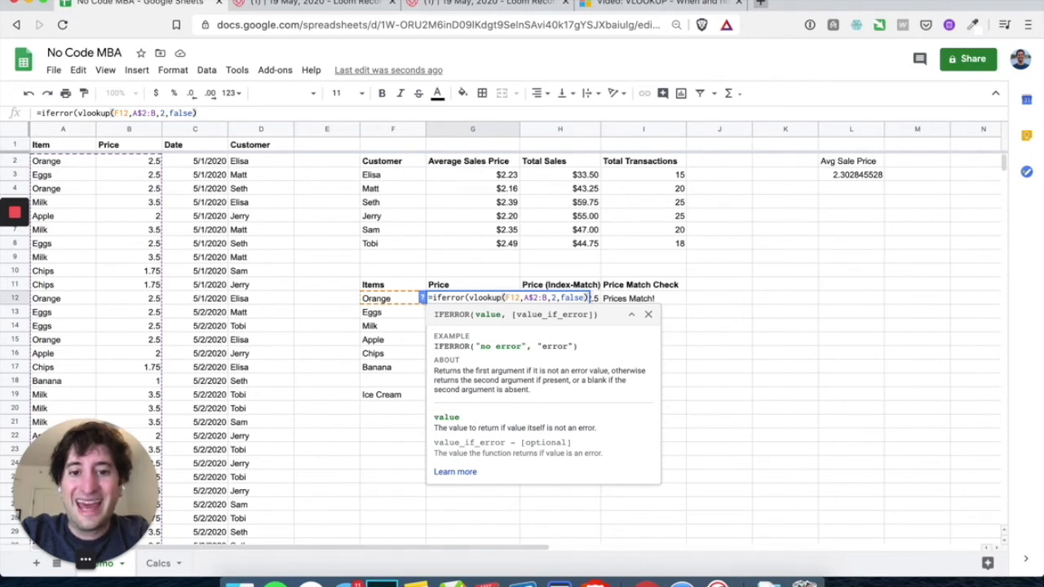
text(,)
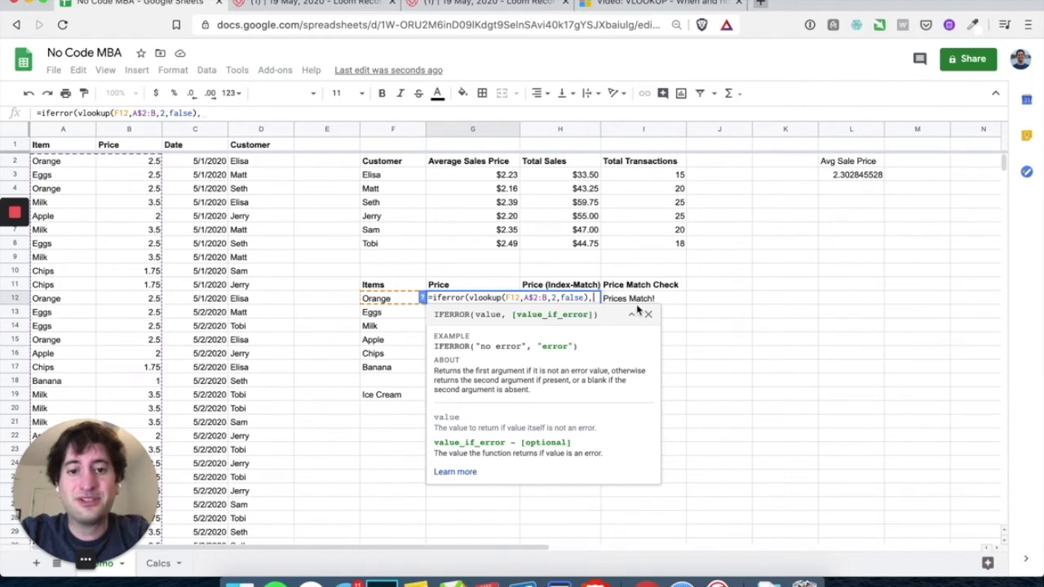
text("")
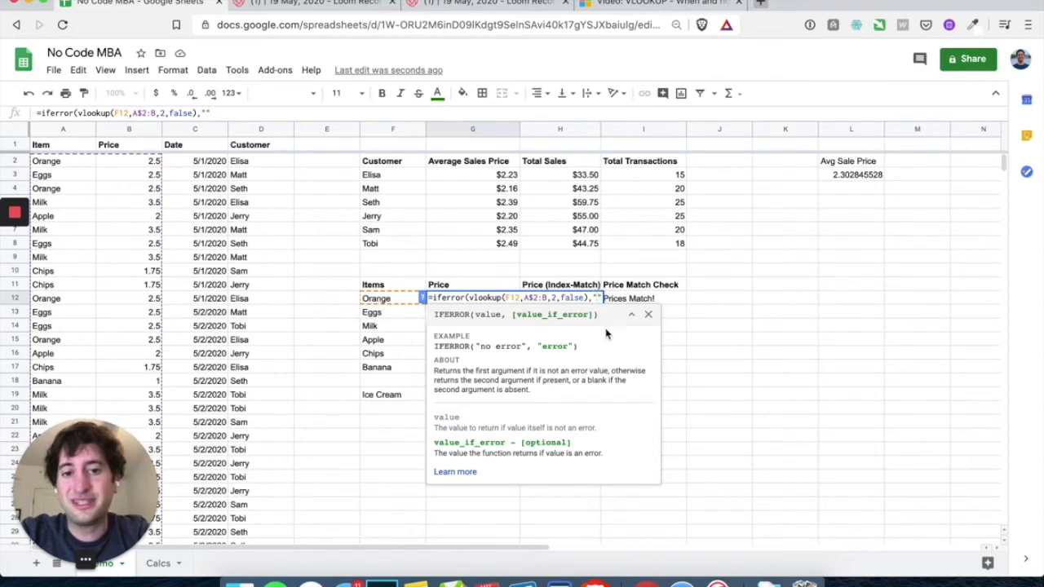
text(error)
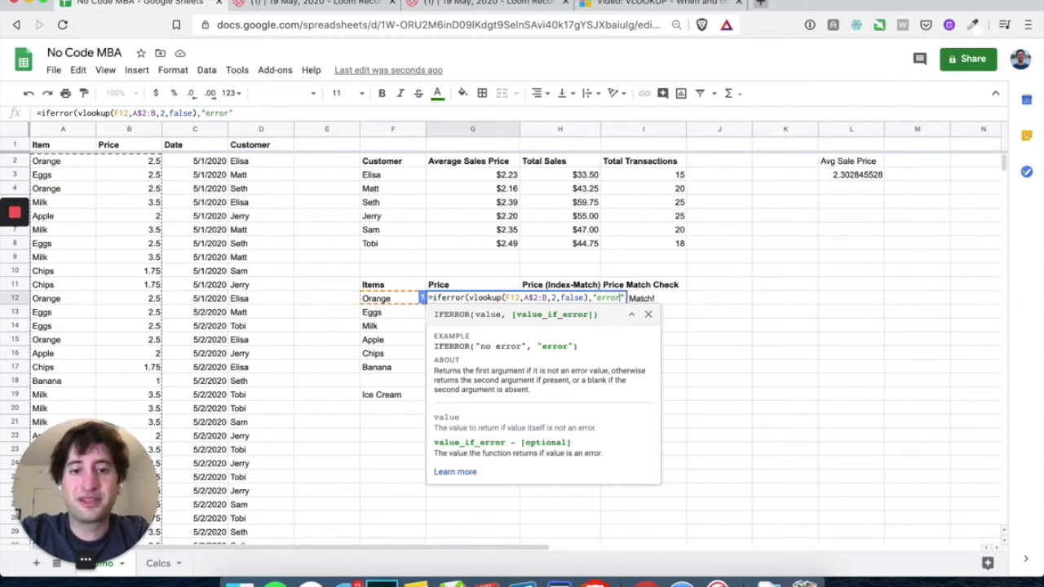
key(BackSpace)
key(BackSpace)
key(BackSpace)
key(BackSpace)
key(BackSpace)
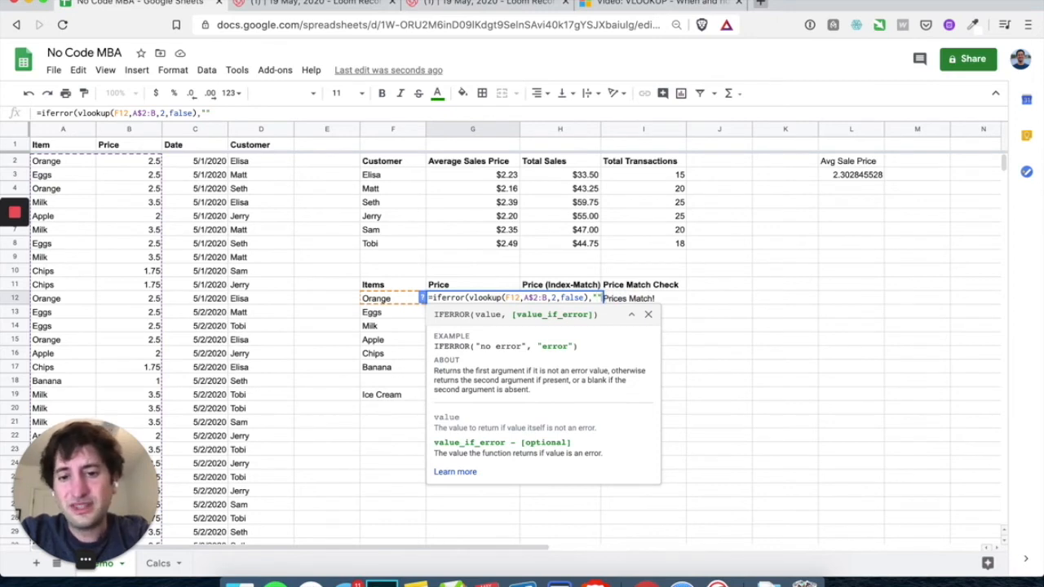
text())
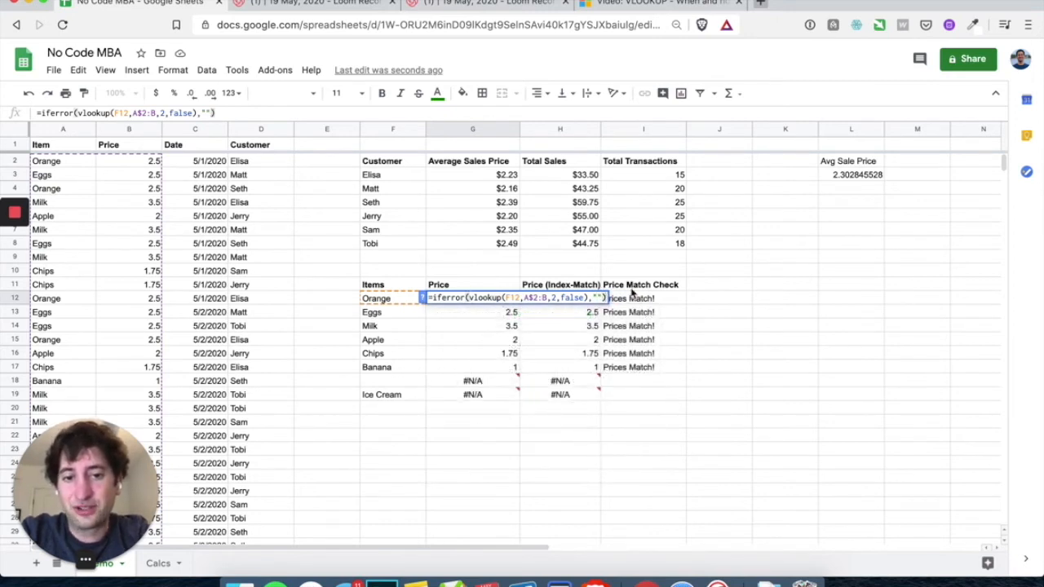
key(Return)
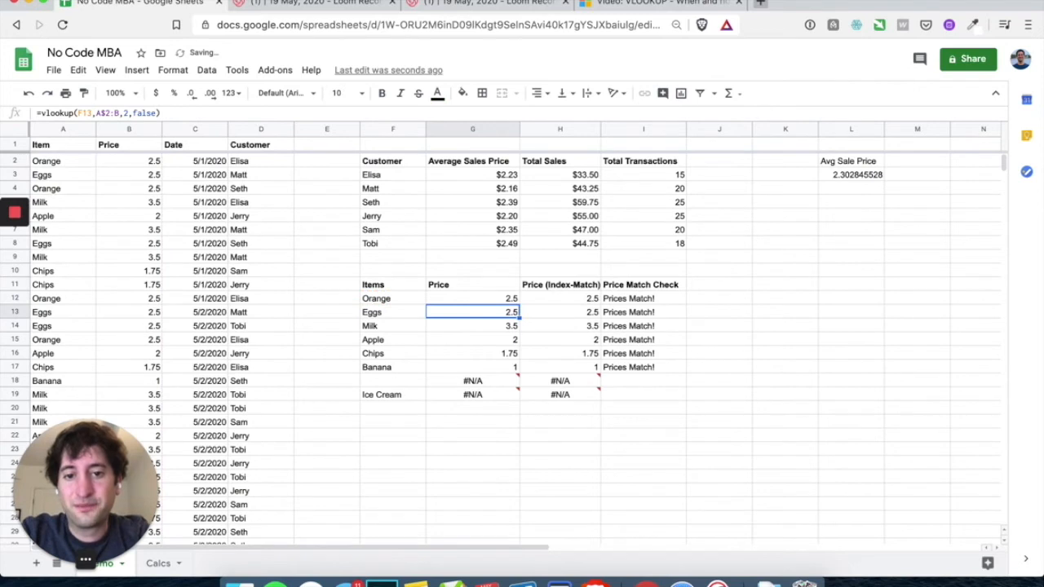
Wrap H12's INDEX-MATCH in IFERROR with a blank fallback, then fill G12:H12 down to row 19
double_click(551, 300)
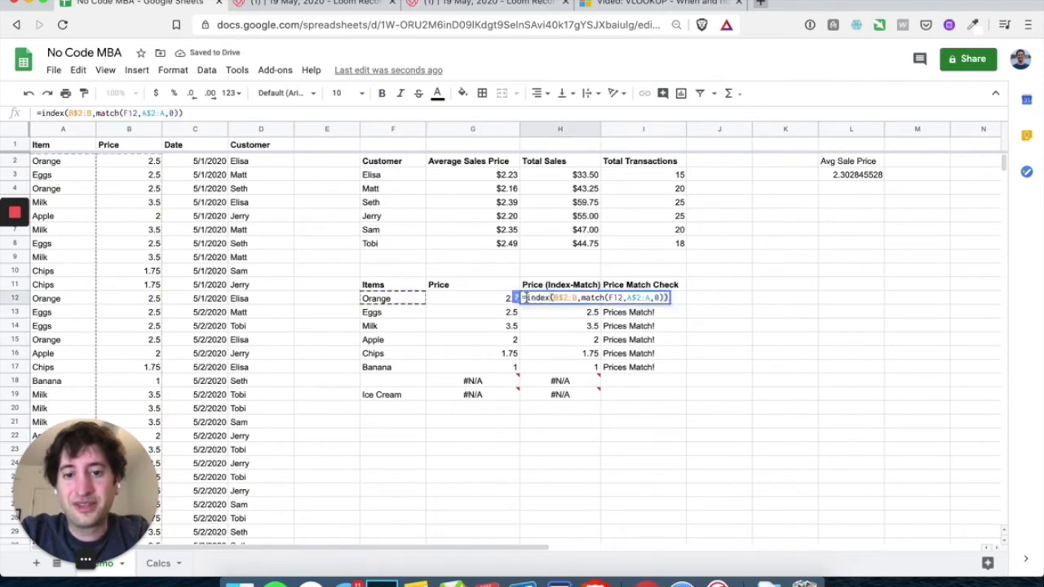
text(ifeff)
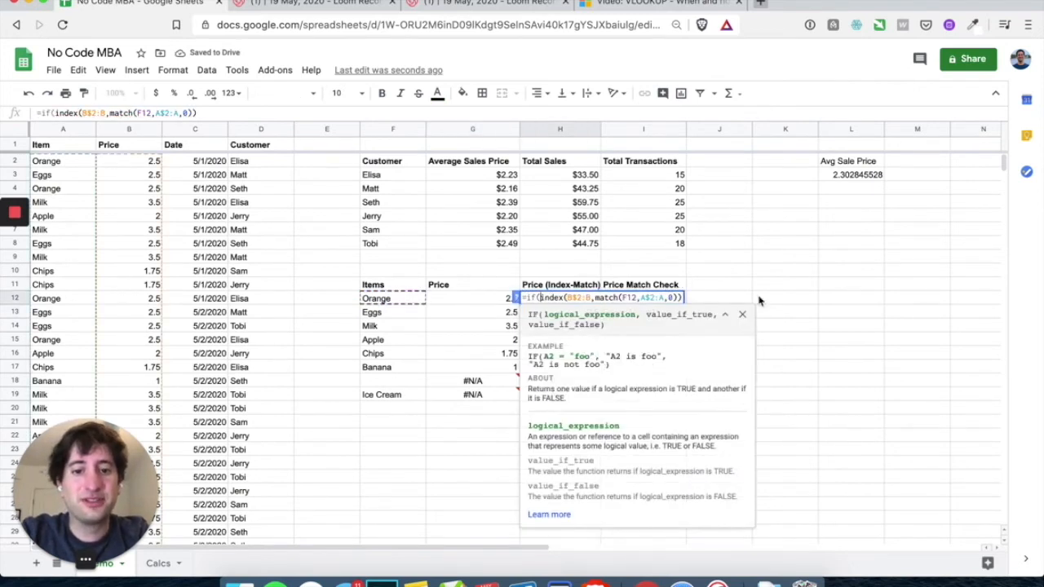
text(or()
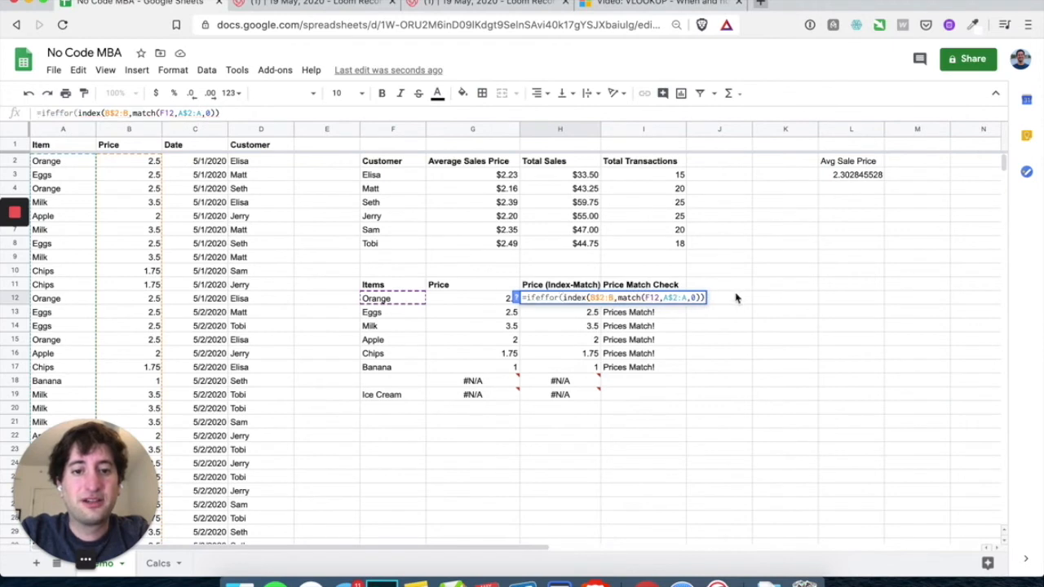
click(701, 298)
text())
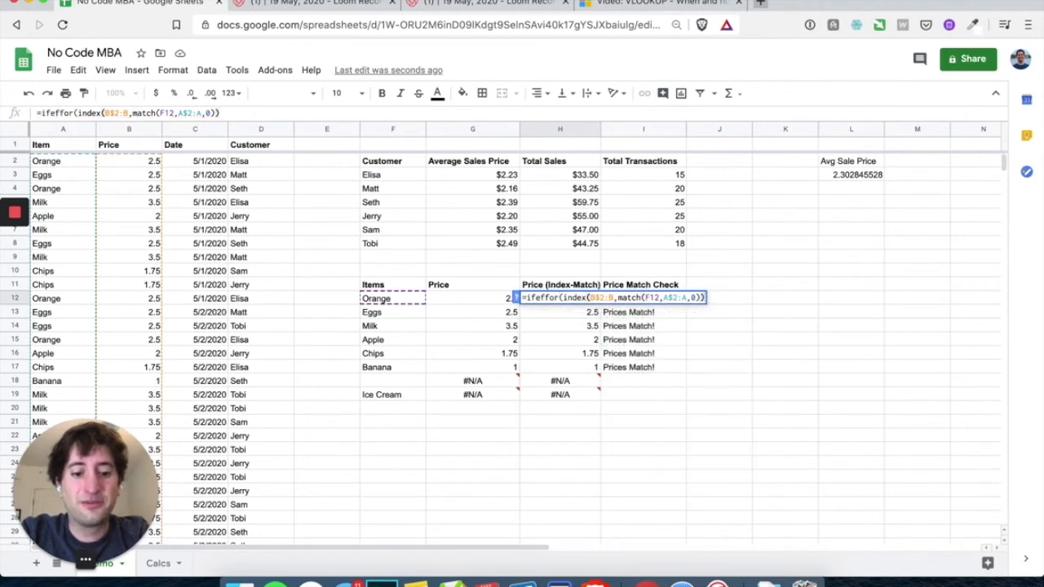
text(,"")
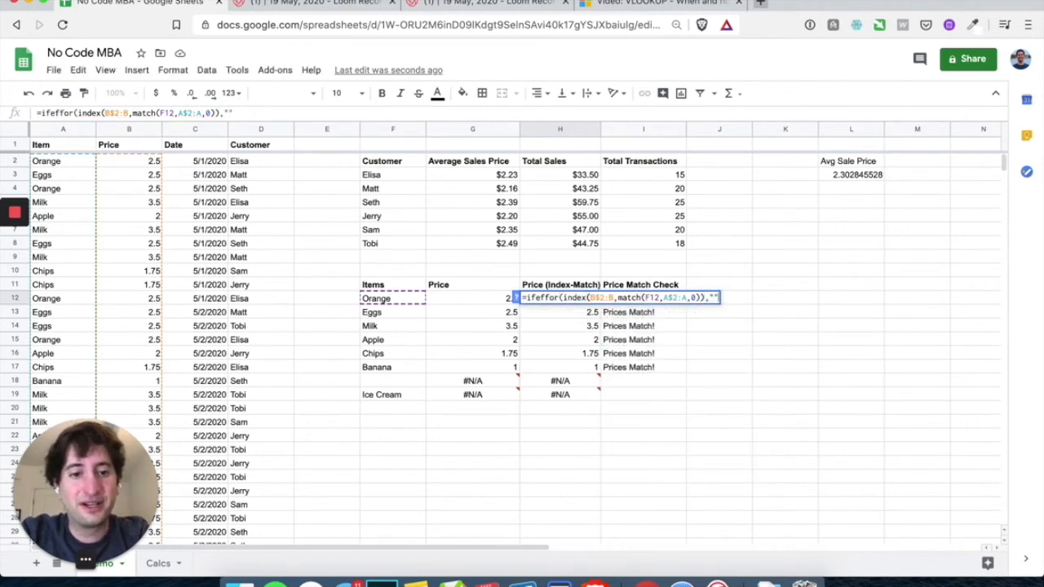
text())
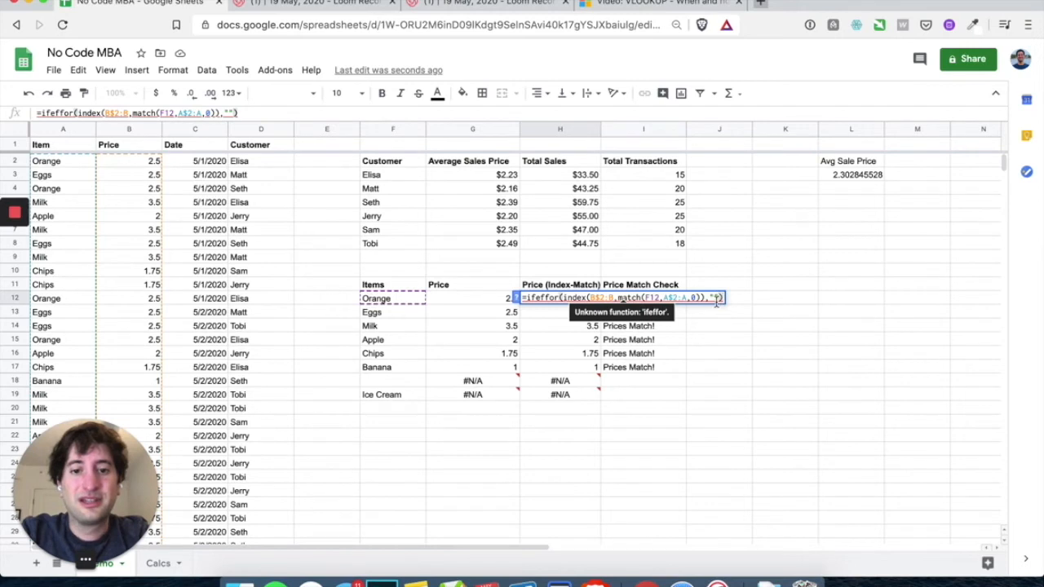
click(557, 297)
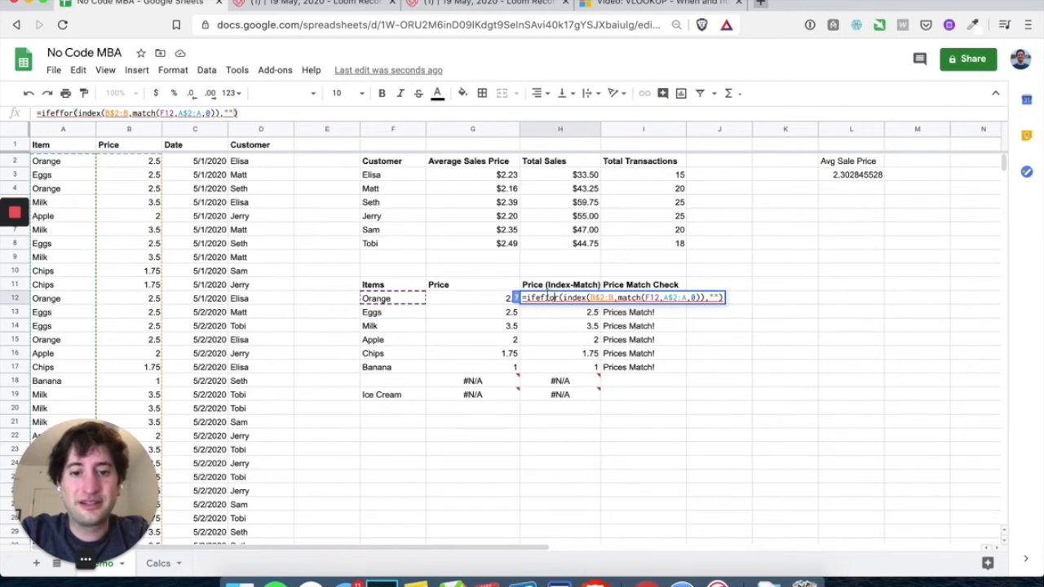
key(BackSpace)
key(BackSpace)
text(rr)
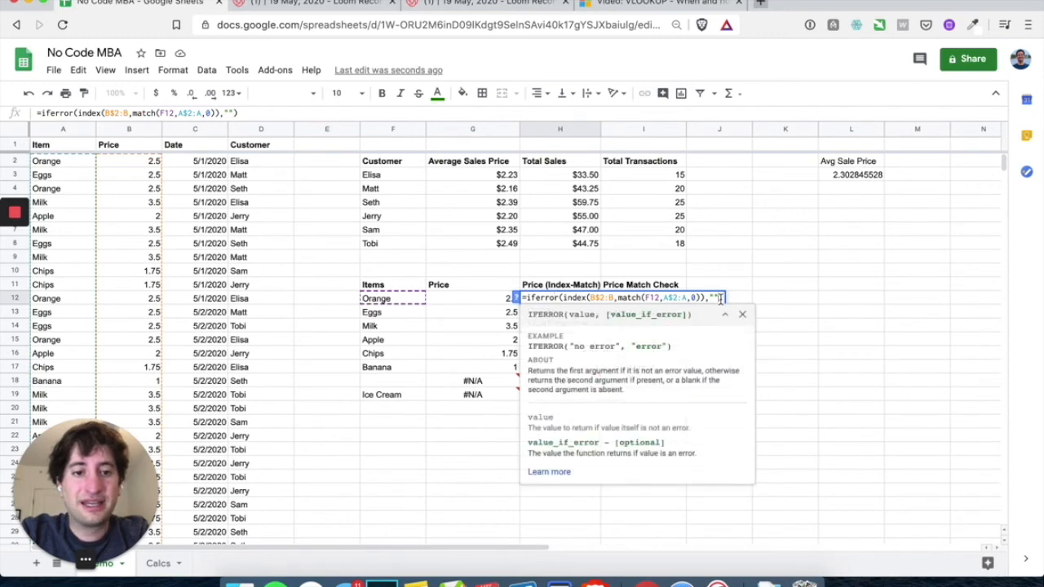
key(Return)
drag(511, 300, 597, 398)
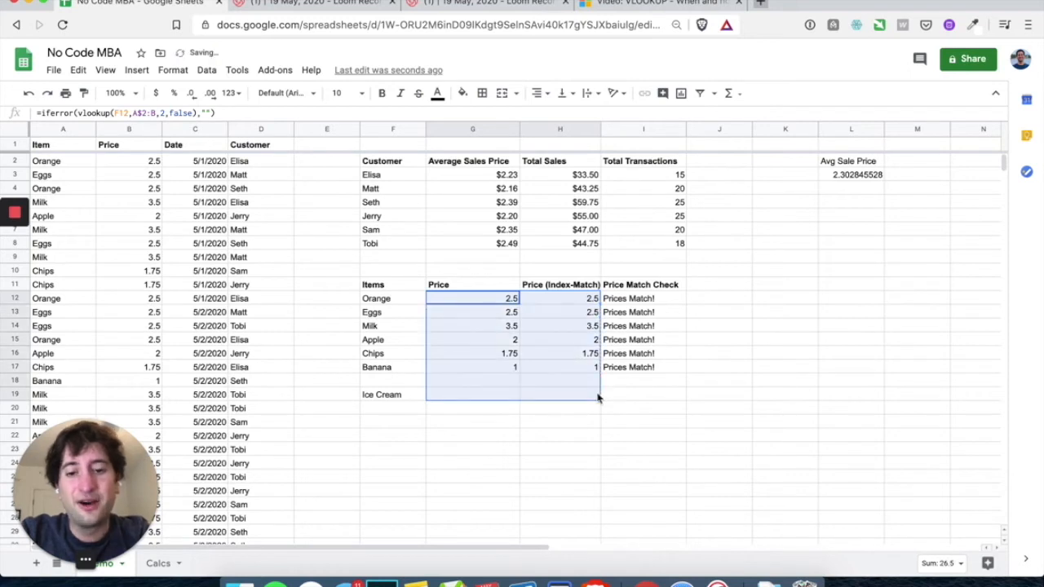
click(494, 409)
drag(447, 381, 568, 399)
click(398, 382)
click(397, 397)
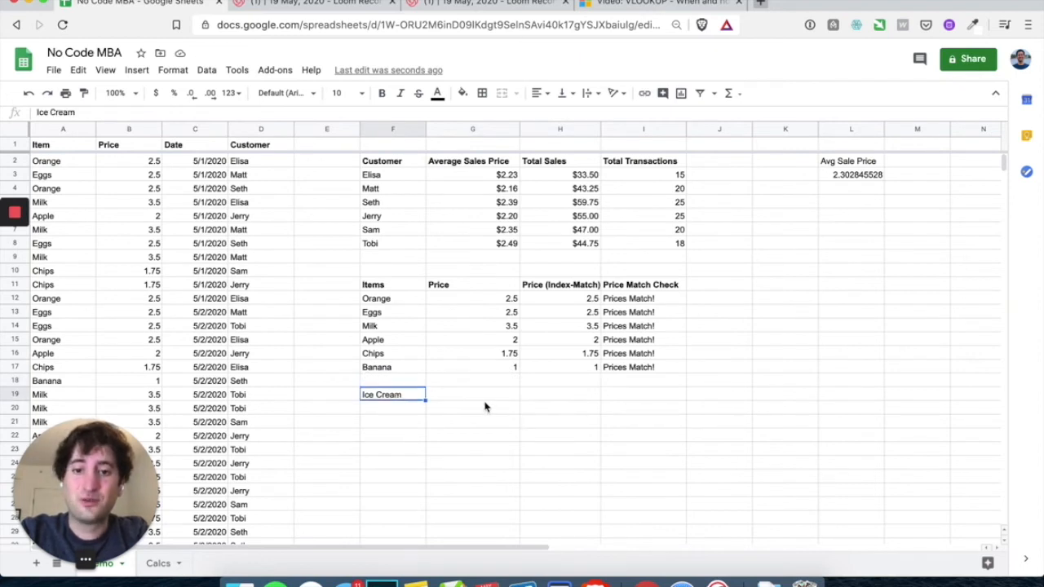
drag(485, 381, 562, 399)
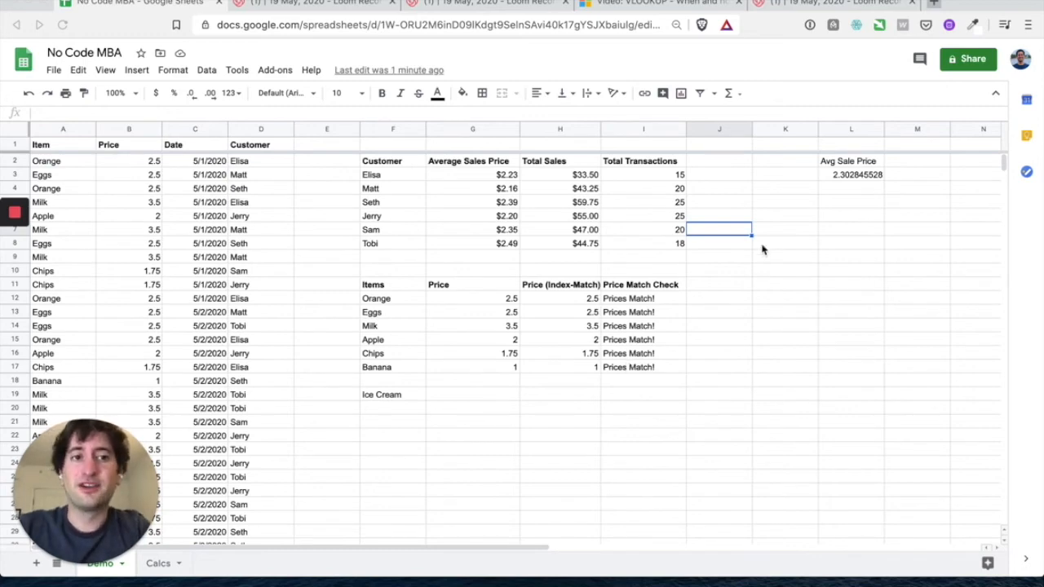
Open the Share dialog and add the collaborator's e-mail address as a recipient
click(970, 61)
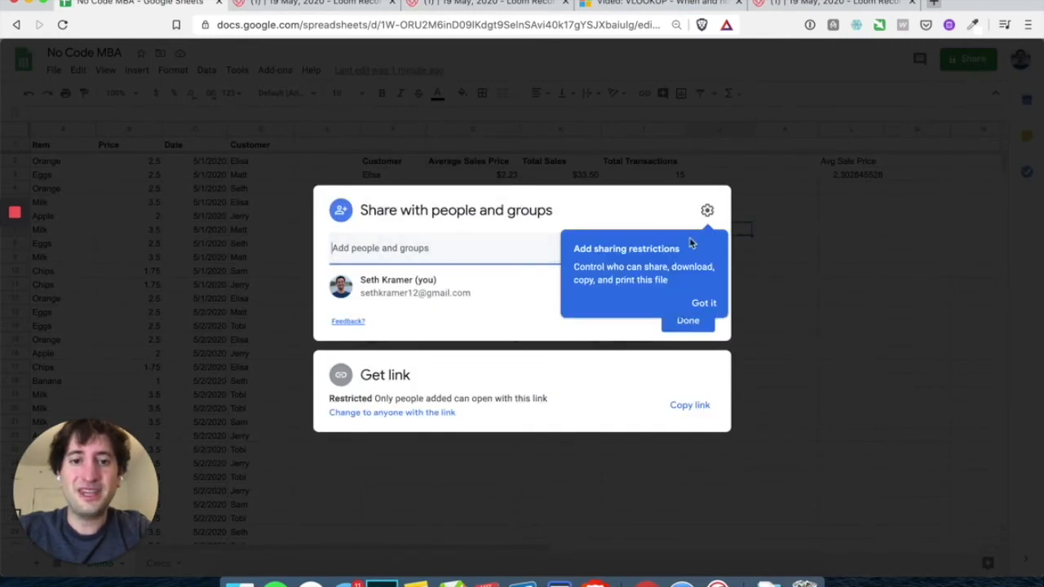
click(699, 304)
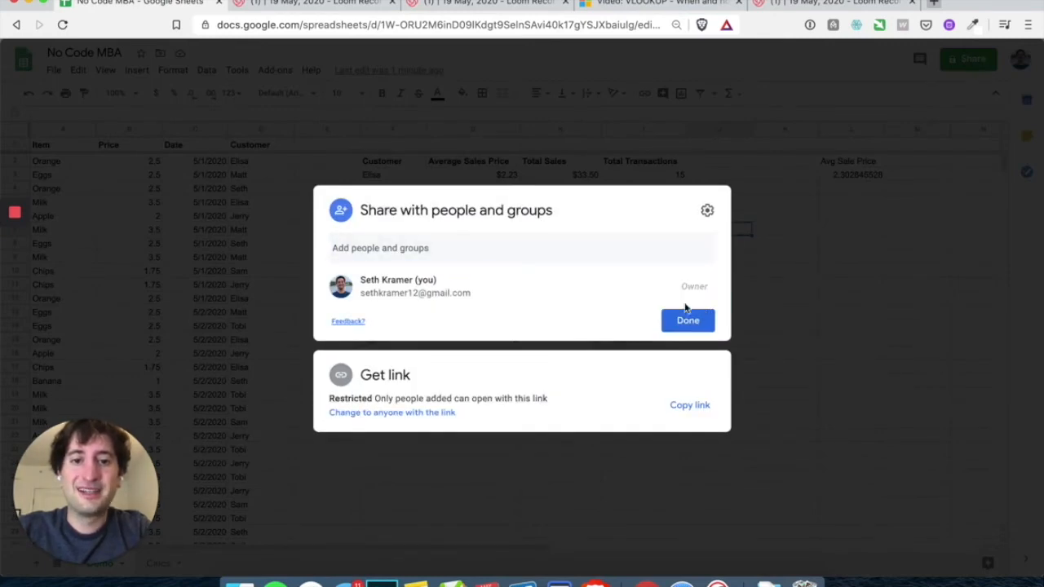
click(366, 251)
click(427, 209)
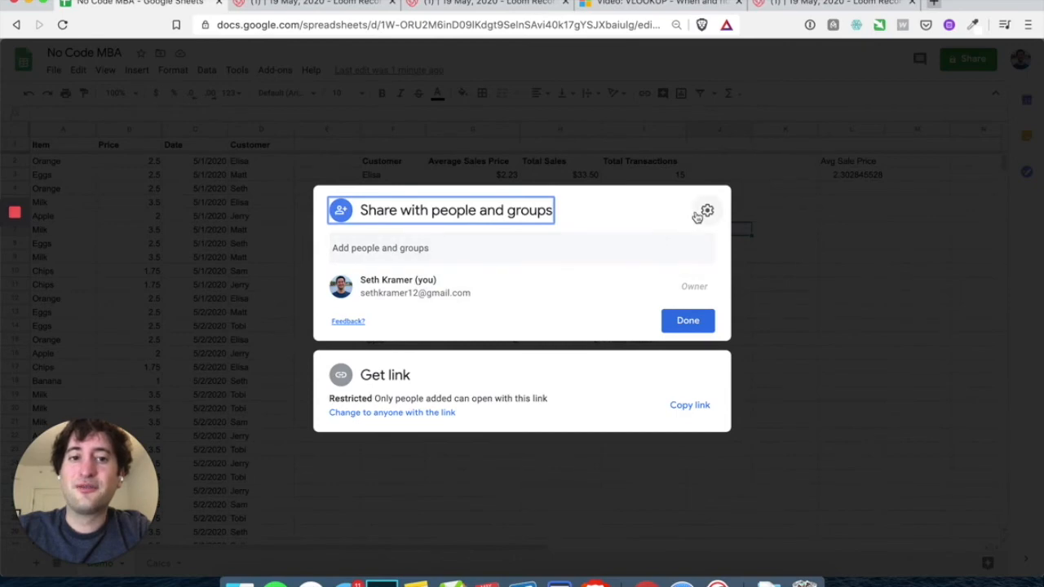
click(444, 250)
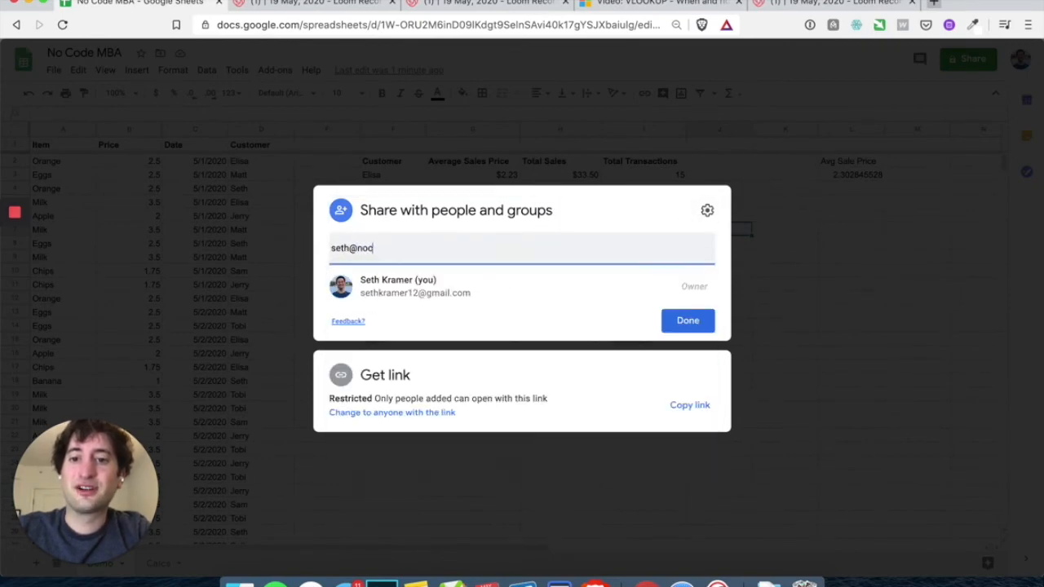
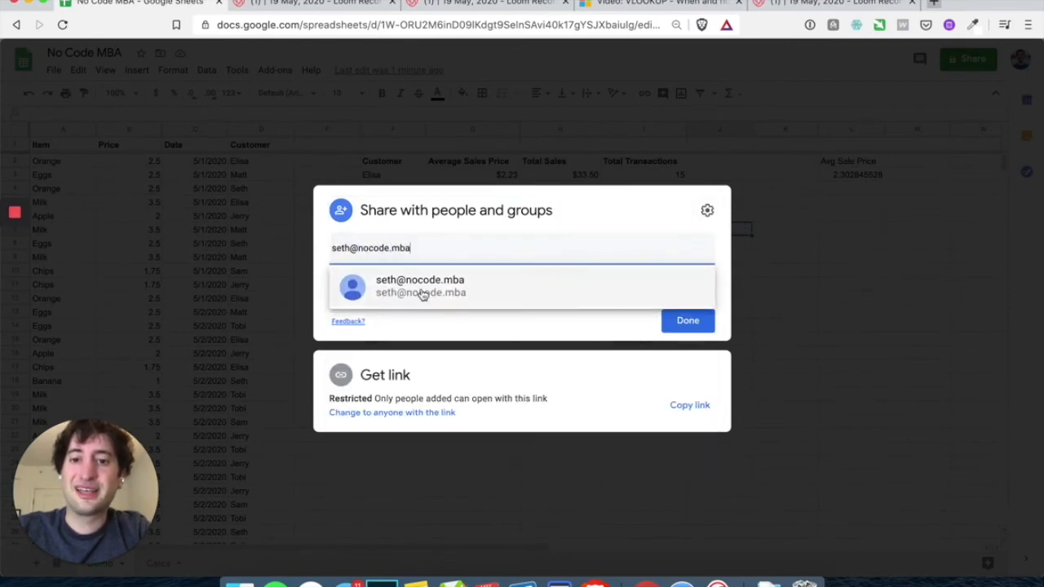
click(421, 290)
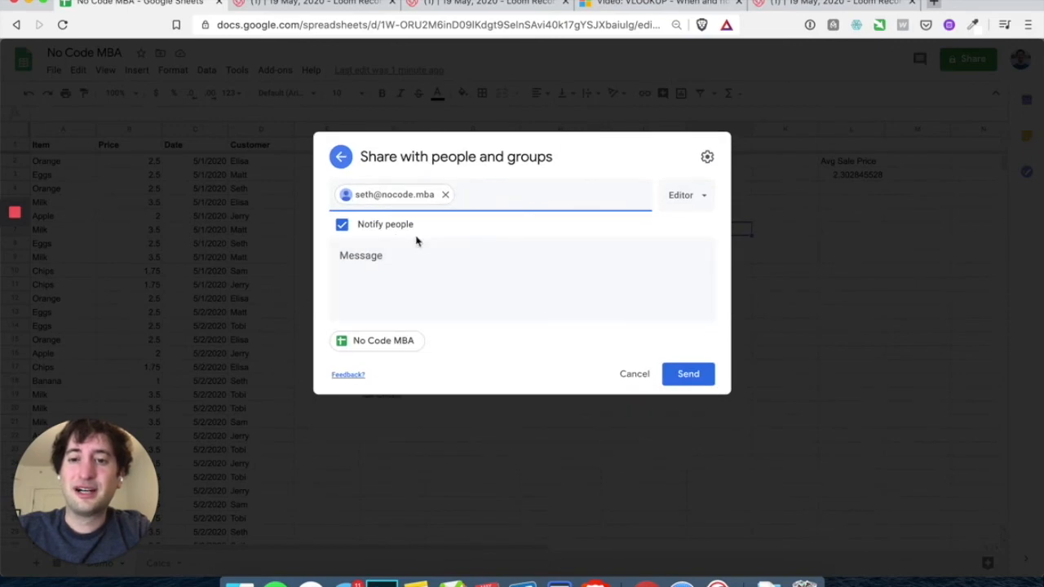
Keep Notify people checked, leaving the invitation message empty
click(342, 226)
click(341, 270)
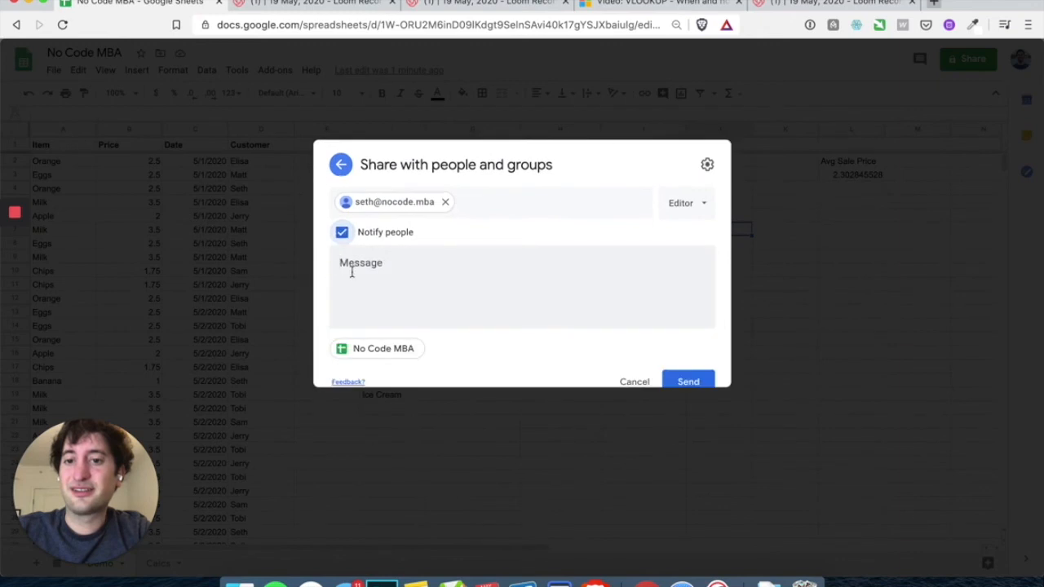
click(415, 283)
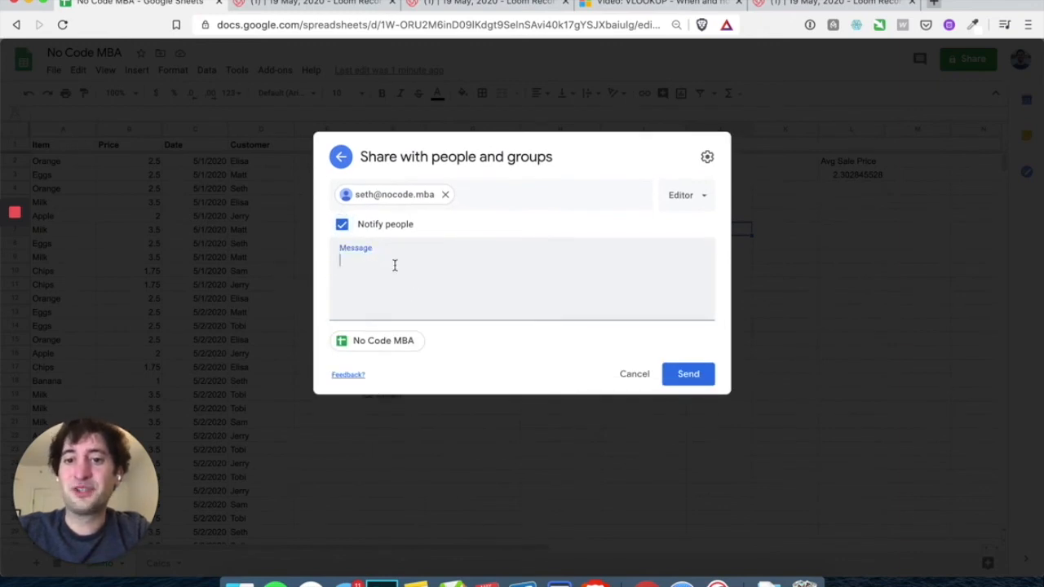
click(328, 271)
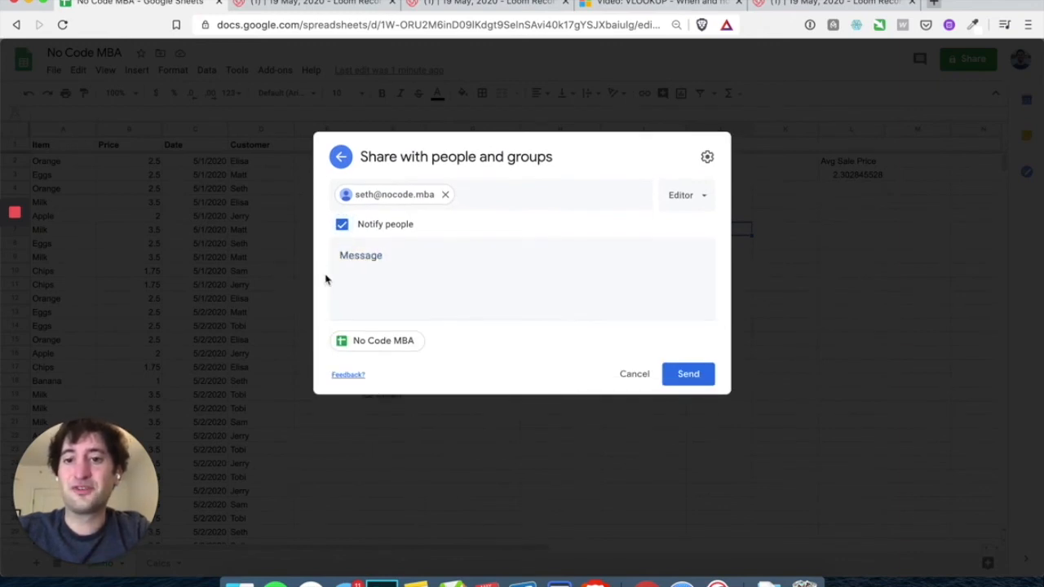
Set the collaborator's access role to Editor
click(685, 198)
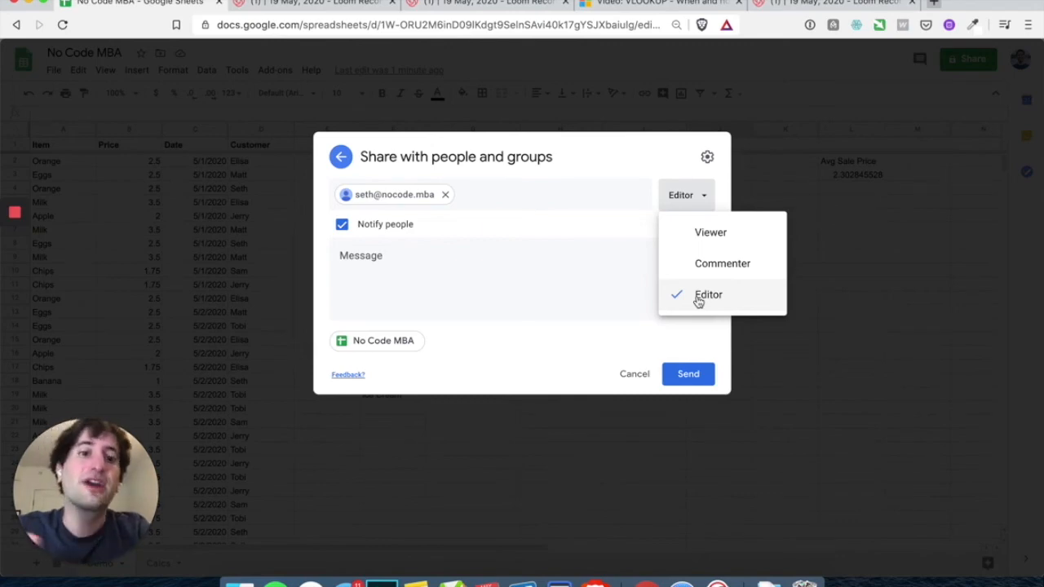
click(711, 270)
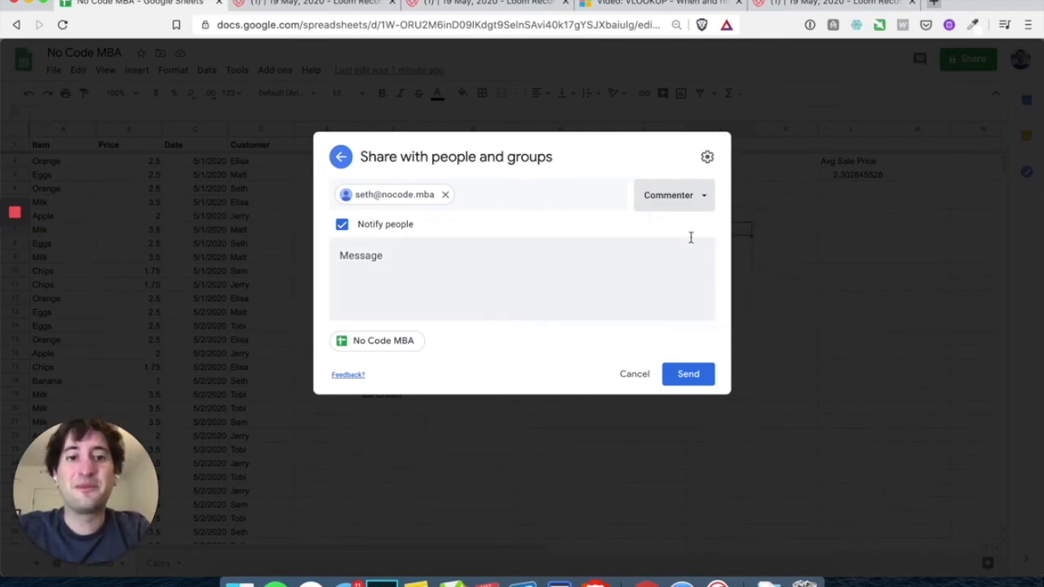
click(682, 196)
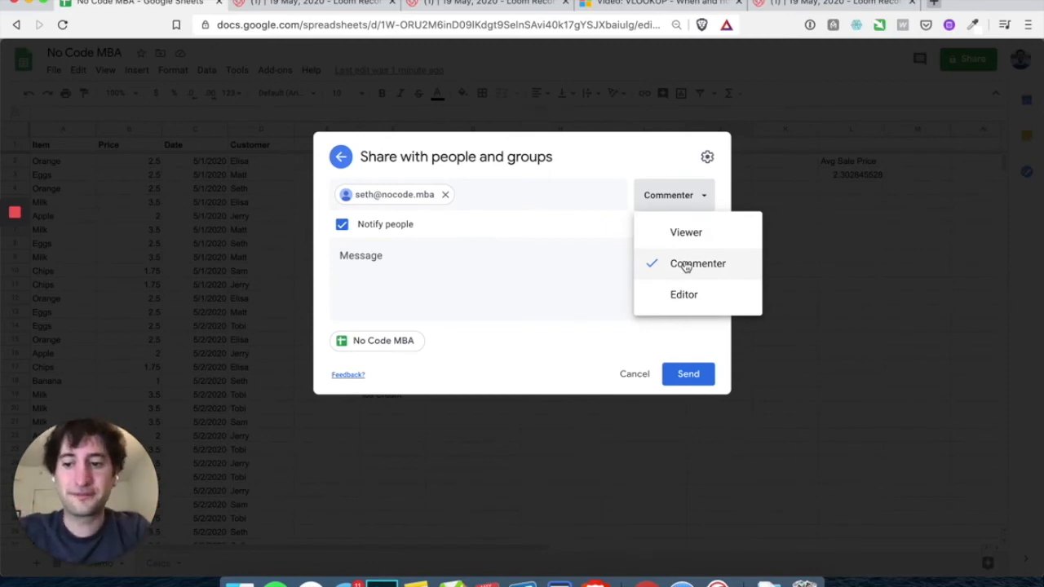
click(686, 265)
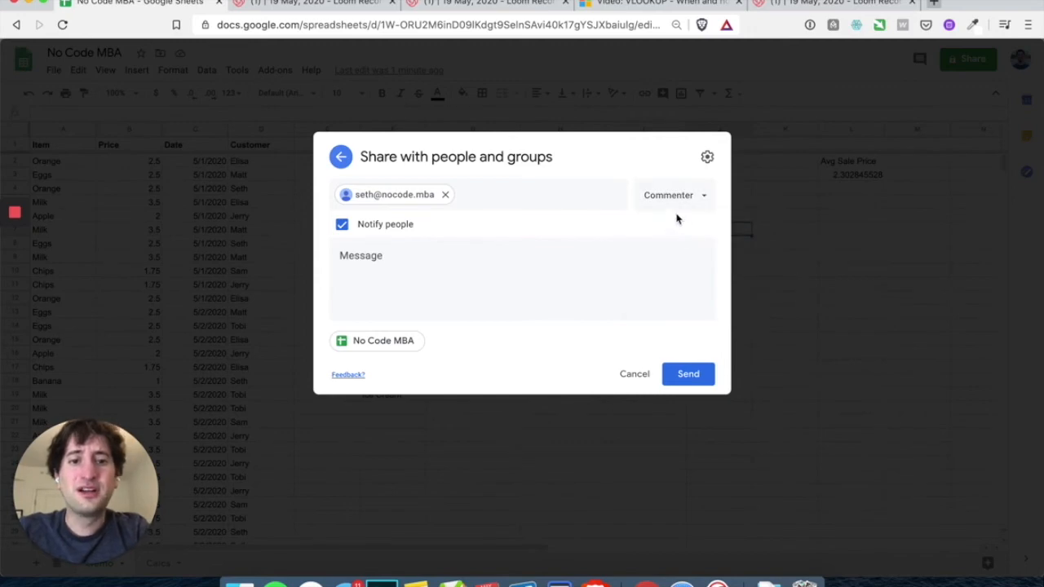
click(676, 208)
click(670, 226)
click(674, 205)
click(673, 242)
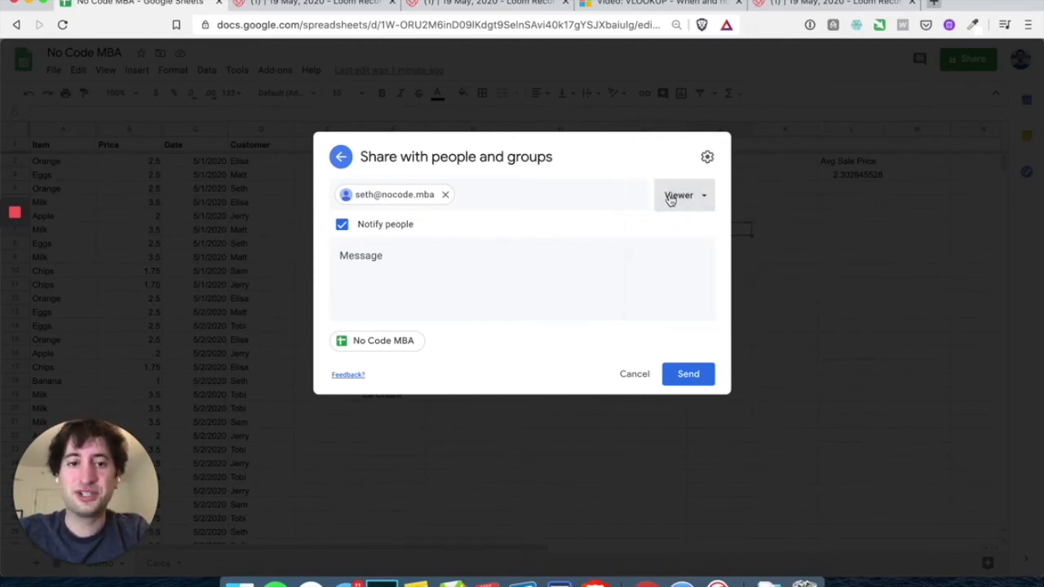
click(670, 200)
click(702, 294)
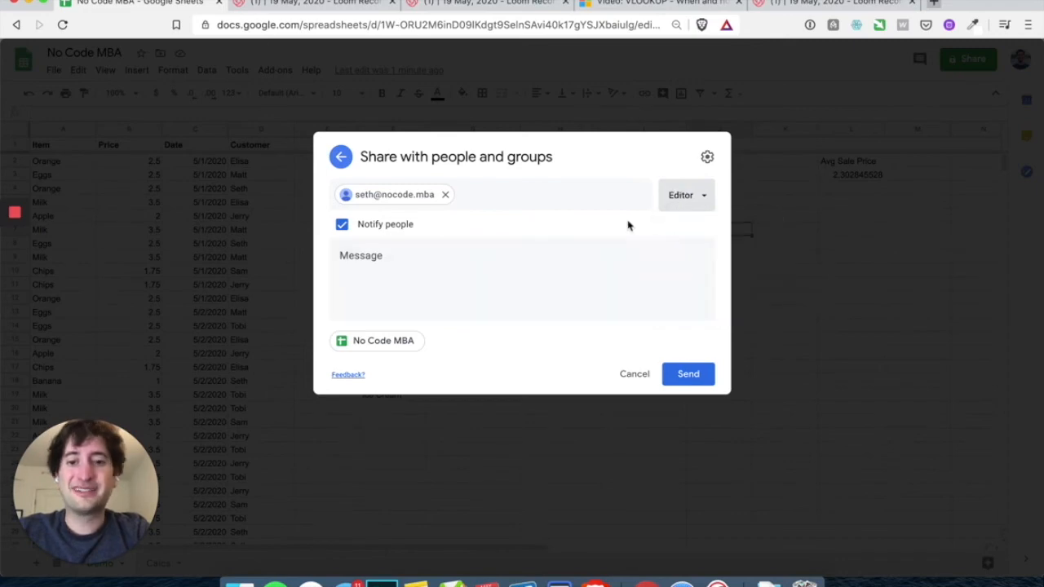
Review the sharing settings, then send the invitation
click(707, 159)
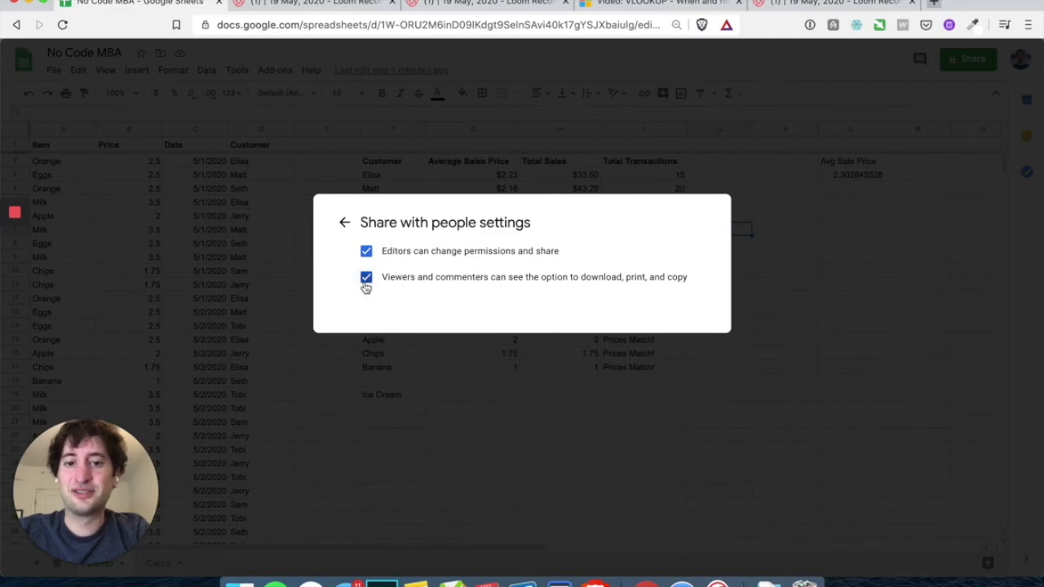
click(344, 222)
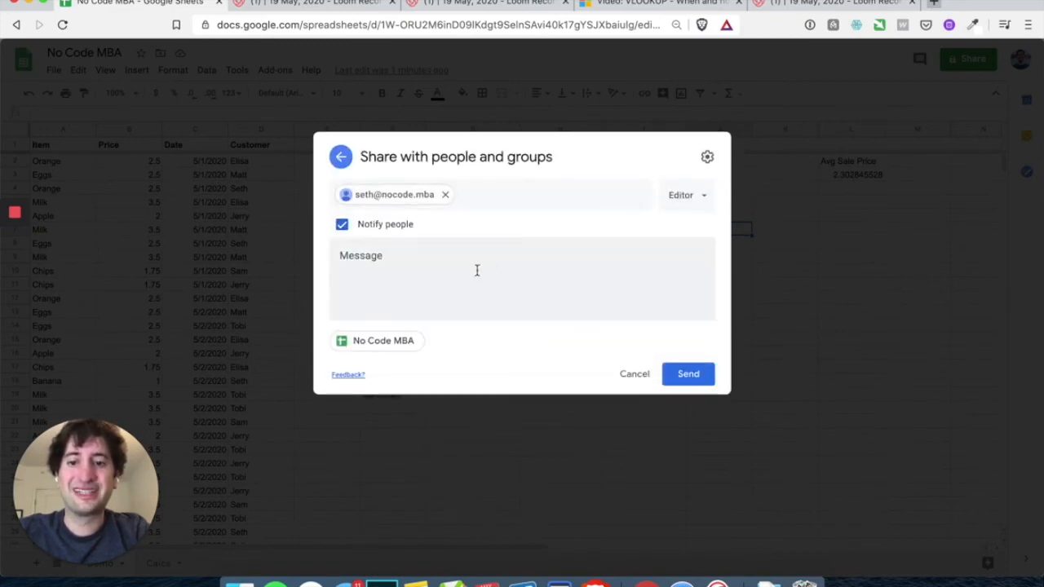
click(700, 380)
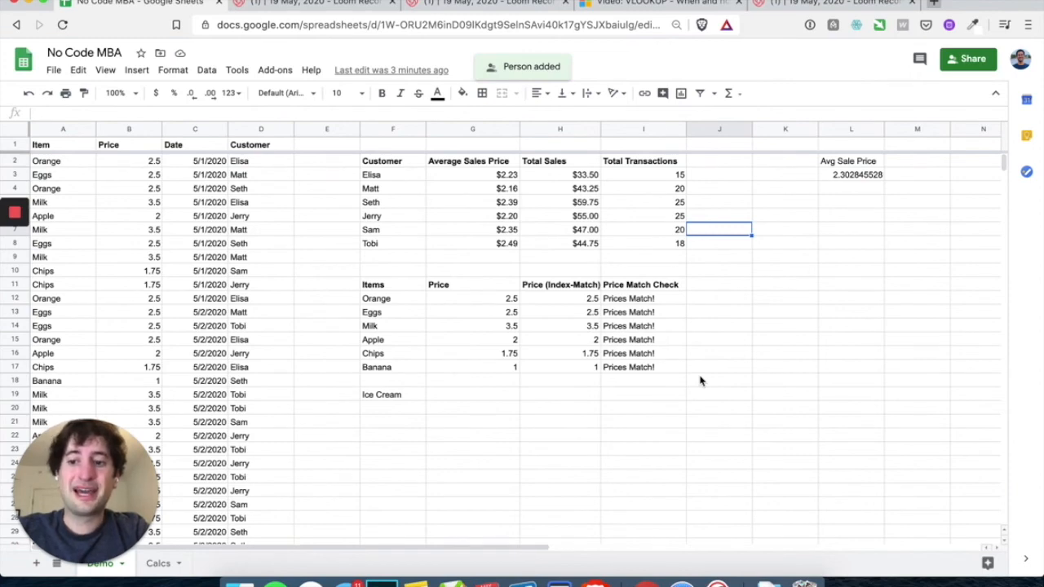
Set general access to anyone with the link as Viewer and copy the link
click(971, 59)
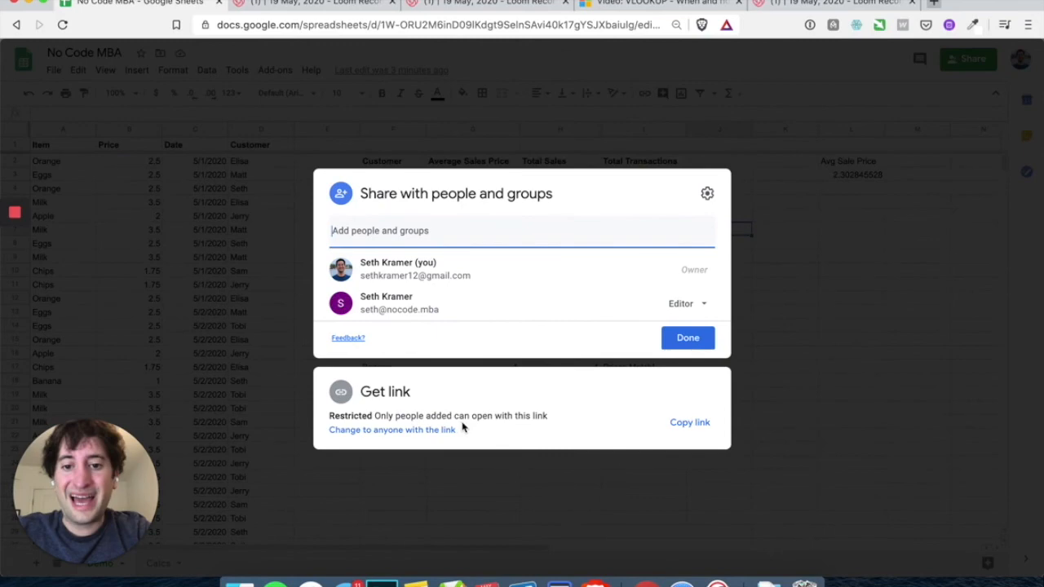
click(389, 433)
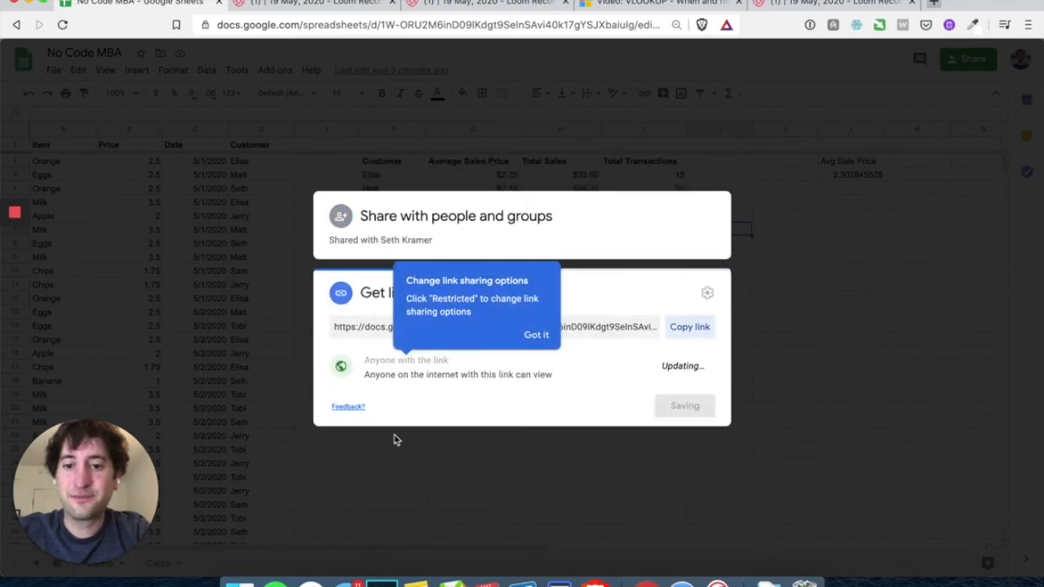
click(535, 335)
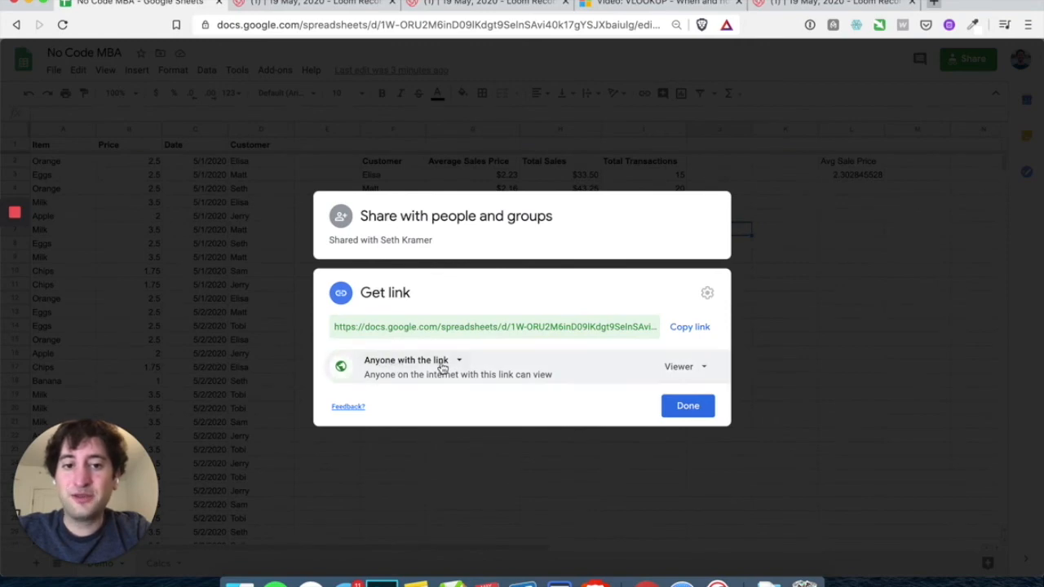
click(697, 367)
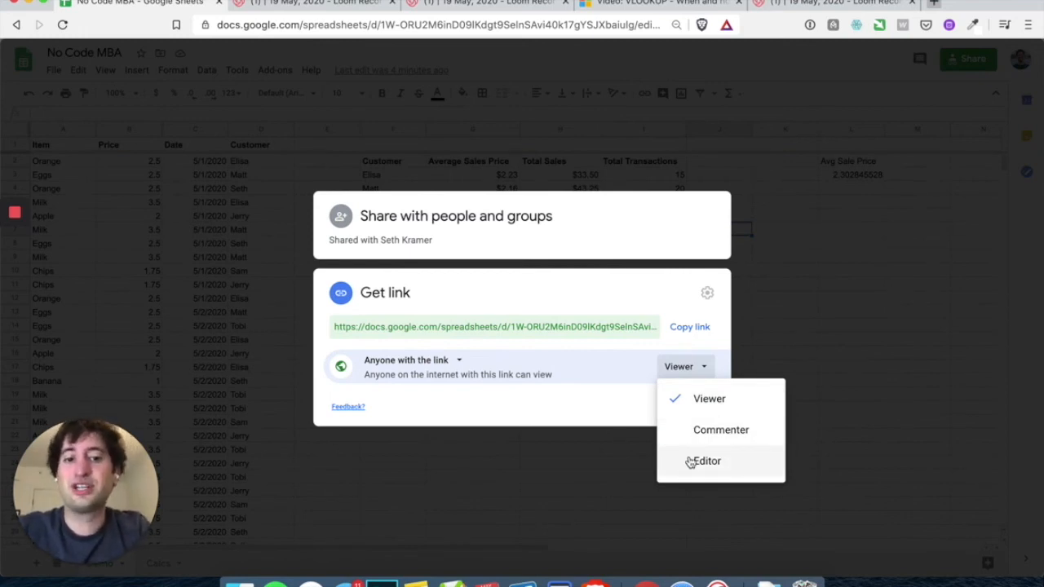
click(603, 287)
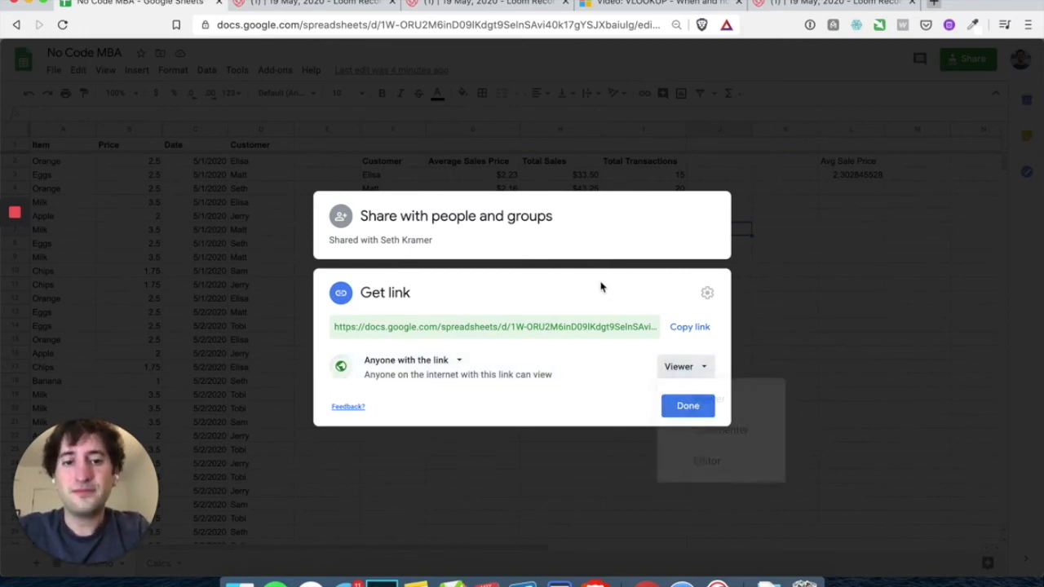
click(684, 328)
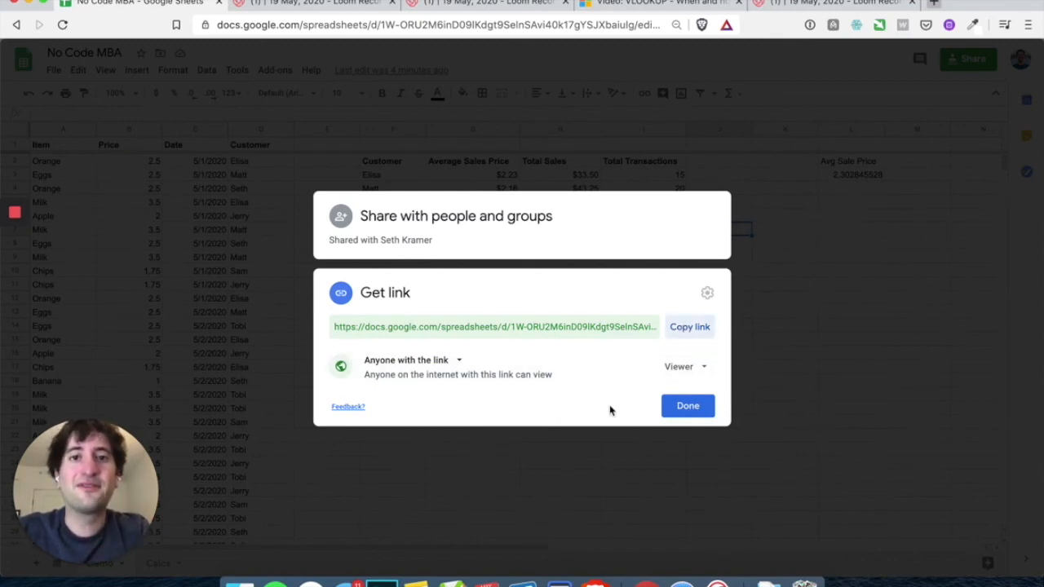
click(684, 407)
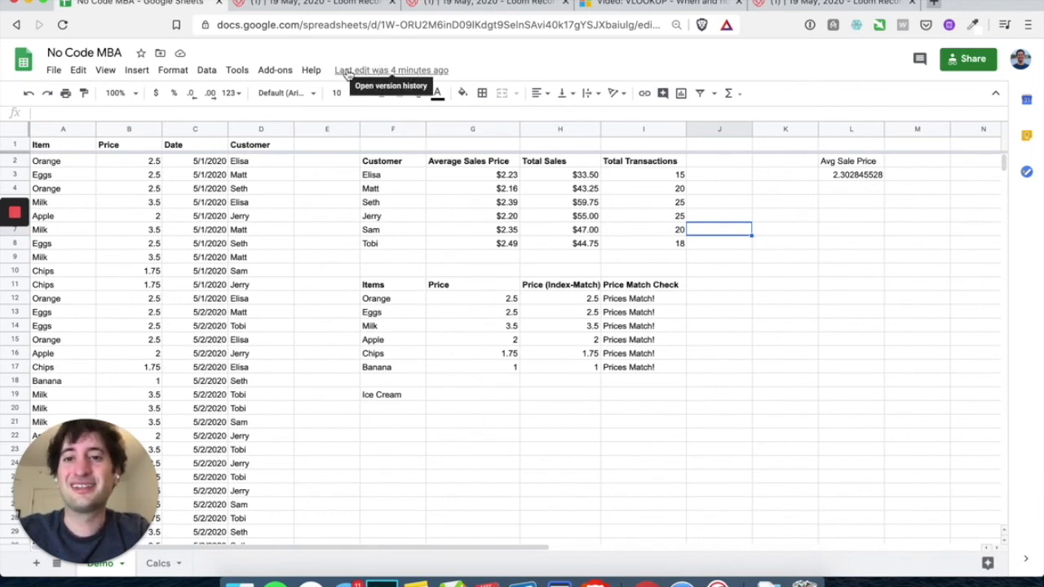
Open version history and view the May 19, 3:38 PM version
click(429, 74)
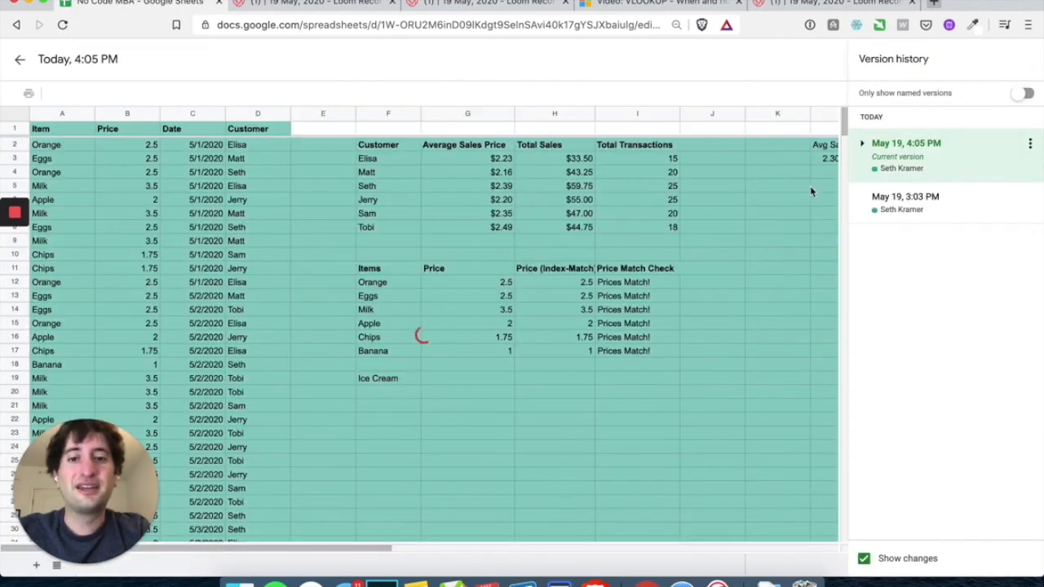
click(924, 204)
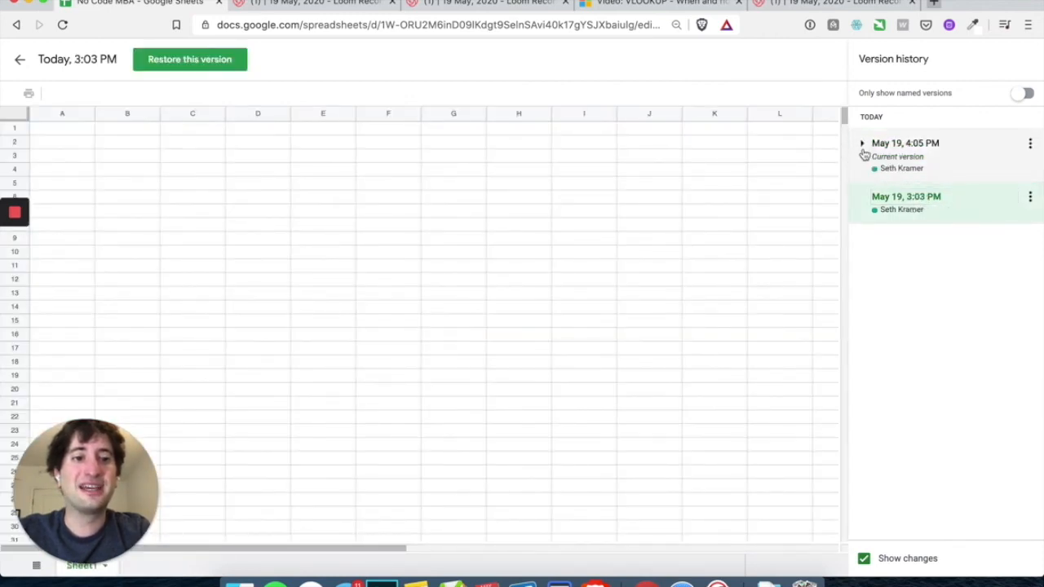
click(863, 146)
scroll(937, 322, down, 10)
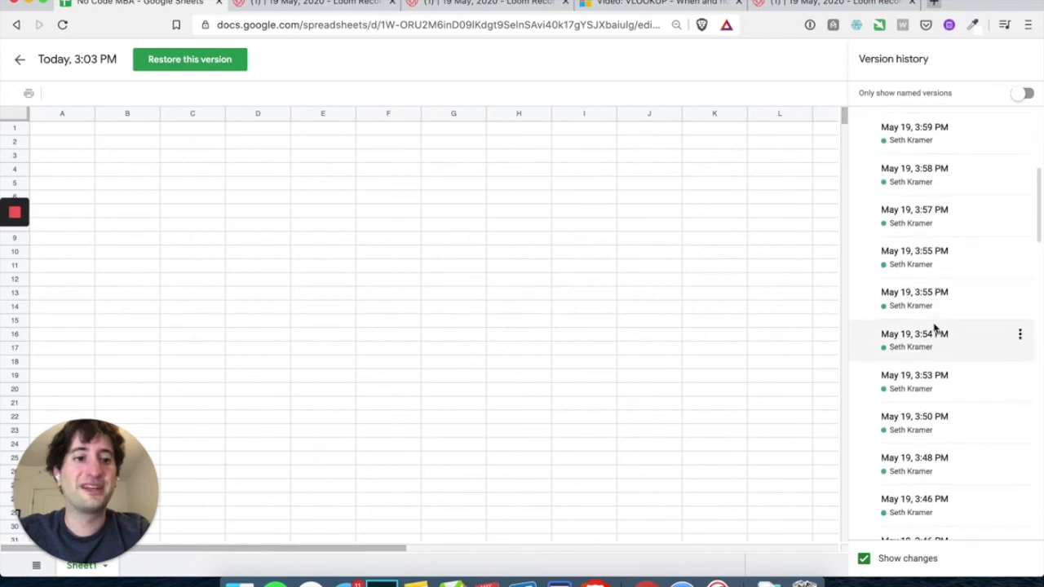
scroll(944, 163, up, 5)
click(935, 279)
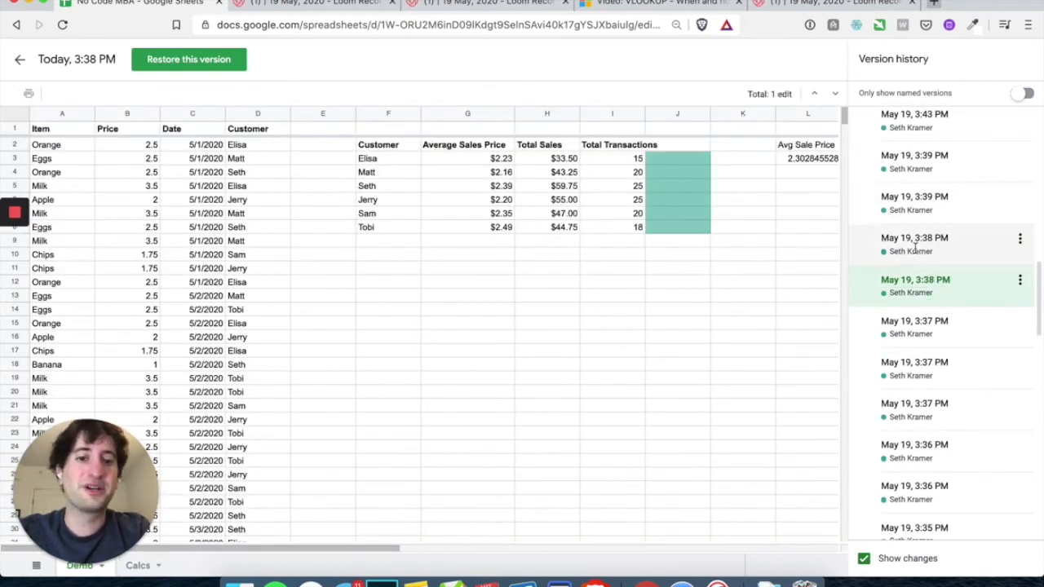
scroll(905, 332, down, 3)
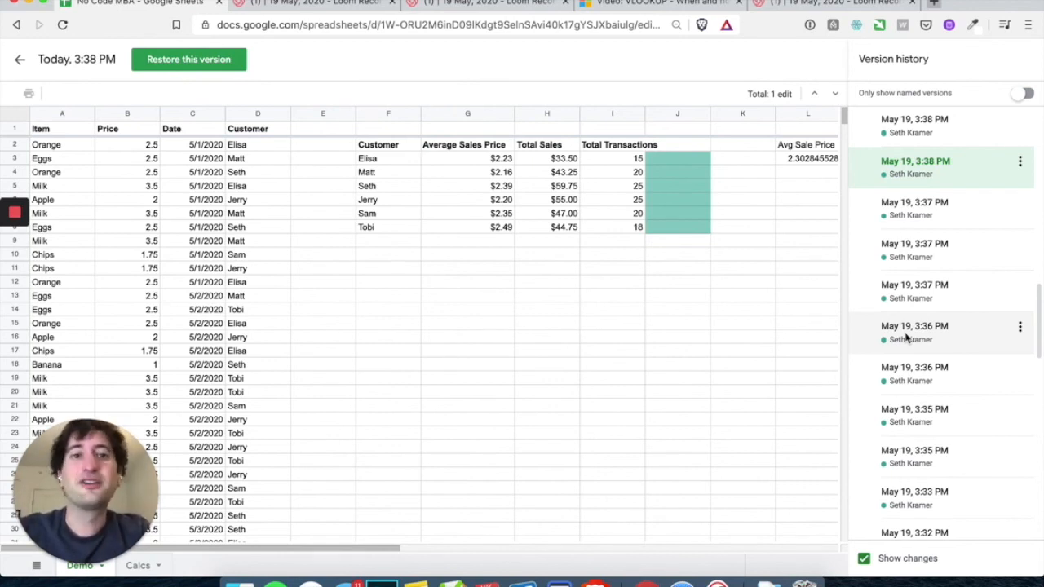
scroll(925, 174, up, 1)
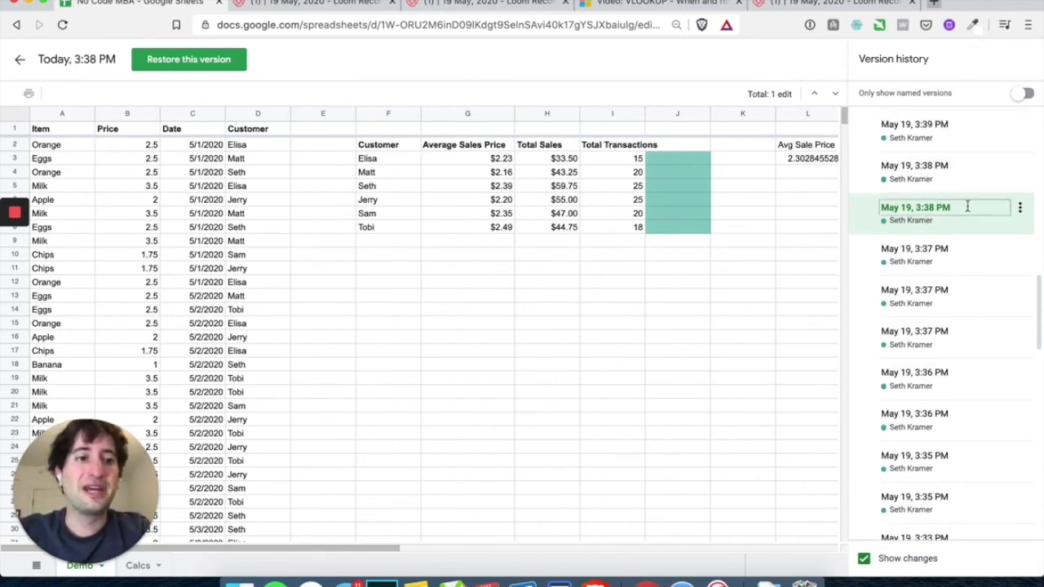
Open the 3:38 PM version's actions menu, then close it without changes
click(1021, 211)
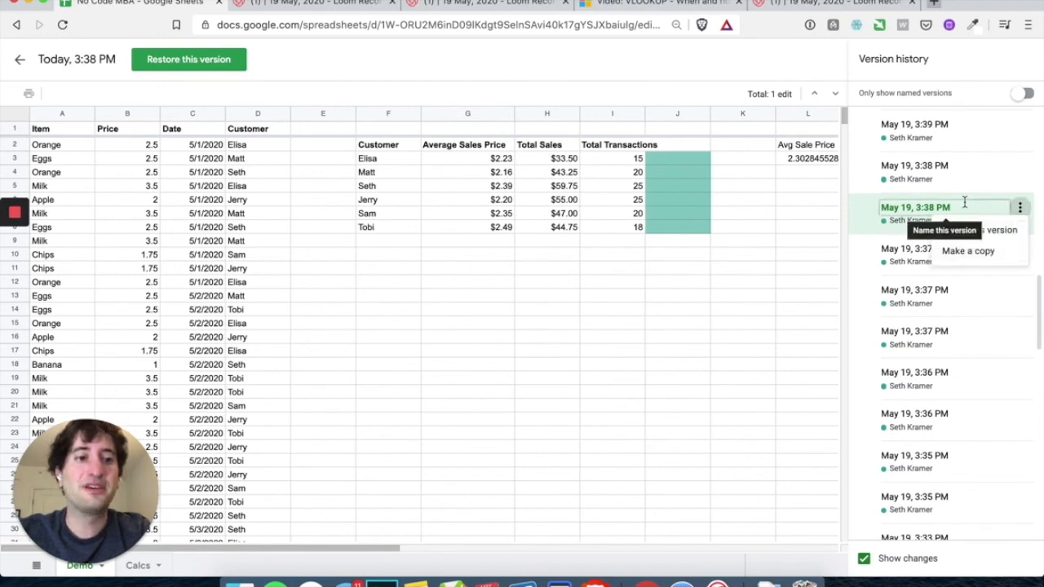
click(1003, 231)
click(1020, 211)
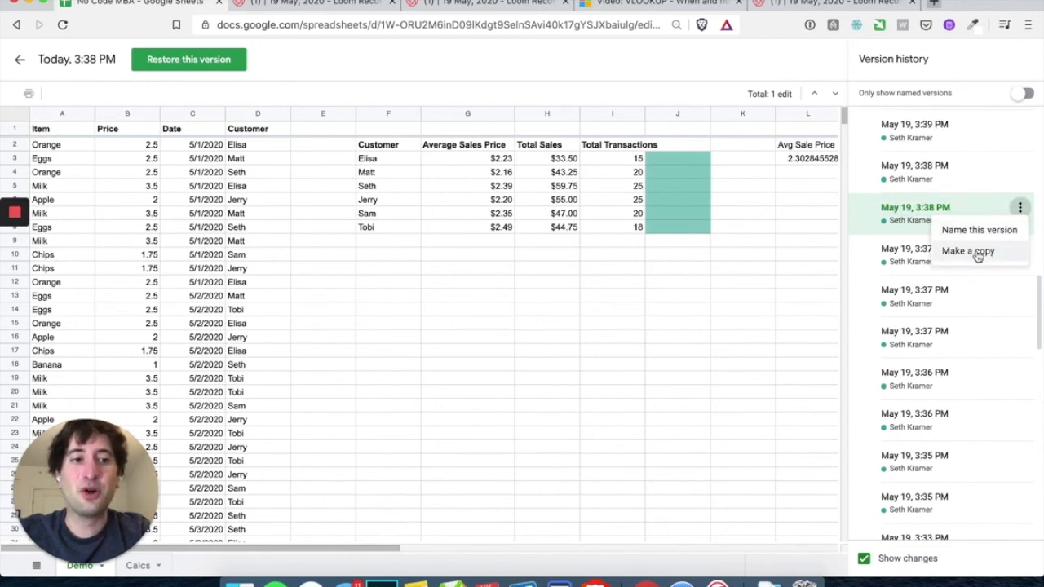
click(991, 200)
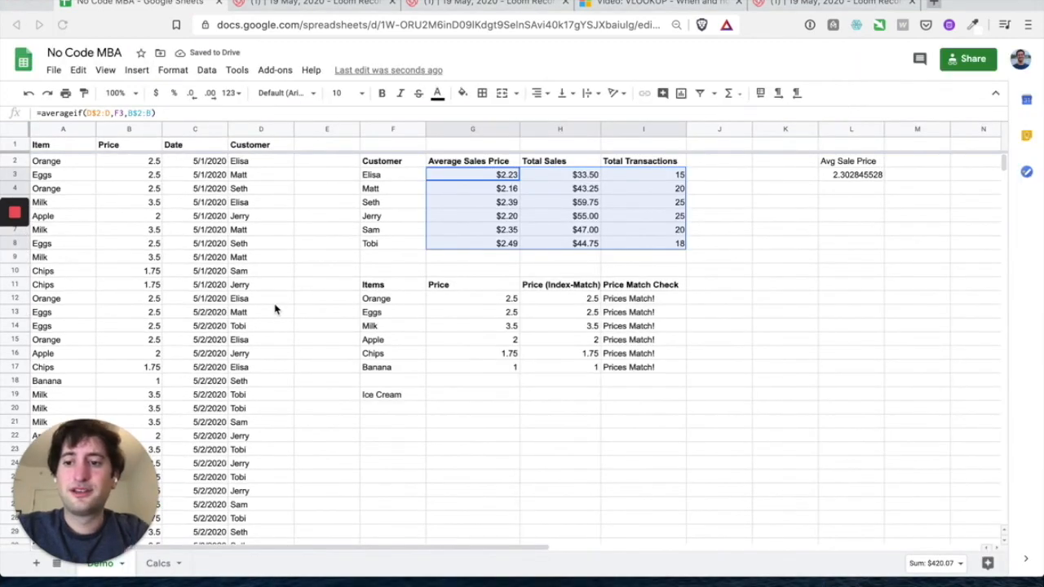
click(337, 327)
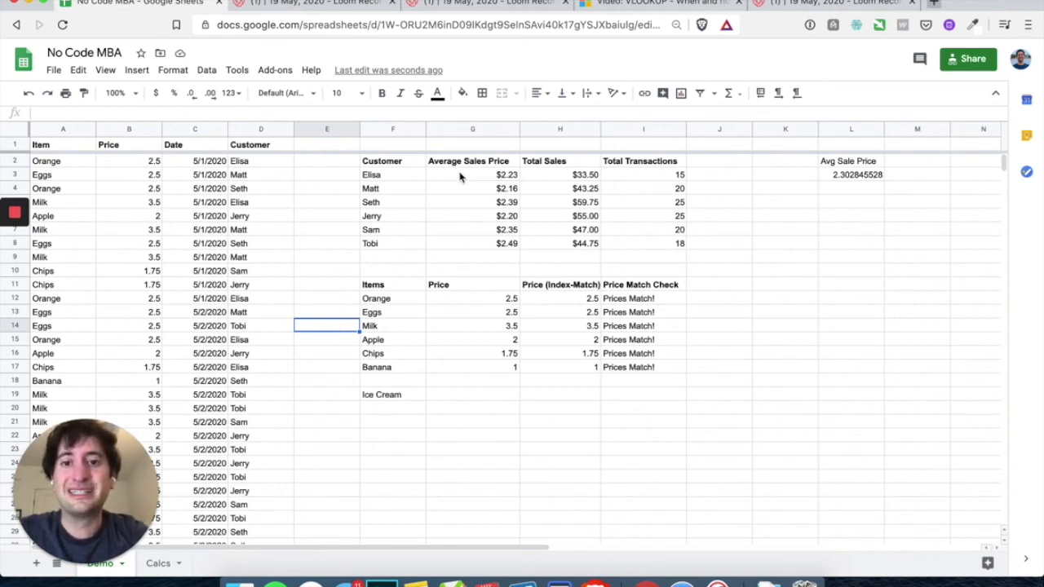
drag(459, 175, 625, 248)
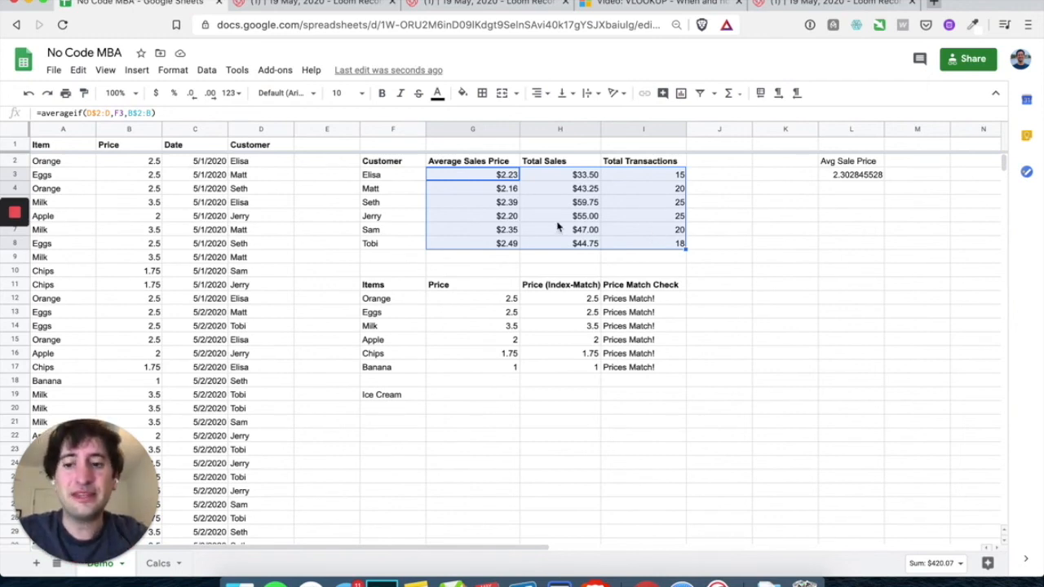
Start protecting the selected range with the description 'Locked Formulas'
right_click(477, 196)
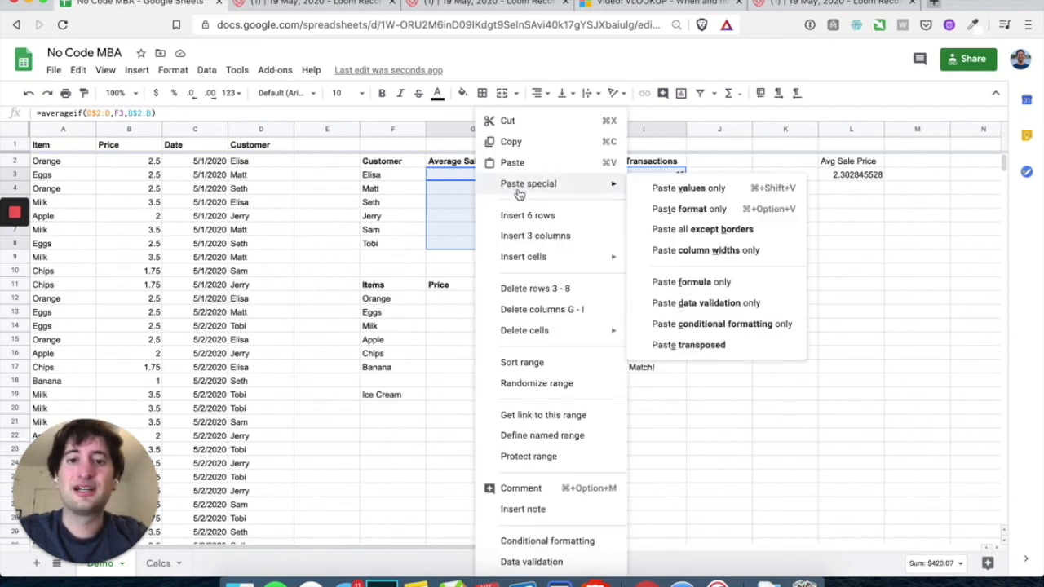
click(528, 457)
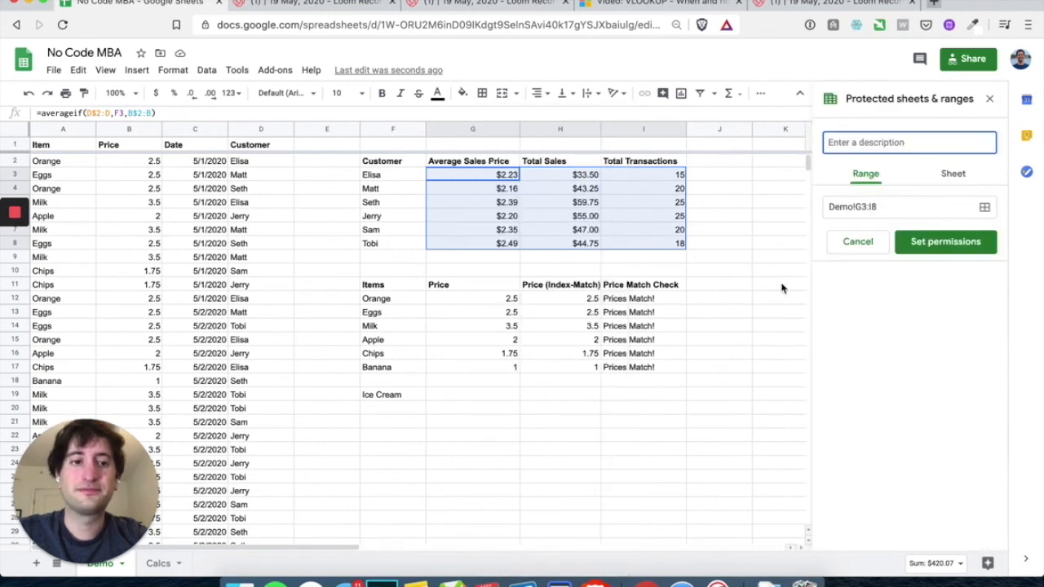
text(Lock)
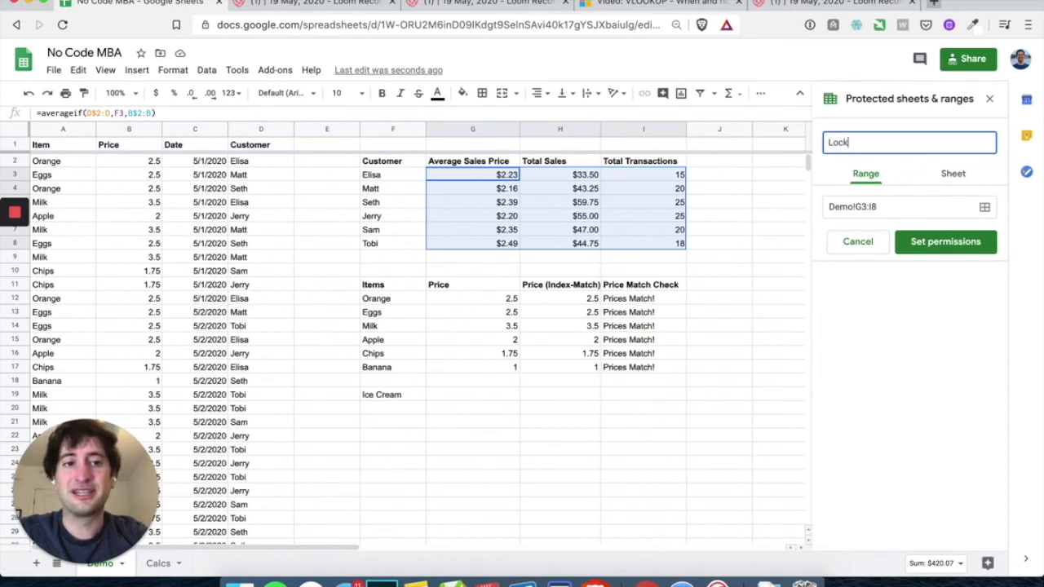
text(ed Formulas)
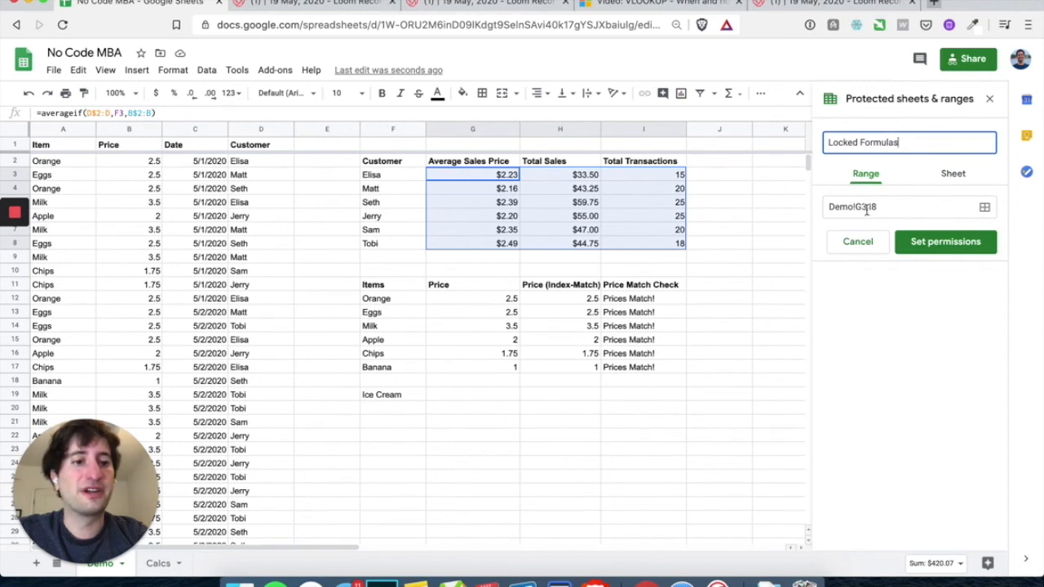
Keep the protected range at Demo!G3:I8 rather than the whole sheet, and open its editing permissions
click(954, 179)
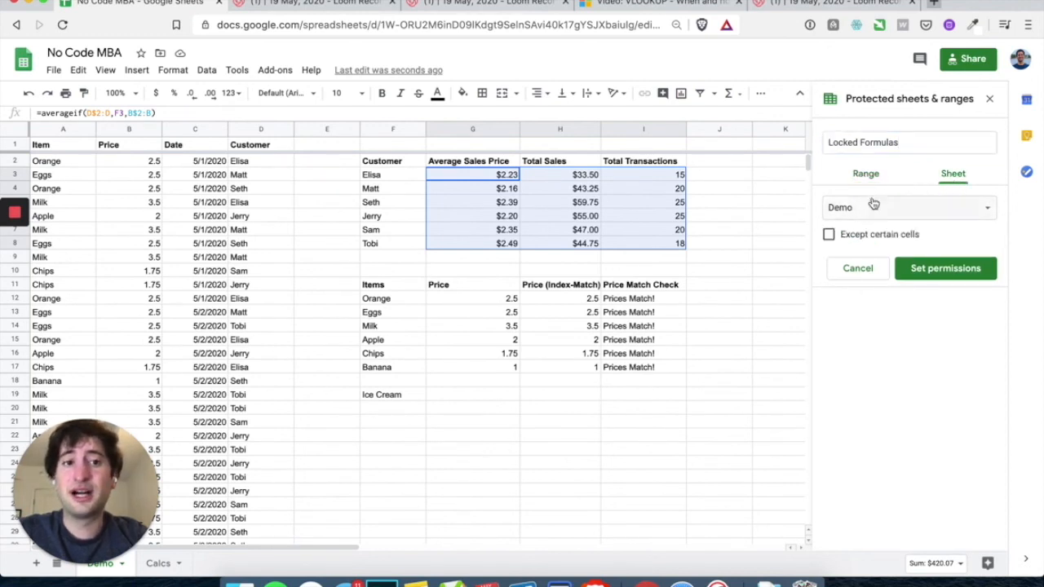
click(866, 174)
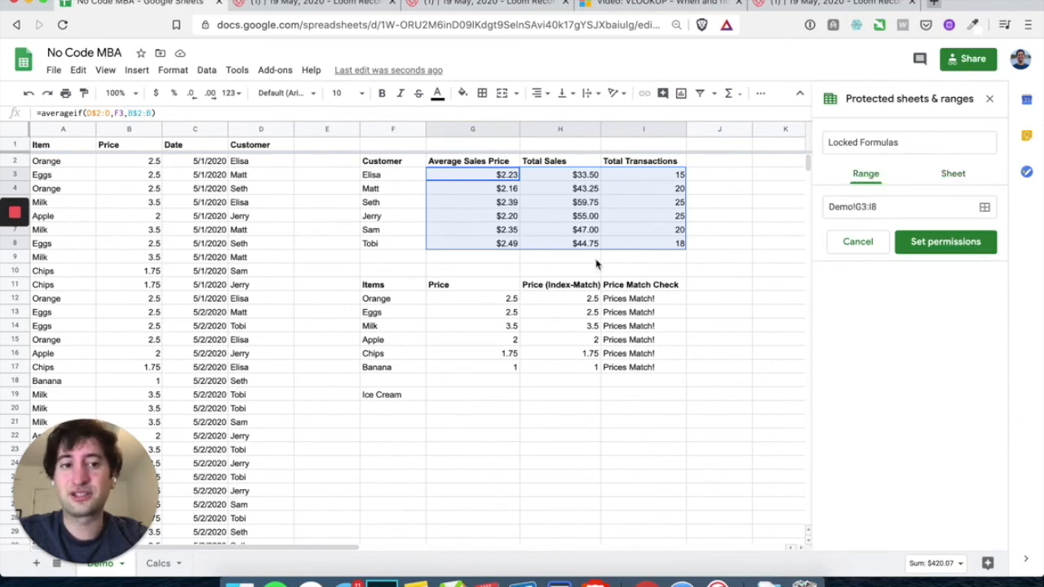
click(944, 241)
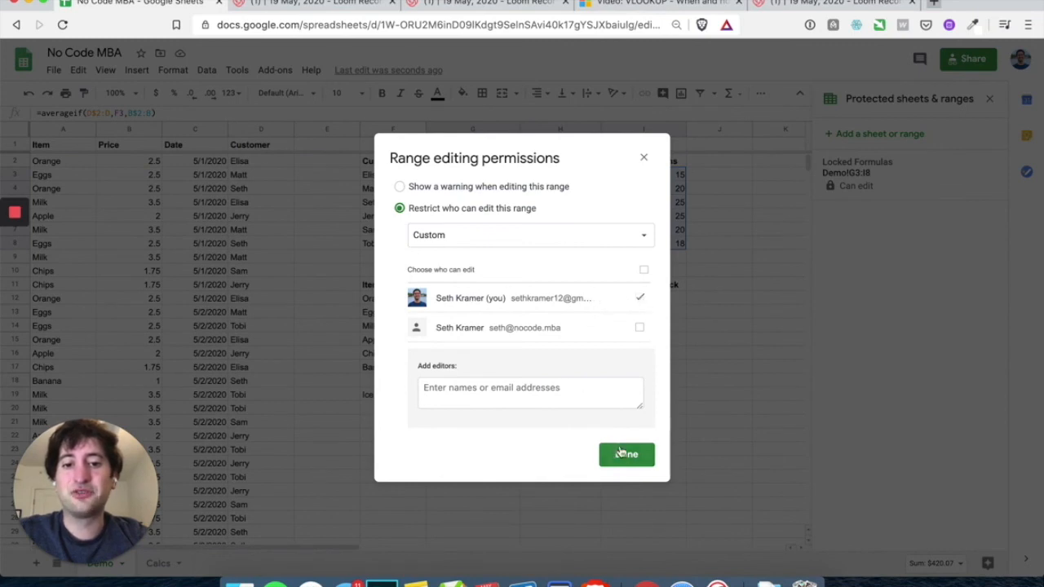
Restrict editing of the range to a custom list with only the owner, and save the permissions
click(446, 251)
click(392, 249)
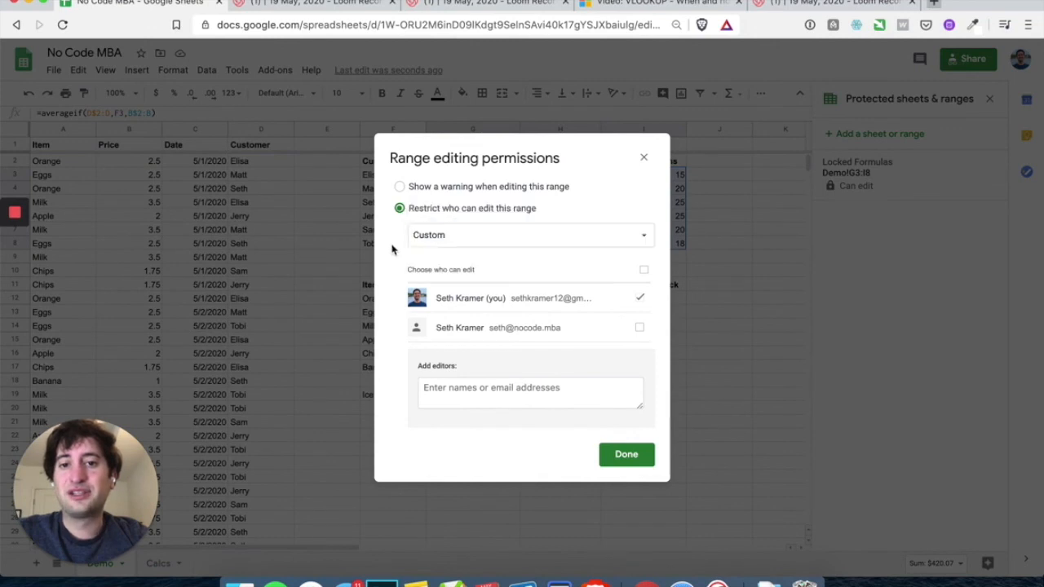
click(450, 241)
click(453, 214)
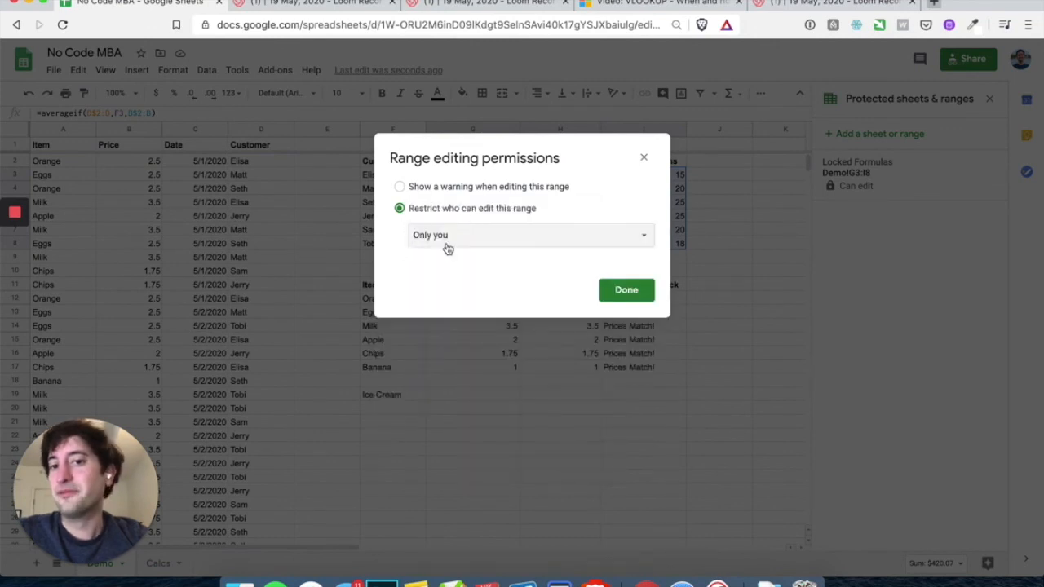
click(466, 244)
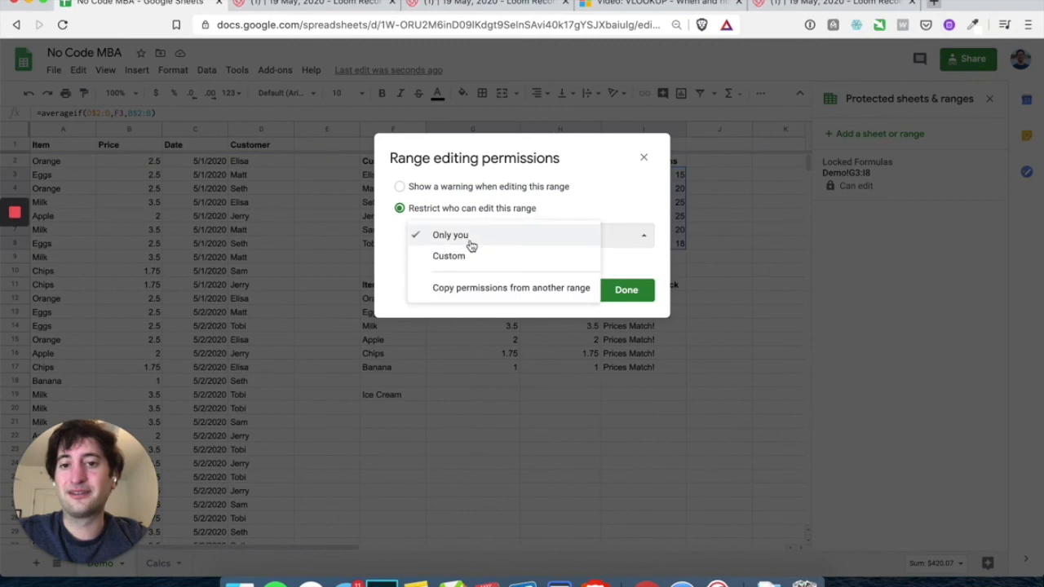
click(466, 252)
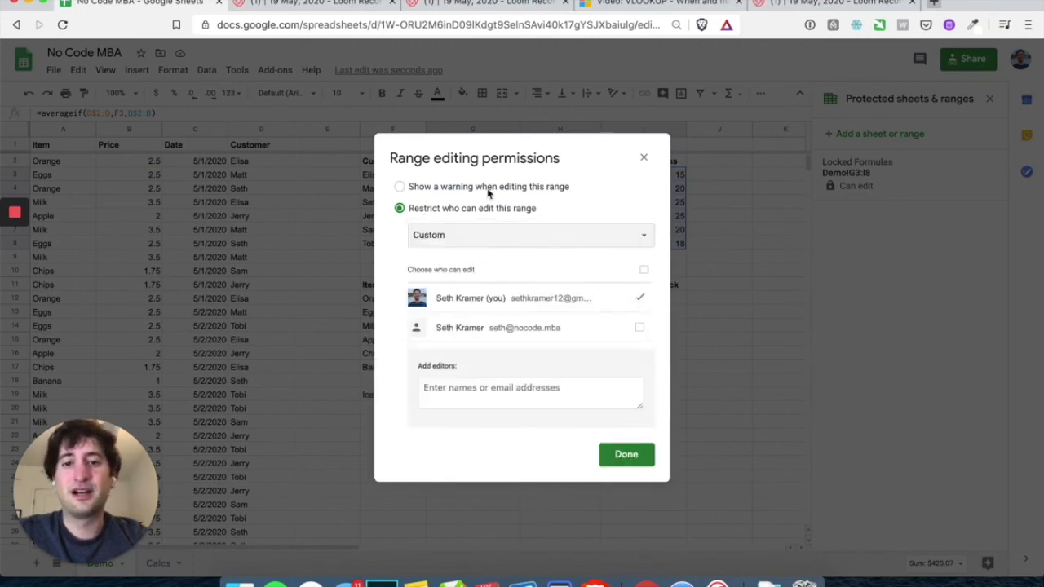
click(399, 186)
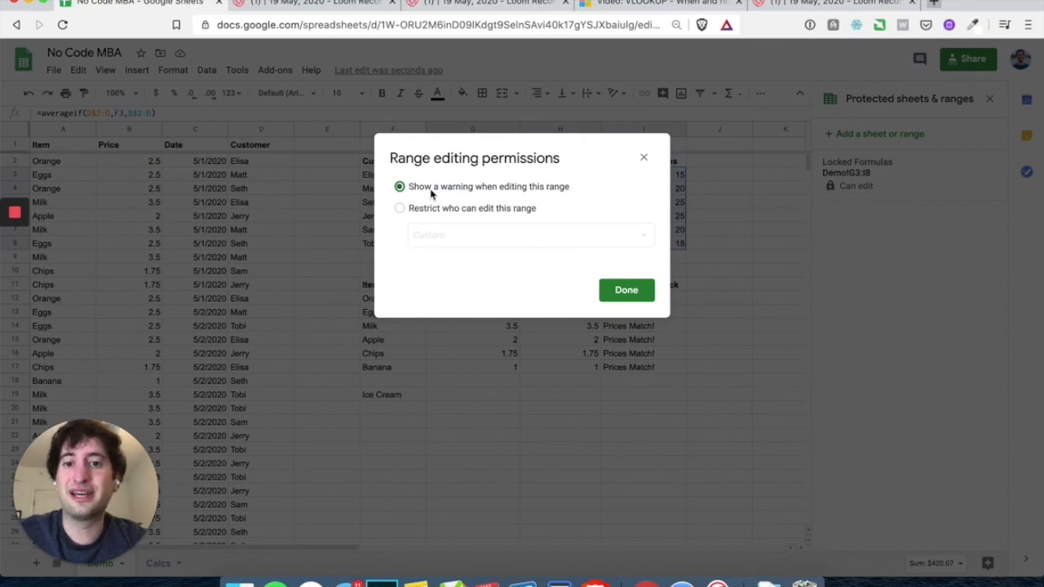
click(400, 209)
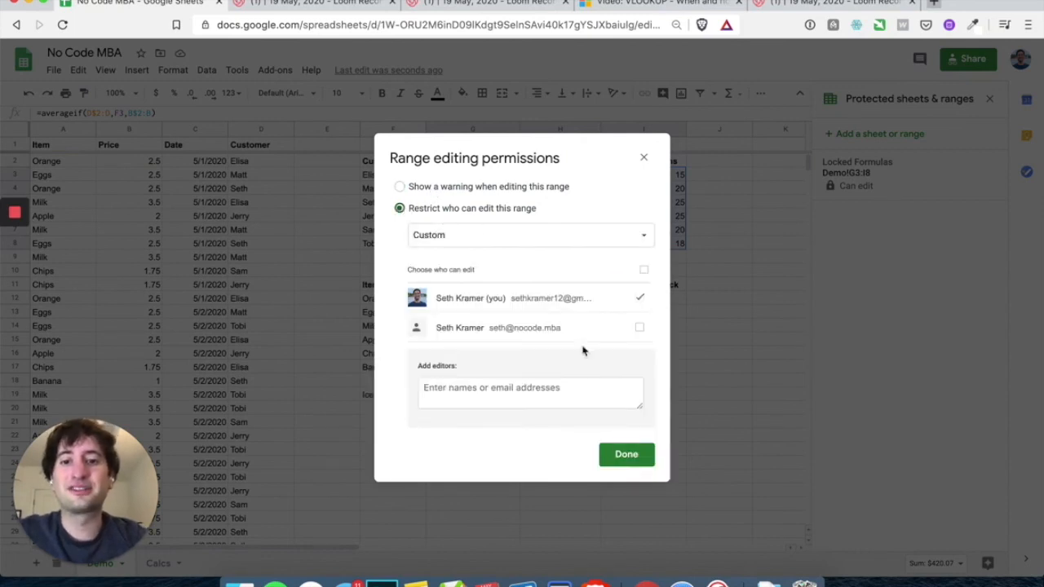
click(628, 454)
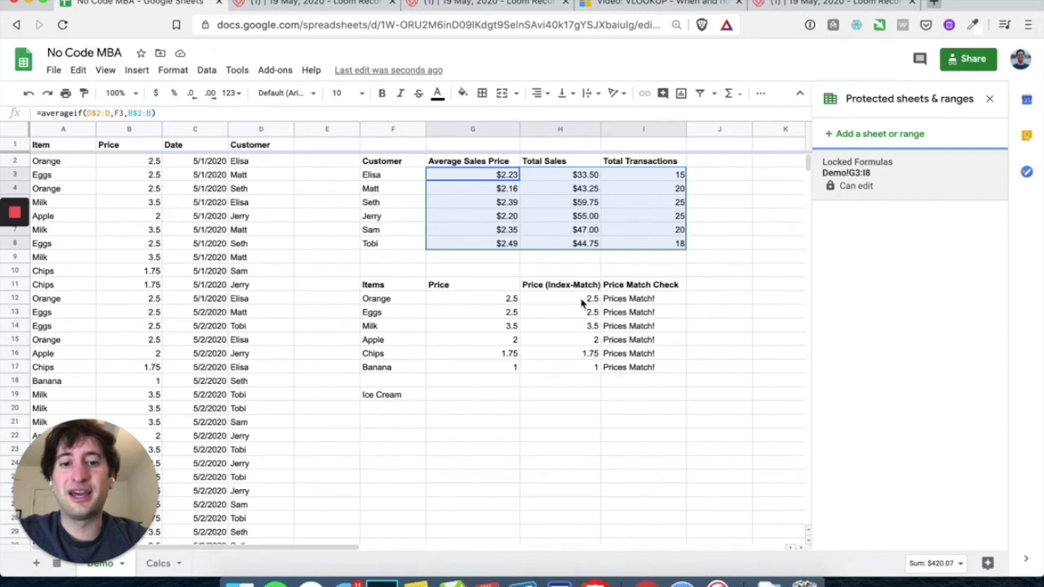
Inspect the protected formulas in cells G3 and I5
click(566, 269)
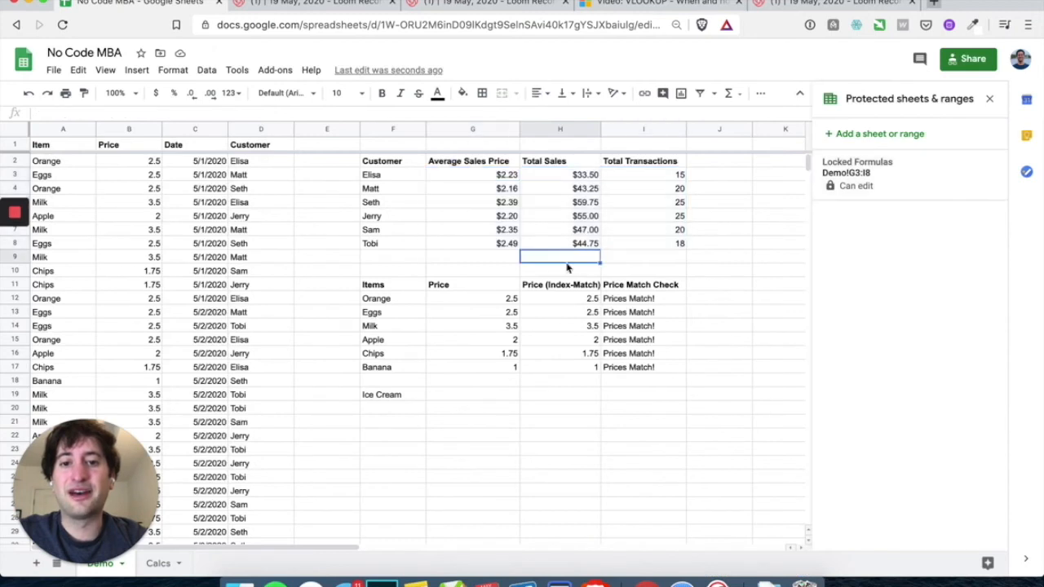
click(488, 175)
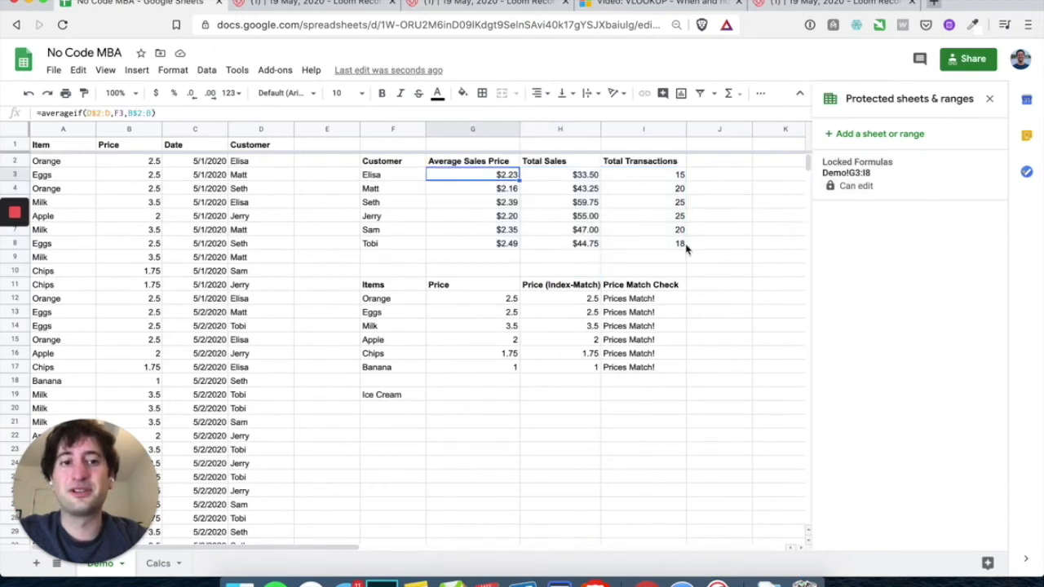
click(610, 206)
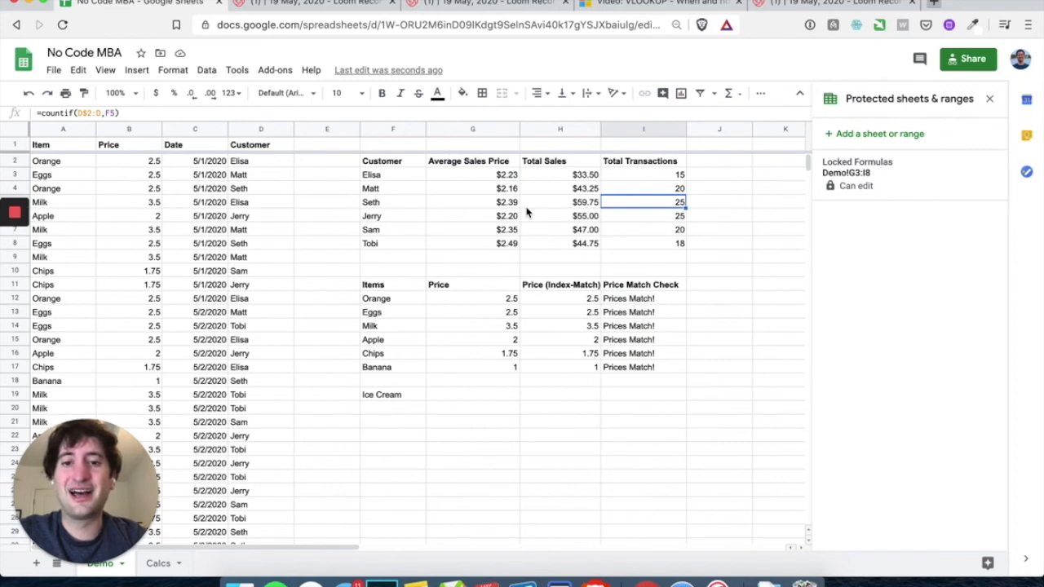